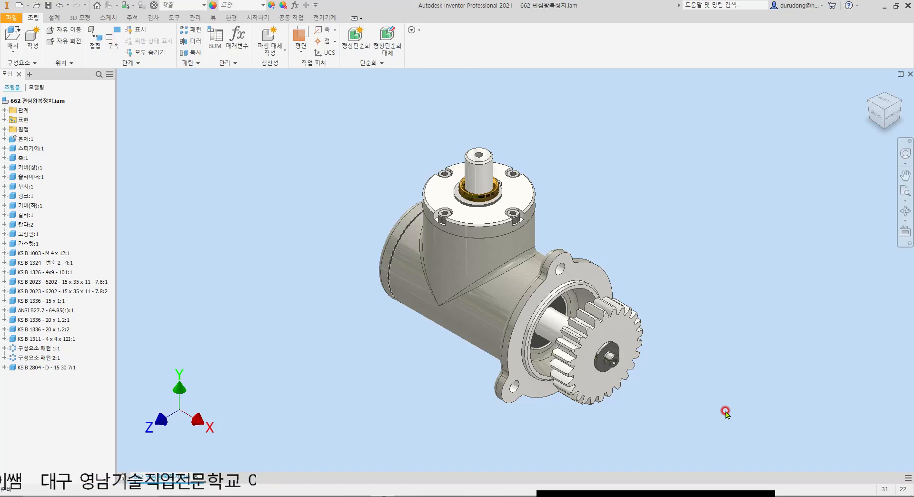
Step: Create a new presentation file from the Standard.ipn template
click(120, 482)
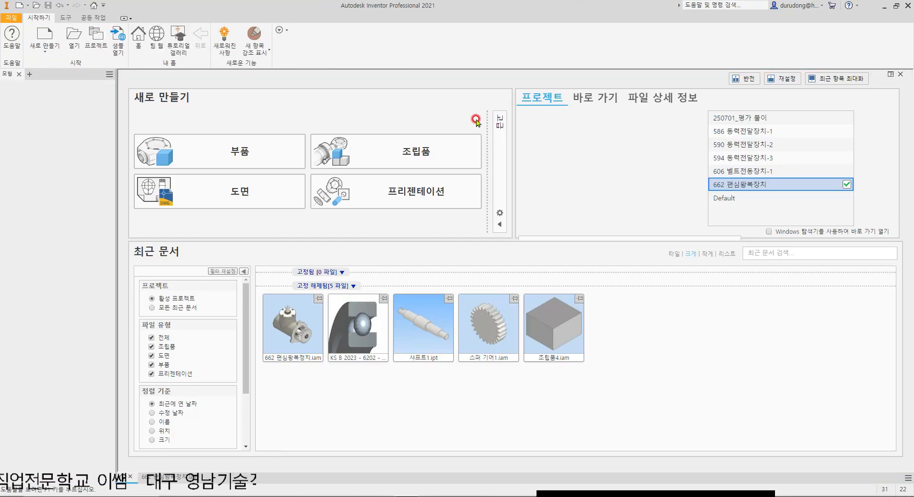
click(45, 37)
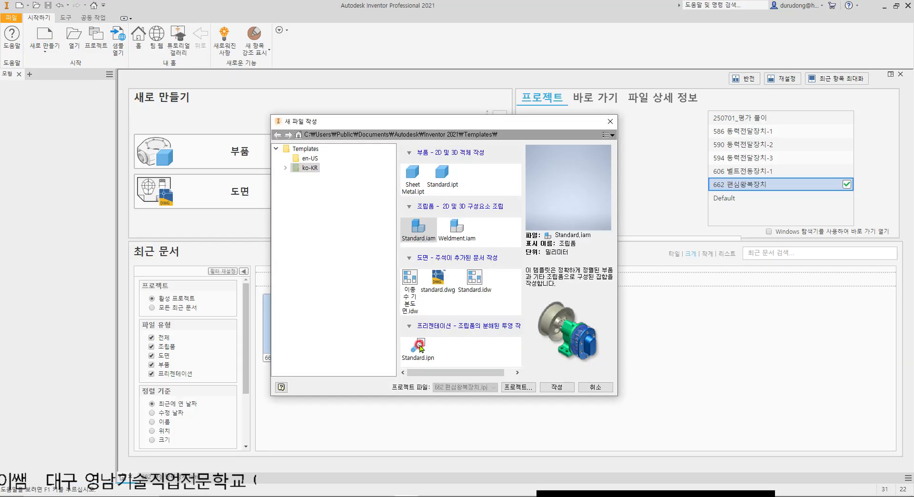
double_click(421, 346)
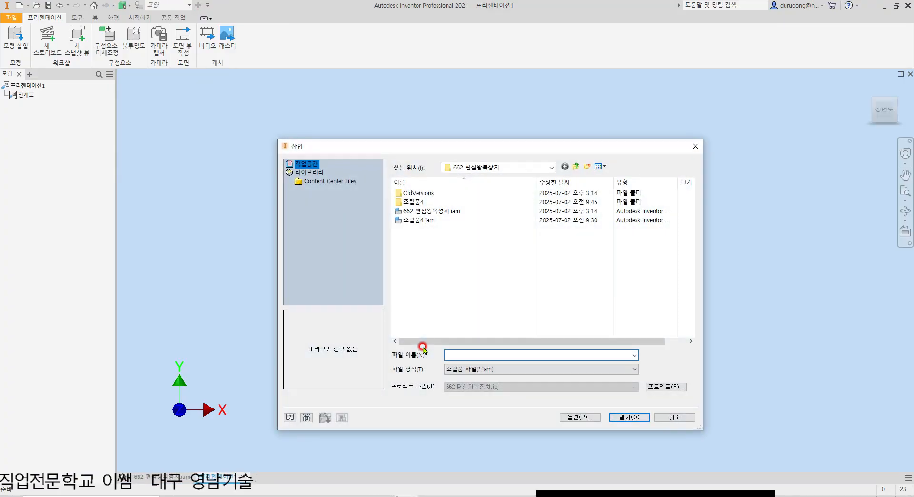
Step: Insert the assembly 662 편심왕복정치.iam as the presentation's model
click(414, 212)
click(419, 220)
click(426, 212)
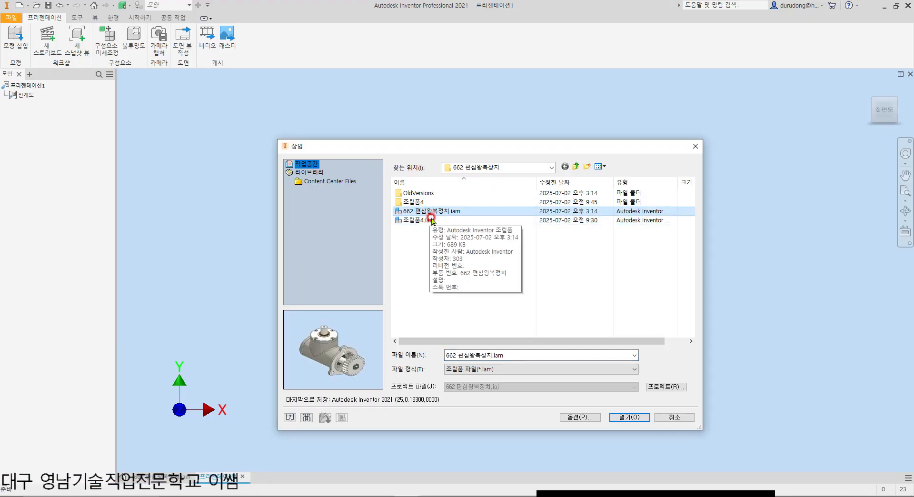
double_click(438, 213)
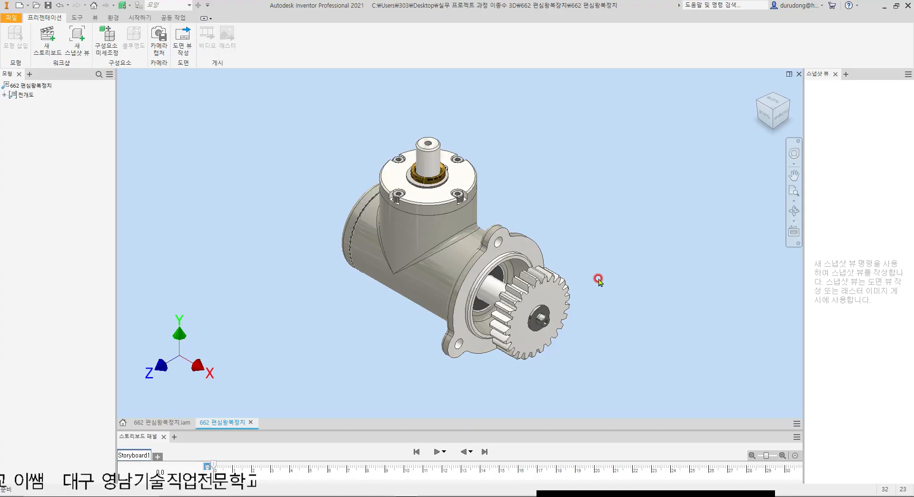
Step: Orient the assembly isometrically with the gear facing front left, and save that view as the home view with Fit to View (뷰에 맞춤)
click(779, 103)
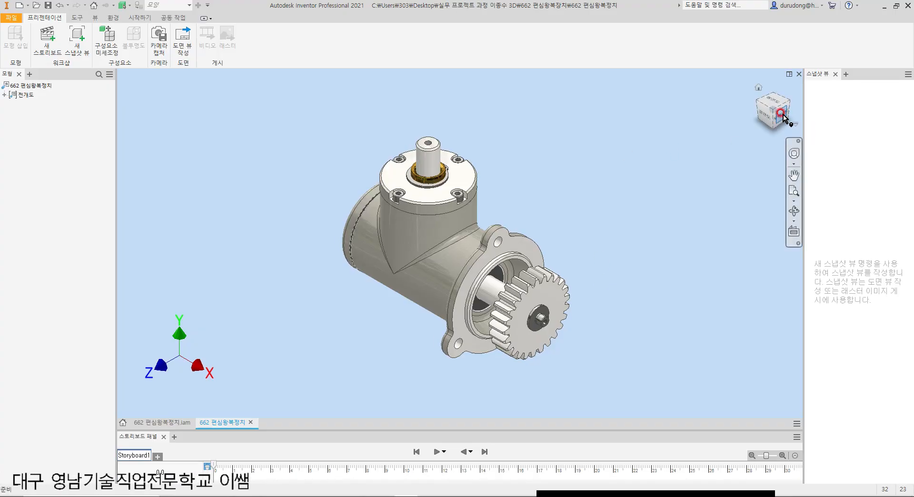
click(784, 104)
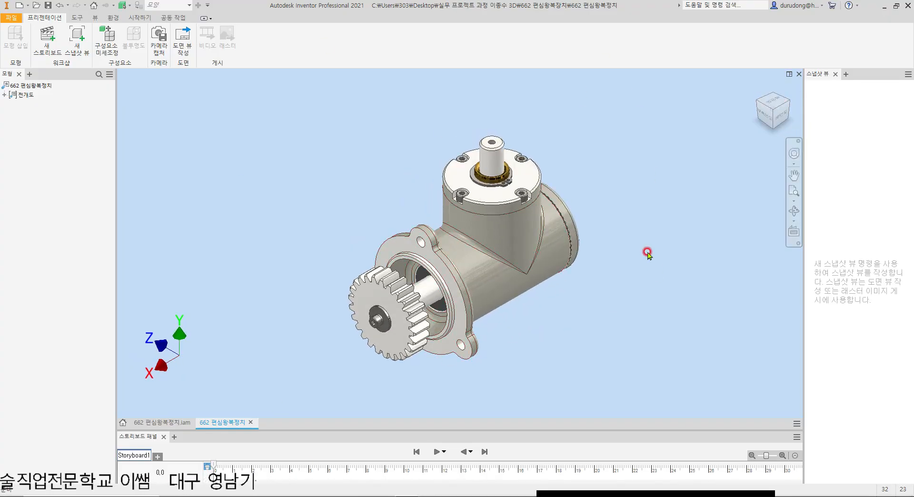
click(767, 117)
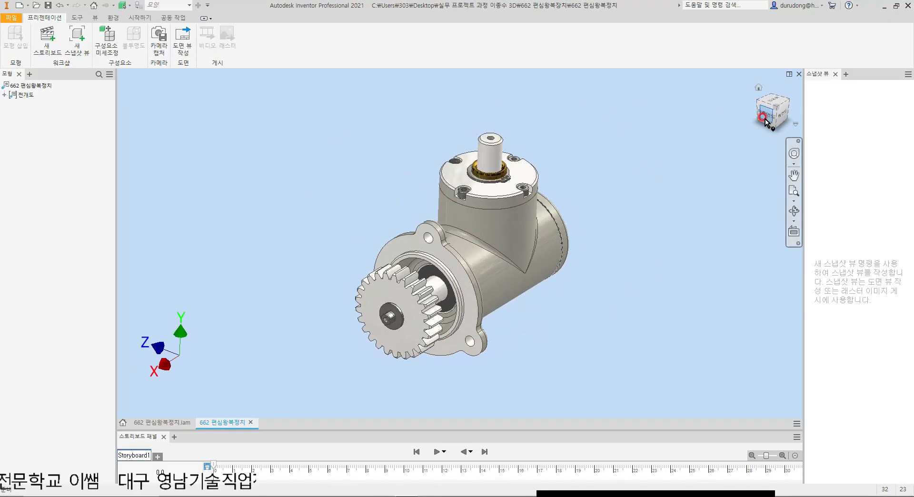
click(761, 97)
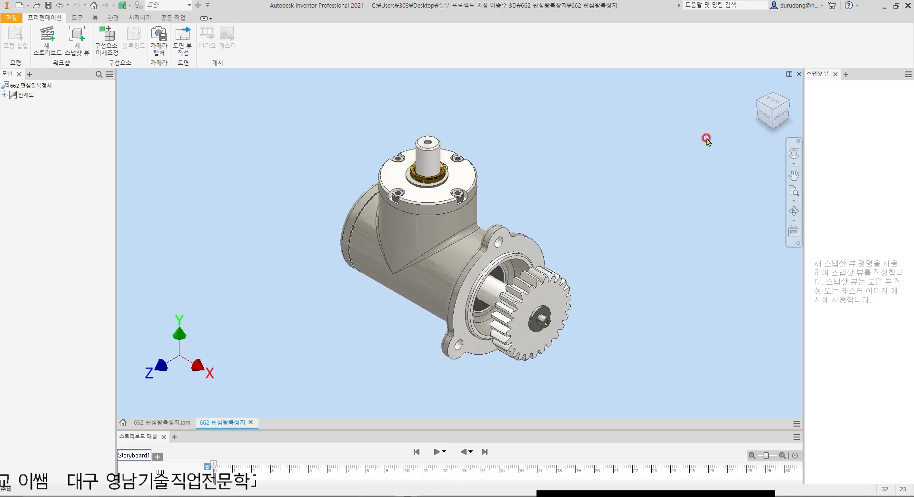
click(780, 101)
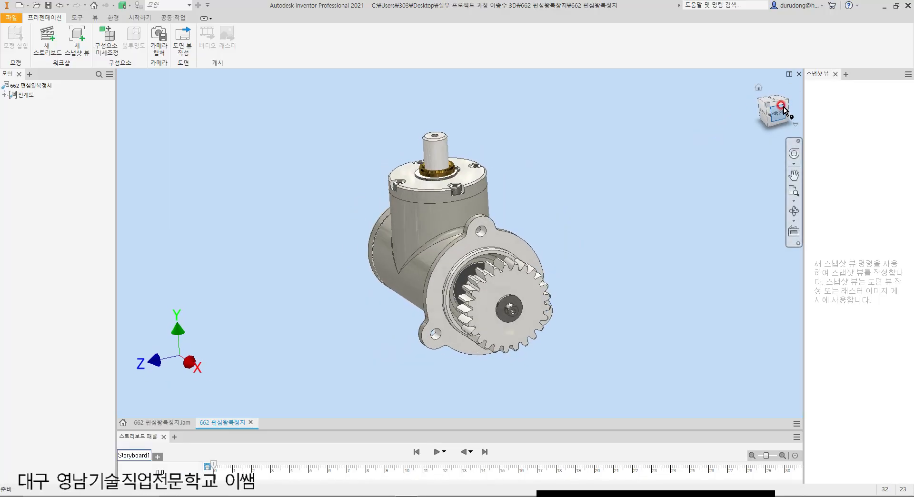
click(781, 98)
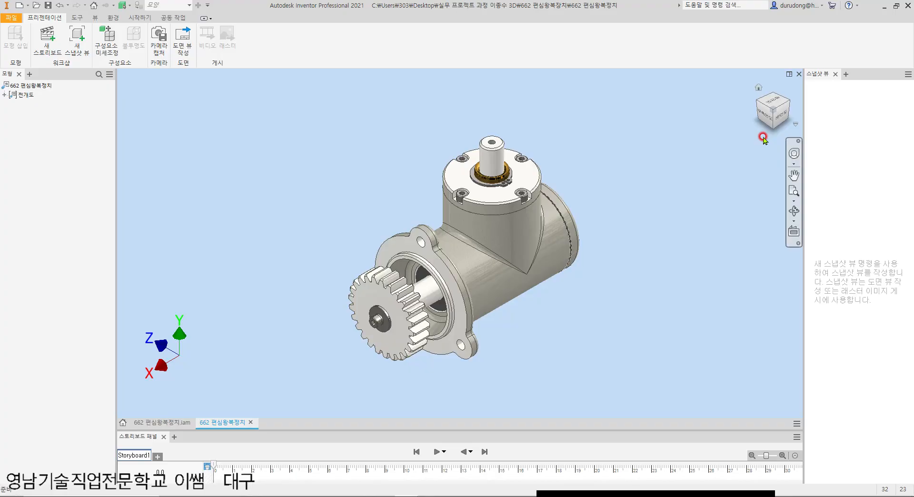
right_click(773, 111)
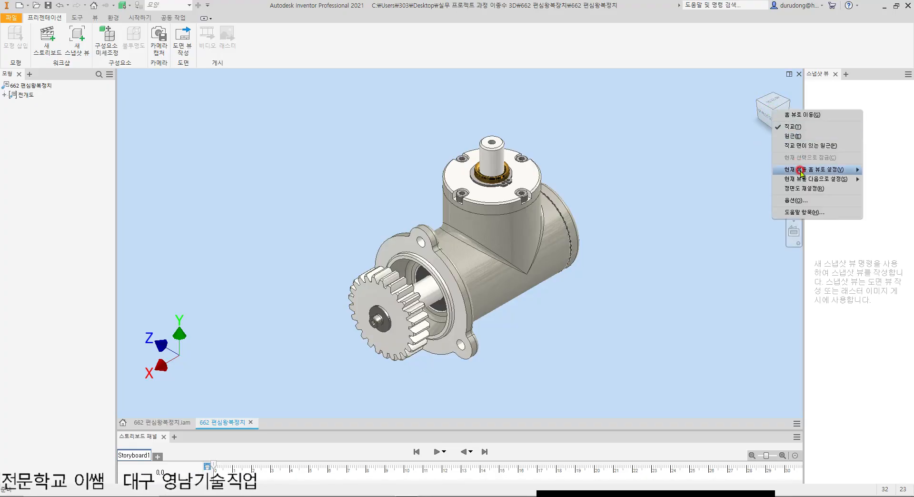
mouse_move(802, 172)
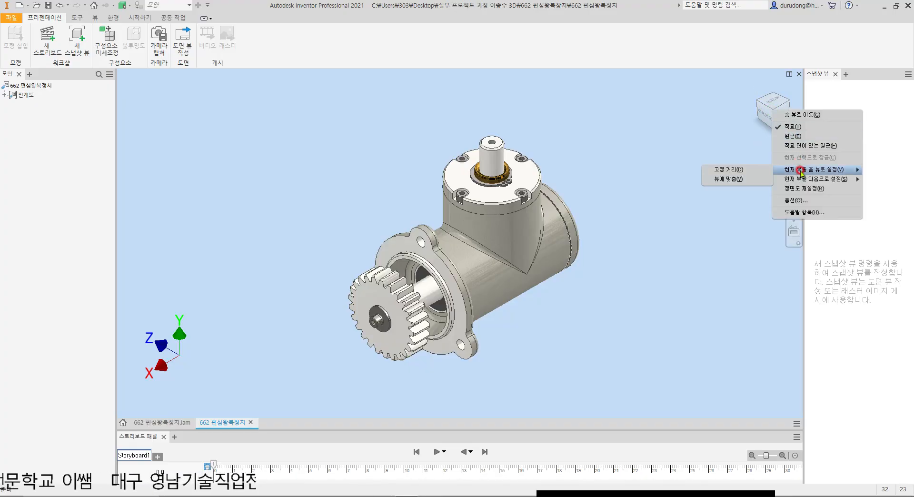
click(734, 180)
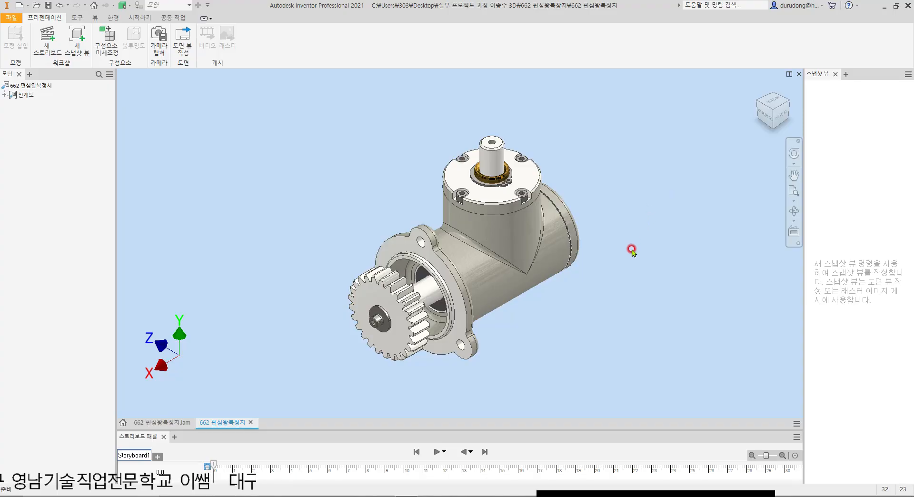
shift+middle_drag(433, 266, 490, 302)
key(F6)
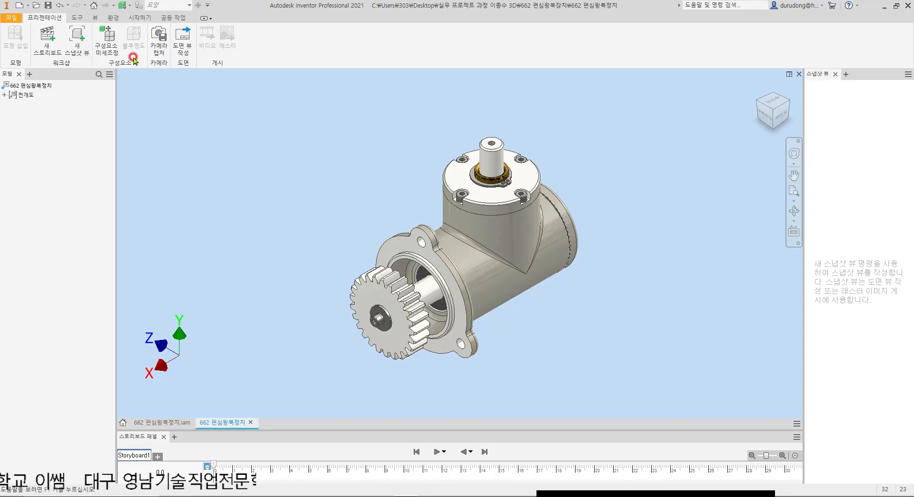
Step: Tweak the socket head screw at the gear's centre about 93.5 mm outward along X, using standard (표준) orientation and a 0.5 s duration
scroll(373, 196, down, 2)
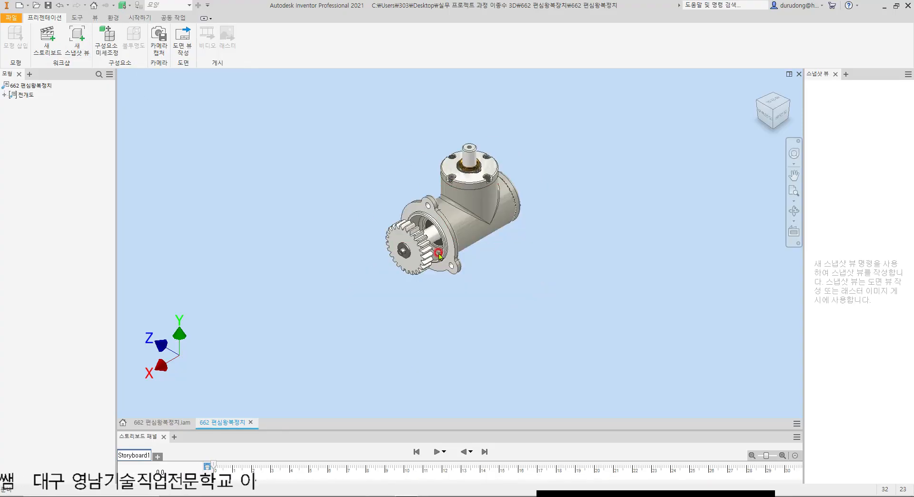
scroll(424, 210, up, 3)
scroll(403, 184, down, 2)
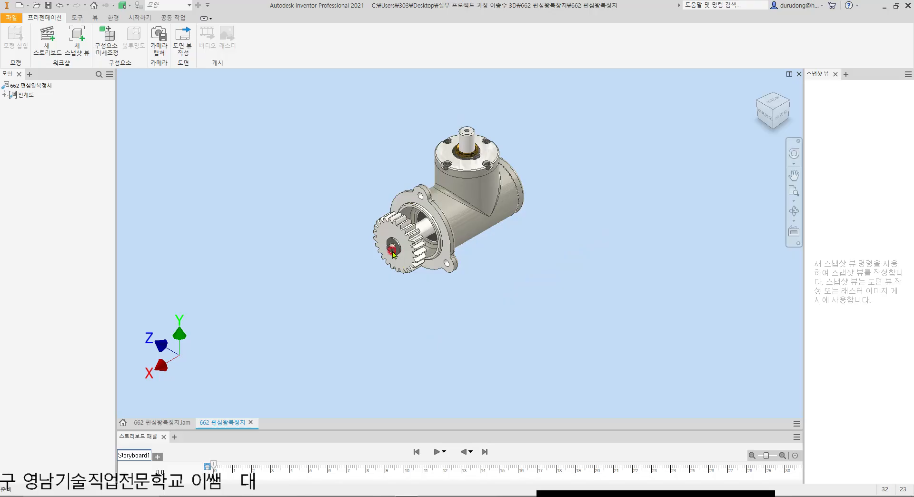
scroll(393, 239, up, 4)
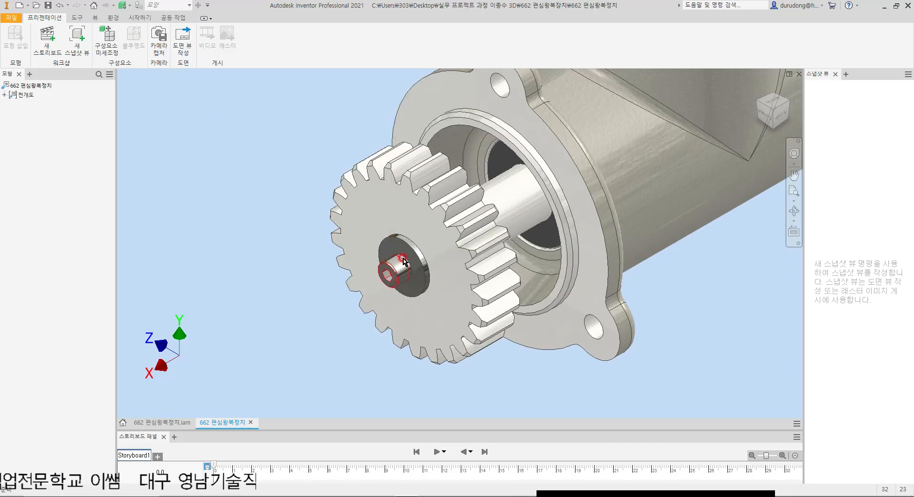
click(103, 42)
click(390, 268)
scroll(398, 261, up, 3)
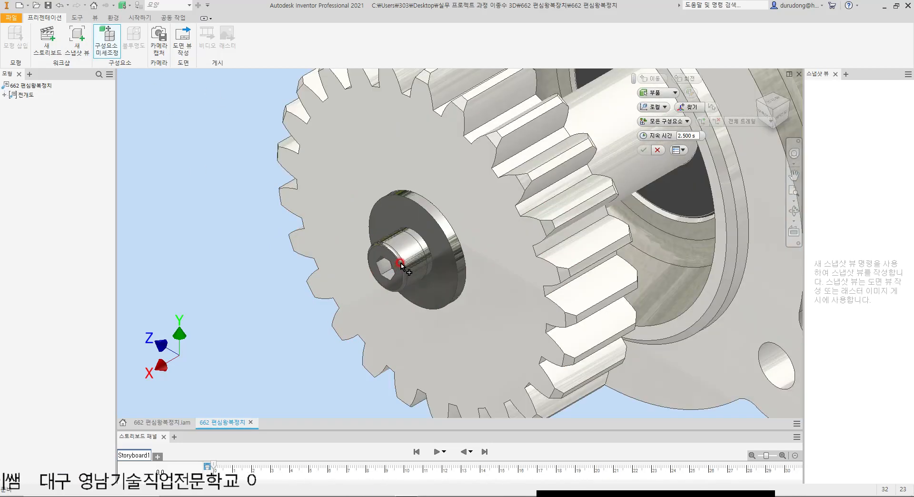
click(659, 106)
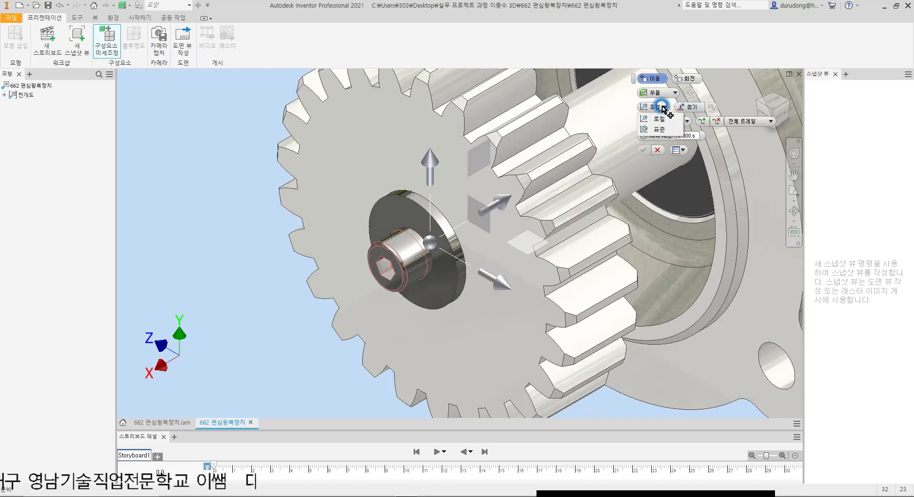
click(661, 129)
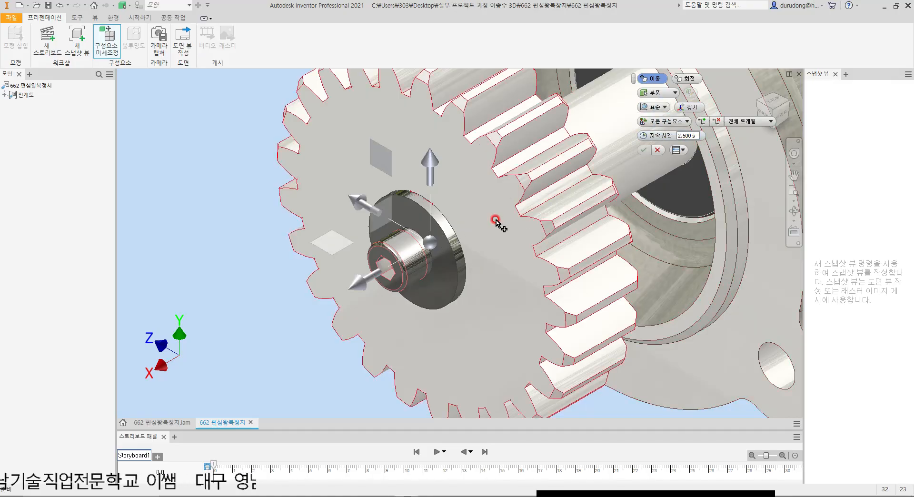
click(687, 136)
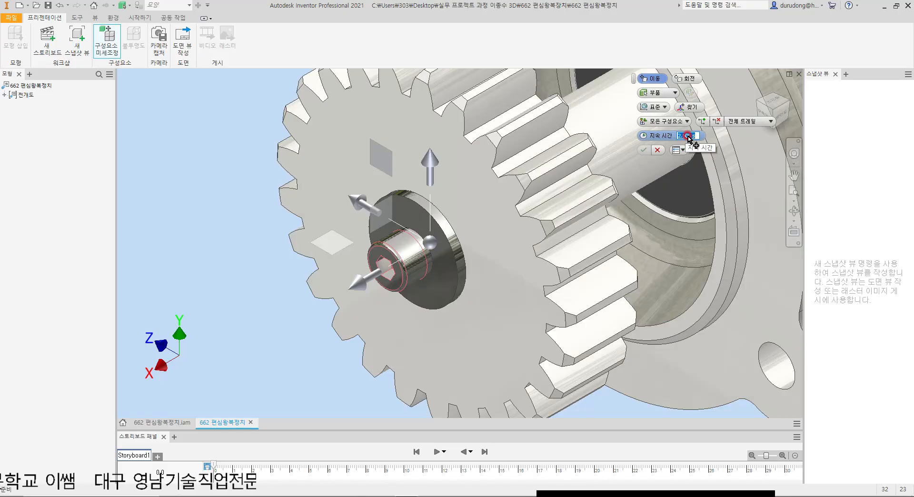
scroll(593, 154, down, 5)
drag(463, 235, 189, 343)
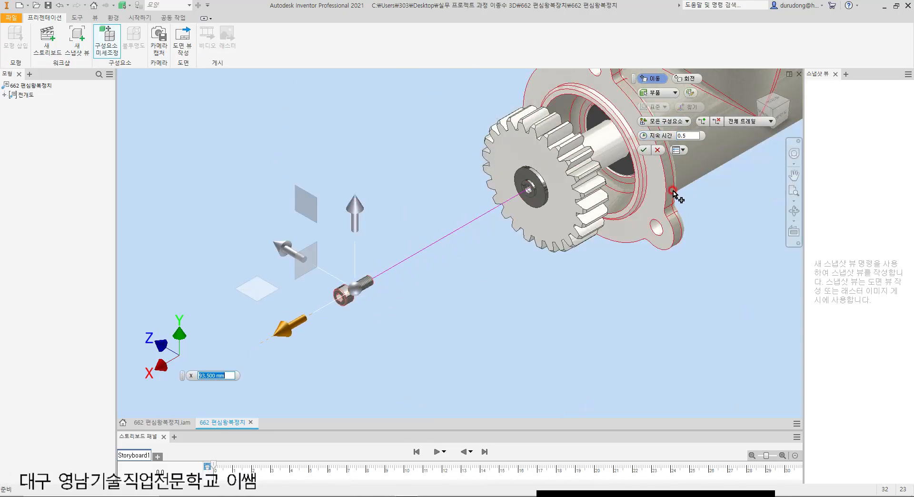
click(644, 150)
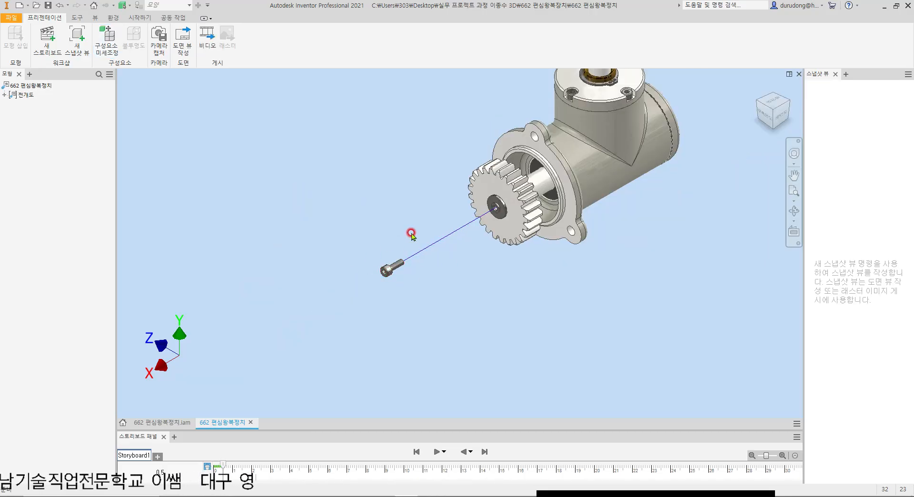
Step: Stretch the screw's tweak trail so the screw sits farther out from the gear along X
scroll(408, 239, down, 2)
scroll(418, 265, up, 3)
drag(401, 286, 237, 375)
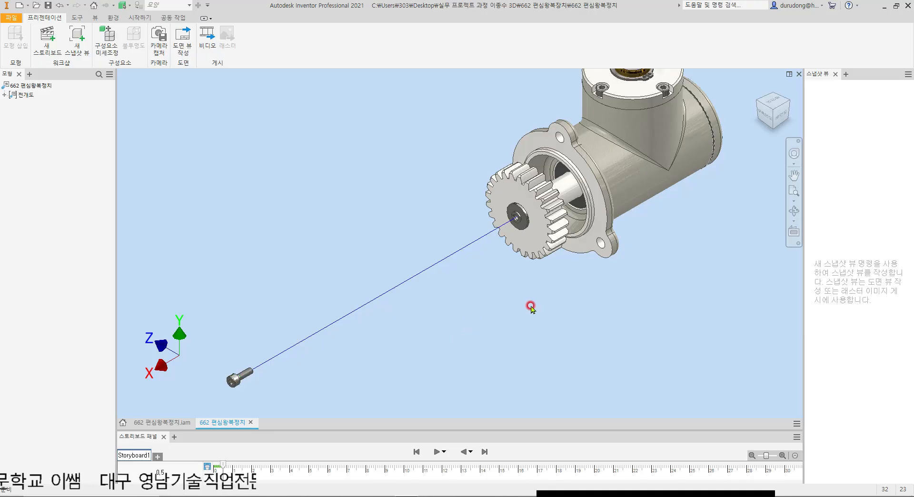
Step: Tweak the small washer from the gear's centre about 197 mm outward along X in standard (표준) orientation, ending just behind the screw
key(t)
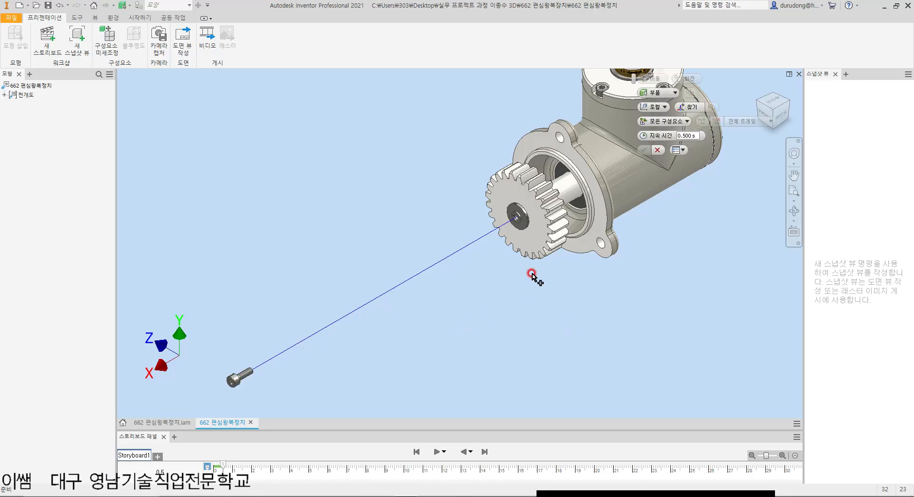
scroll(519, 208, up, 5)
click(502, 286)
scroll(519, 249, down, 3)
scroll(520, 252, down, 3)
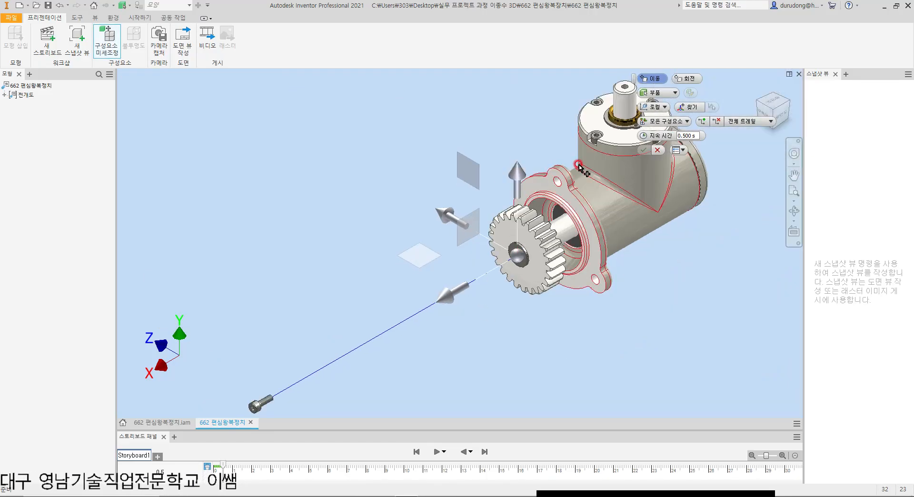
click(655, 106)
click(662, 131)
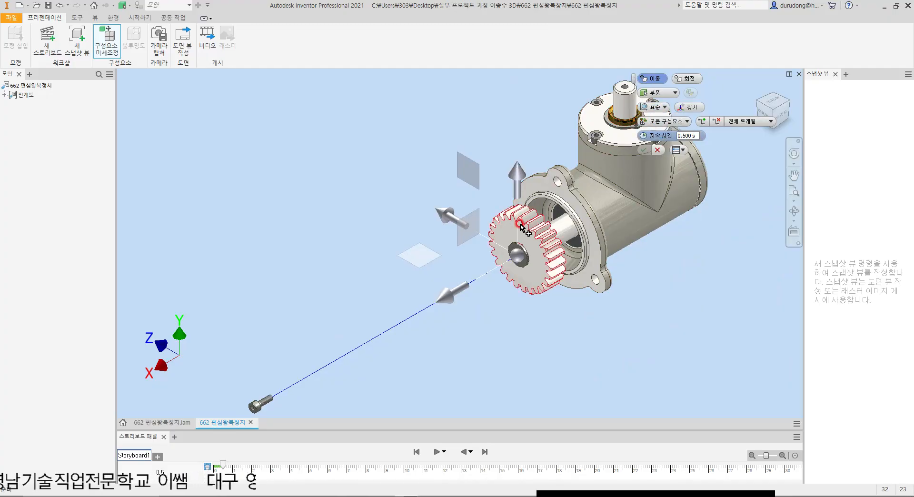
drag(456, 295, 223, 352)
middle_drag(426, 356, 510, 259)
drag(329, 318, 296, 339)
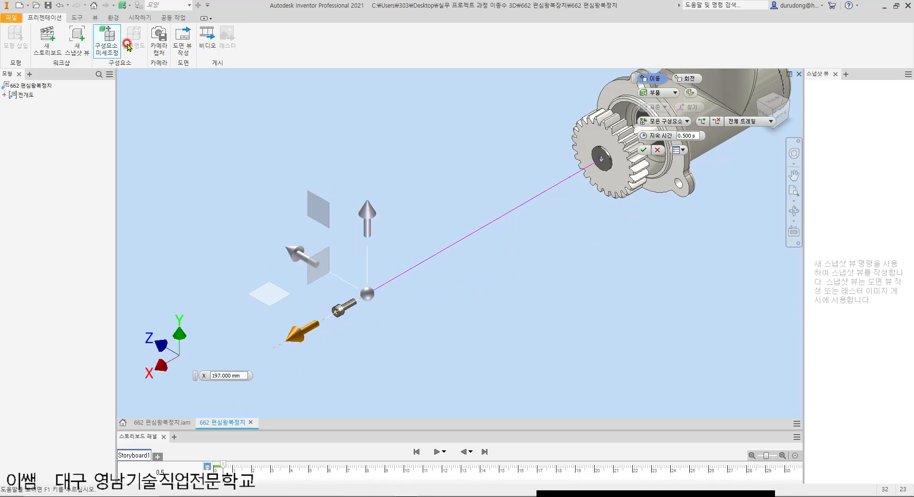
click(113, 50)
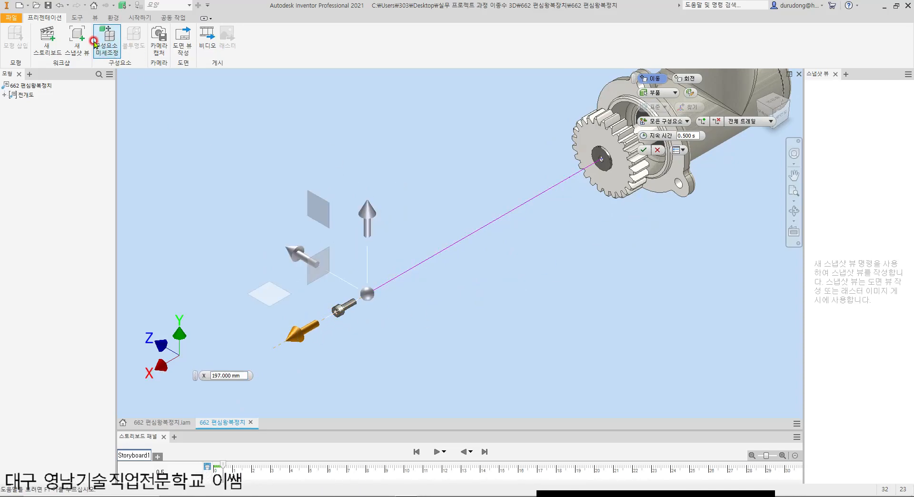
click(104, 33)
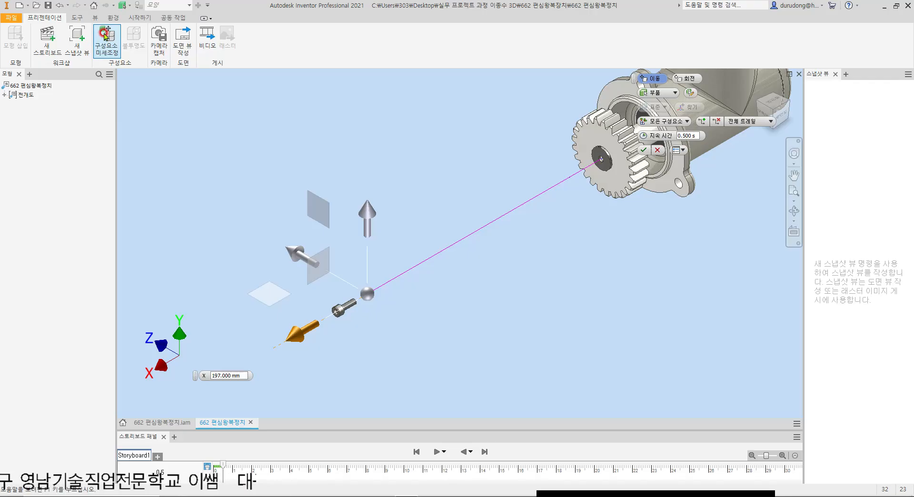
click(643, 150)
Step: Tweak the large washer from the gear's centre about 182.5 mm outward along X in standard (표준) orientation, ending just behind the small washer
middle_drag(646, 211, 557, 258)
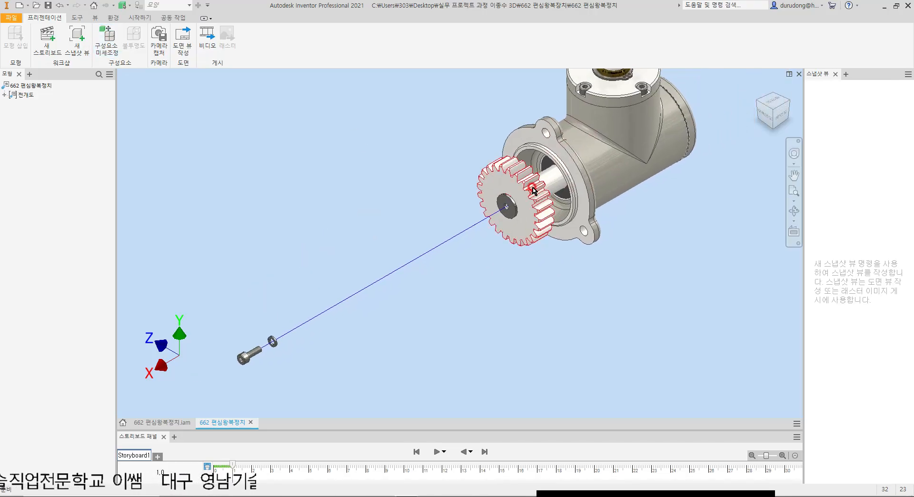
scroll(535, 187, up, 5)
click(106, 37)
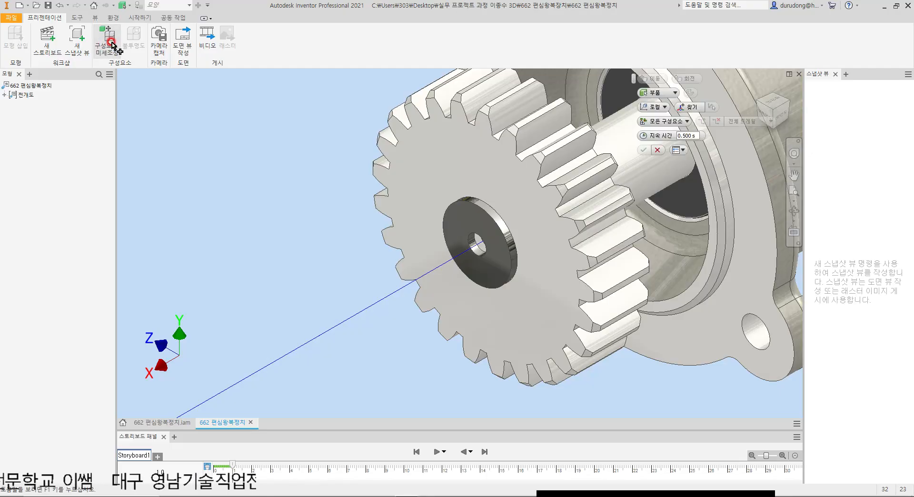
click(472, 216)
click(646, 104)
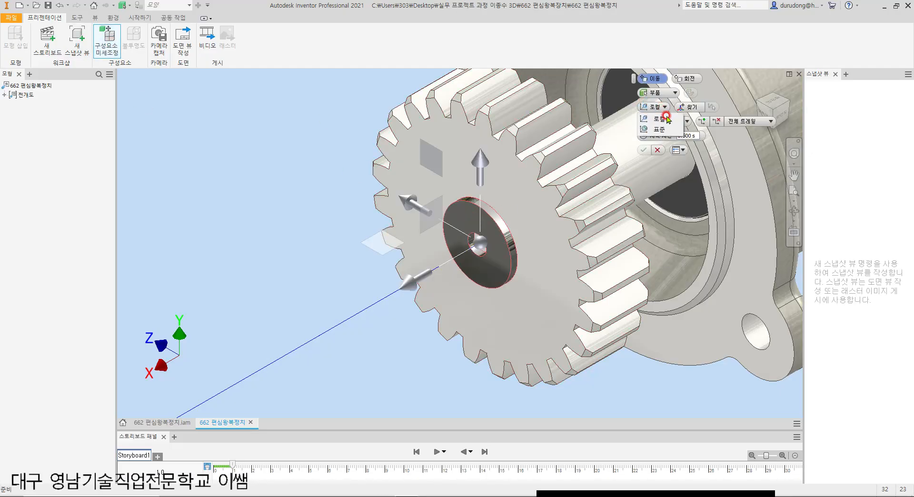
click(674, 134)
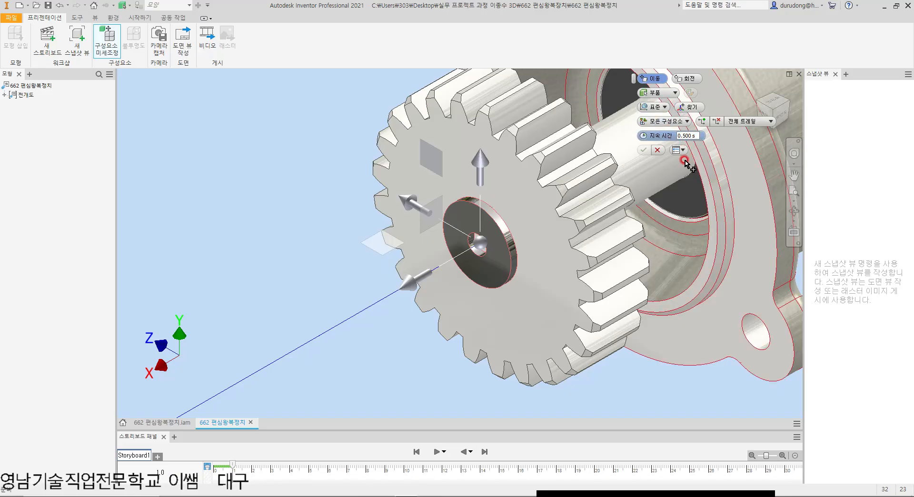
scroll(561, 219, down, 8)
scroll(542, 239, up, 3)
drag(498, 247, 262, 263)
click(247, 375)
click(644, 150)
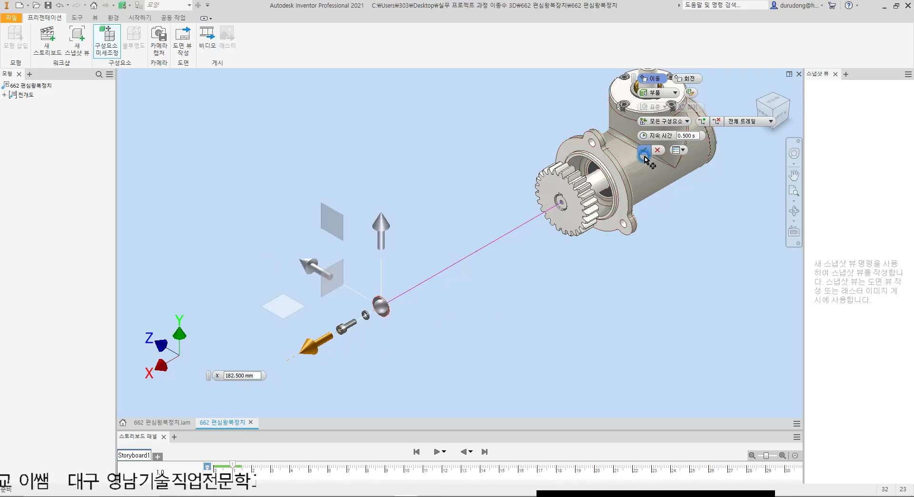
Step: Stretch the tweak trails of the small and large washers slightly along X so both sit closer to the screw
scroll(357, 358, up, 2)
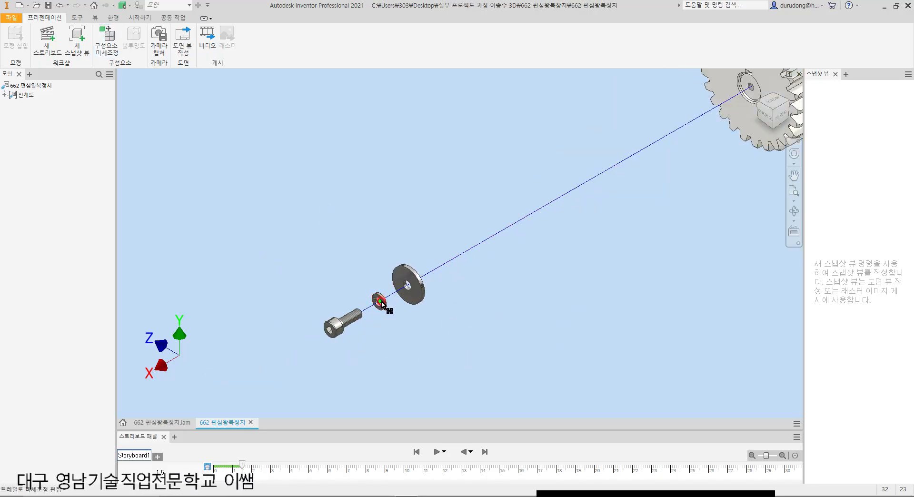
drag(407, 285, 396, 291)
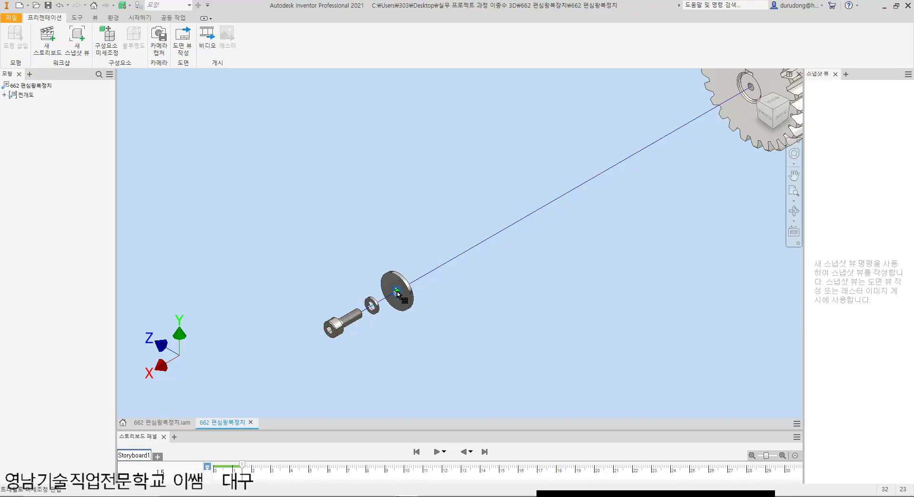
click(418, 277)
Step: Tweak the gear about 157 mm outward along X off the shaft, in standard (표준) orientation, ending behind the large washer
scroll(418, 278, down, 4)
scroll(524, 234, up, 4)
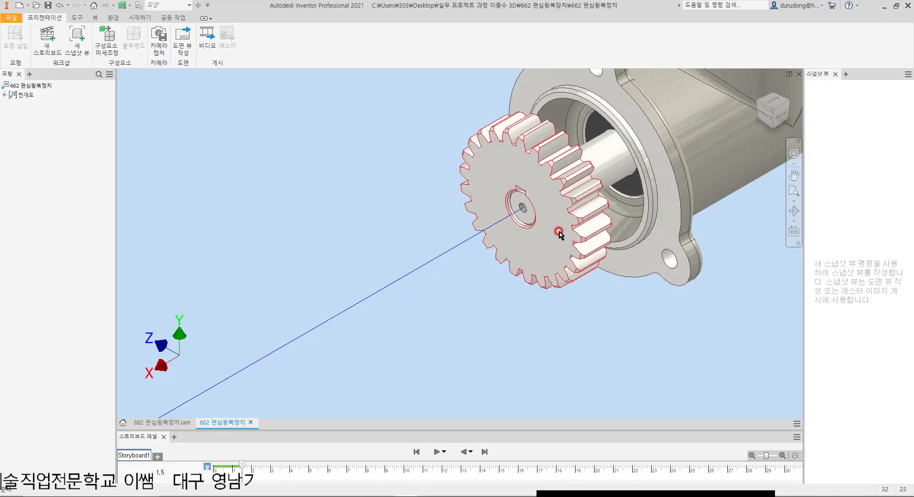
scroll(536, 188, down, 1)
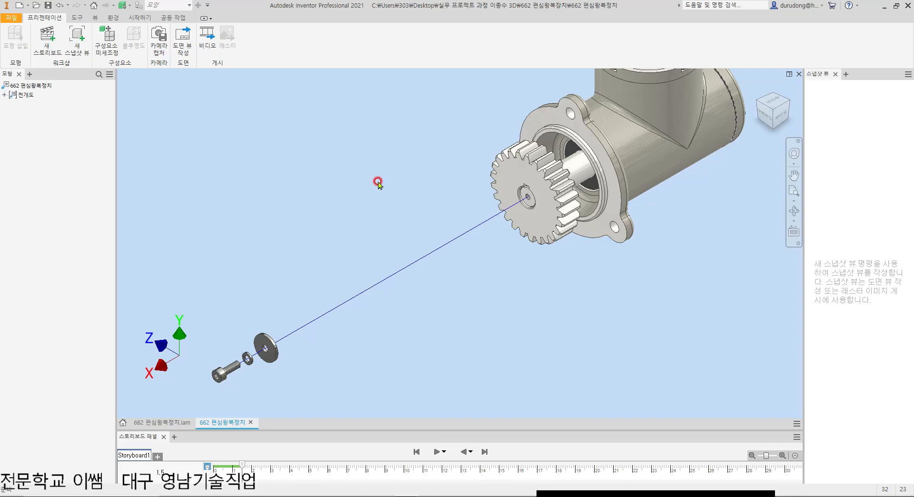
key(t)
click(517, 169)
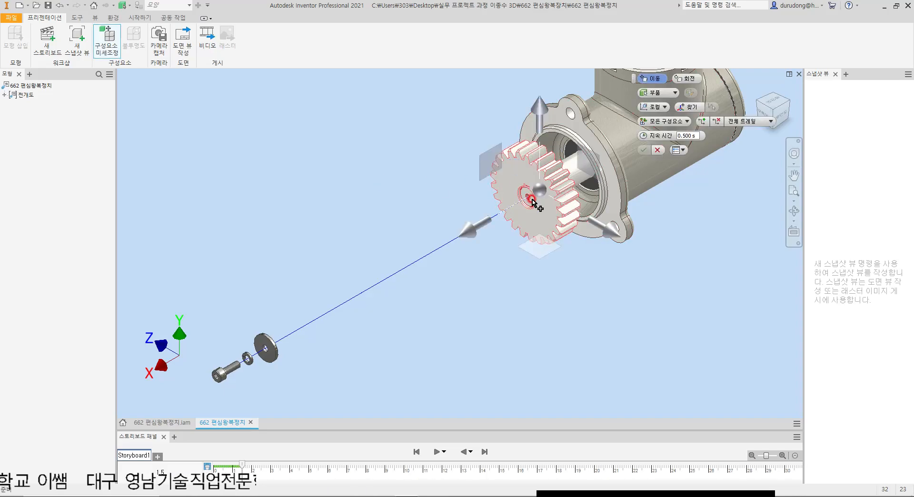
click(654, 106)
click(654, 128)
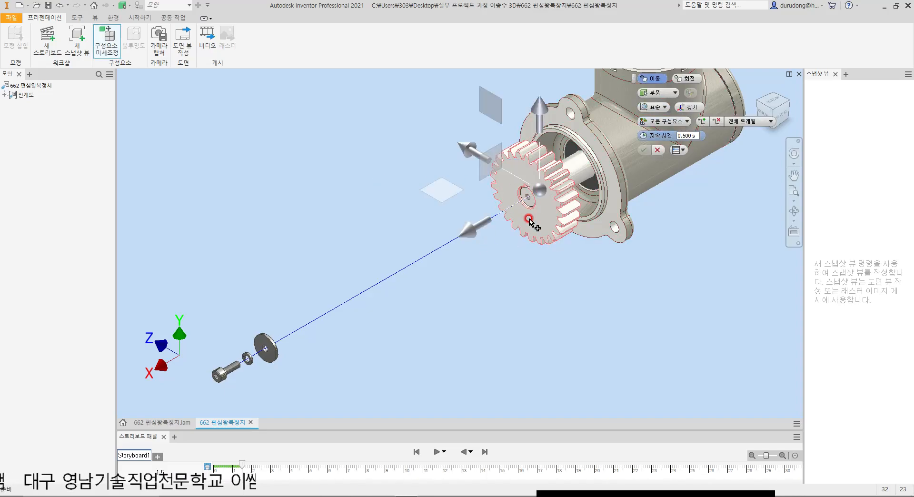
drag(476, 230, 189, 249)
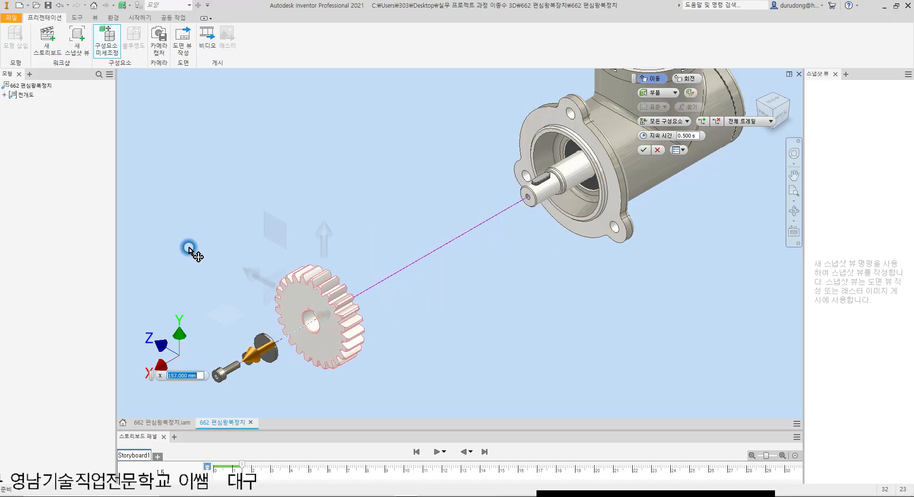
click(644, 150)
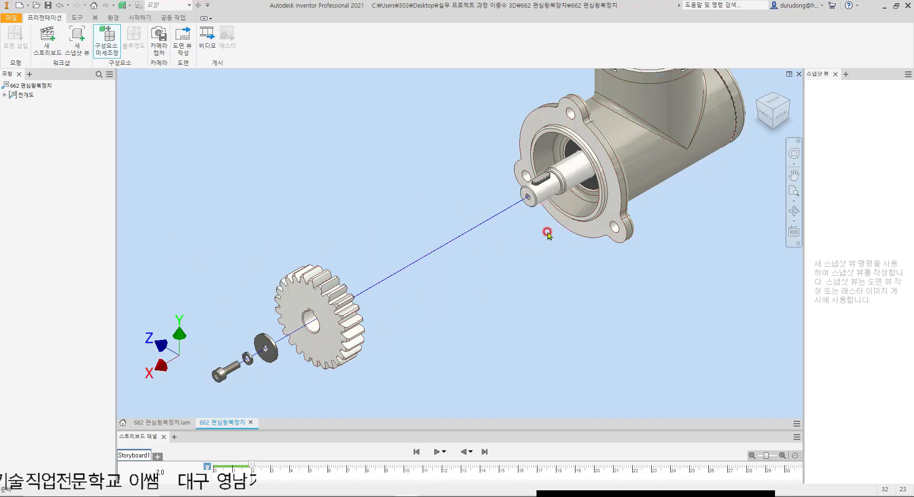
Step: Tweak the shaft key straight up out of its keyway along Y to about the flange's top height, using standard (표준) orientation
scroll(477, 234, down, 2)
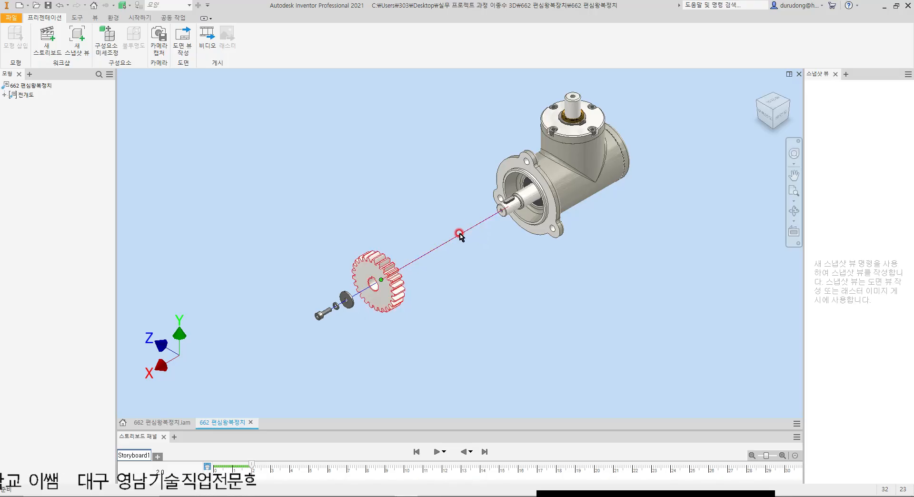
key(t)
scroll(510, 204, up, 5)
click(494, 177)
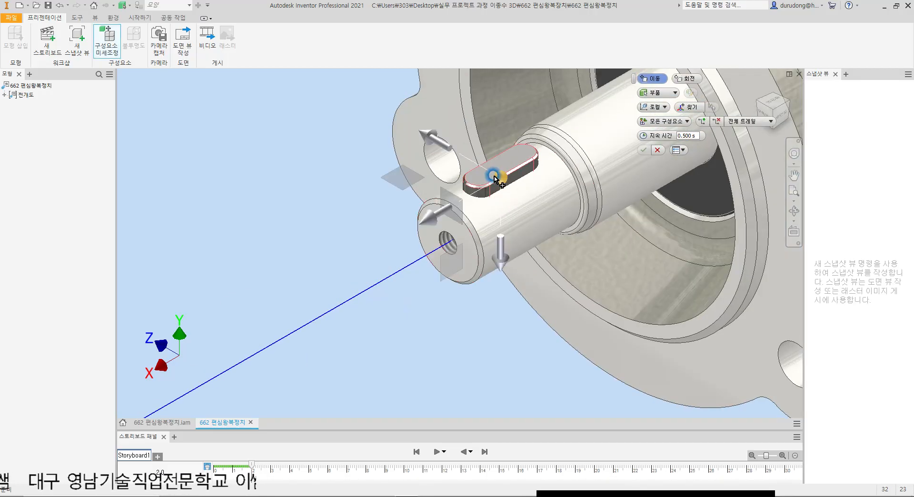
scroll(494, 176, down, 4)
click(654, 106)
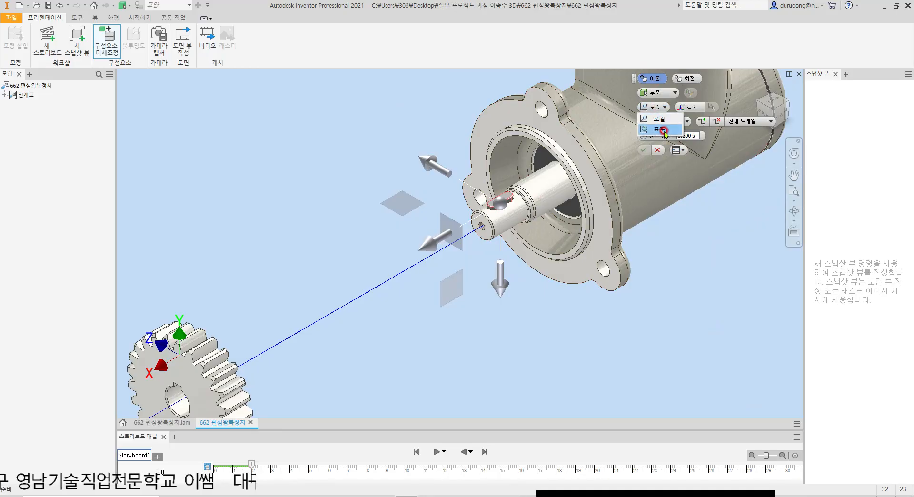
click(662, 130)
scroll(619, 152, down, 3)
drag(521, 138, 511, 76)
middle_drag(516, 161, 509, 214)
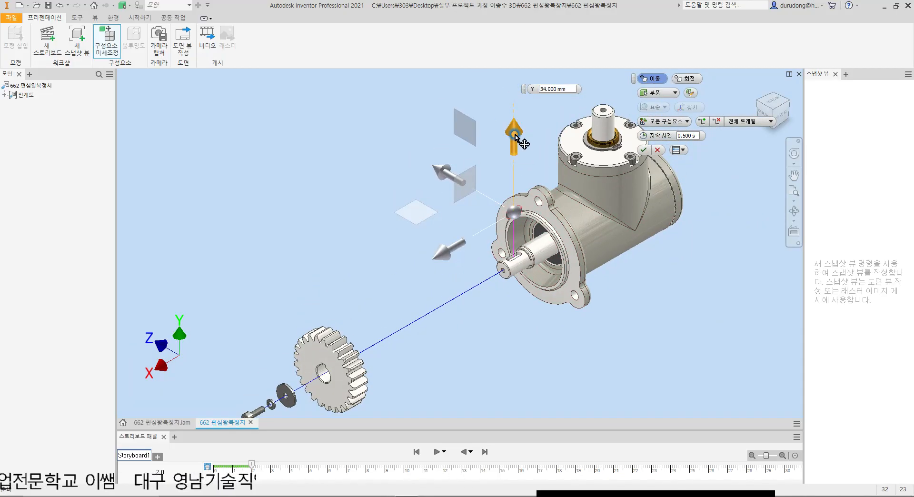
drag(516, 138, 514, 94)
Step: Move the raised key about 251.5 mm outward along X, past the gear, and finish its tweak
scroll(513, 94, down, 3)
drag(442, 210, 256, 277)
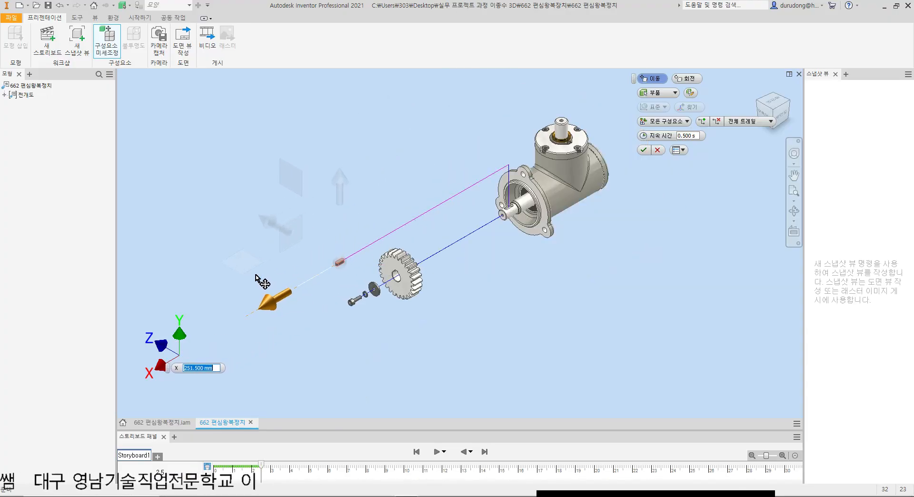
click(644, 149)
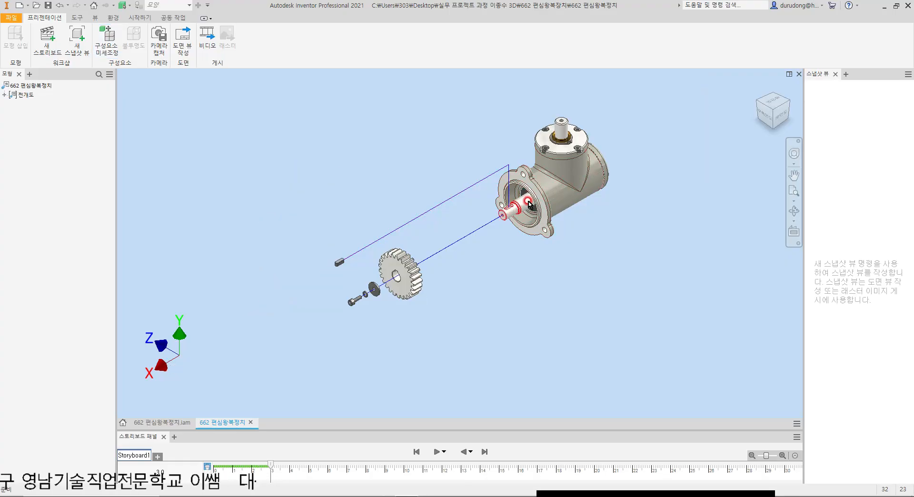
Step: Tweak the dark seal ring around the shaft about 154.5 mm outward along X in standard (표준) orientation, ending behind the gear
scroll(530, 204, up, 3)
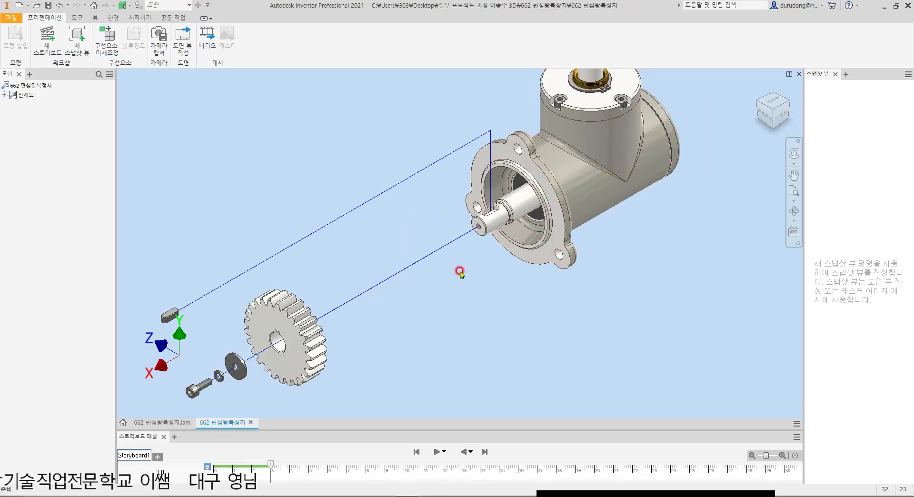
key(t)
scroll(519, 197, up, 6)
click(516, 149)
scroll(521, 196, down, 5)
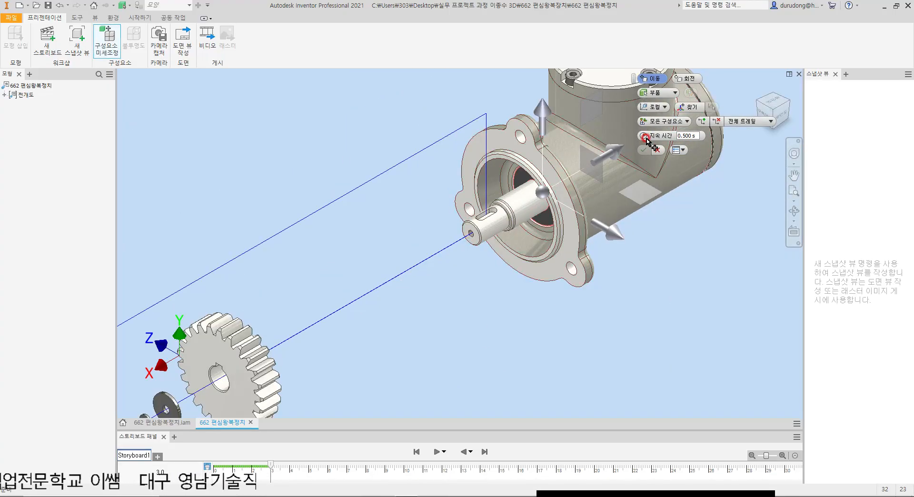
click(654, 109)
click(658, 128)
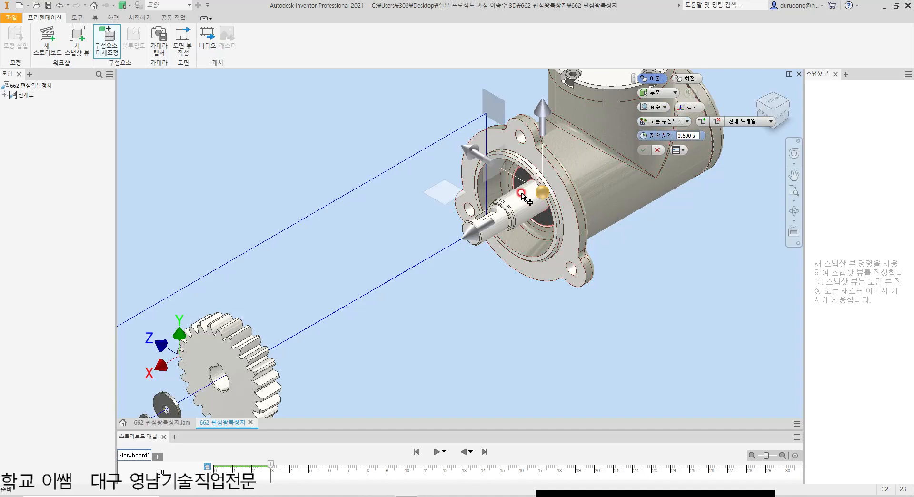
drag(467, 233, 168, 281)
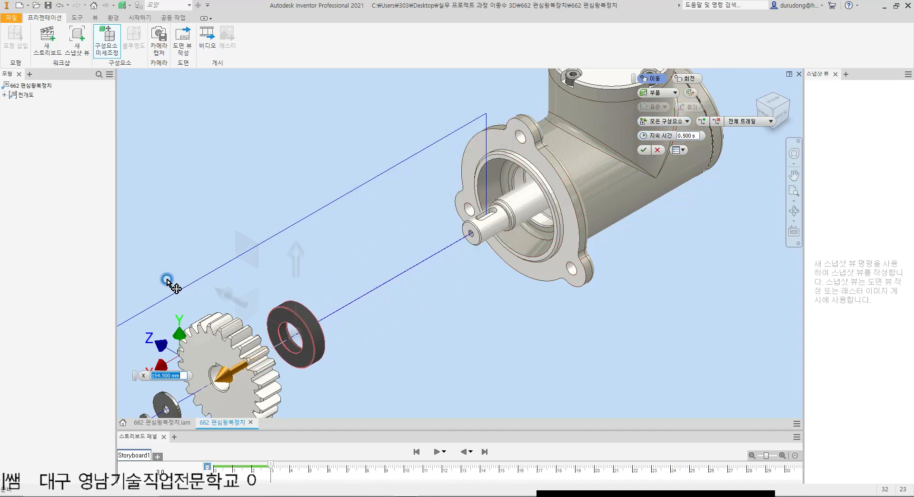
click(644, 150)
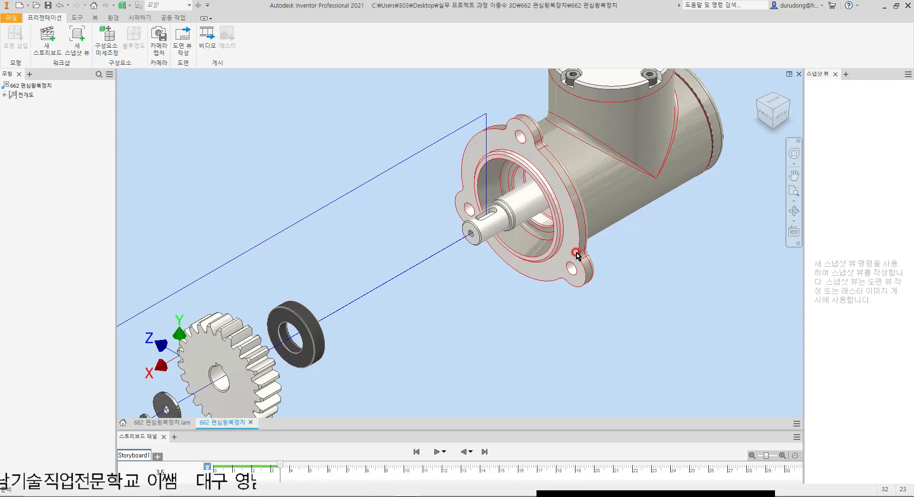
scroll(560, 275, down, 5)
scroll(552, 250, up, 3)
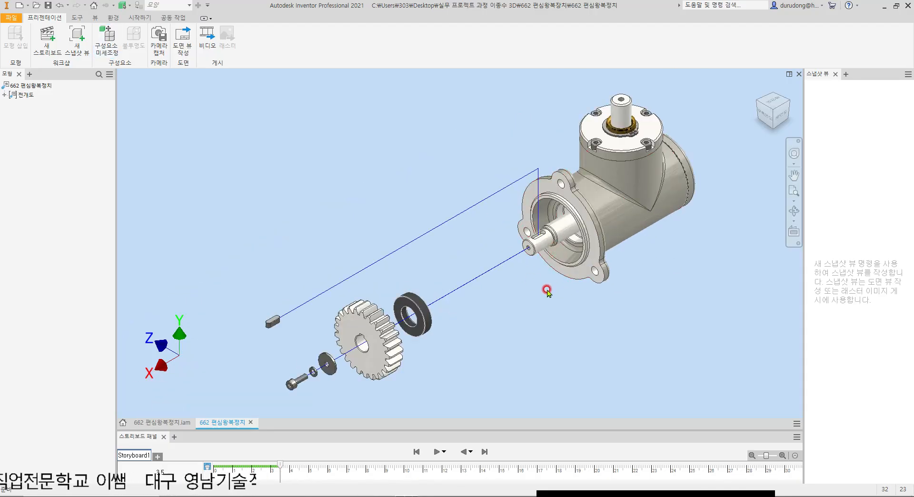
click(532, 275)
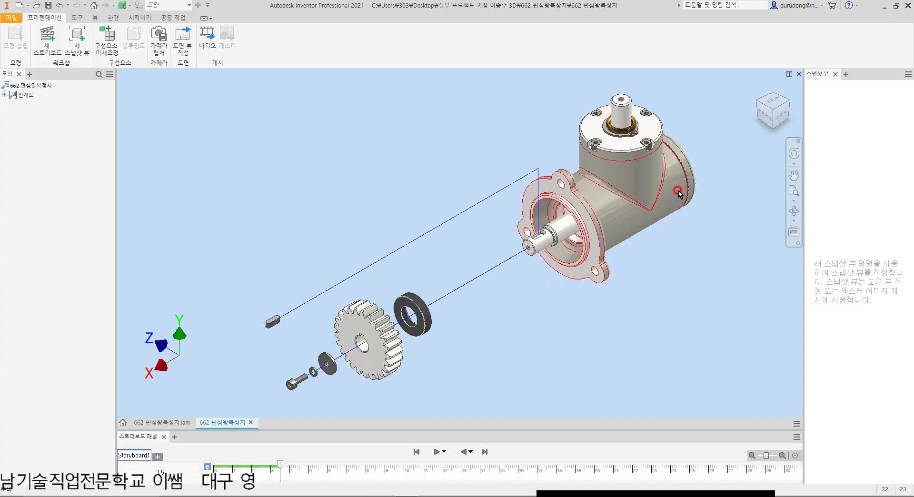
click(441, 280)
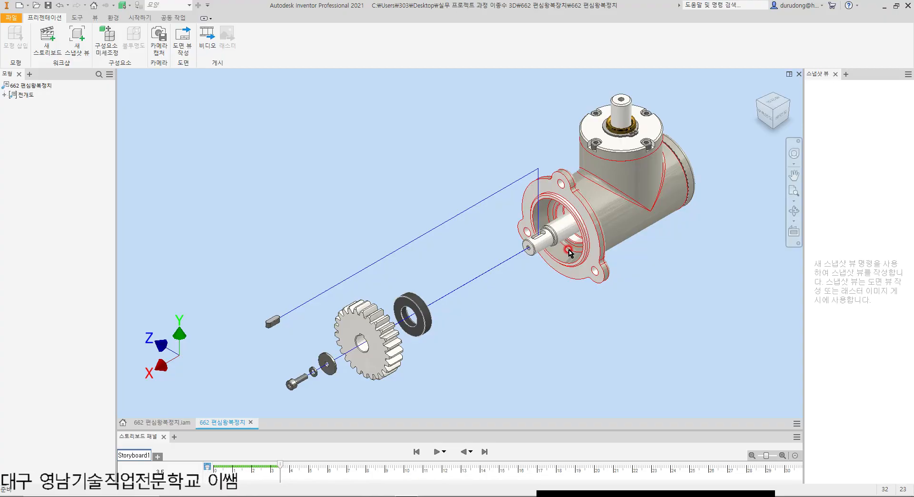
Step: Tweak the four socket head screws of the housing's rear cover together by -223 mm along X, using standard (표준) orientation
shift+middle_drag(694, 193, 588, 198)
key(t)
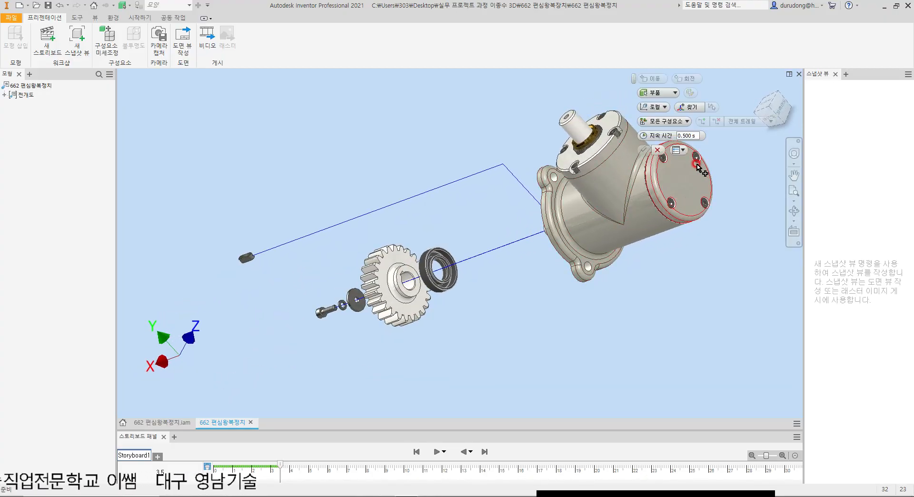
scroll(697, 154, up, 5)
click(696, 170)
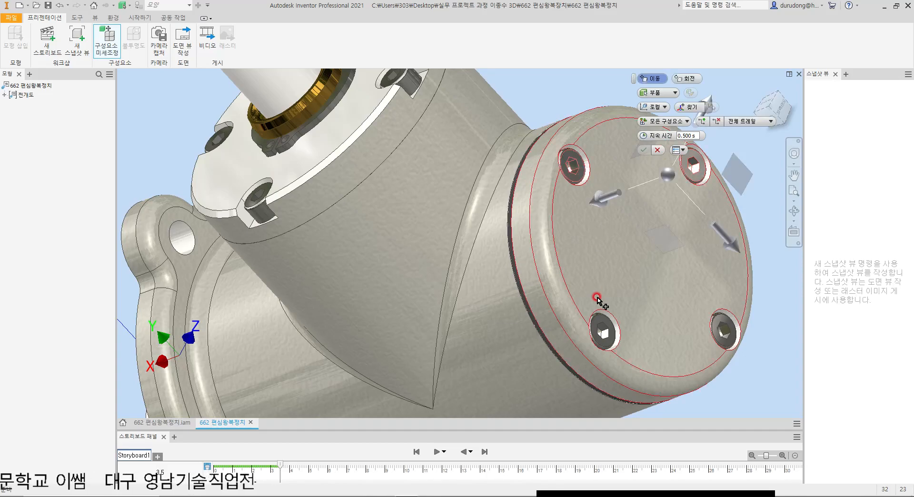
ctrl+click(683, 196)
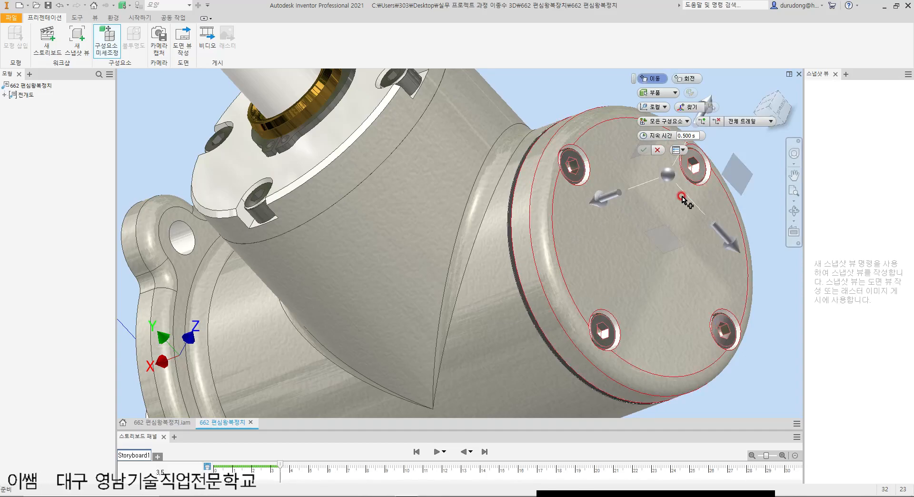
click(665, 109)
click(668, 129)
scroll(552, 240, down, 5)
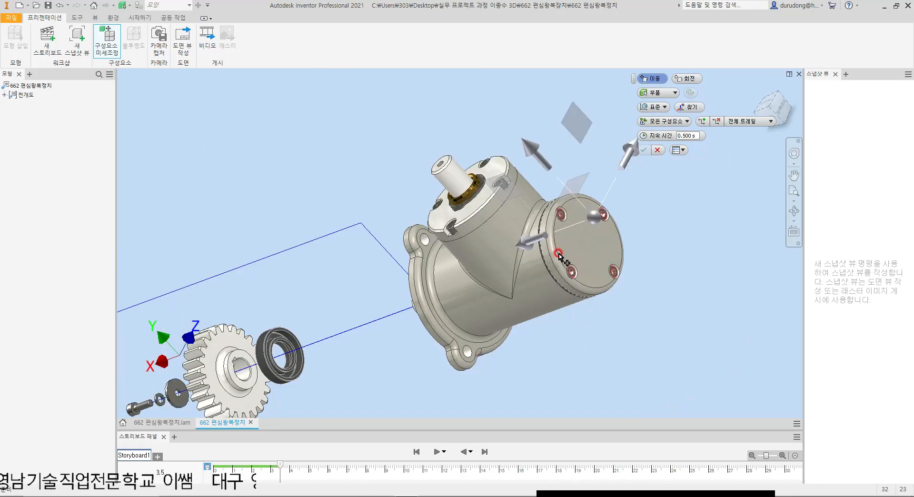
click(505, 256)
drag(505, 256, 654, 246)
key(F6)
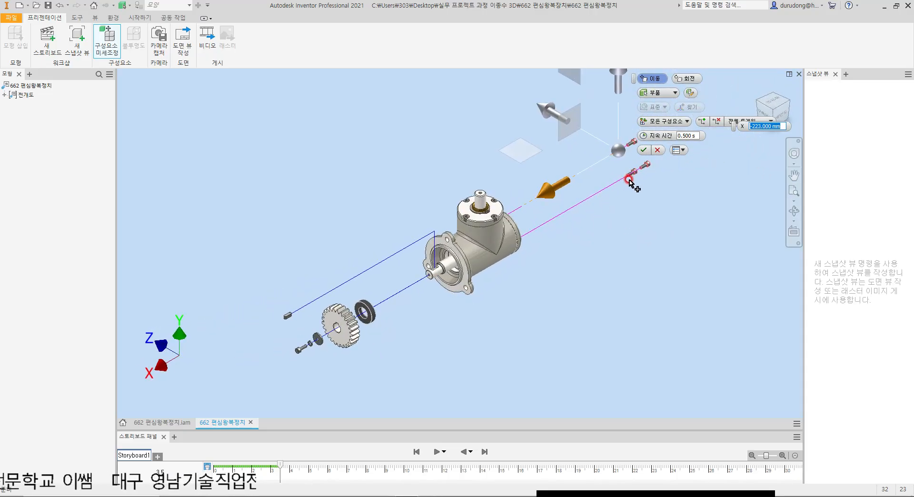
click(643, 150)
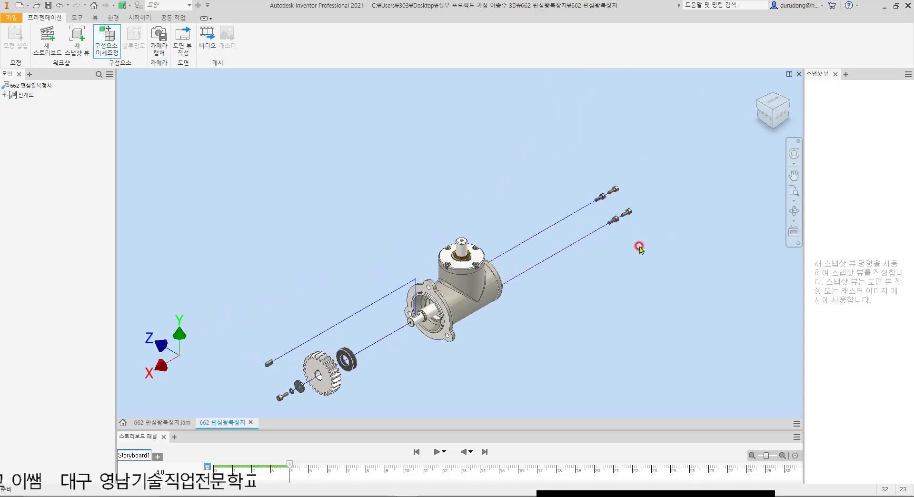
Step: Shorten the tweak trails of the four rear cover screws slightly along X so they sit nearer the housing
drag(614, 192, 603, 198)
click(560, 282)
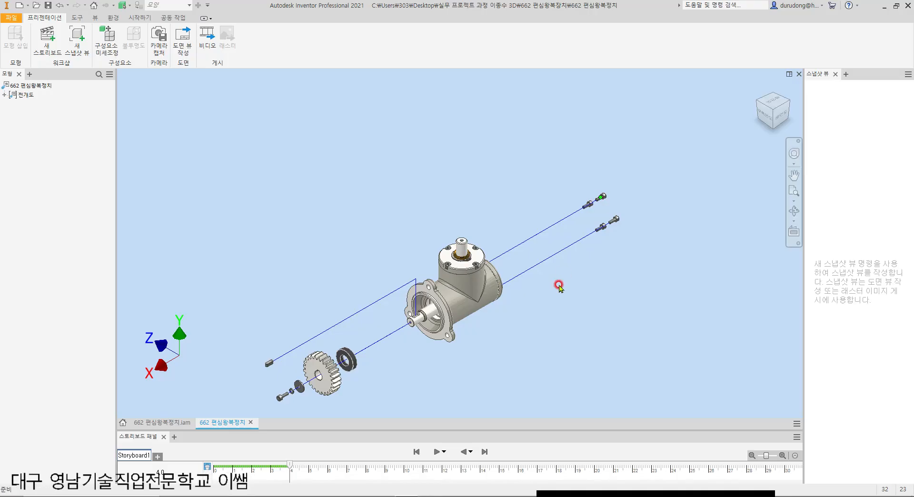
mouse_move(564, 285)
shift+middle_down()
mouse_move(435, 301)
mouse_move(504, 306)
shift+middle_up()
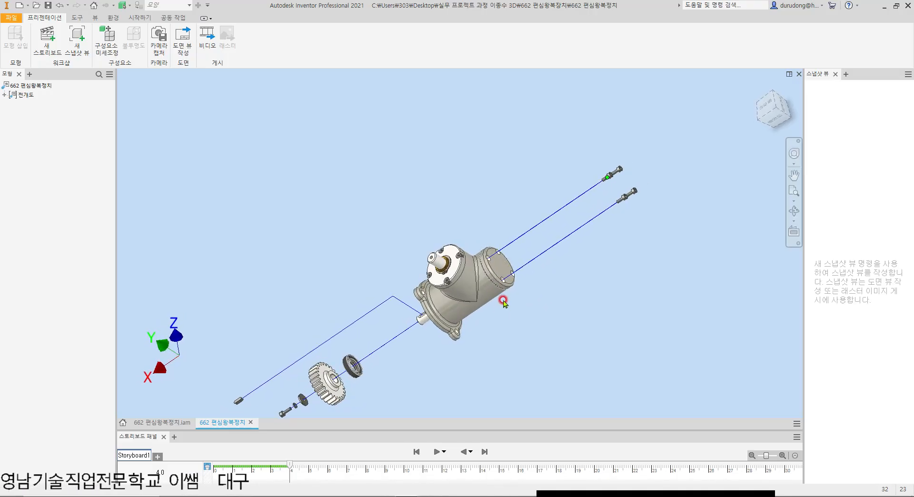
Step: Tweak the housing's rear cover outward by -142 mm along X, using standard (표준) orientation
scroll(495, 286, up, 3)
key(t)
click(516, 257)
click(655, 108)
click(661, 129)
drag(431, 303, 614, 179)
click(643, 151)
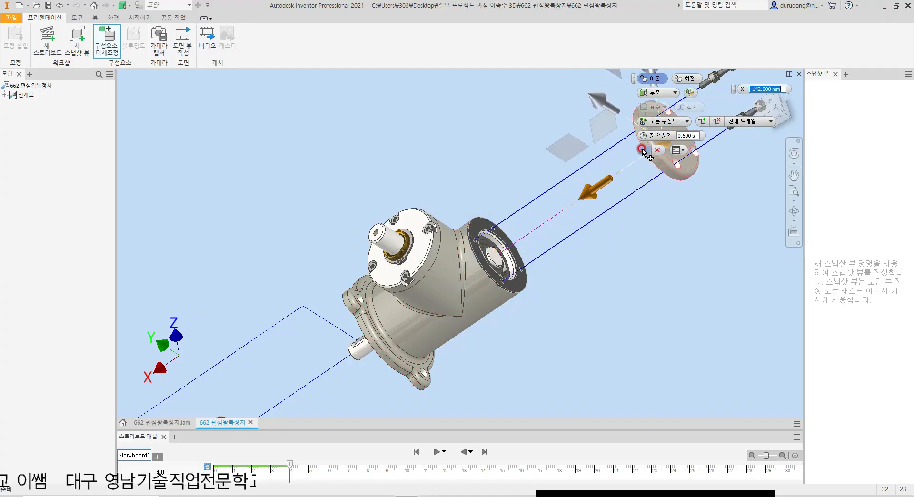
click(533, 212)
Step: Tweak the dark gasket on the housing's rear flange by -95 mm along X, using standard (표준) orientation
key(t)
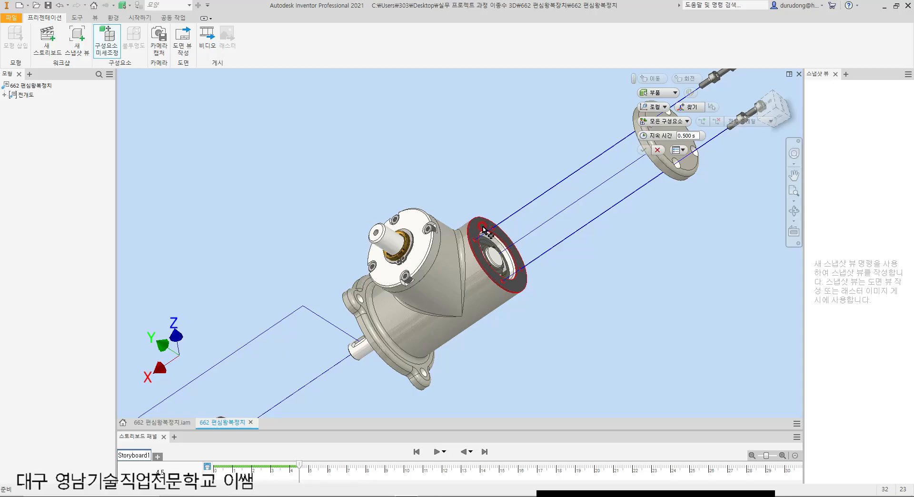
click(481, 224)
click(662, 110)
click(660, 128)
drag(416, 312, 654, 190)
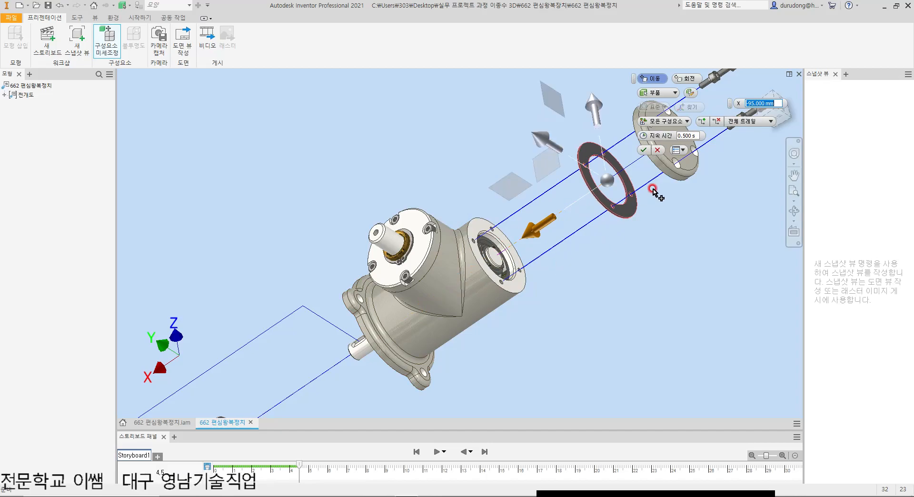
click(644, 150)
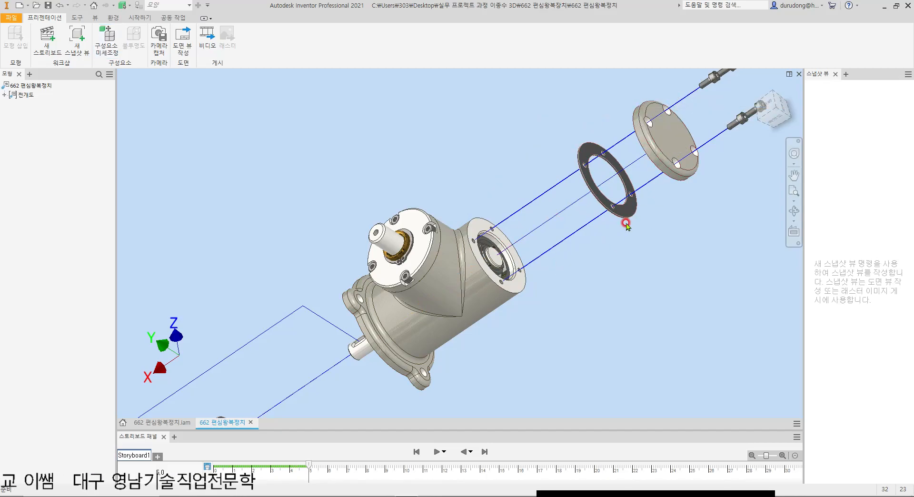
Step: Lengthen the tweak trails of the rear cover and its gasket slightly outward along X
key(F6)
scroll(607, 160, down, 3)
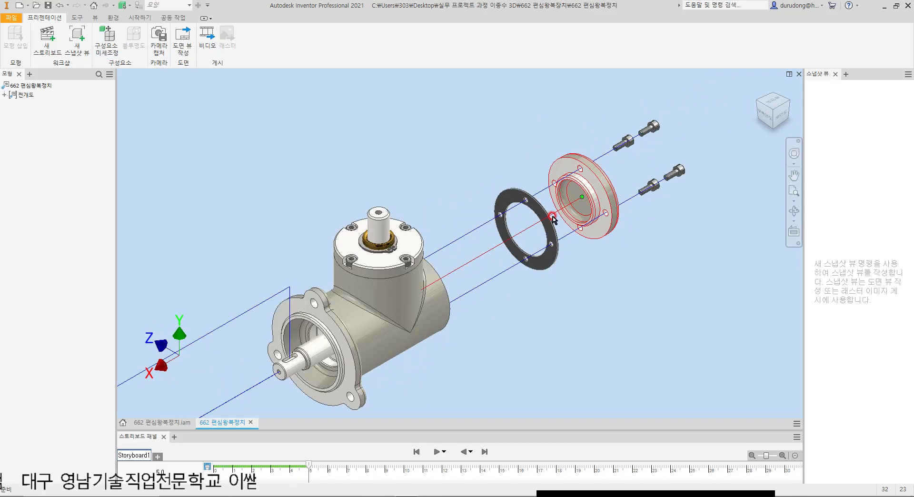
drag(585, 196, 596, 190)
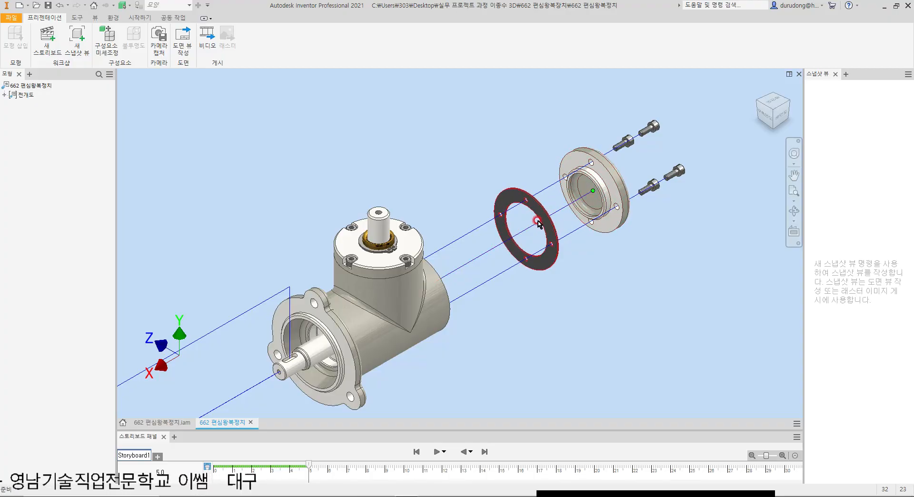
drag(526, 229, 534, 225)
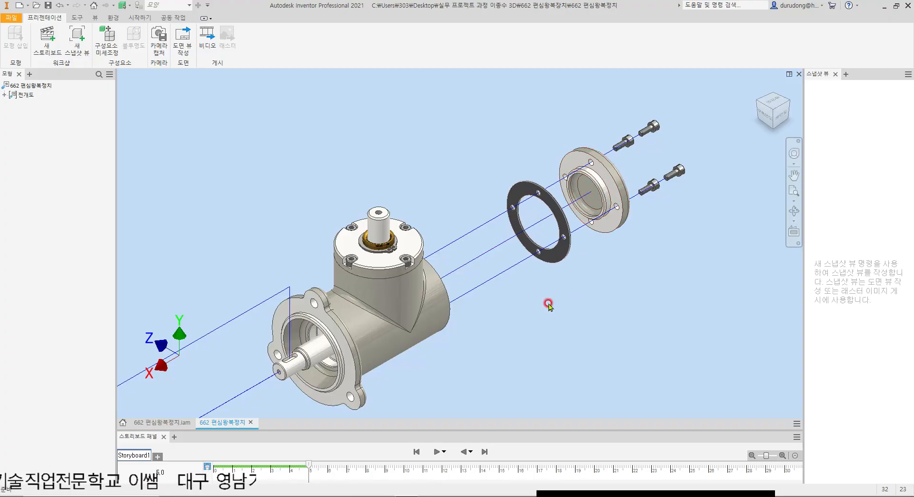
Step: Tweak the snap ring on the rear shaft end about 49.3 mm outward along X in standard (표준) orientation
scroll(524, 221, up, 4)
scroll(478, 263, down, 3)
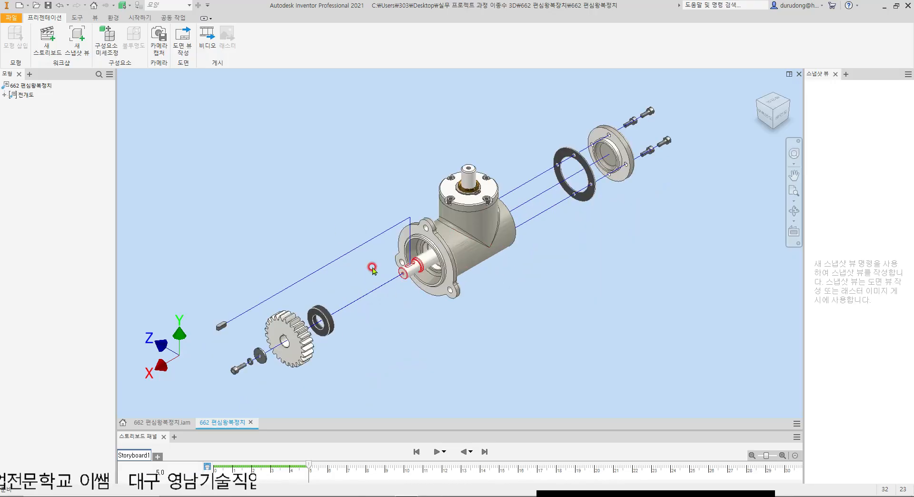
shift+middle_drag(557, 225, 483, 232)
scroll(521, 273, down, 5)
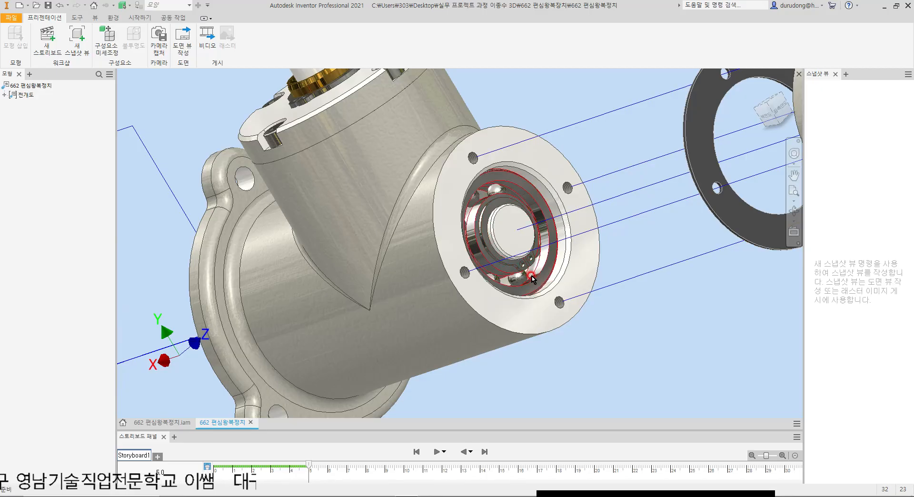
key(t)
scroll(484, 244, down, 3)
click(490, 233)
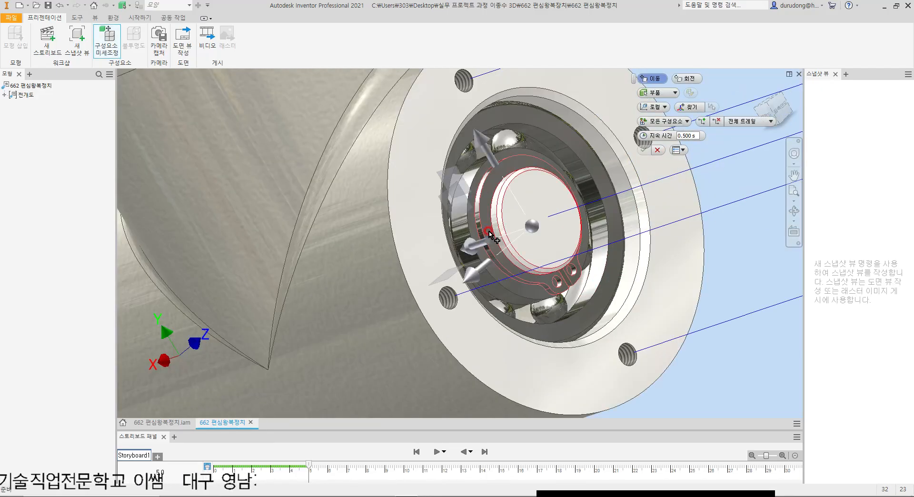
click(646, 108)
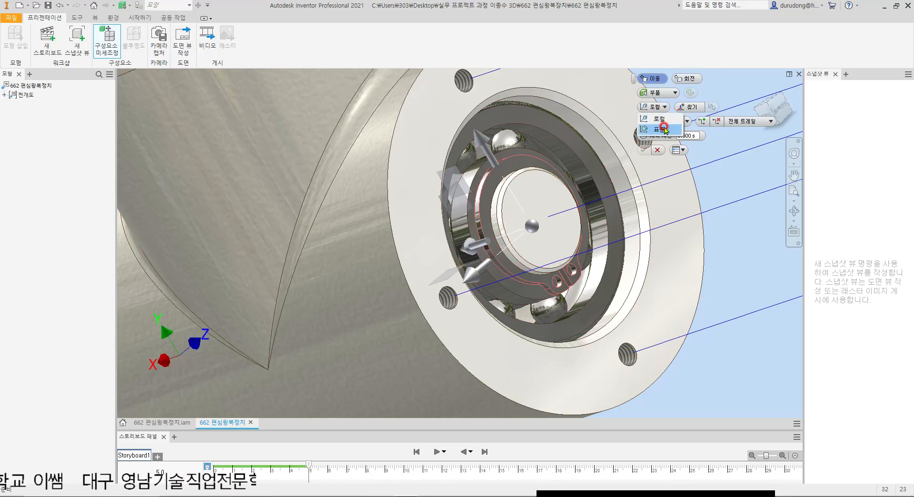
click(662, 128)
click(654, 185)
scroll(622, 230, down, 4)
drag(495, 248, 641, 220)
scroll(641, 225, down, 3)
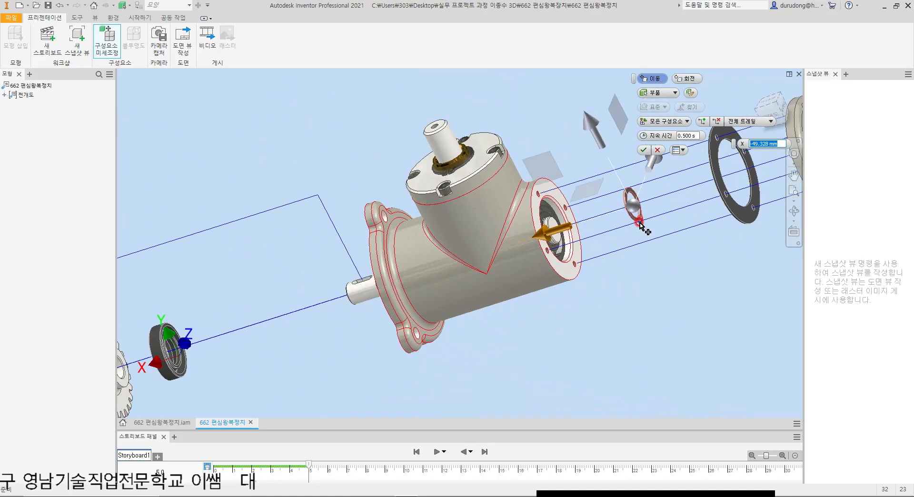
Step: Adjust the snap ring's X position so it sits just in front of the rear gasket, and finish its tweak
key(F6)
scroll(562, 181, up, 3)
drag(445, 287, 477, 272)
click(645, 152)
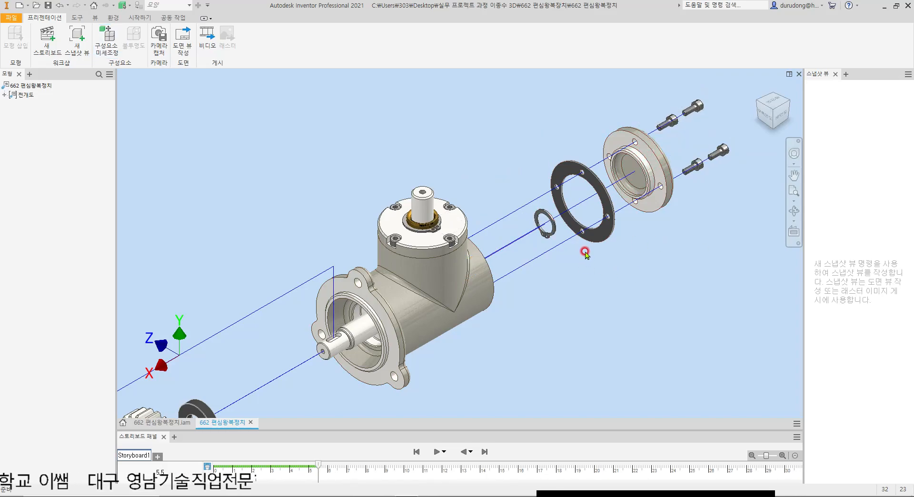
Step: Tweak the ball bearing out of the rear bore by -51.901 mm along X in standard (표준) orientation
shift+middle_drag(578, 244, 504, 272)
scroll(484, 277, up, 5)
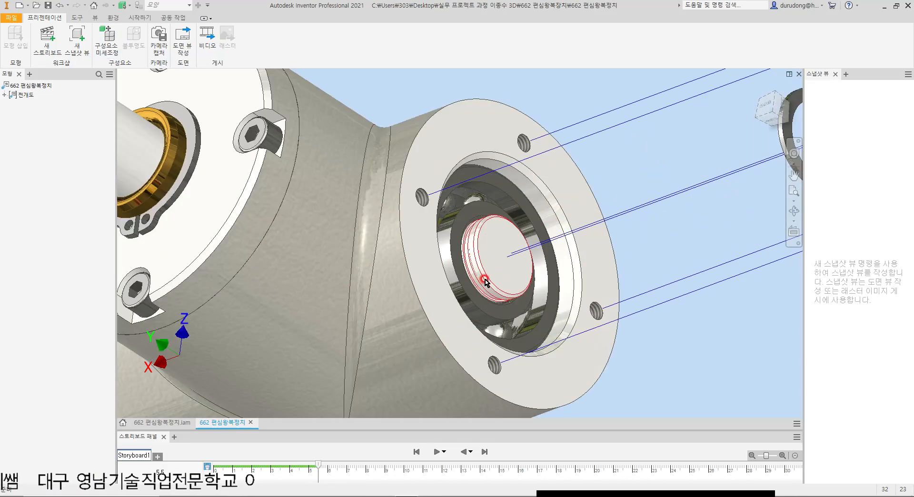
click(500, 295)
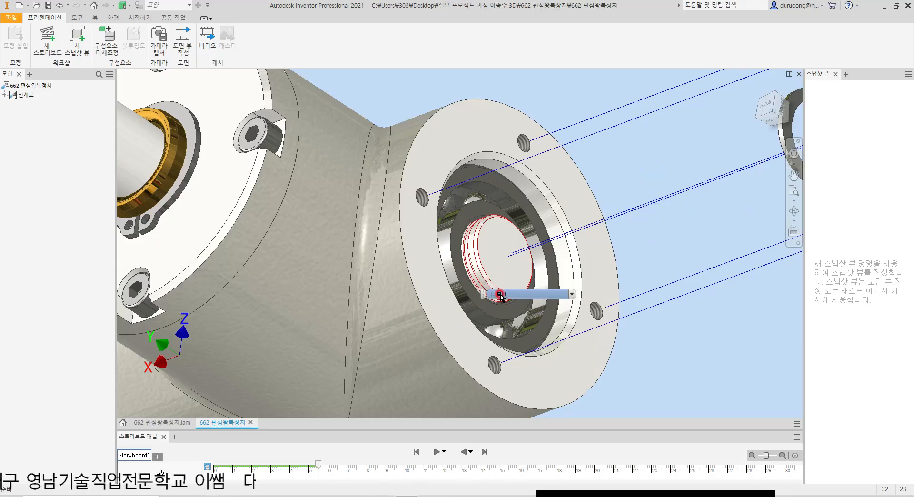
key(t)
click(454, 211)
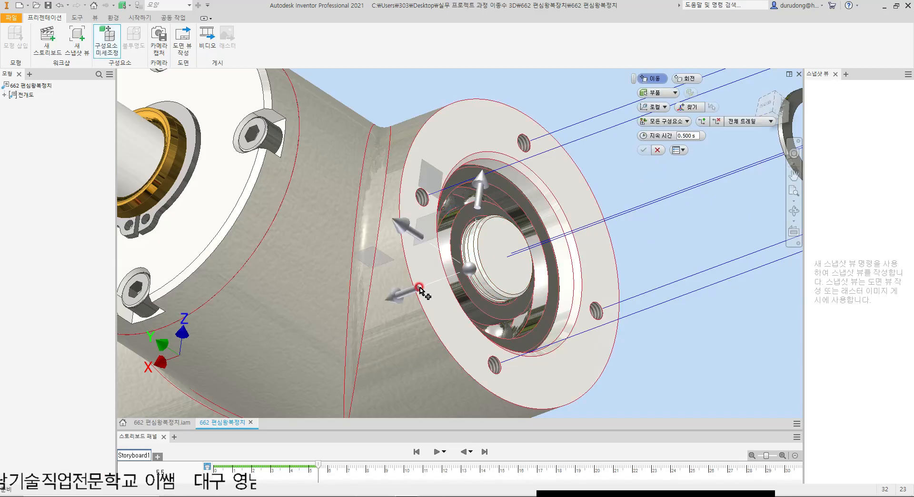
drag(403, 292, 604, 242)
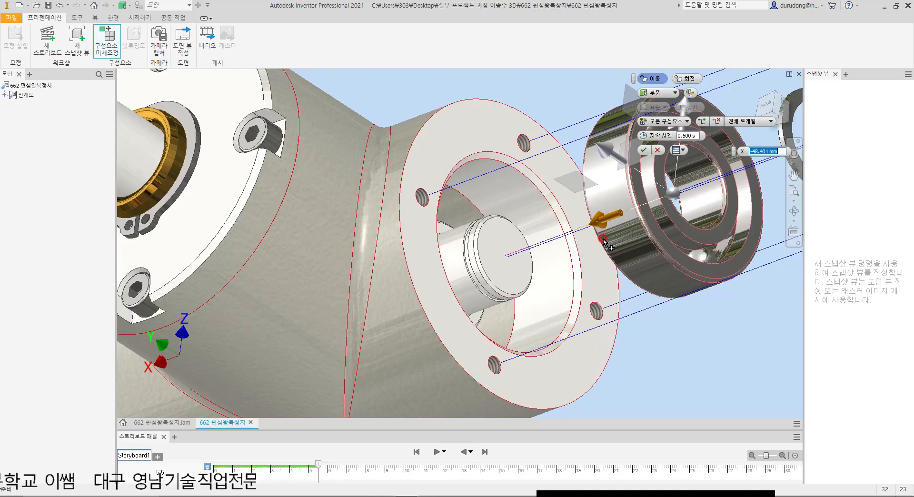
key(F6)
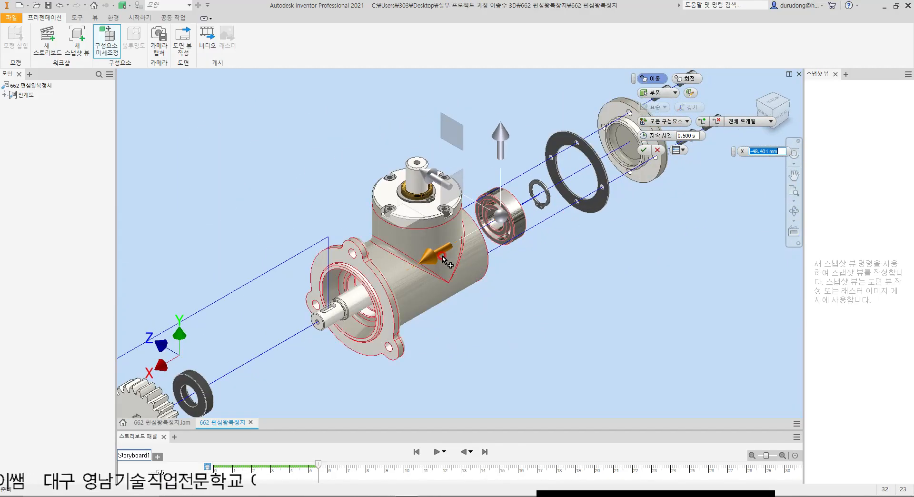
drag(435, 257, 438, 255)
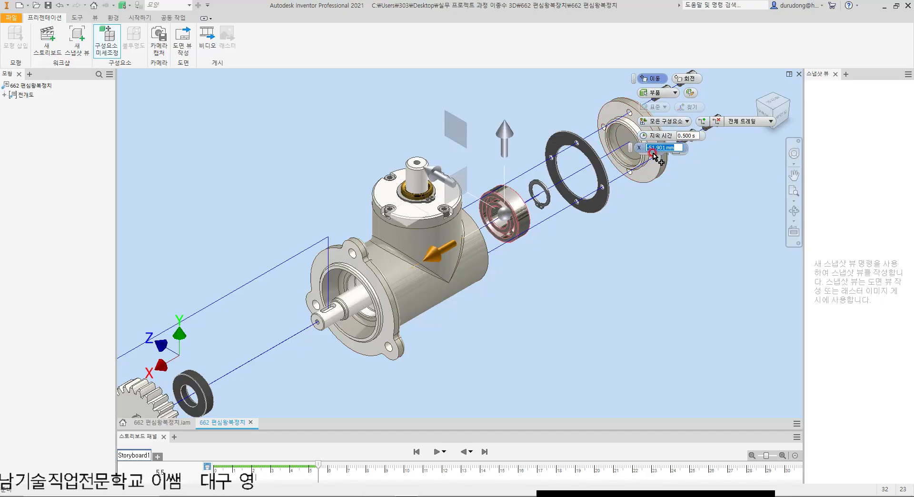
middle_drag(685, 203, 656, 269)
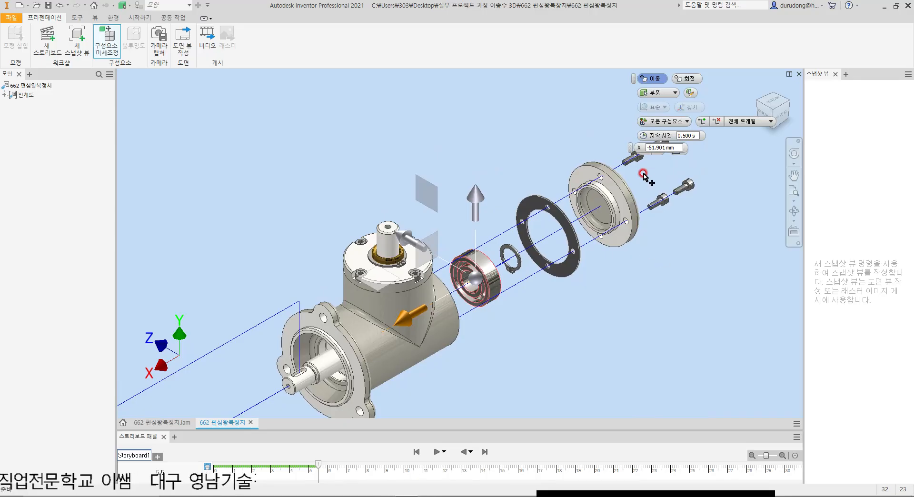
drag(639, 152, 701, 165)
click(643, 149)
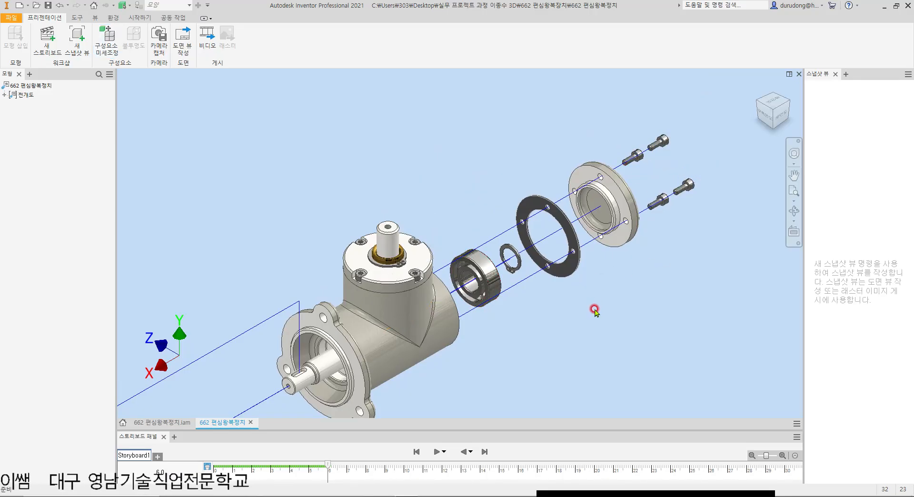
Step: Tweak the spacer collar on the shaft outward along X to the housing's rear opening, behind the bearing
shift+middle_drag(575, 295, 455, 326)
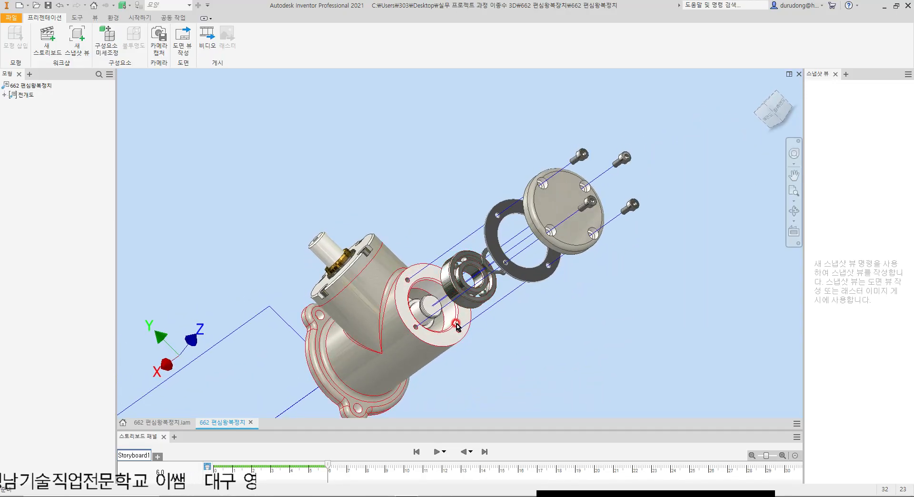
key(t)
scroll(415, 314, up, 5)
click(399, 242)
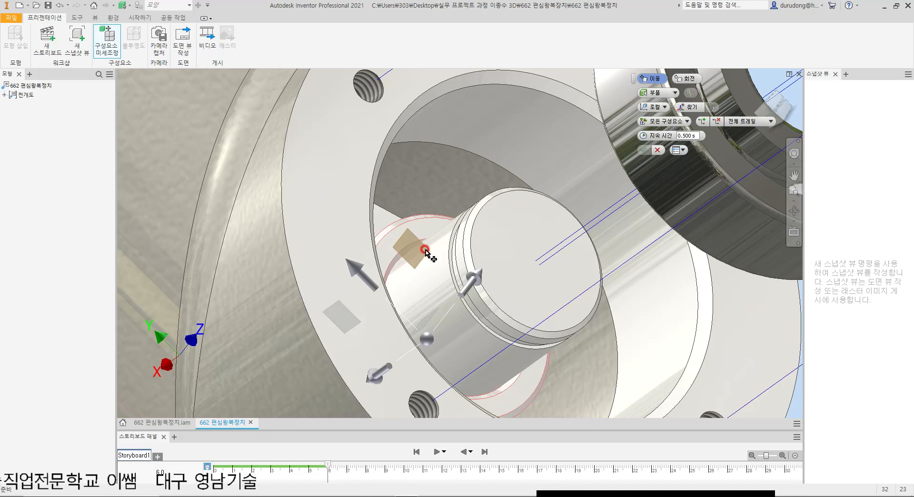
scroll(425, 252, down, 5)
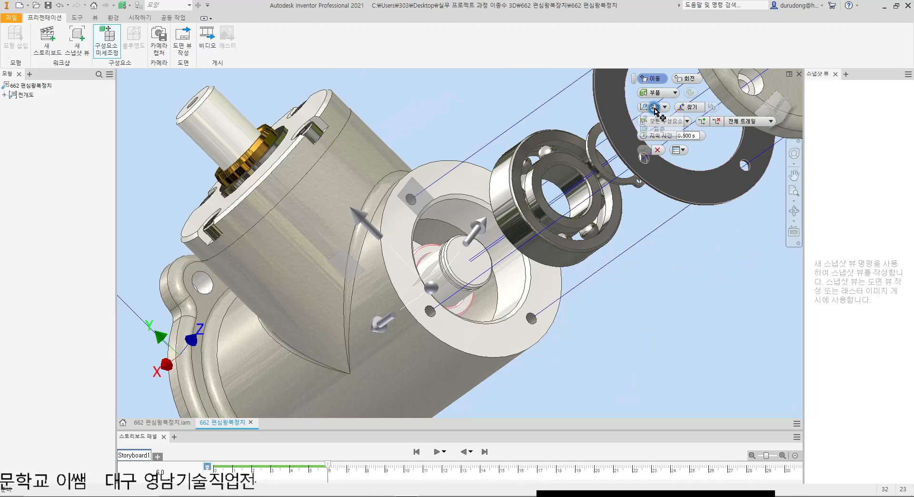
drag(379, 323, 495, 296)
key(F6)
scroll(566, 189, up, 4)
middle_drag(561, 249, 459, 287)
middle_drag(585, 270, 533, 309)
click(644, 151)
click(532, 224)
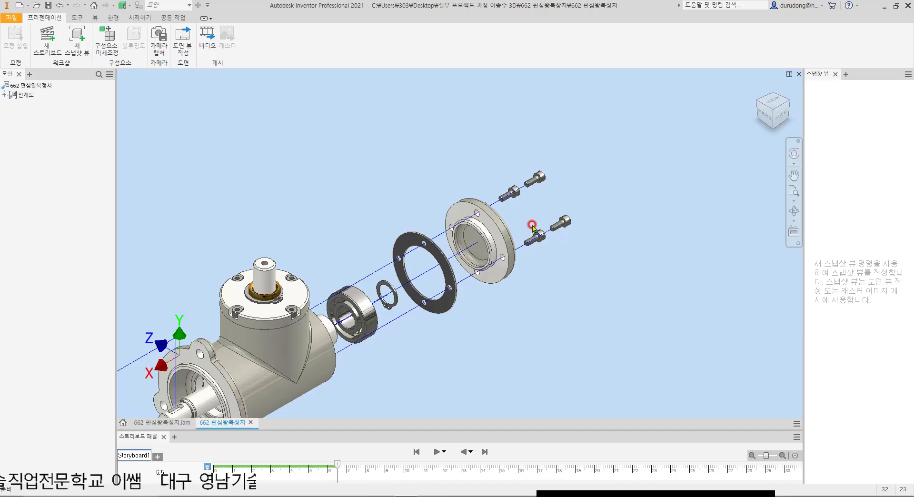
Step: Lengthen the tweak trails of the four rear cover screws, the rear cover and its gasket farther outward along X
drag(560, 224, 614, 194)
drag(478, 243, 540, 216)
drag(423, 271, 492, 240)
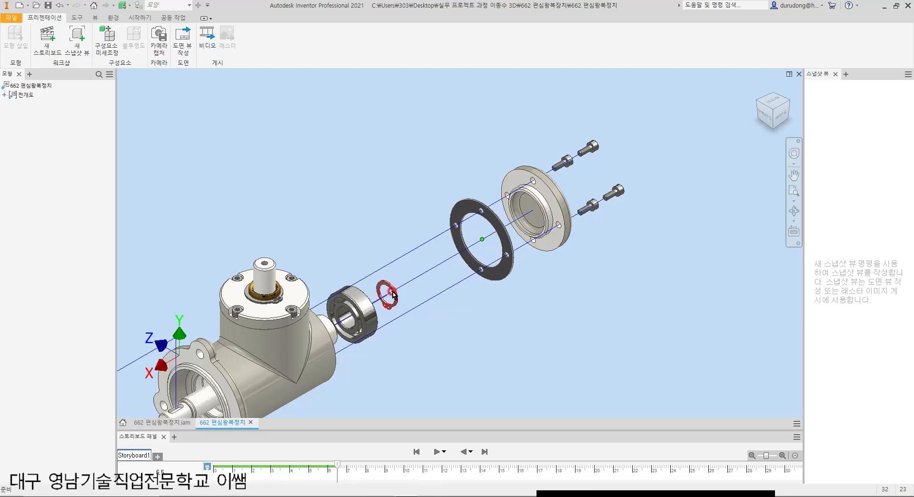
Step: Lengthen the tweak trails of the snap ring, ball bearing and spacer collar so they line up evenly before the gasket
drag(387, 298, 448, 262)
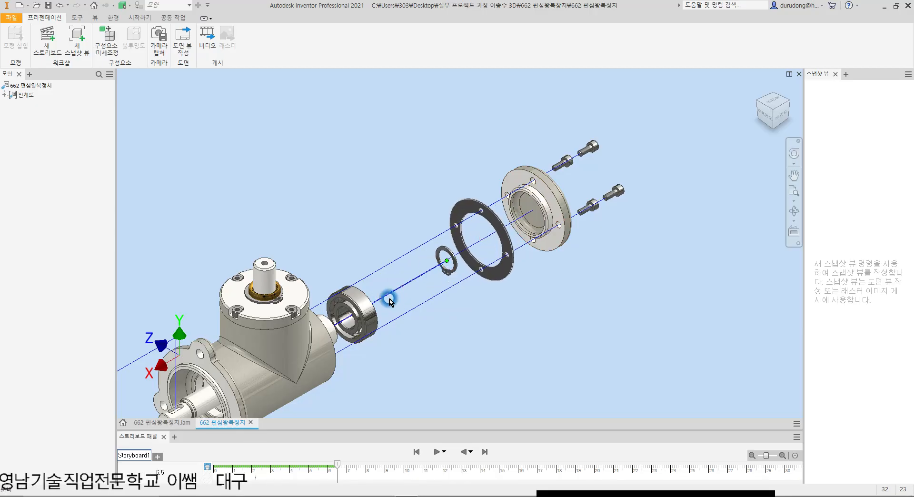
drag(352, 319, 416, 281)
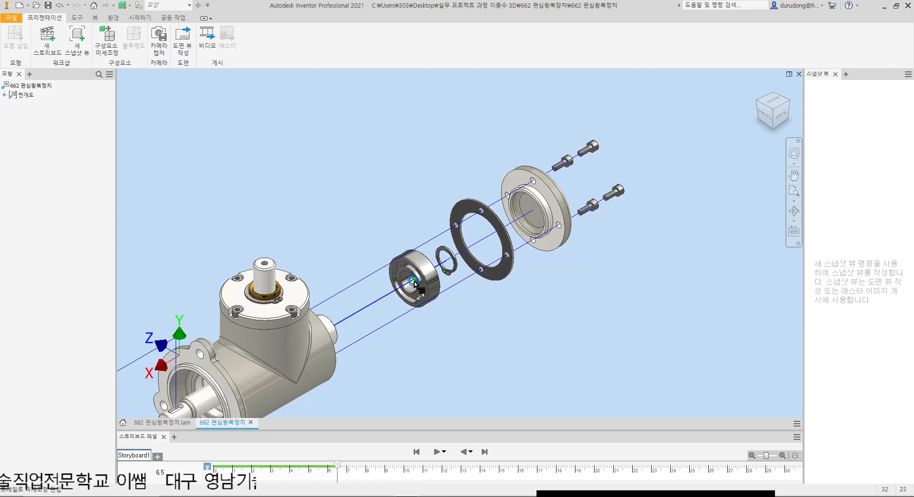
drag(324, 334, 379, 300)
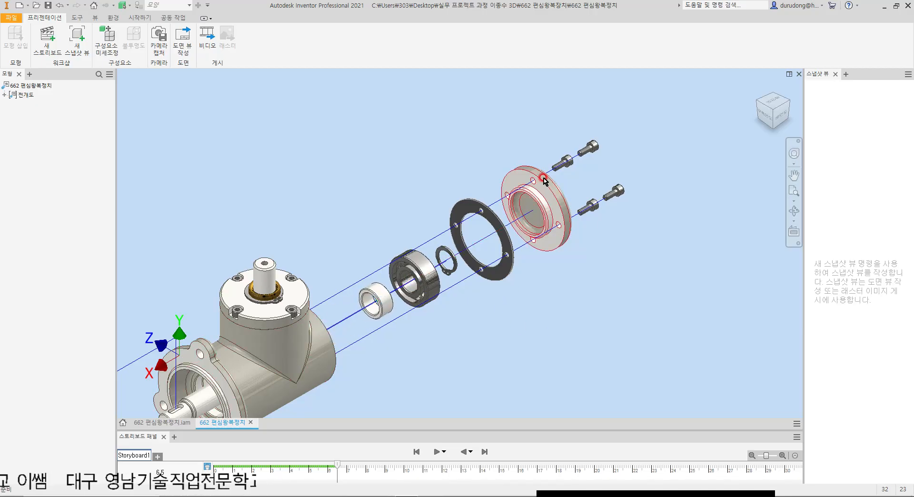
Step: Examine the whole exploded layout and the top cover with its screws, snap ring and upright shaft
scroll(545, 180, down, 2)
scroll(520, 233, down, 1)
middle_drag(520, 233, 591, 202)
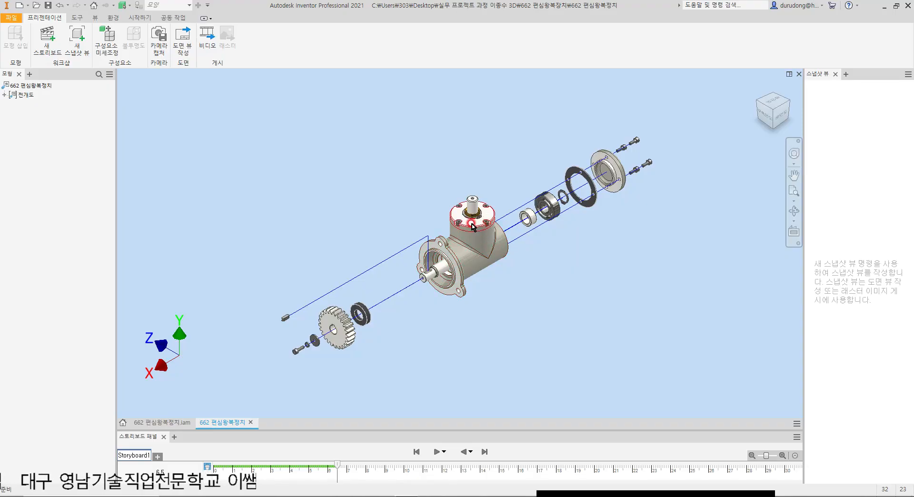
scroll(495, 222, up, 5)
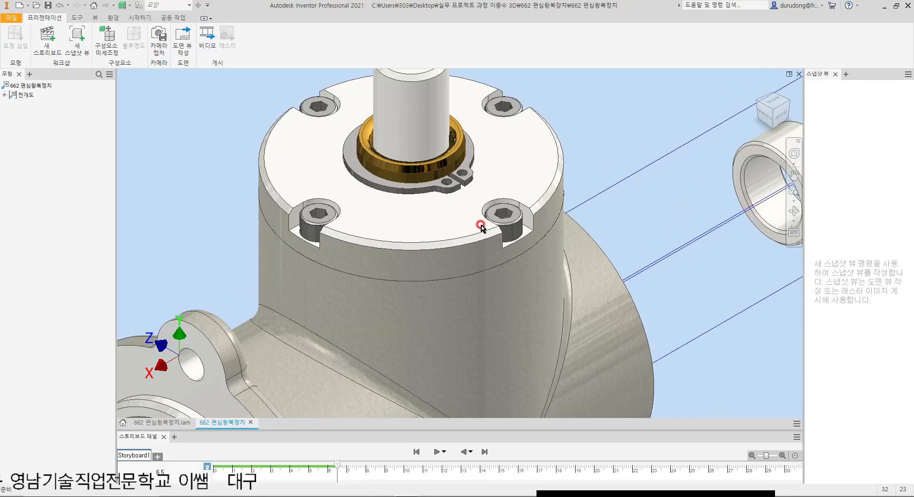
scroll(482, 224, down, 6)
scroll(505, 247, up, 2)
shift+middle_drag(565, 244, 538, 232)
scroll(524, 261, up, 3)
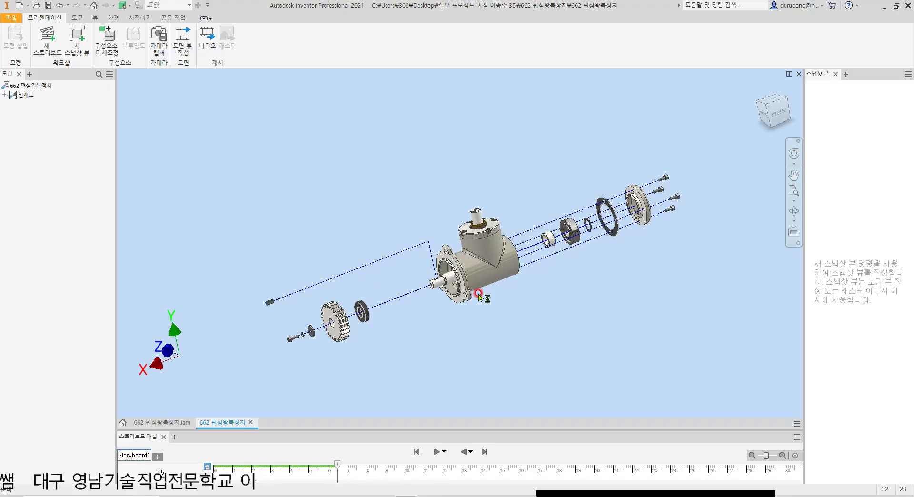
Step: Shorten the tweak trails of the dark seal ring and the gear so both sit nearer the front shaft end
scroll(388, 306, down, 2)
scroll(392, 316, down, 3)
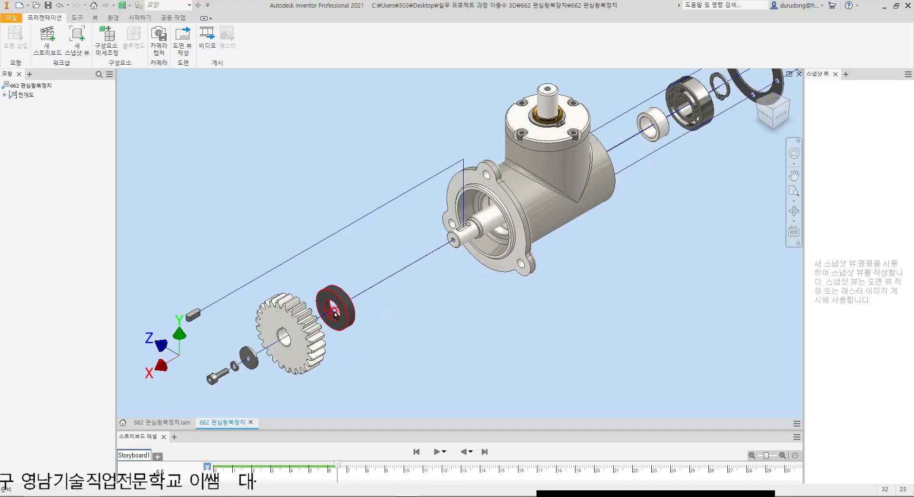
drag(330, 311, 432, 271)
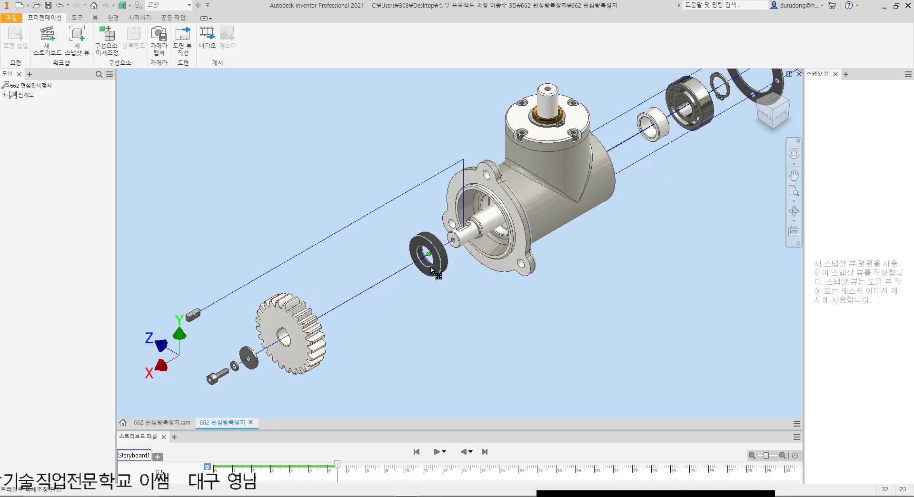
drag(295, 334, 387, 281)
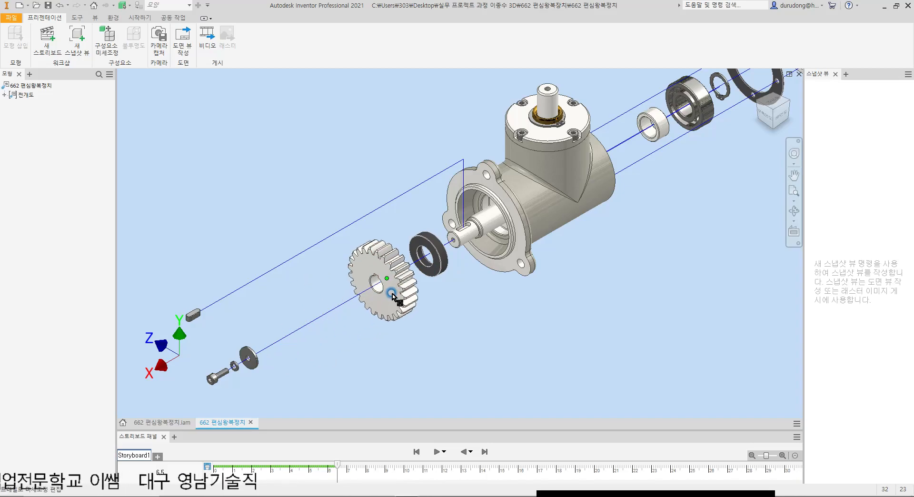
Step: Shorten the tweak trails of the flat washer, spring washer, end bolt and key so they sit closer to the gear
drag(253, 357, 351, 312)
drag(235, 365, 335, 324)
drag(220, 374, 313, 332)
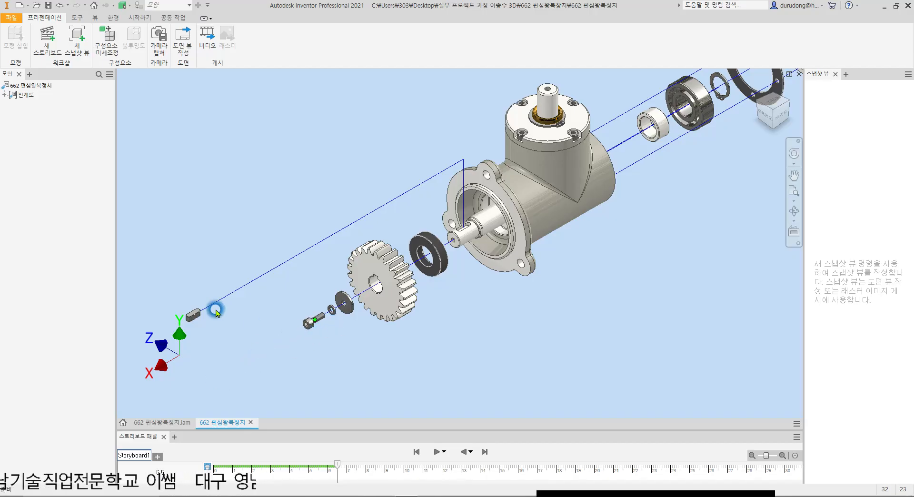
drag(194, 317, 307, 272)
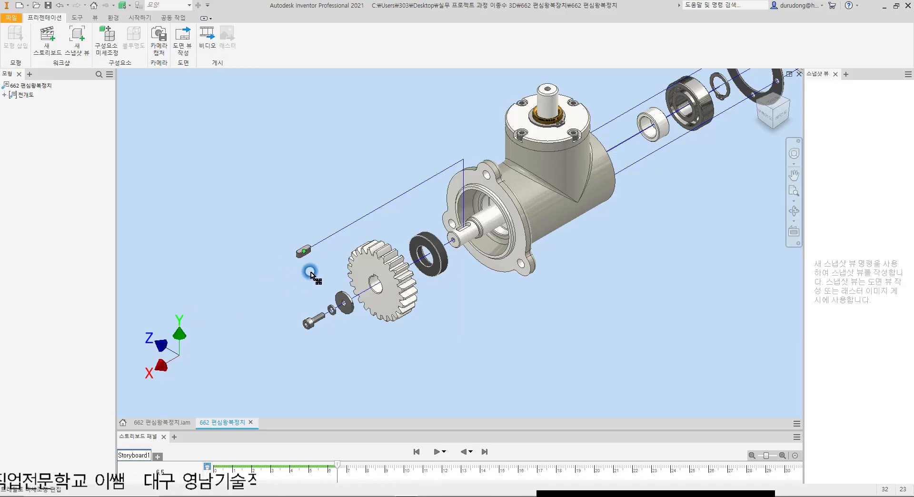
Step: Examine the top cover, the rear component row and the housing interior from behind to see how the shaft sits
middle_drag(625, 247, 509, 315)
scroll(484, 238, up, 3)
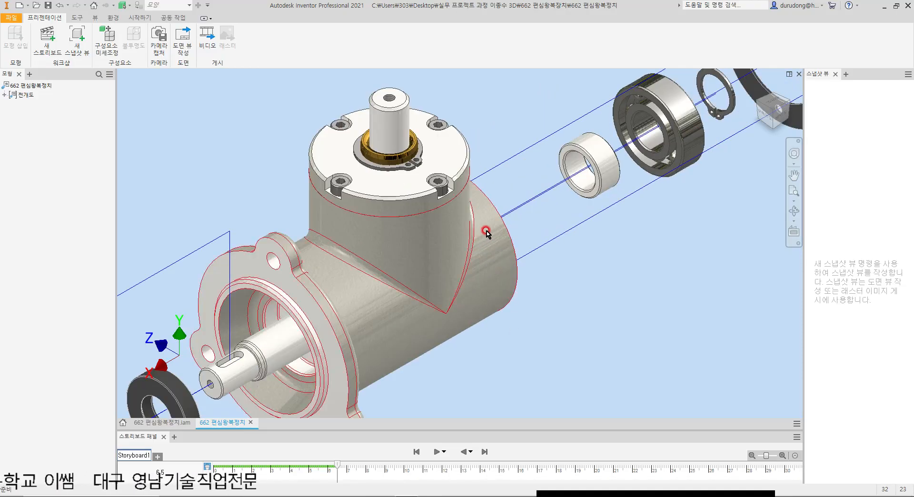
scroll(495, 234, down, 5)
click(604, 250)
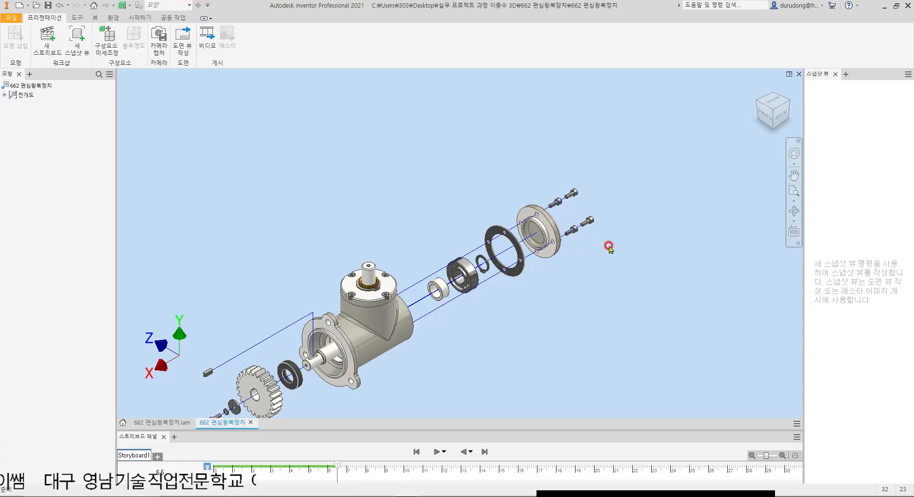
click(449, 304)
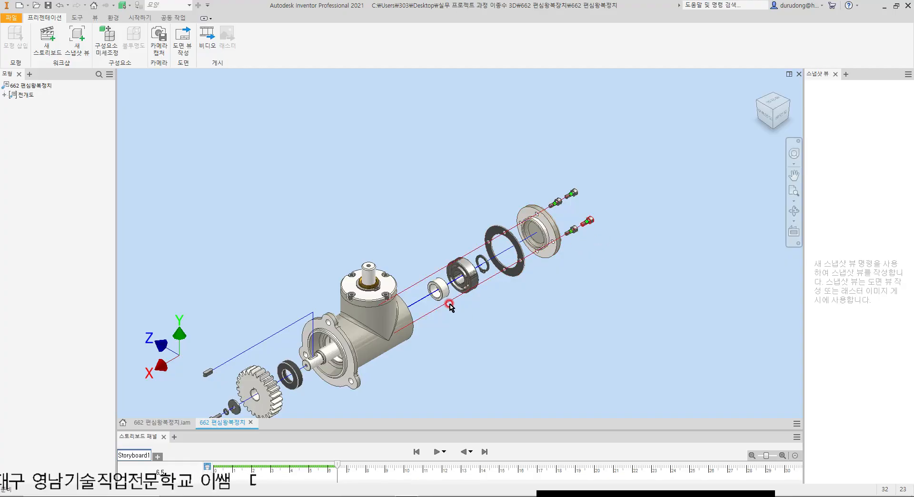
click(367, 290)
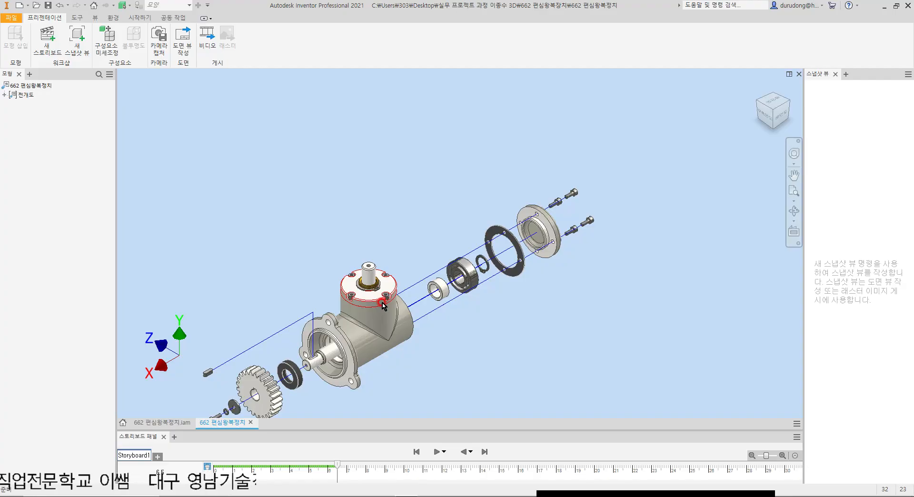
click(362, 366)
shift+middle_drag(362, 365, 286, 354)
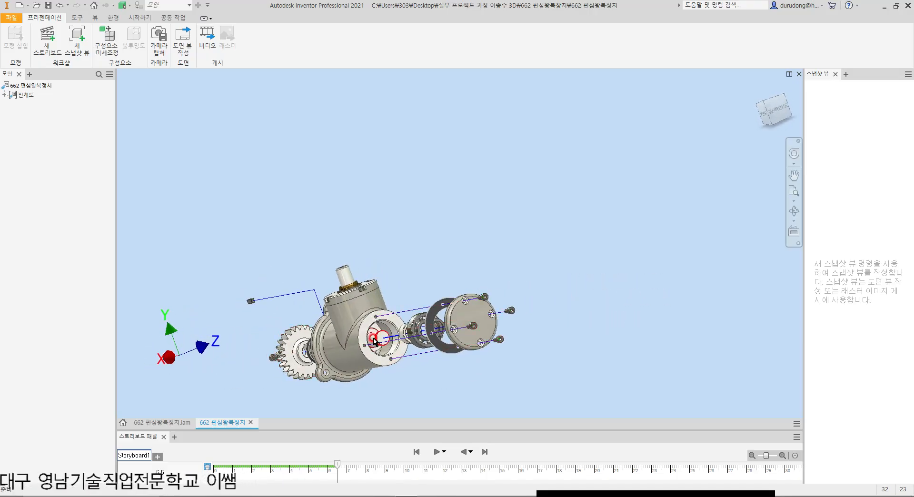
scroll(364, 327, up, 5)
scroll(429, 287, down, 8)
scroll(465, 347, up, 2)
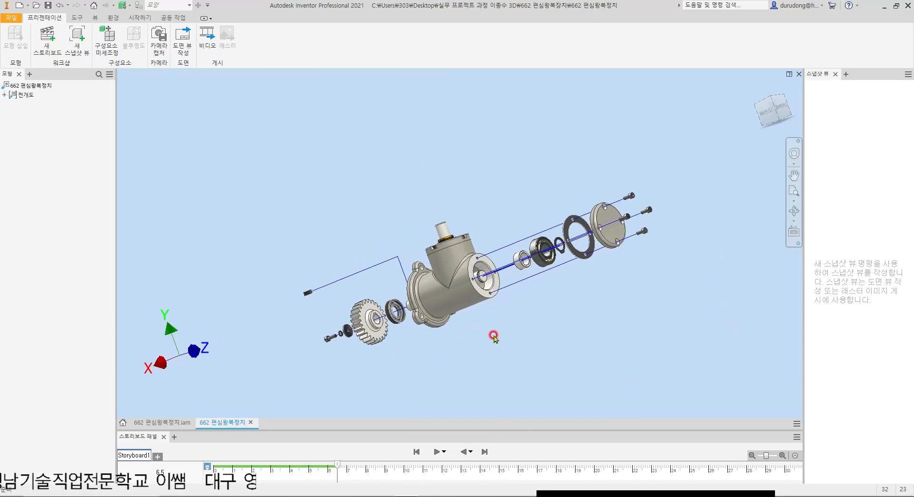
Step: Tweak the horizontal shaft about 153 mm out of the housing's rear along negative X, using standard orientation
key(t)
scroll(490, 282, up, 6)
click(443, 295)
scroll(506, 310, down, 5)
click(655, 107)
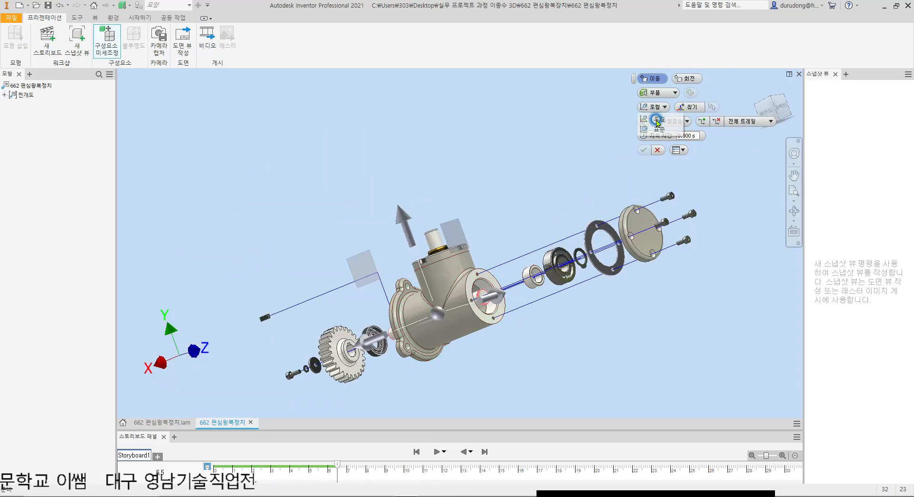
click(655, 128)
drag(364, 351, 534, 326)
key(F6)
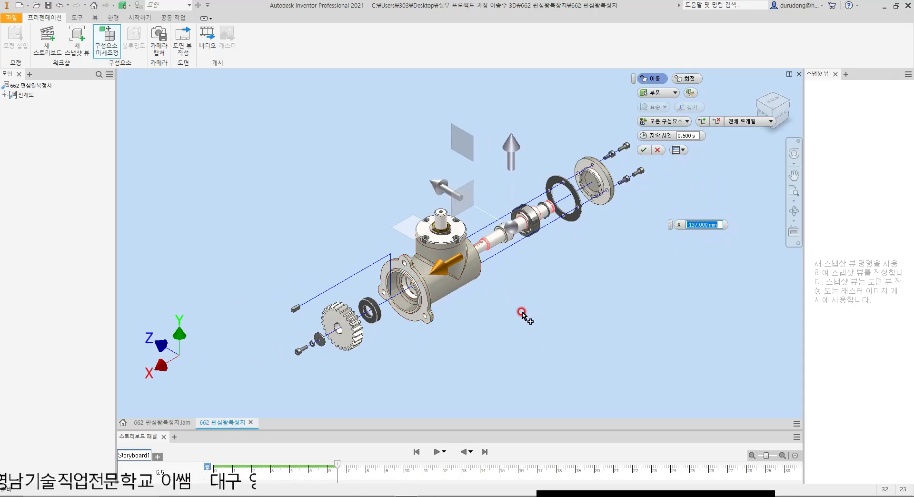
drag(439, 274, 478, 248)
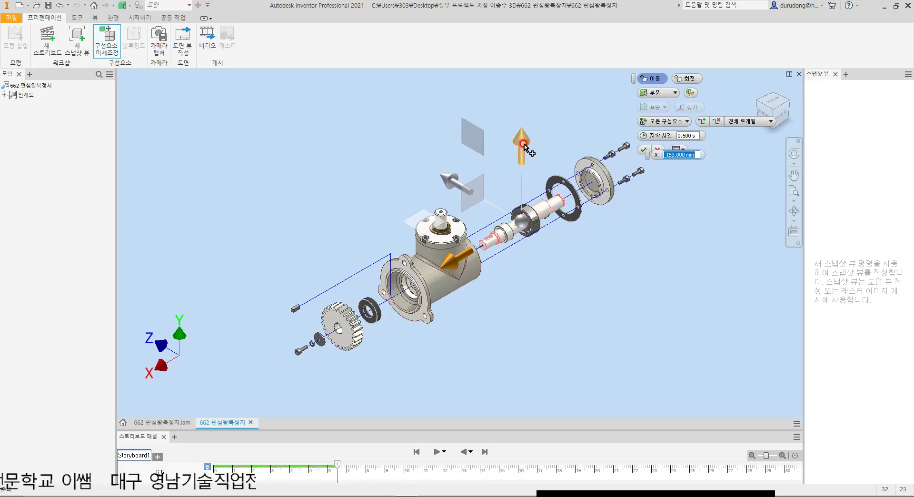
Step: Tweak the shaft about 63 mm downward along Y, then adjust its trails so it sits farther back beneath the gasket
drag(523, 142, 526, 191)
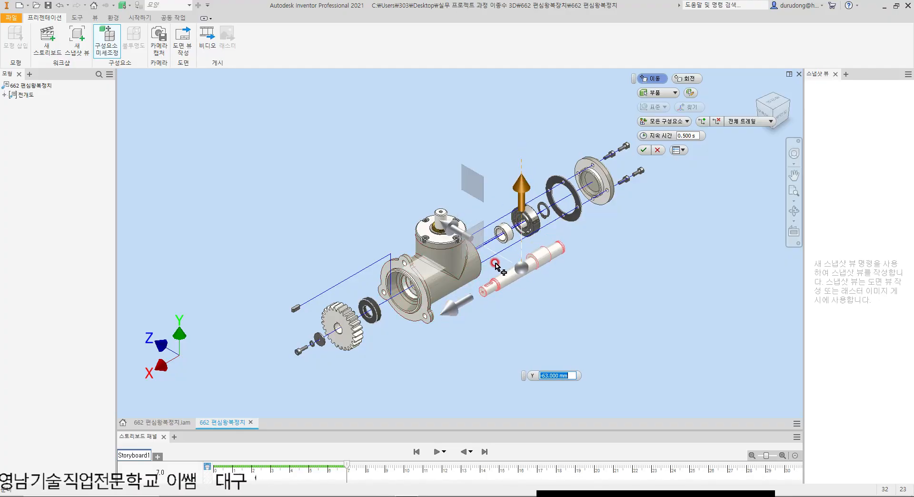
click(644, 149)
drag(528, 264, 565, 206)
drag(564, 248, 568, 255)
click(663, 280)
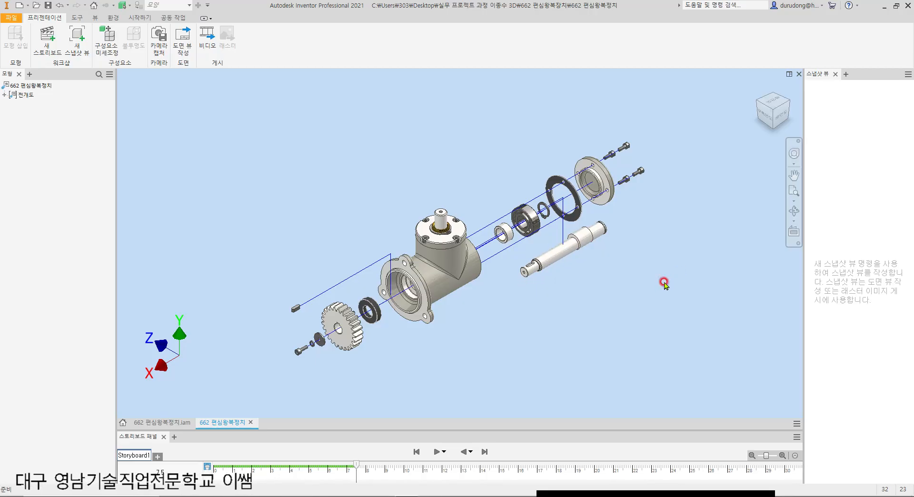
click(561, 198)
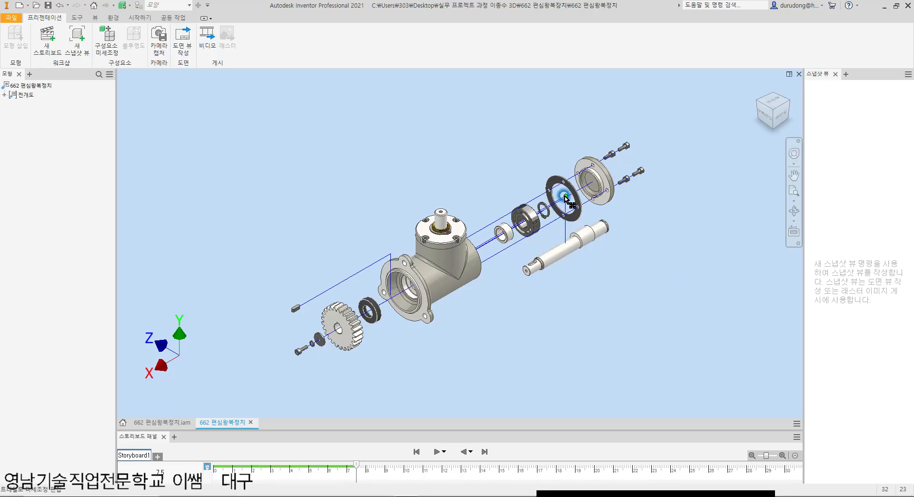
Step: Examine the shaft's trail around the gasket and rear cover, and check the whole exploded layout
scroll(564, 199, up, 5)
click(639, 165)
click(626, 187)
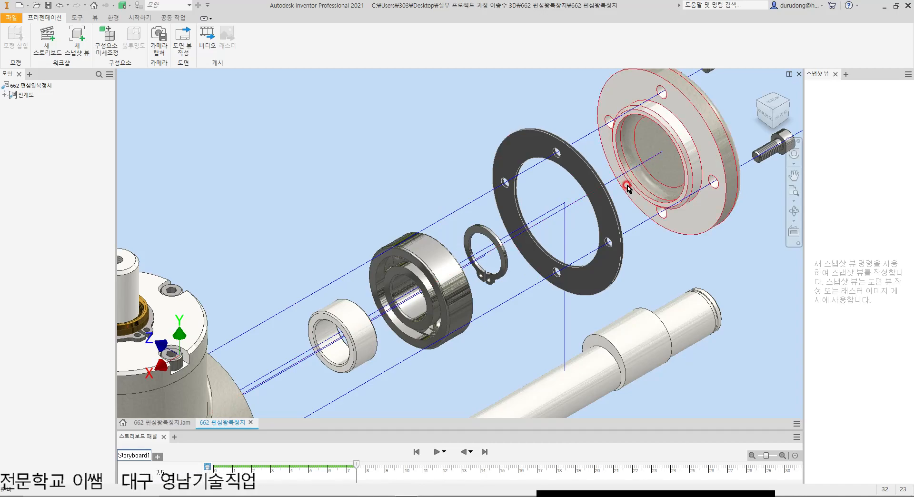
scroll(627, 187, down, 5)
click(520, 183)
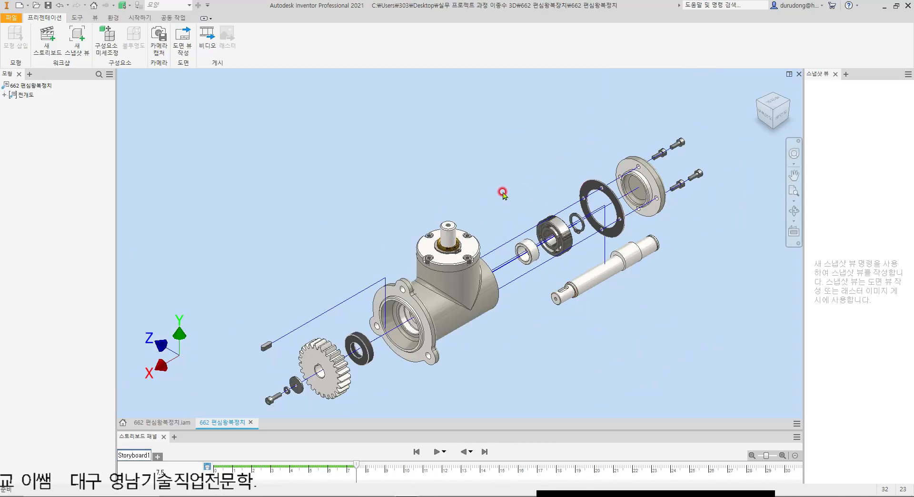
scroll(513, 186, down, 3)
scroll(526, 216, up, 4)
click(479, 251)
middle_drag(481, 249, 489, 249)
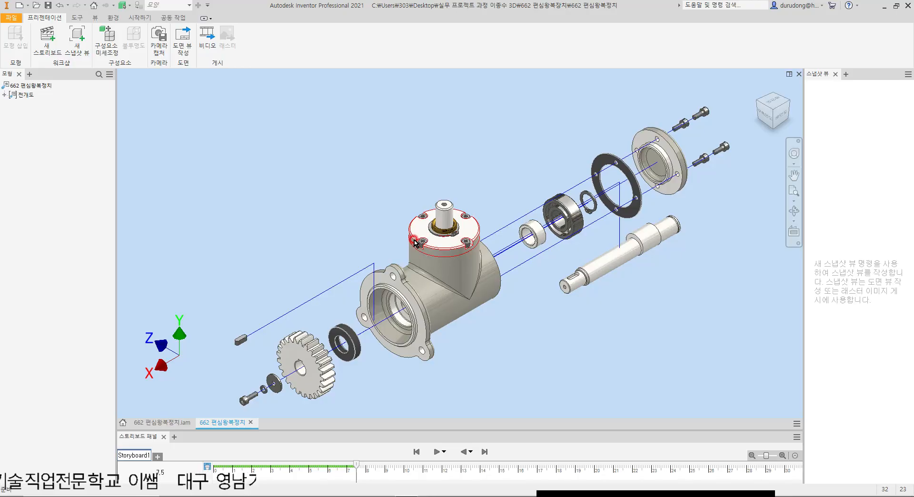
Step: Try tweaking the four top cover screws upward along Y in standard orientation
key(t)
scroll(474, 237, up, 5)
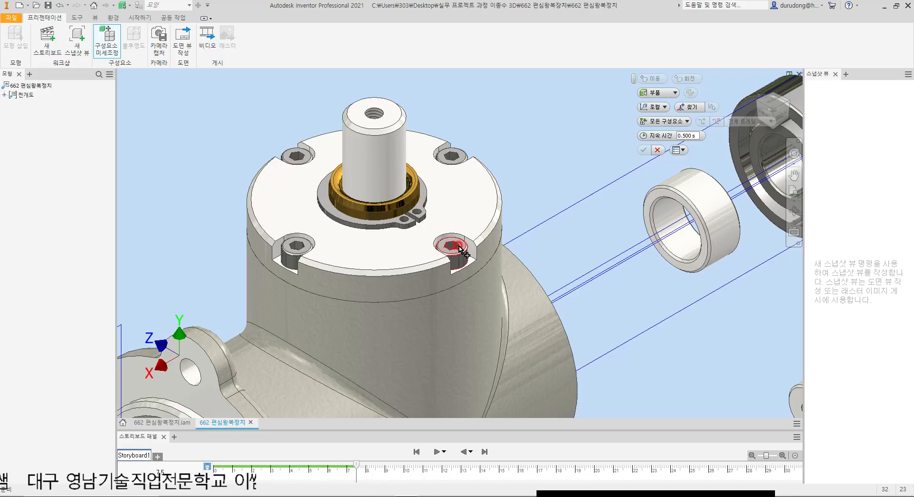
click(460, 248)
ctrl+click(456, 155)
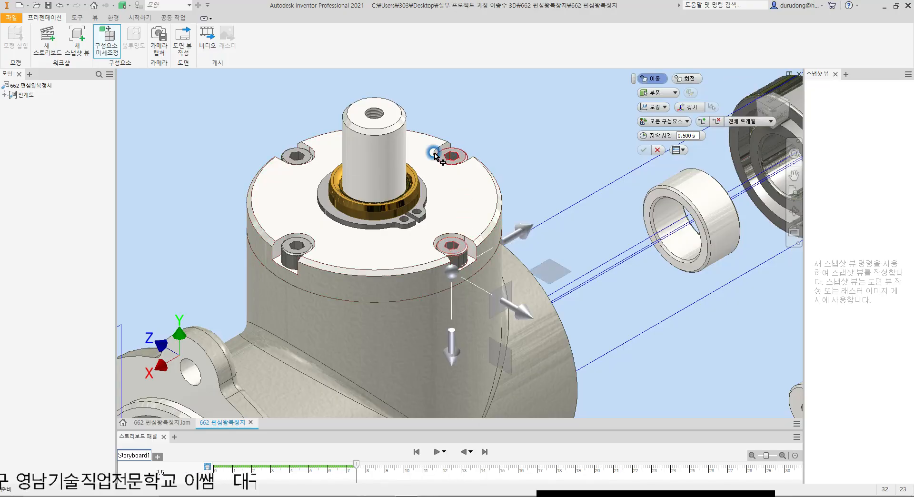
ctrl+click(304, 159)
ctrl+click(294, 258)
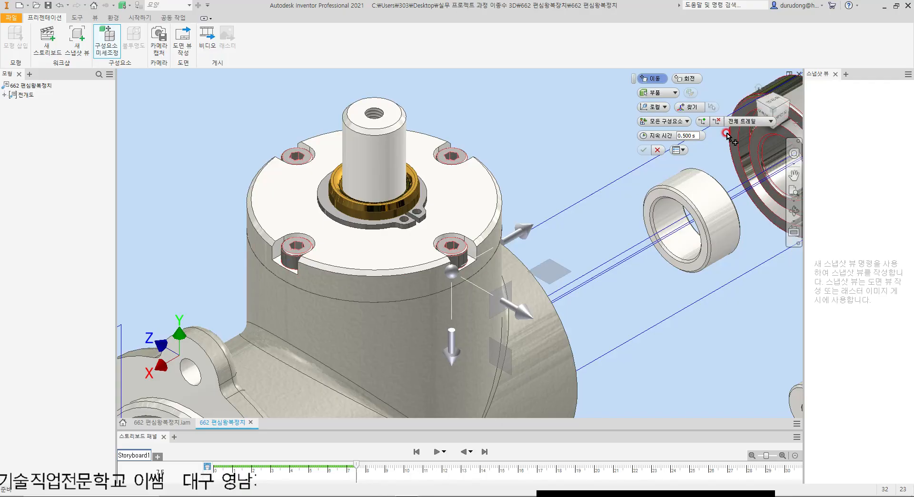
click(667, 130)
scroll(615, 273, up, 5)
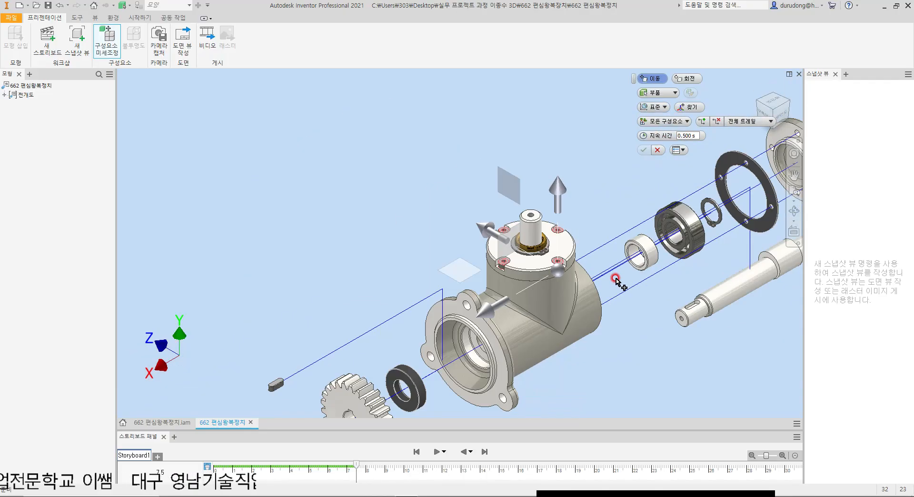
drag(559, 206, 554, 135)
scroll(472, 289, up, 3)
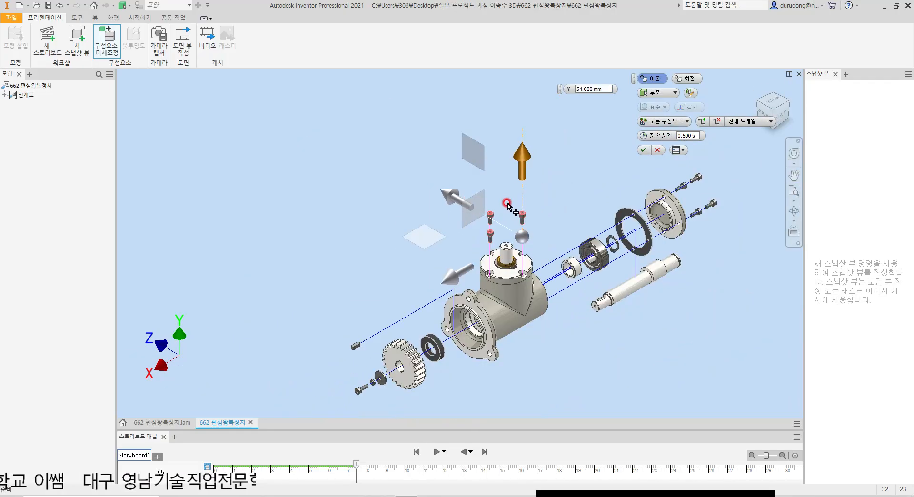
drag(524, 170, 524, 149)
Step: Try moving the four top cover screws about 199 mm along X and shortening their vertical trails slightly
drag(453, 270, 301, 300)
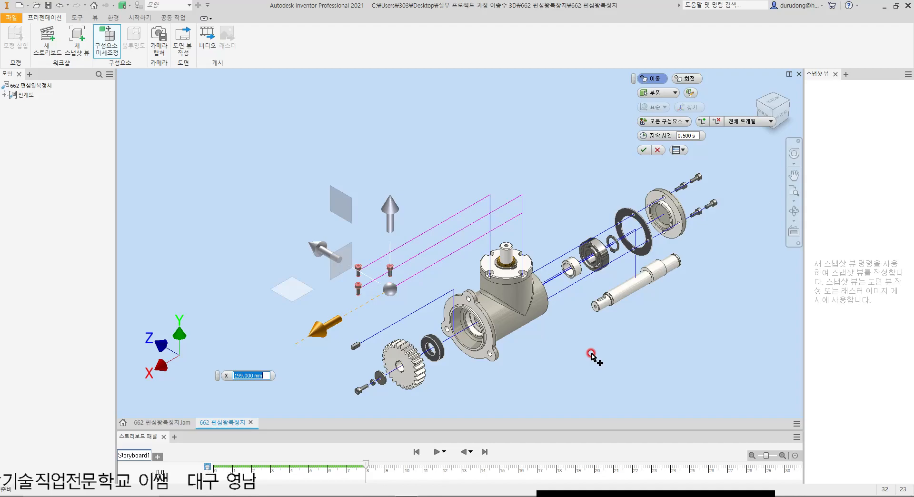
click(644, 151)
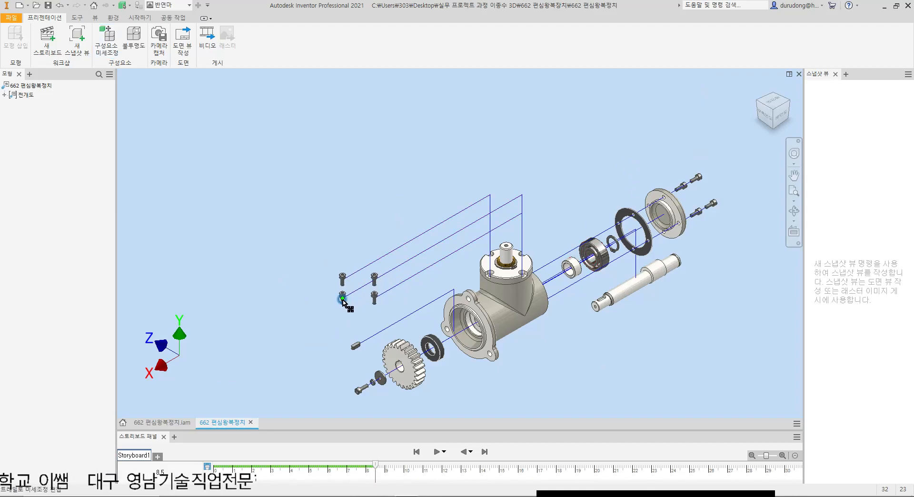
drag(522, 212, 522, 221)
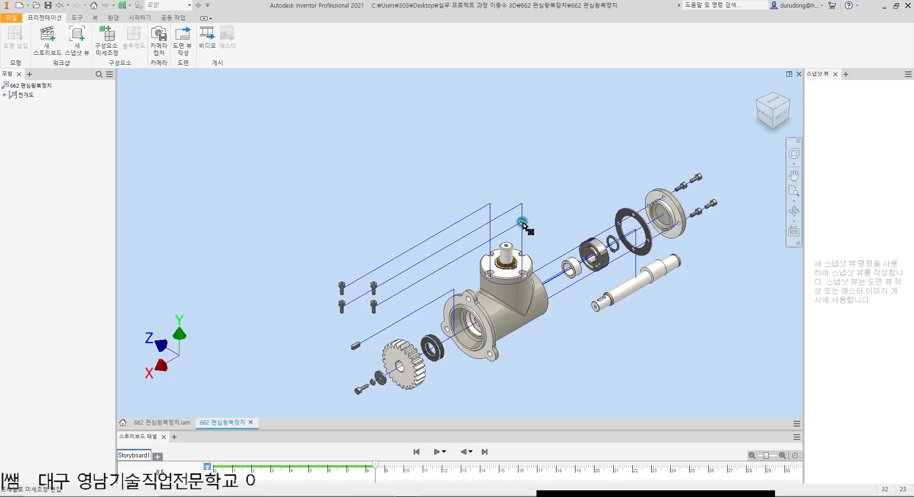
scroll(543, 305, up, 3)
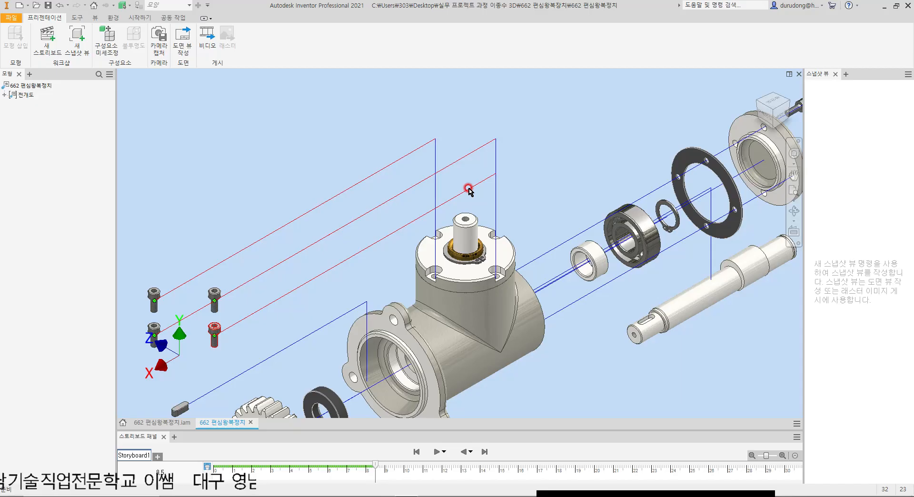
Step: Undo the four cover screws' sideways tweak and lengthen their vertical trails instead
key(ctrl+z)
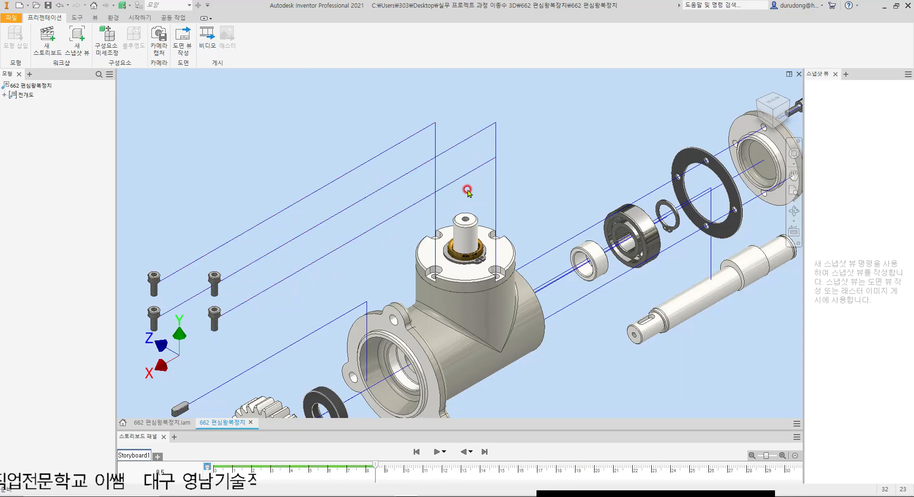
key(ctrl+z)
middle_drag(499, 174, 498, 235)
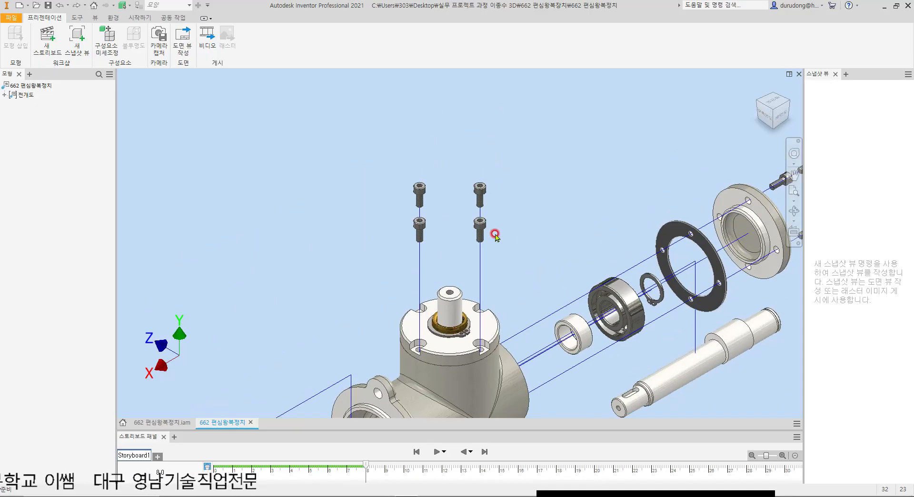
drag(480, 232, 489, 172)
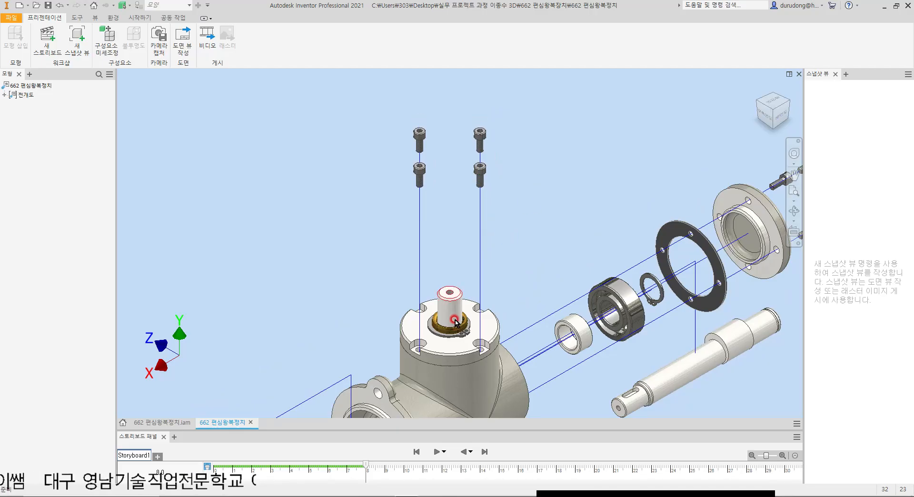
middle_drag(454, 322, 461, 250)
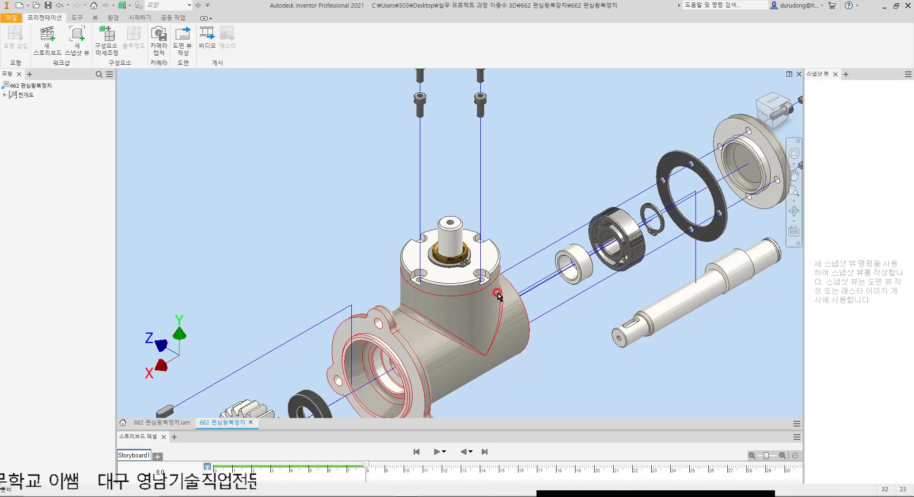
Step: Undo the vertical trail change and the upward tweak of the four top cover screws
key(ctrl+z)
key(ctrl+z)
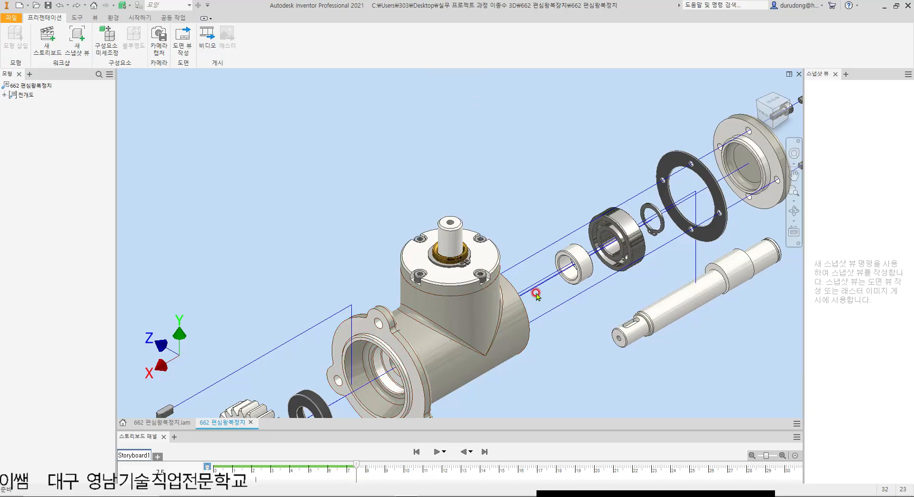
Step: Examine the parts inside the housing through the rear bore and around the top cover
scroll(537, 293, down, 3)
shift+middle_drag(578, 325, 479, 302)
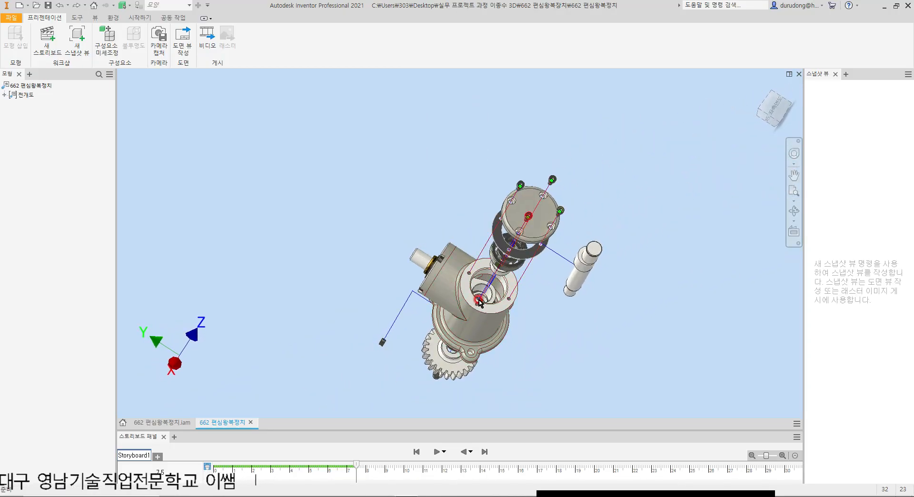
scroll(492, 319, up, 3)
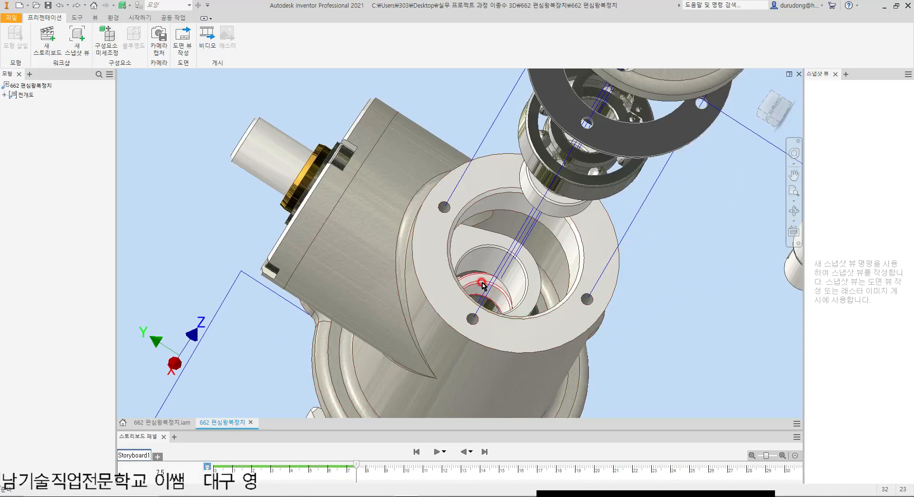
mouse_move(498, 300)
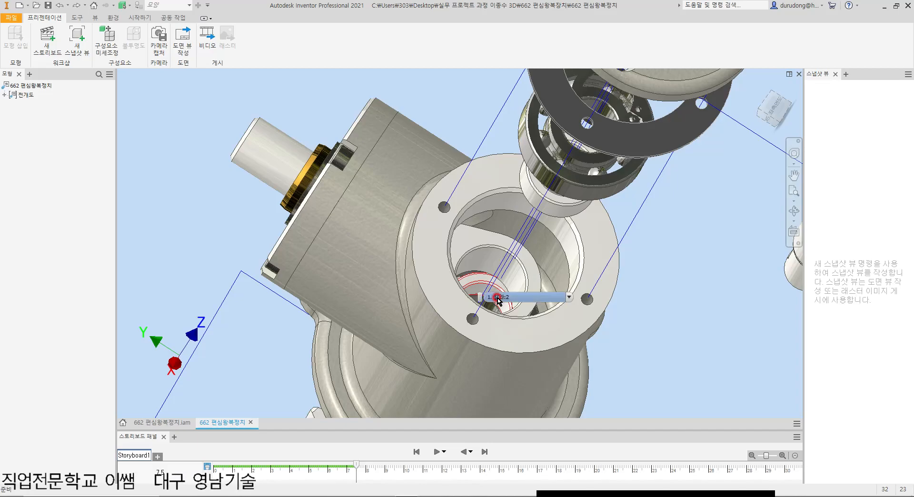
scroll(545, 274, down, 5)
scroll(548, 310, up, 2)
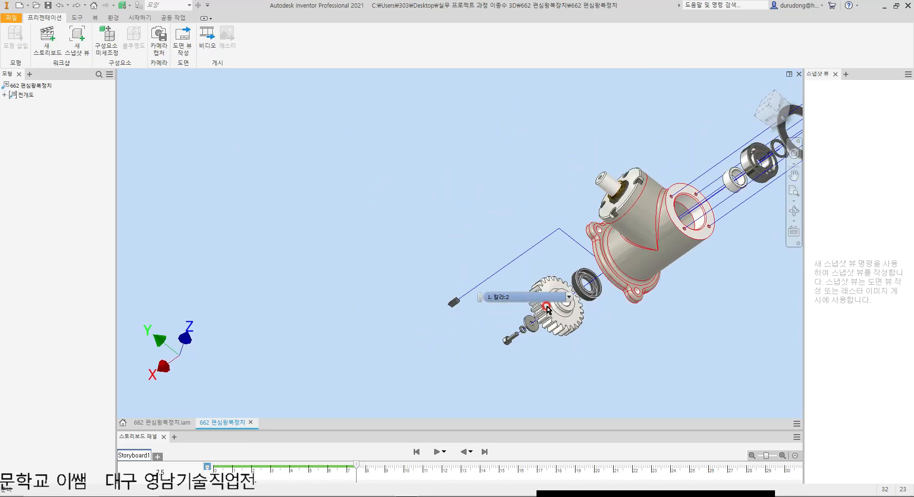
key(F6)
scroll(417, 215, up, 7)
scroll(502, 282, down, 2)
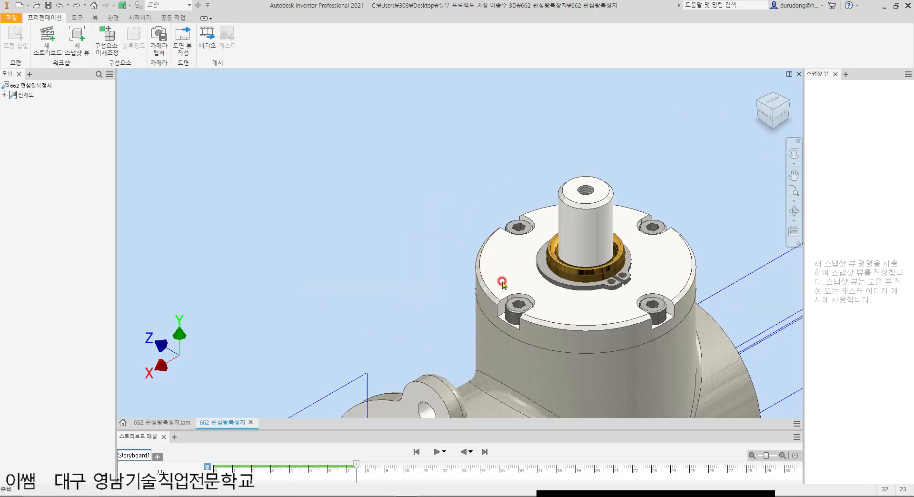
Step: Redo the upward tweak of the four top cover screws
click(77, 5)
key(F6)
scroll(383, 188, up, 3)
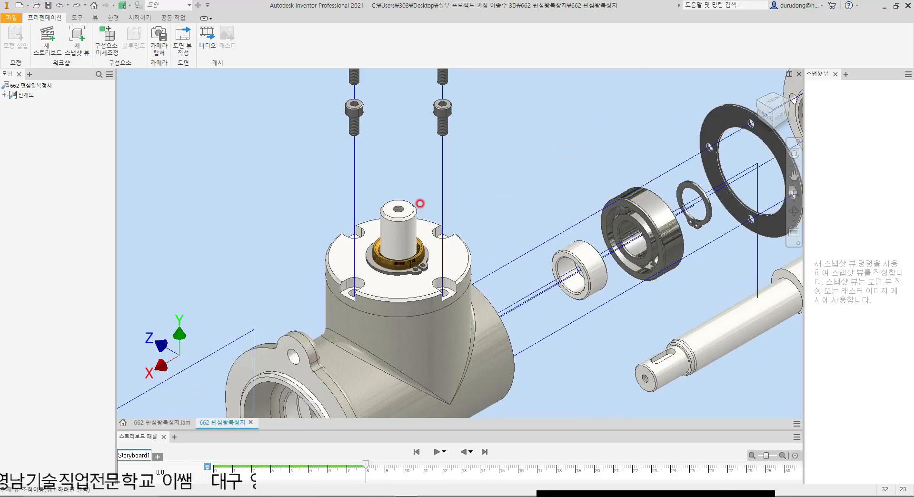
middle_drag(422, 208, 422, 248)
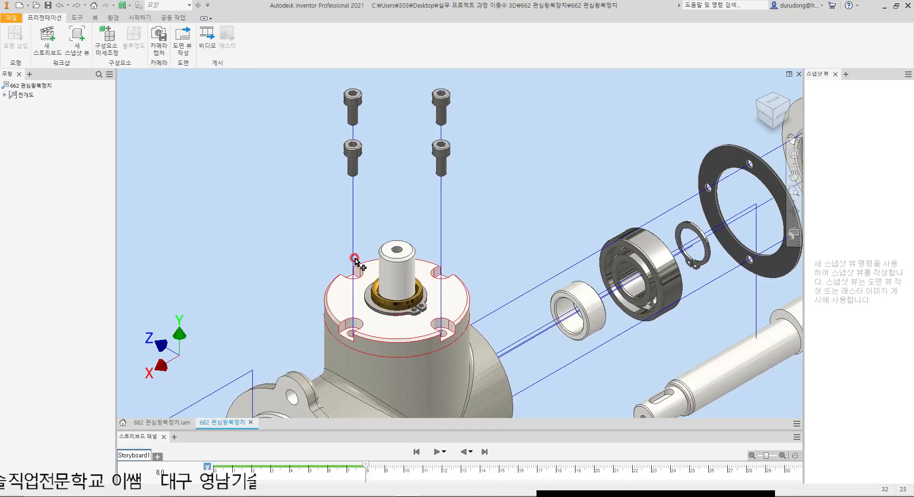
key(t)
drag(279, 214, 508, 366)
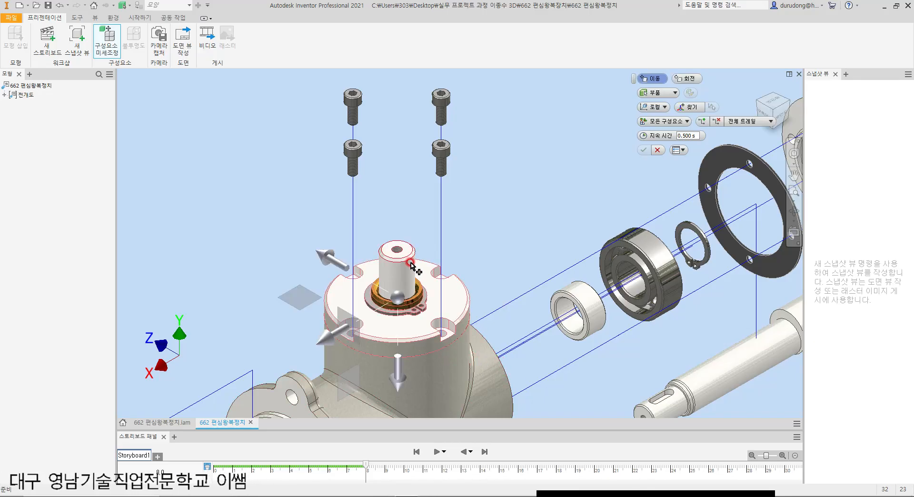
scroll(455, 274, down, 3)
shift+middle_drag(532, 356, 392, 365)
scroll(393, 367, up, 5)
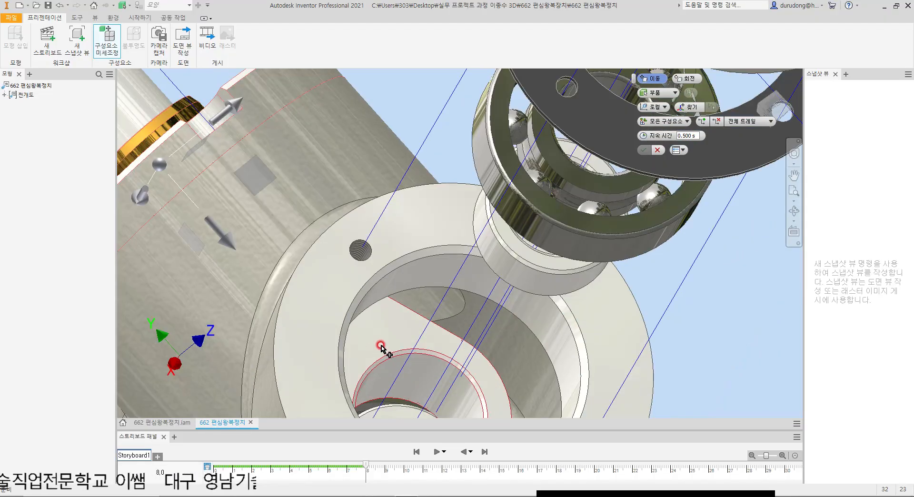
scroll(402, 332, down, 5)
shift+middle_drag(438, 343, 398, 331)
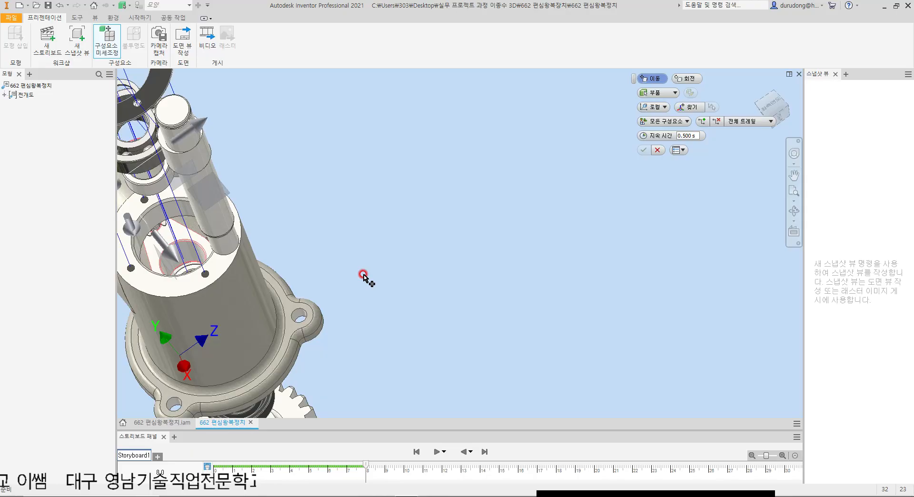
key(F6)
scroll(448, 251, up, 3)
key(Escape)
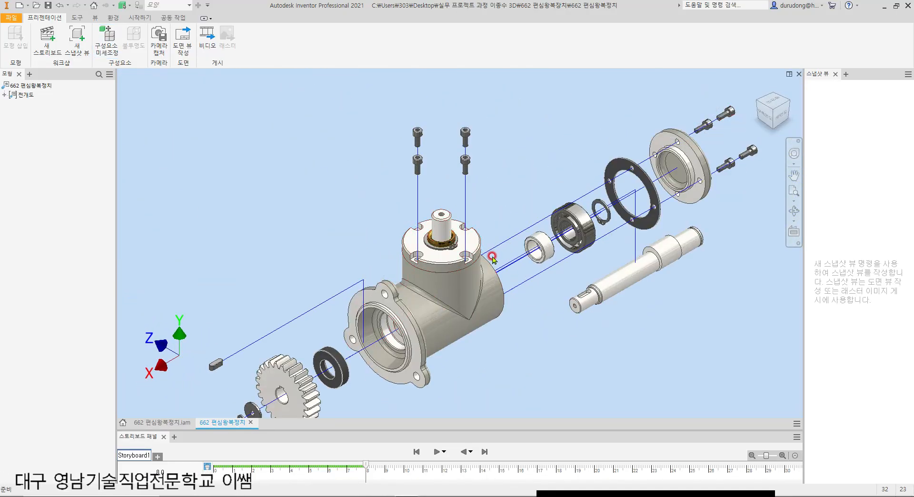
scroll(470, 237, up, 2)
drag(276, 170, 539, 392)
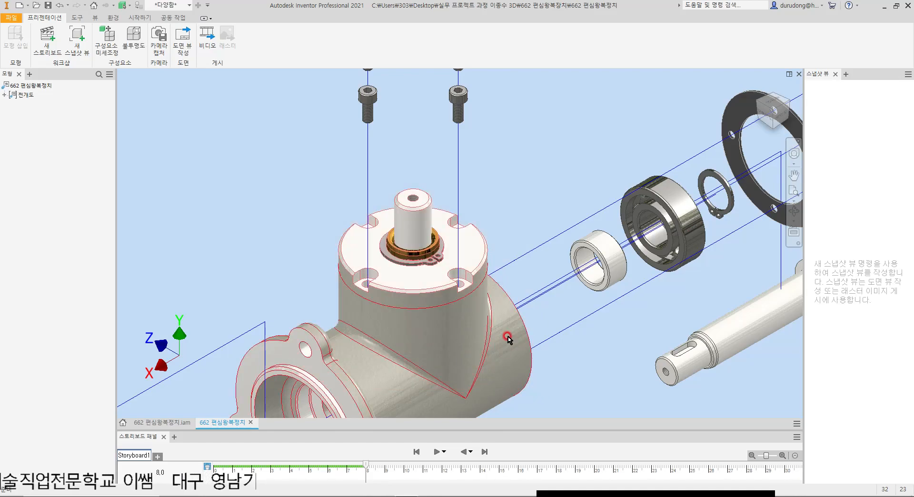
click(83, 42)
click(106, 41)
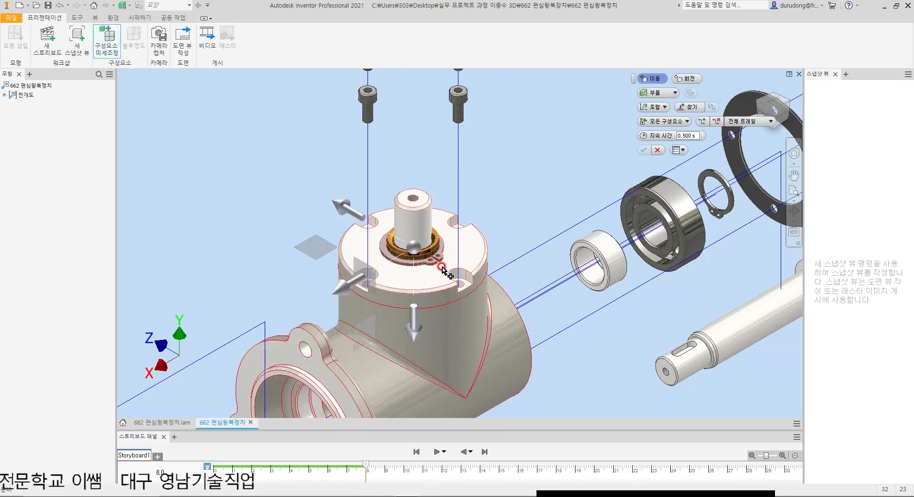
click(652, 107)
click(658, 129)
middle_drag(437, 176, 447, 236)
drag(424, 228, 418, 165)
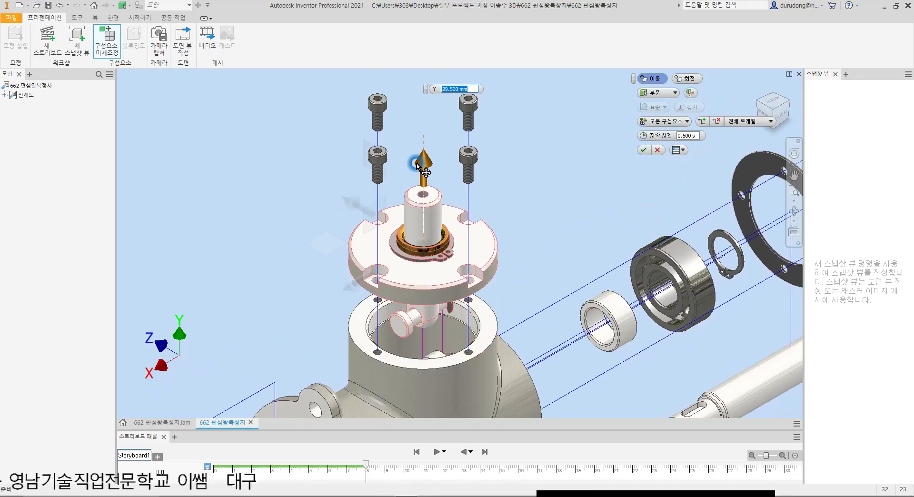
key(Escape)
Step: Tweak the top cover, its shaft parts and the link inside the housing together about 91.5 mm upward along Y in standard orientation
middle_drag(393, 260, 398, 187)
drag(285, 135, 588, 352)
shift+middle_drag(585, 320, 452, 327)
scroll(504, 316, up, 5)
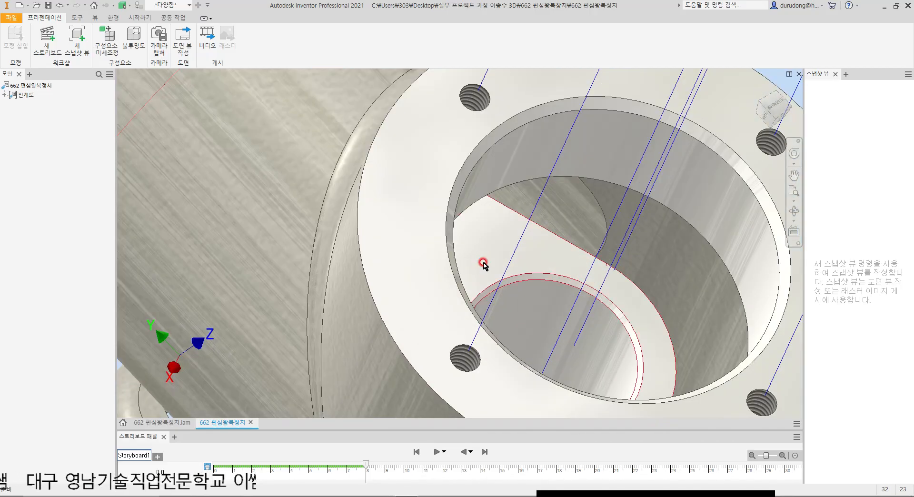
scroll(483, 262, down, 5)
shift+middle_drag(412, 298, 490, 240)
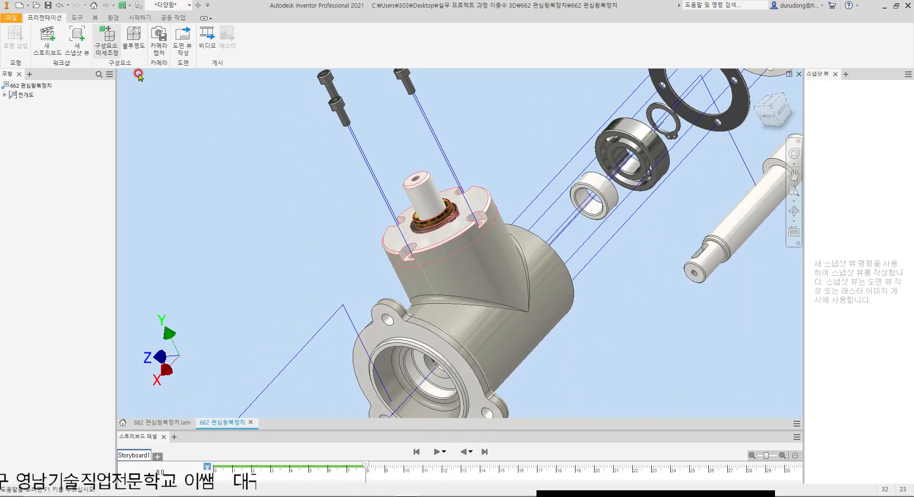
key(t)
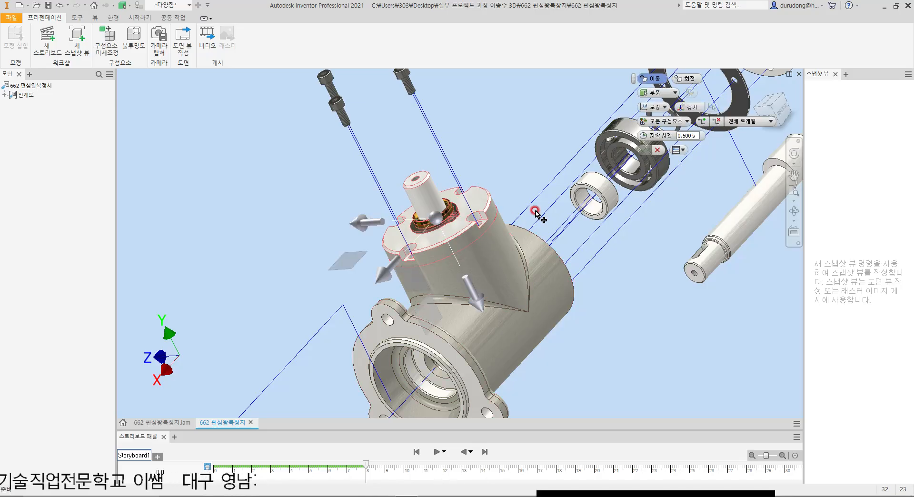
key(F6)
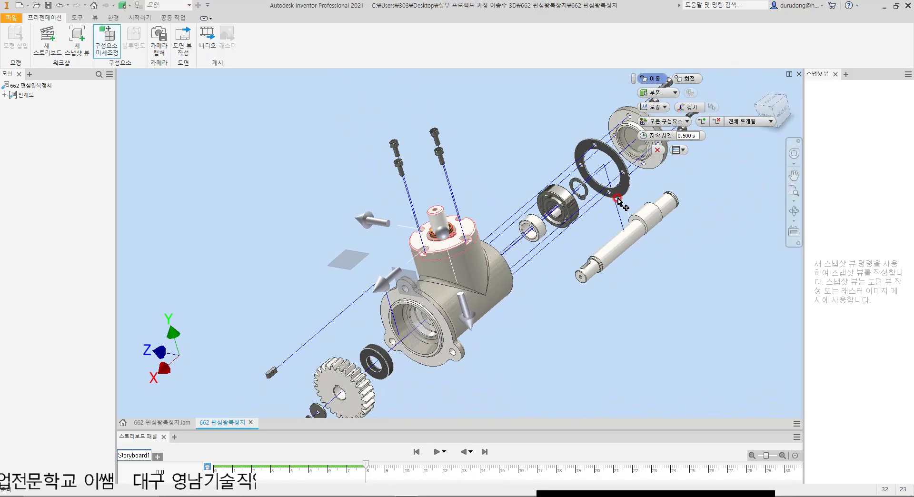
scroll(448, 237, up, 5)
click(658, 109)
click(664, 129)
scroll(619, 171, down, 2)
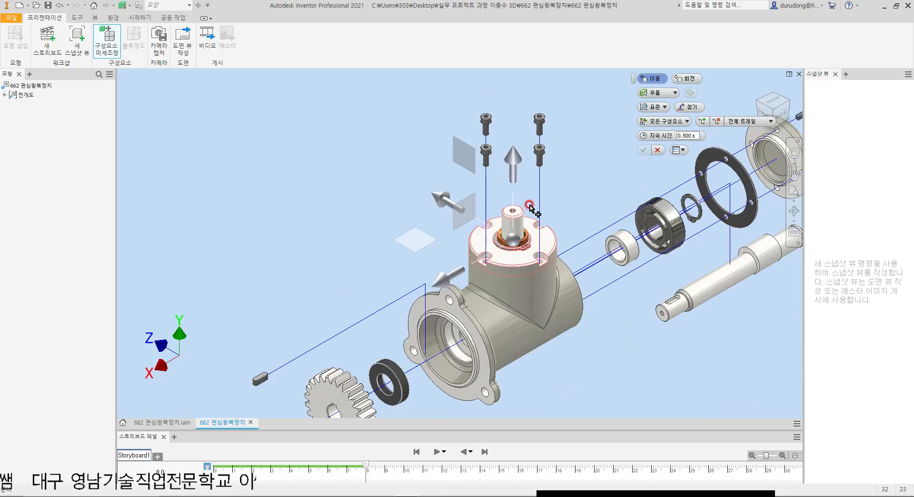
drag(517, 153, 513, 117)
middle_drag(563, 207, 547, 284)
drag(497, 181, 495, 121)
click(641, 151)
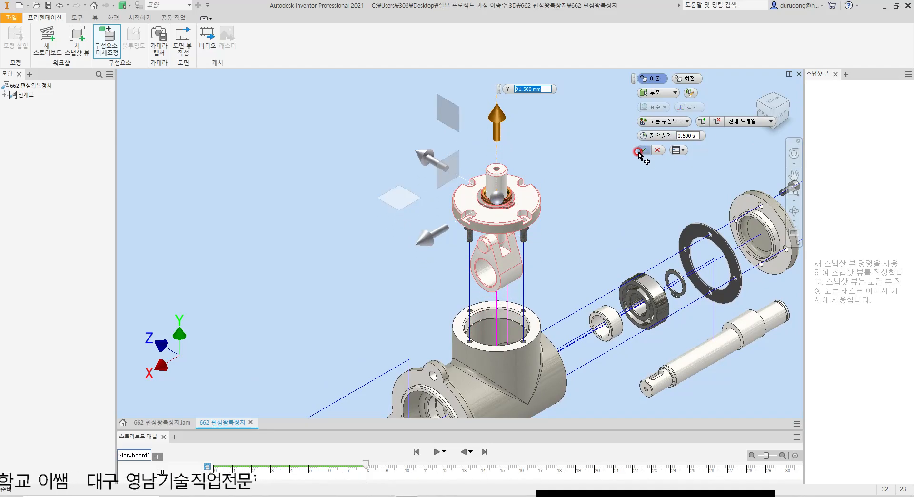
Step: Extend the vertical trails of the four top cover screws so they sit above the raised cover
click(485, 246)
click(468, 236)
drag(470, 233, 469, 135)
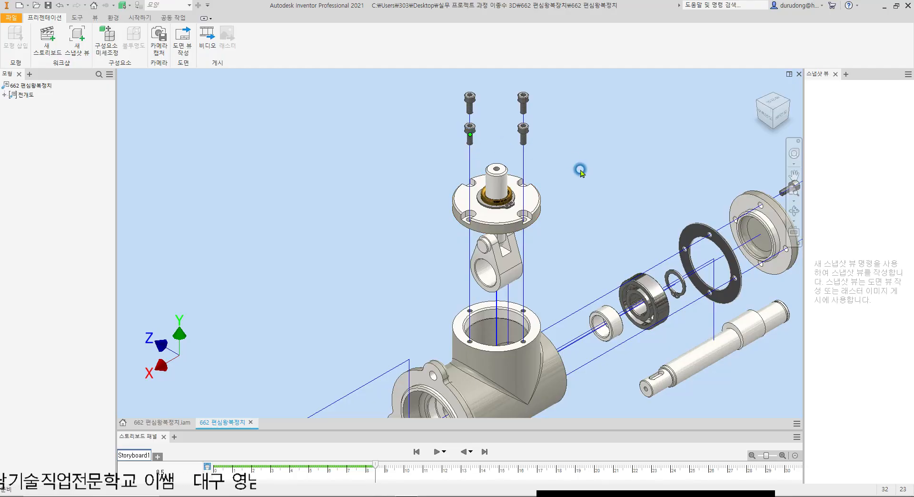
click(575, 186)
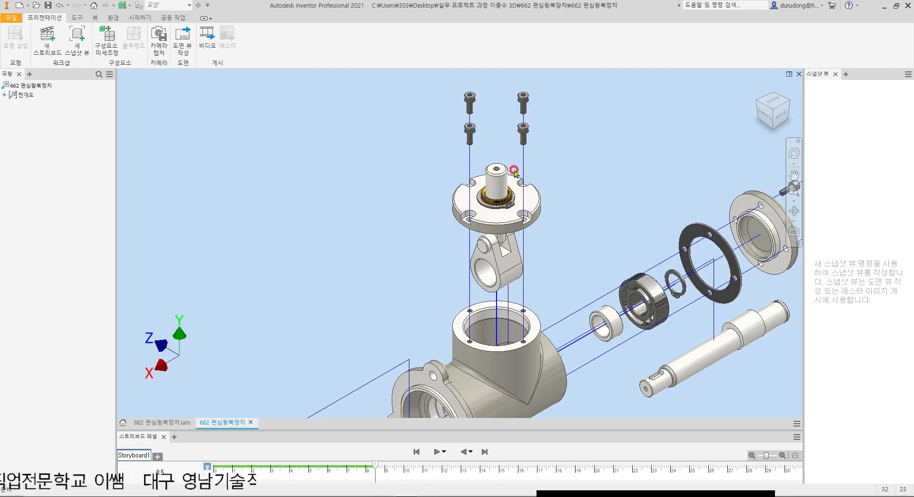
Step: Tweak the retaining ring on the link pin about 50 mm outward along negative X in standard orientation
scroll(478, 184, down, 5)
scroll(501, 203, up, 4)
scroll(500, 204, up, 3)
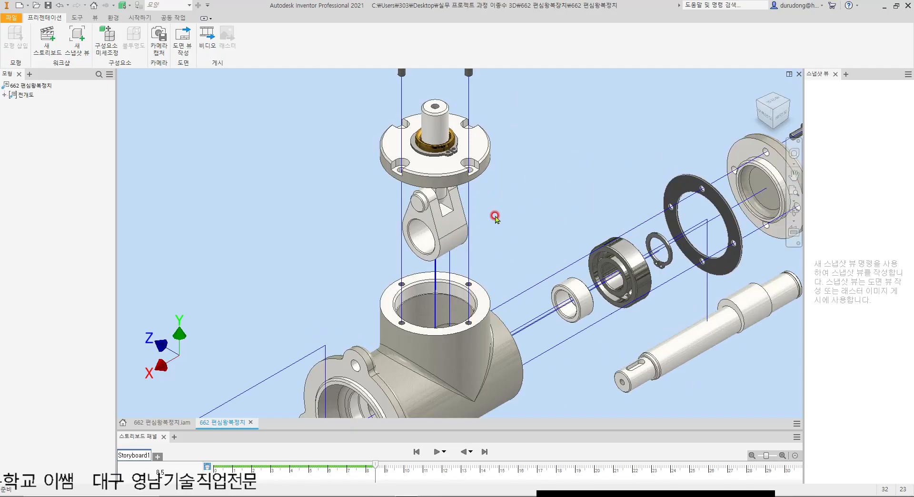
scroll(495, 215, down, 5)
scroll(510, 225, up, 3)
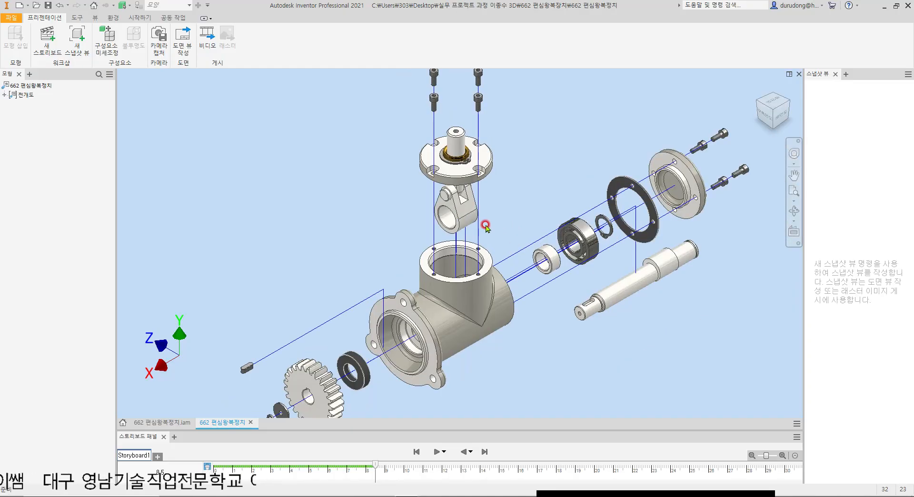
scroll(448, 197, up, 4)
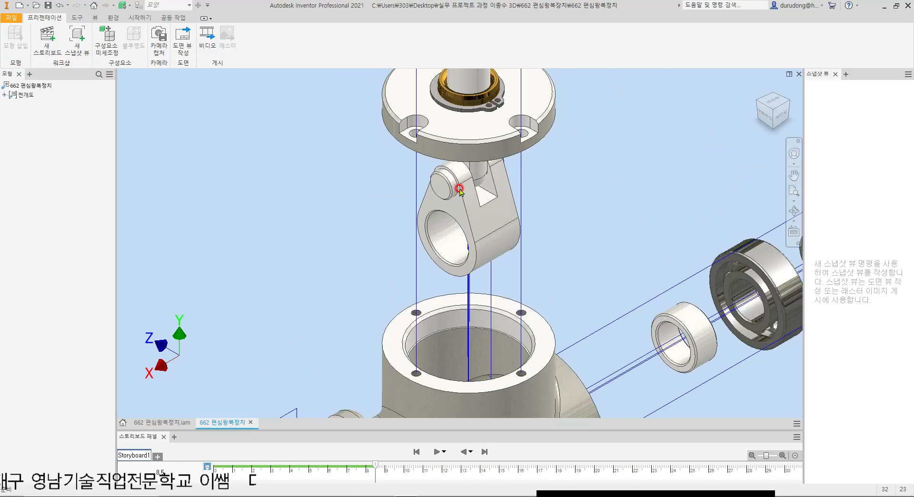
shift+middle_drag(557, 204, 535, 185)
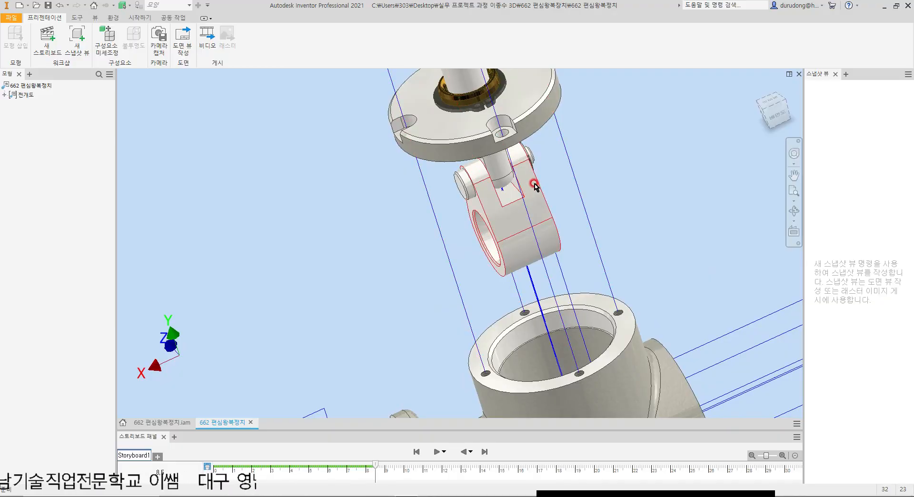
key(t)
scroll(529, 139, up, 6)
click(491, 200)
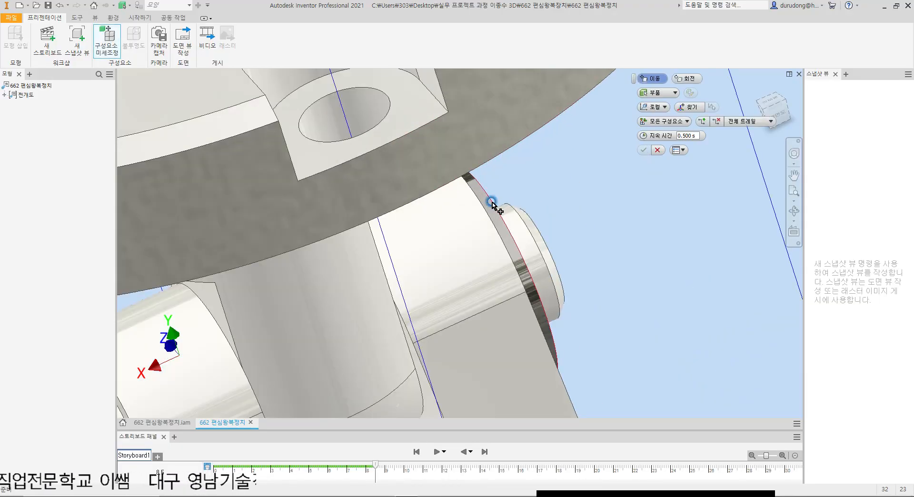
scroll(530, 179, down, 4)
click(654, 107)
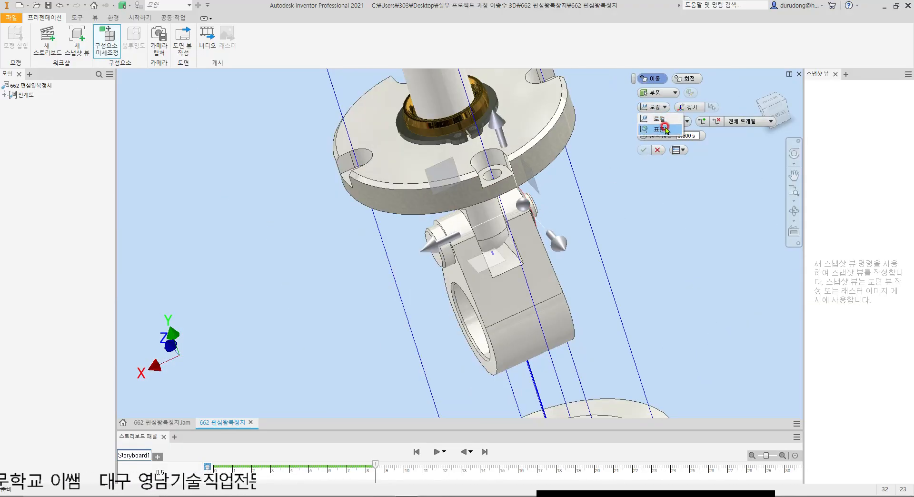
click(653, 120)
drag(441, 245, 660, 200)
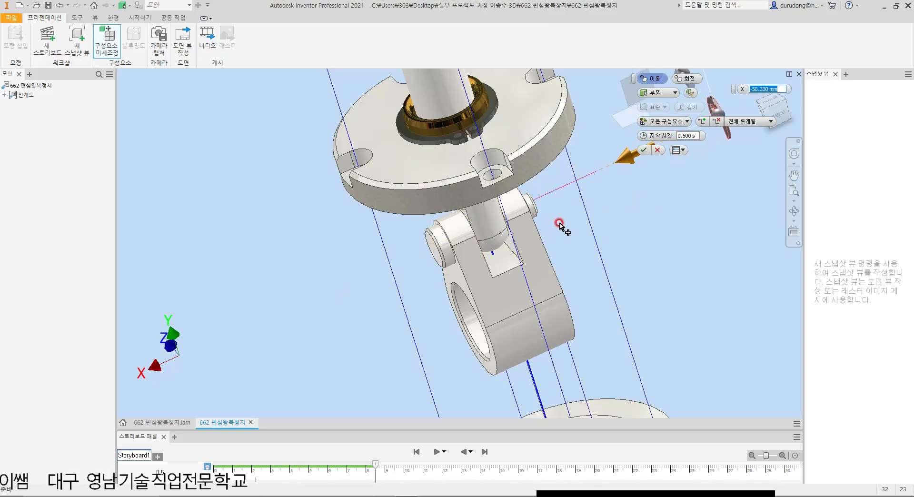
click(644, 150)
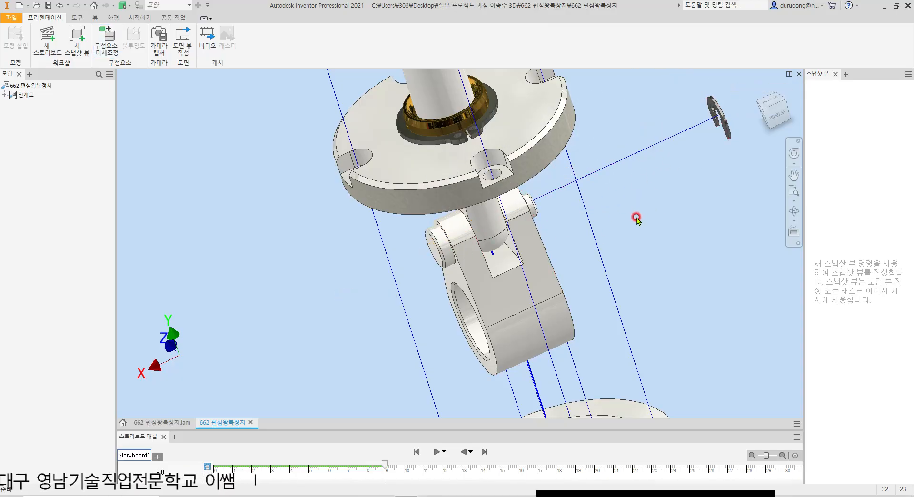
Step: Tweak the link pin about 98 mm outward along X in standard orientation and lengthen the retaining ring's trail slightly
scroll(639, 214, down, 4)
key(t)
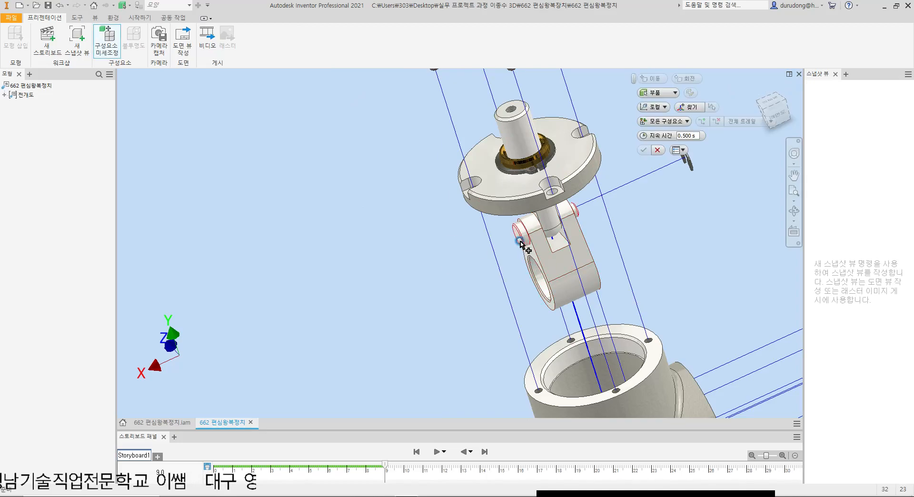
click(524, 235)
click(660, 129)
drag(463, 262, 237, 327)
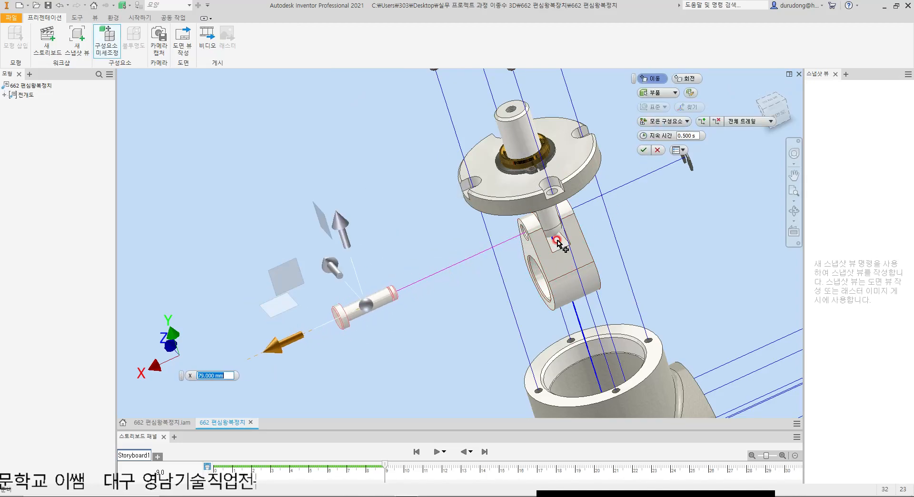
key(F6)
scroll(410, 261, up, 4)
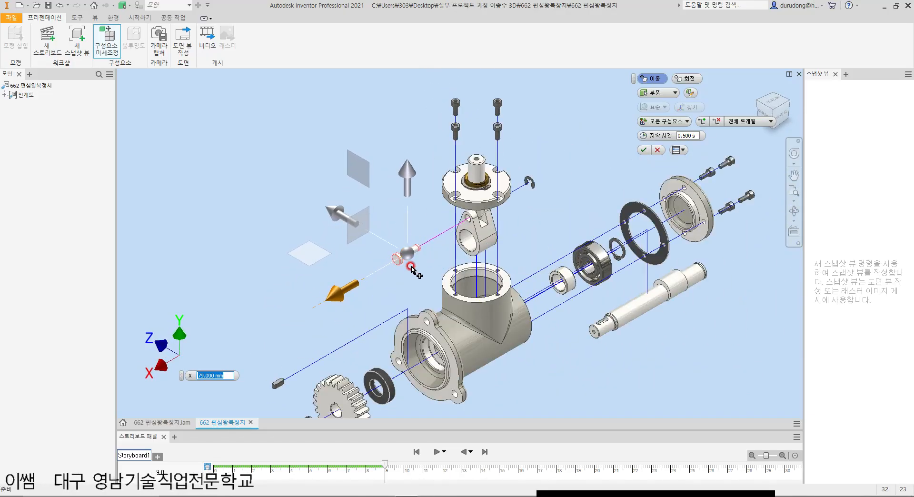
drag(335, 290, 315, 291)
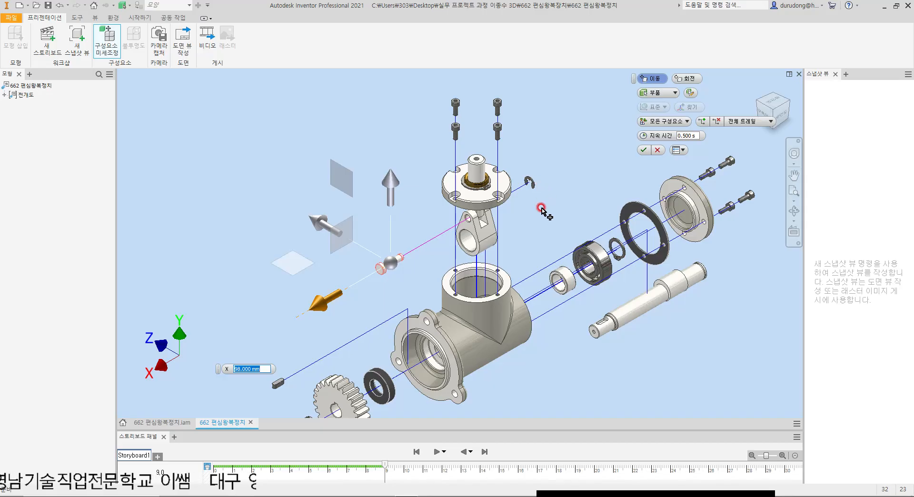
click(643, 149)
drag(531, 182, 547, 173)
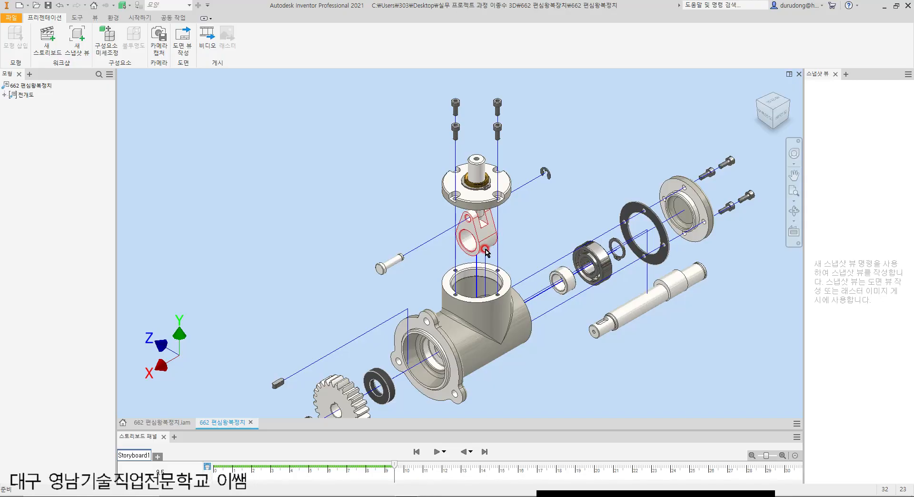
Step: Examine the spacing of the raised top cover, its shaft, the link and the pin above the housing
scroll(486, 252, up, 3)
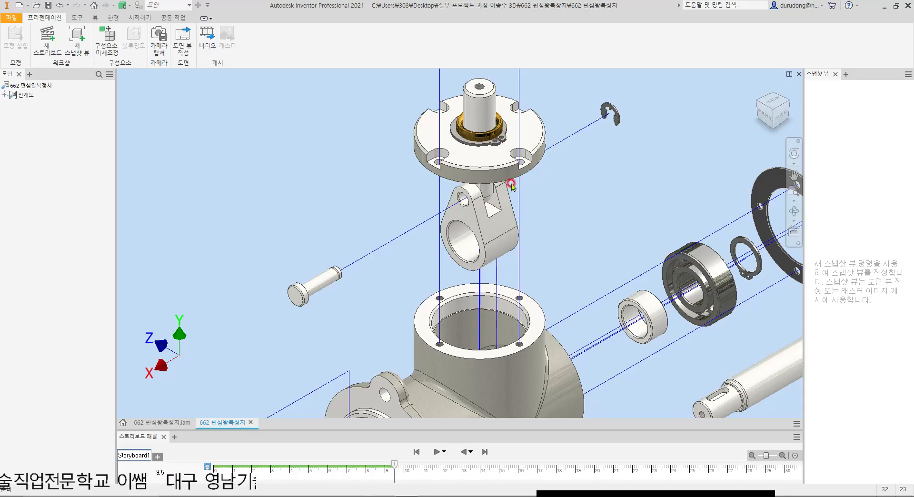
scroll(511, 184, down, 2)
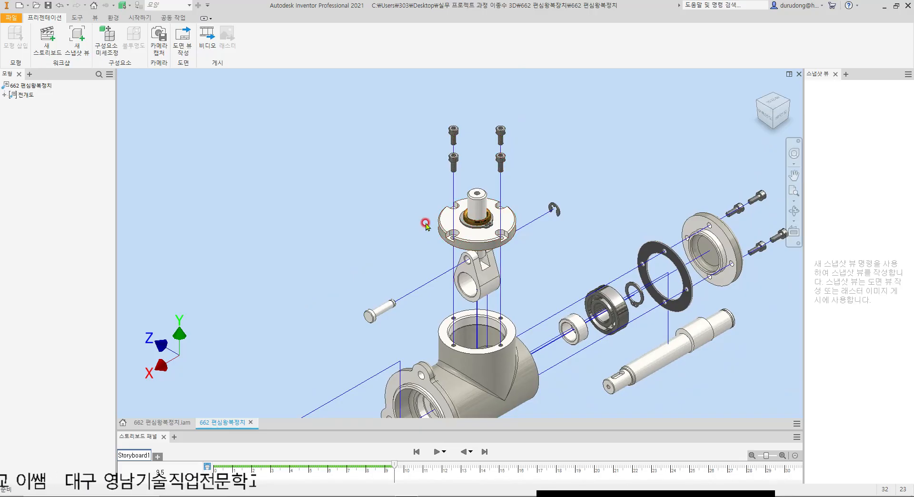
scroll(427, 216, up, 3)
scroll(429, 213, down, 2)
middle_drag(515, 178, 489, 179)
scroll(489, 191, down, 3)
scroll(491, 224, up, 2)
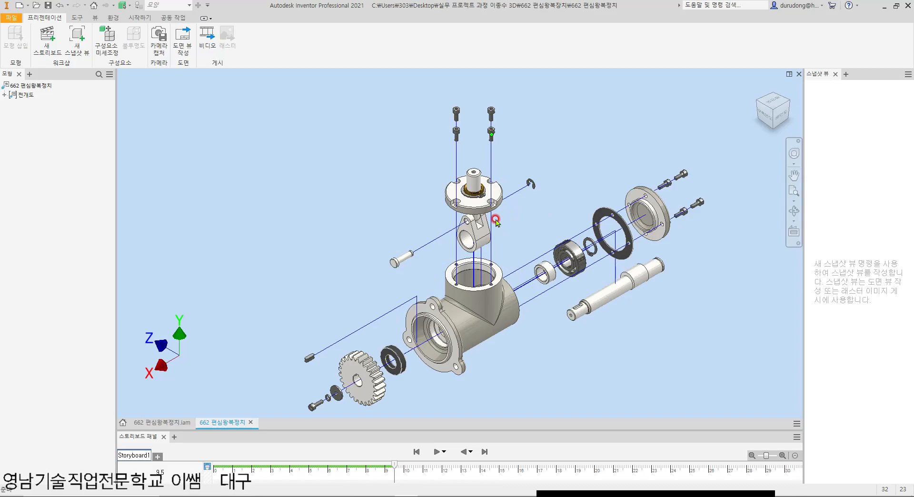
Step: Tweak the top cover together with its shaft, bushing and retaining rings upward along Y in standard orientation, clear of the link
scroll(485, 223, up, 3)
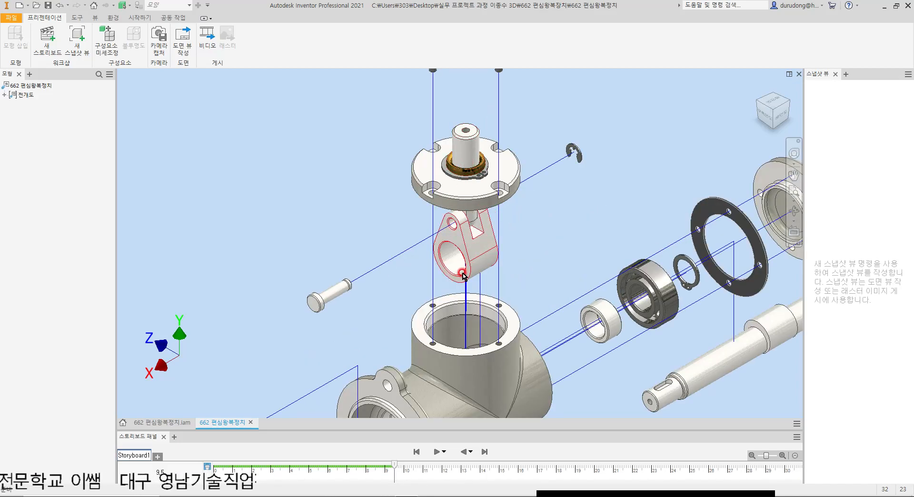
drag(342, 92, 540, 241)
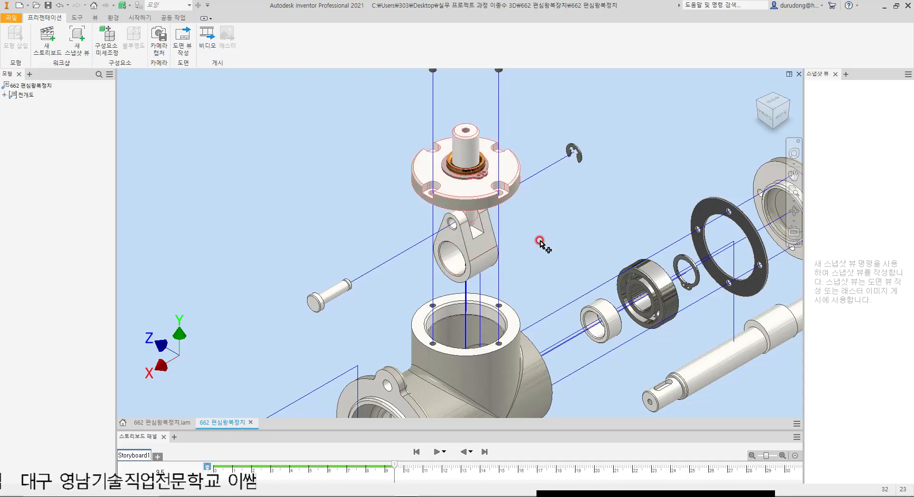
key(t)
click(655, 107)
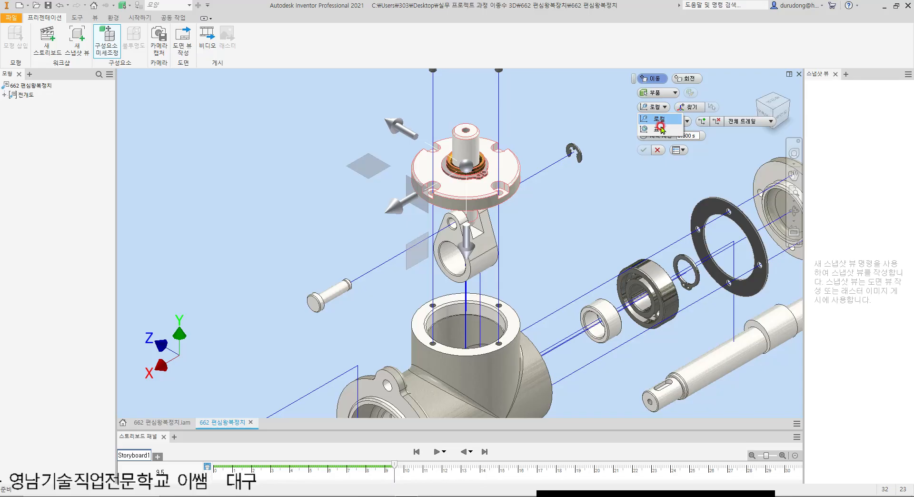
click(661, 129)
middle_drag(485, 158, 487, 241)
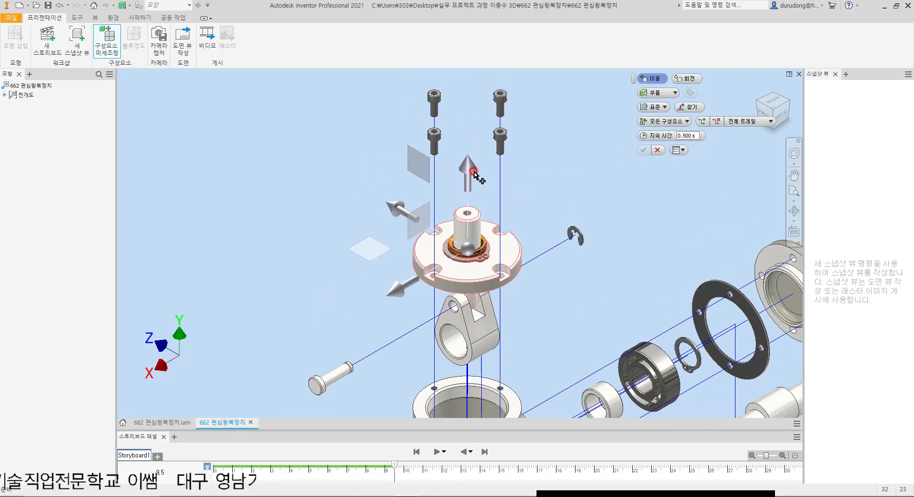
drag(476, 173, 461, 133)
click(645, 150)
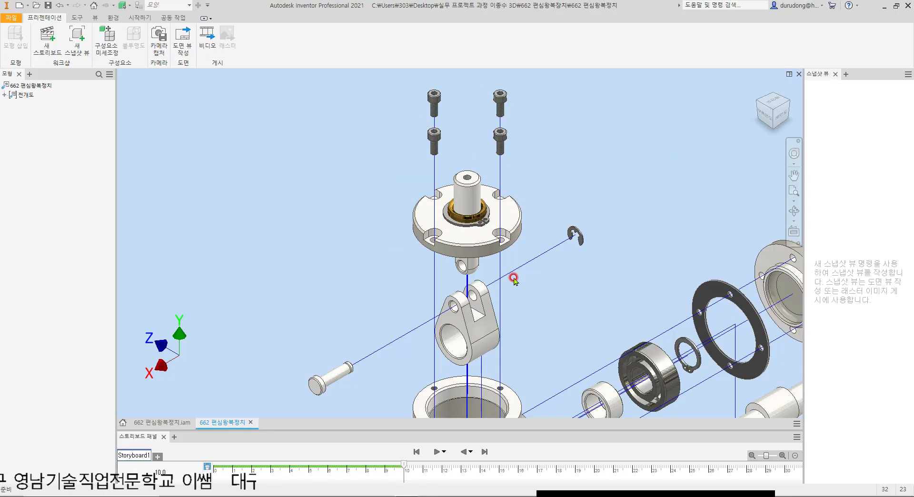
Step: Try to tweak the upper and lower retaining rings of the top cover together about 116 mm along X in standard orientation
key(t)
scroll(456, 229, up, 5)
click(468, 220)
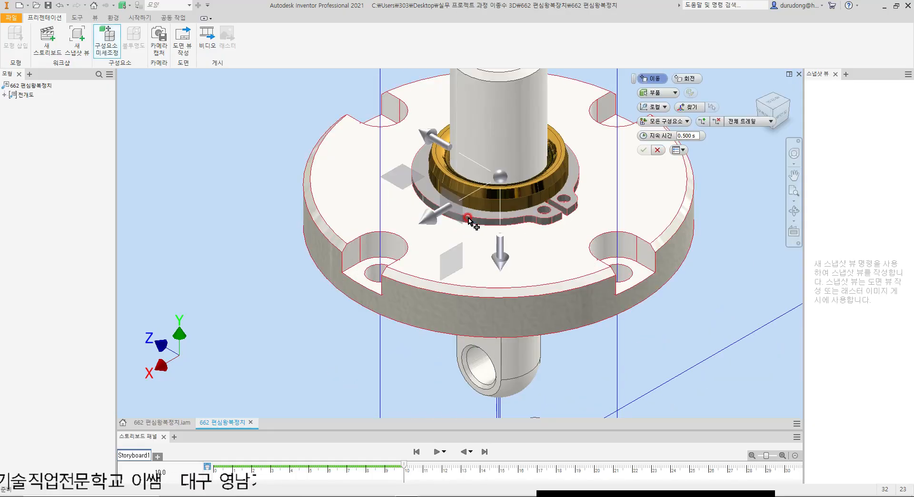
scroll(469, 219, down, 4)
shift+middle_drag(562, 326, 535, 278)
scroll(456, 228, up, 5)
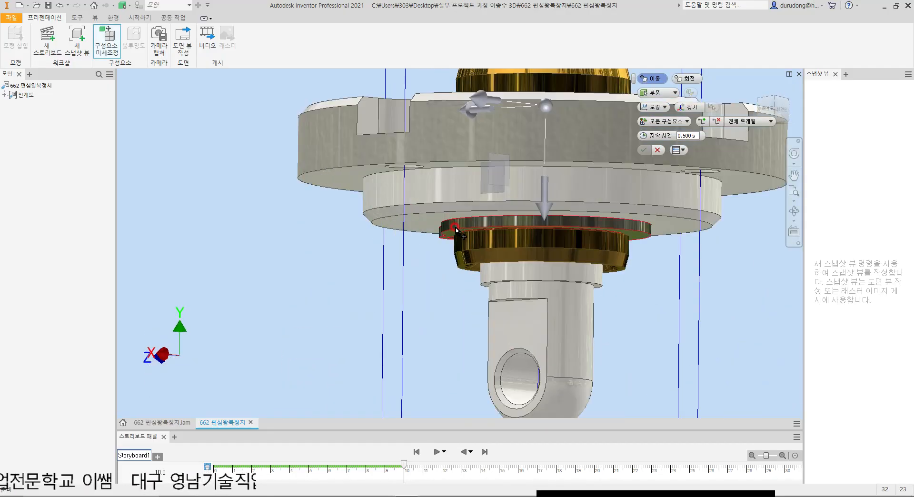
ctrl+click(508, 249)
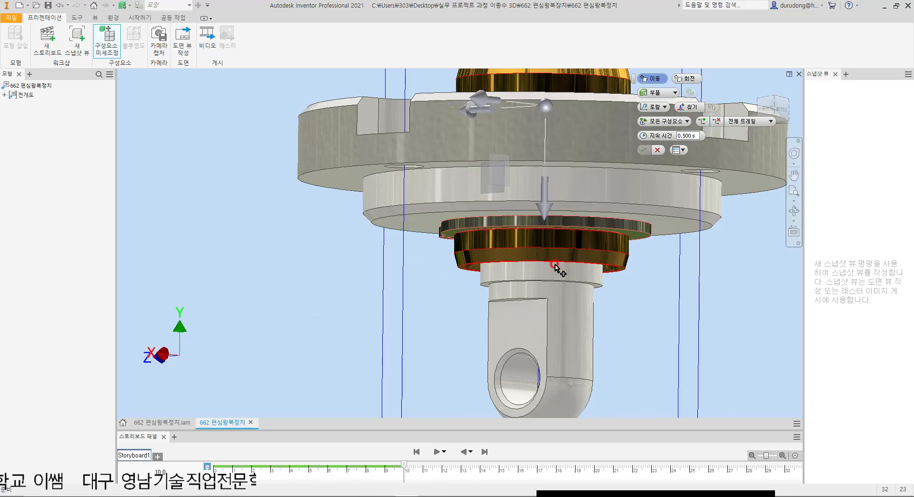
key(F6)
click(654, 107)
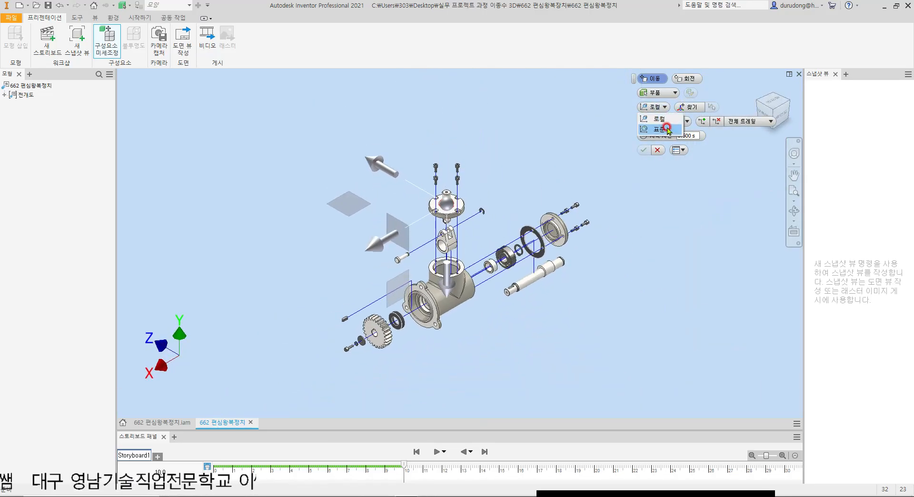
click(668, 129)
scroll(345, 260, up, 3)
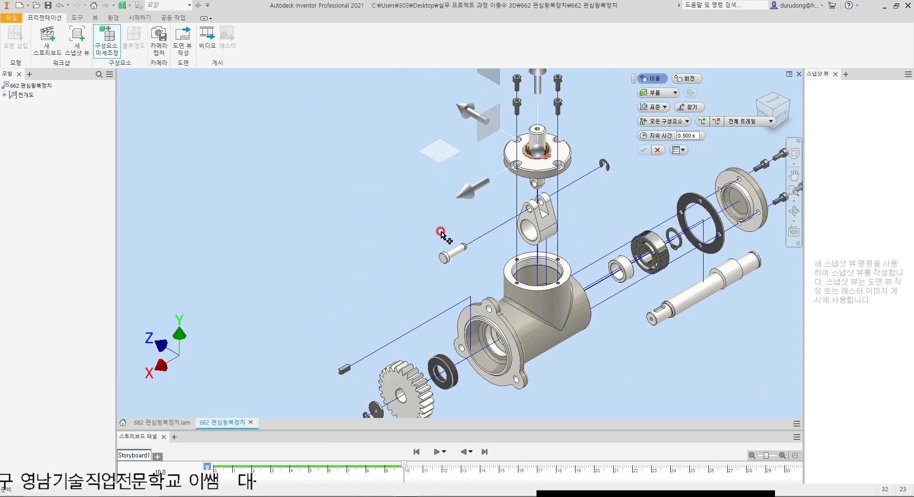
click(471, 199)
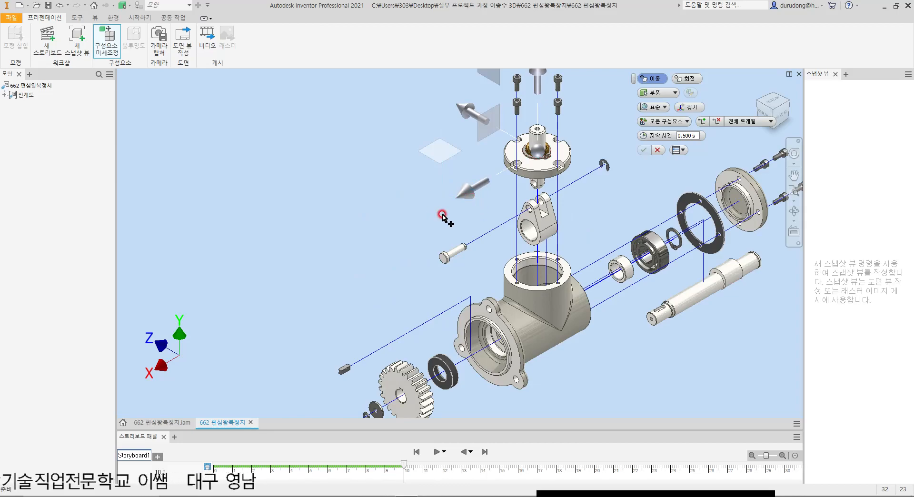
drag(471, 199, 364, 236)
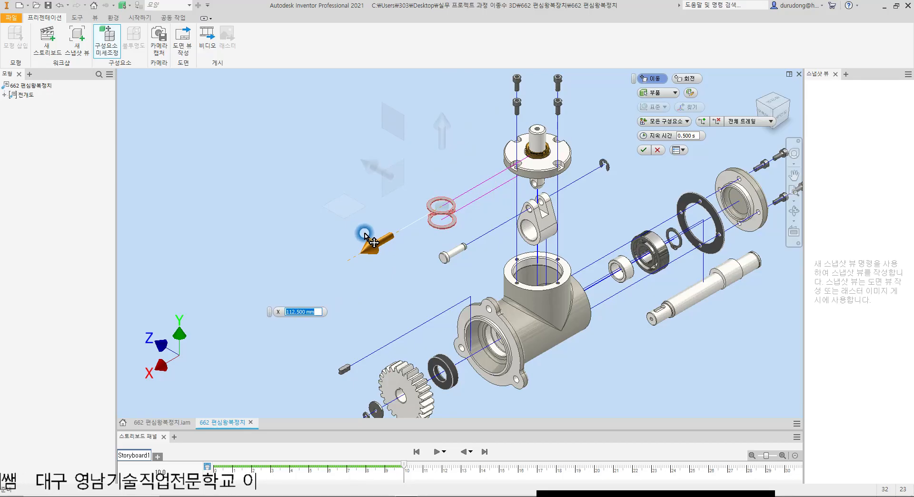
drag(365, 236, 362, 238)
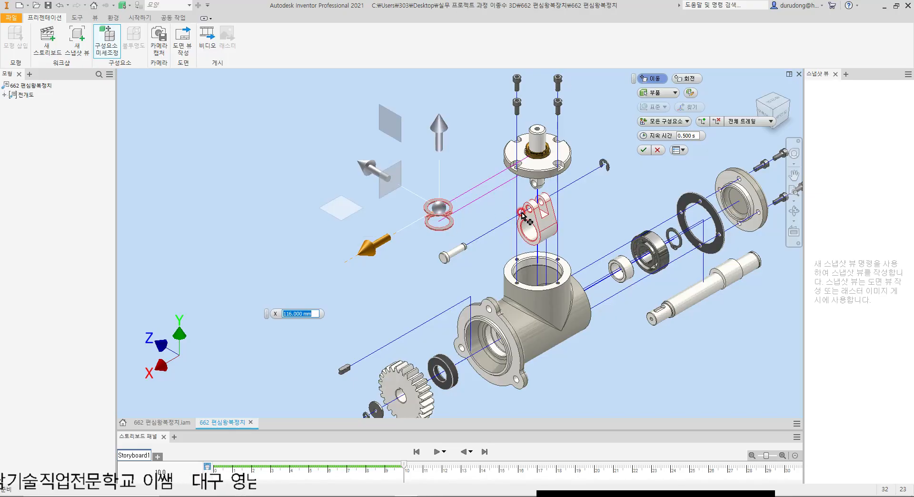
click(644, 150)
middle_drag(632, 165, 600, 212)
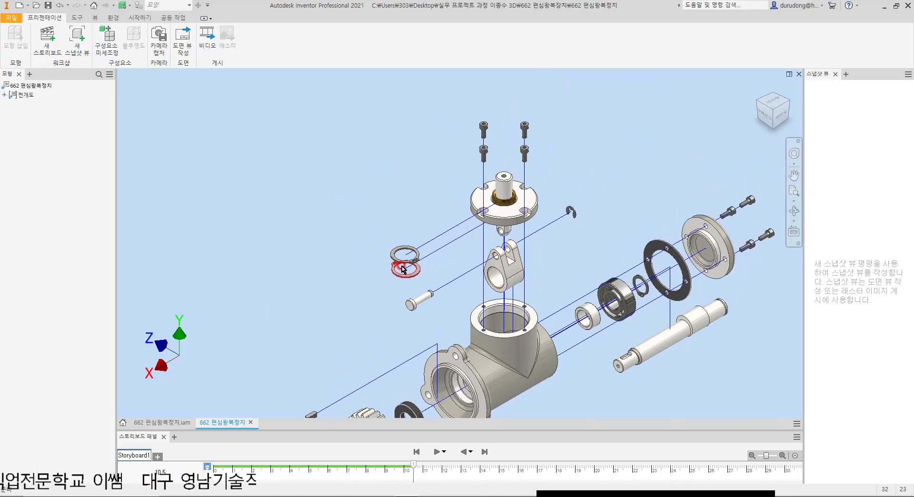
Step: Undo the combined tweak of the two top cover retaining rings
scroll(410, 262, up, 5)
scroll(429, 277, down, 4)
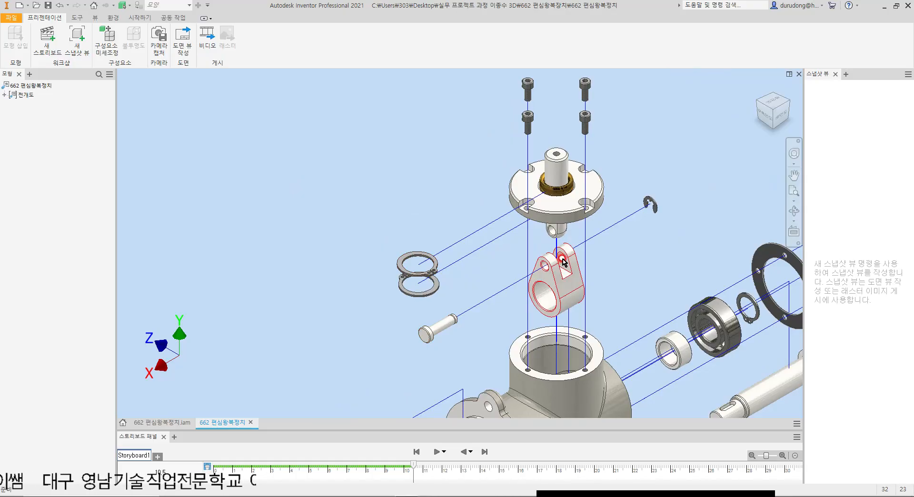
key(ctrl+z)
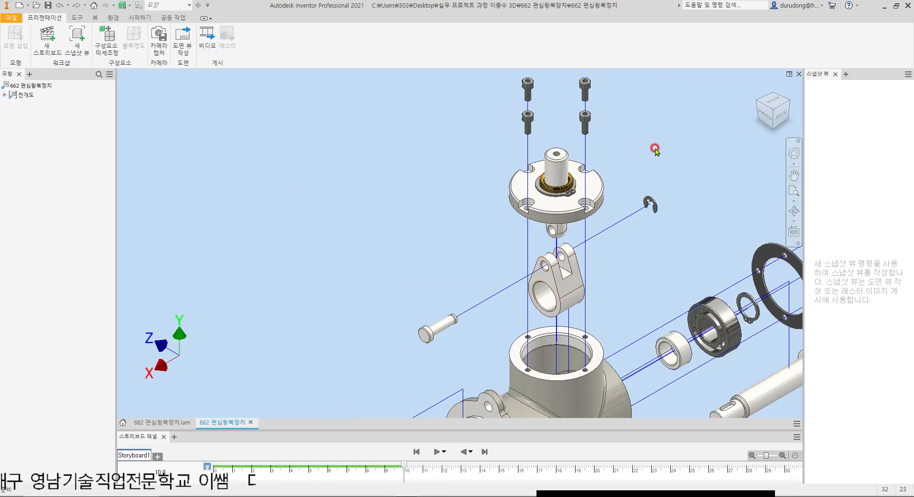
Step: Tweak only the upper retaining ring of the top cover about 114 mm outward along X in standard orientation
key(t)
scroll(555, 198, up, 3)
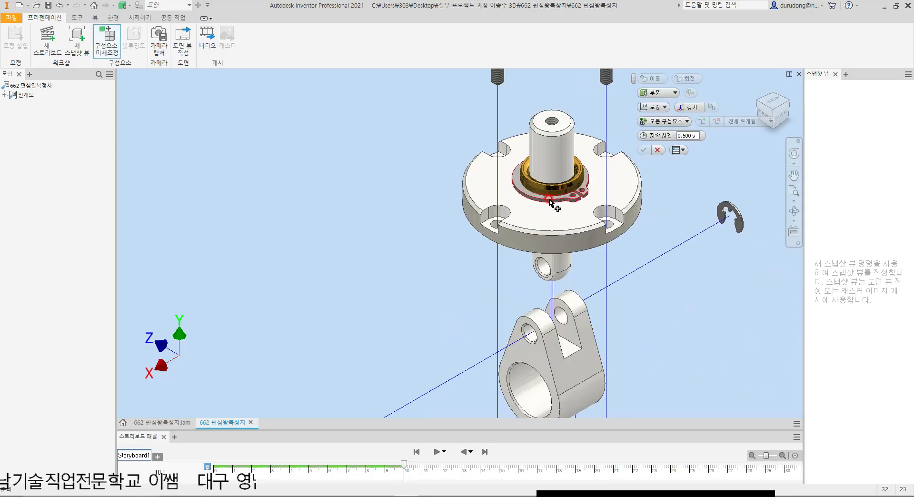
click(551, 203)
scroll(551, 202, down, 3)
click(653, 107)
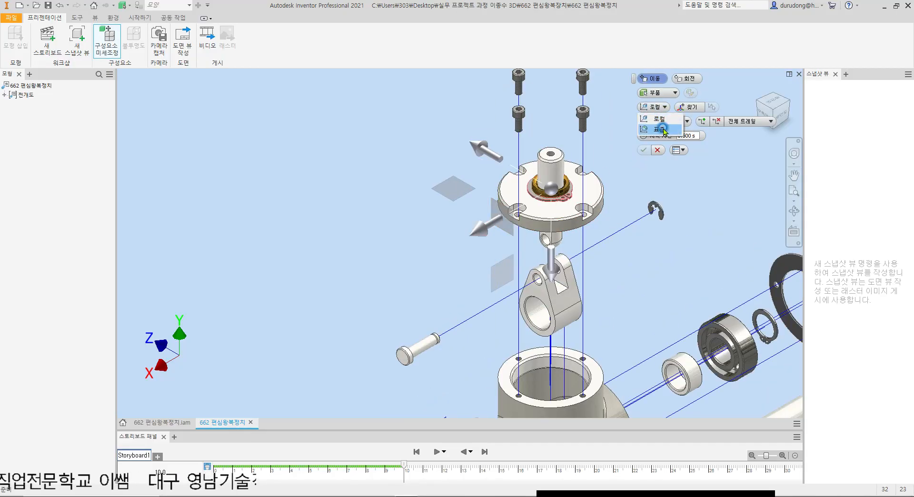
click(664, 129)
drag(481, 231, 309, 304)
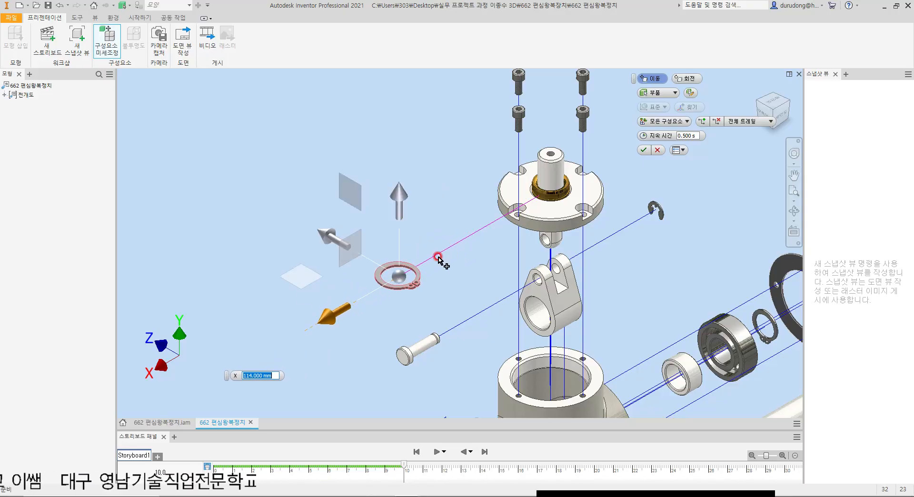
click(649, 150)
Step: Tweak the lower retaining ring of the top cover outward along negative X in standard orientation, opposite the upper ring
shift+middle_drag(586, 235, 582, 206)
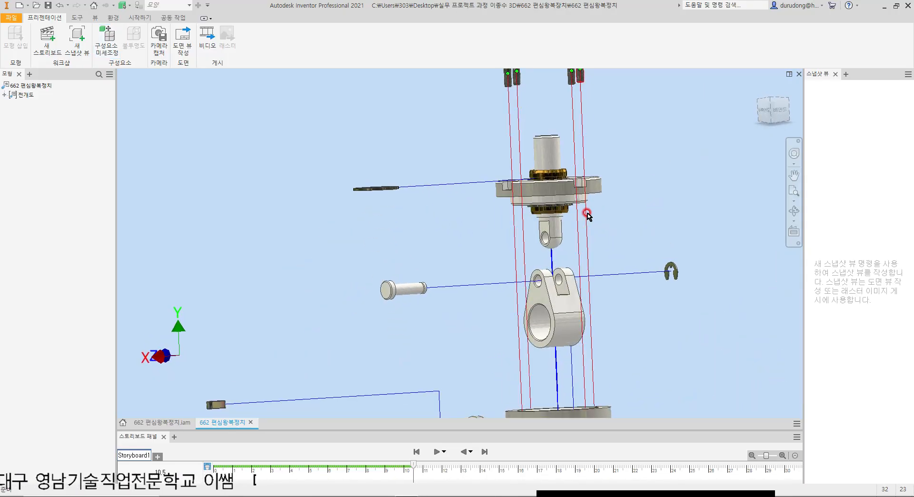
key(t)
scroll(548, 219, up, 5)
click(548, 214)
scroll(547, 228, down, 5)
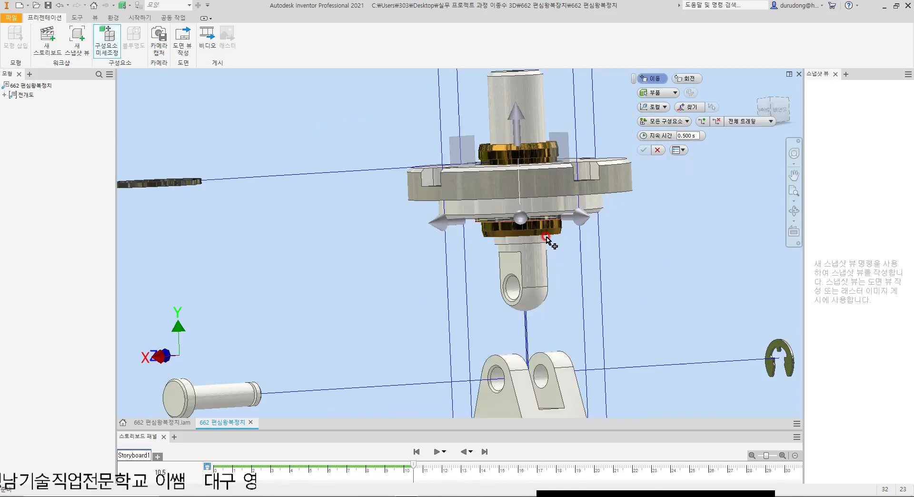
key(F6)
click(654, 107)
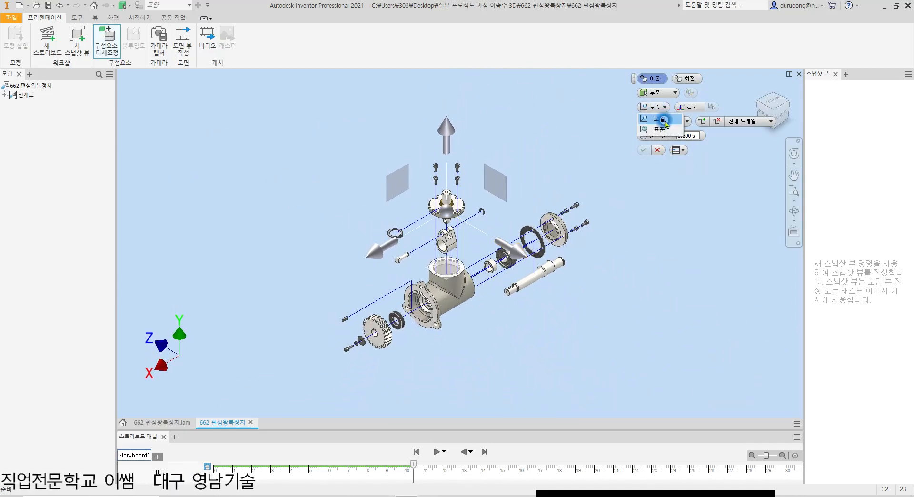
click(656, 127)
drag(379, 252, 406, 233)
click(643, 151)
Step: Tweak the vertical shaft and its bushing upward along Y out of the top cover, and about -133.5 mm along X in standard orientation
scroll(358, 256, up, 3)
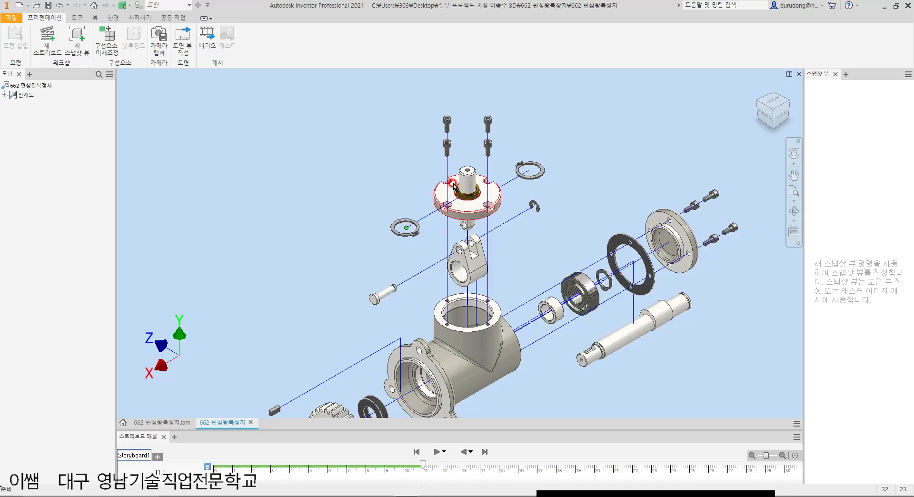
scroll(516, 186, up, 3)
scroll(508, 194, down, 4)
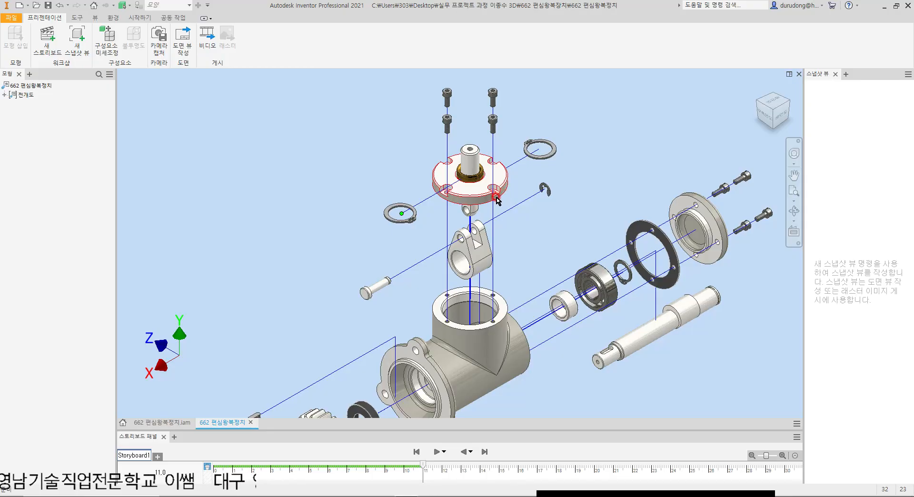
scroll(489, 182, down, 3)
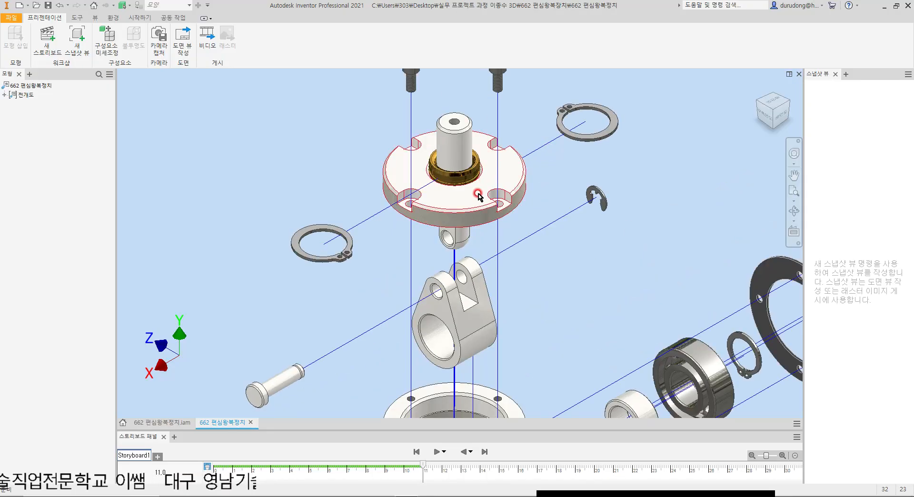
key(t)
click(473, 175)
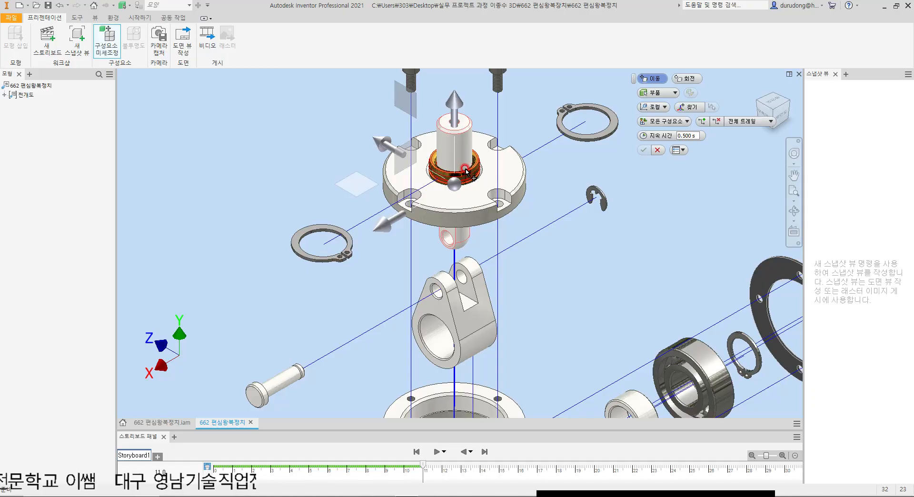
scroll(475, 175, down, 3)
scroll(475, 175, up, 5)
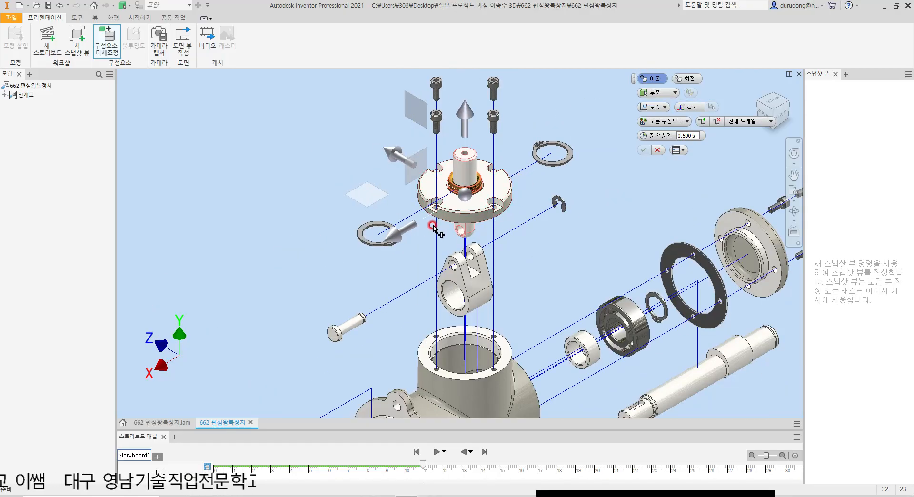
middle_drag(581, 103, 583, 158)
click(655, 107)
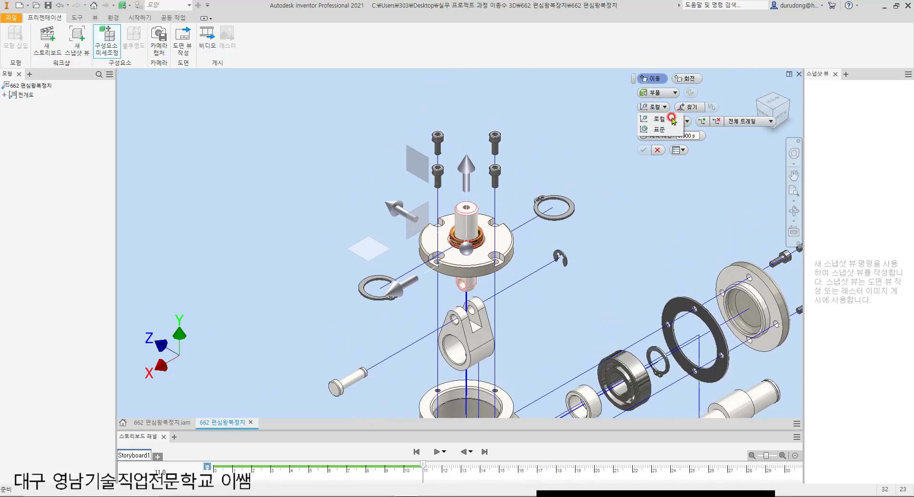
click(665, 127)
drag(467, 166, 461, 118)
middle_drag(515, 209, 447, 250)
drag(344, 268, 508, 212)
click(652, 146)
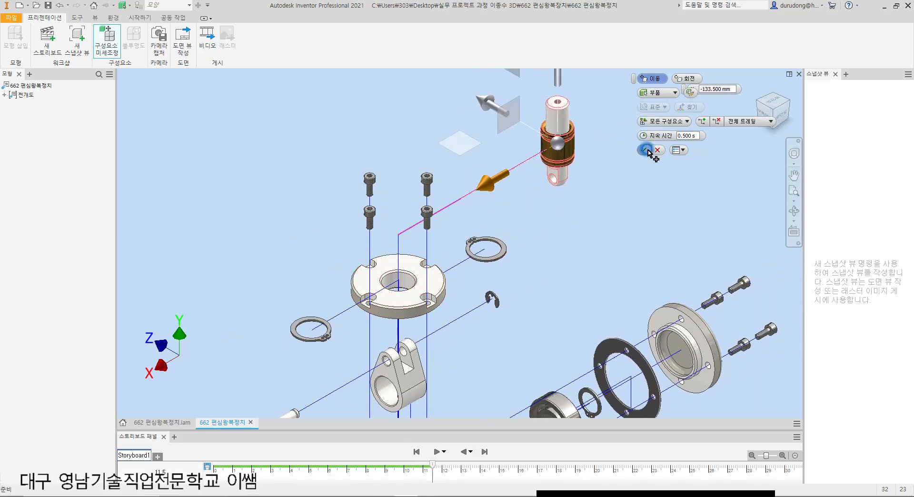
Step: Tweak the gold bushing straight down off the vertical shaft so it sits below the shaft's pin hole
key(t)
click(567, 180)
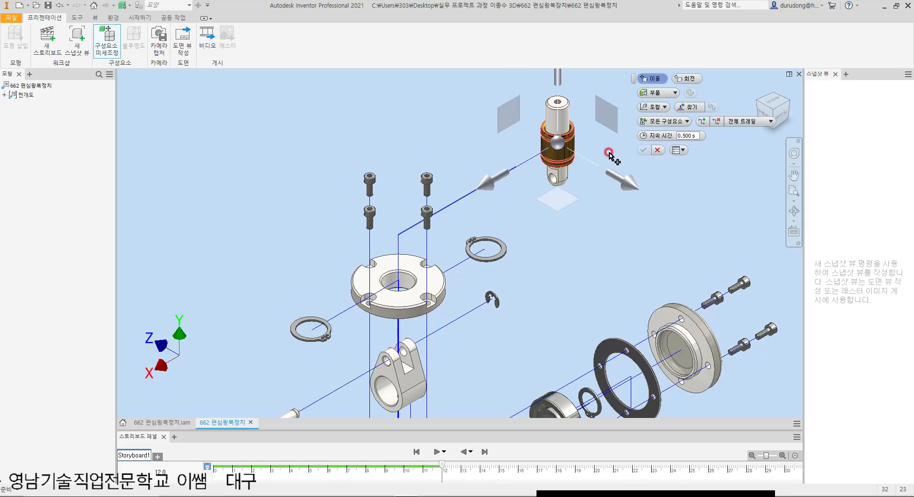
middle_drag(577, 125, 574, 167)
drag(558, 116, 591, 199)
click(644, 150)
click(621, 203)
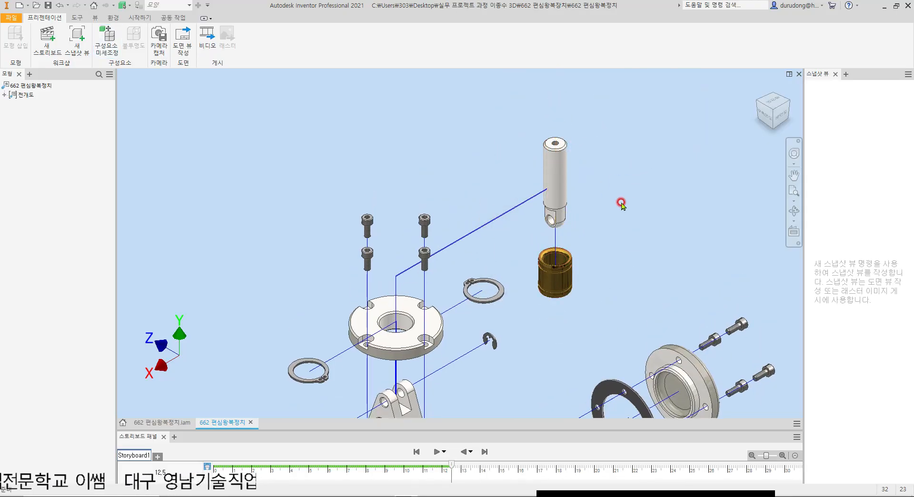
scroll(622, 203, down, 5)
scroll(475, 256, up, 3)
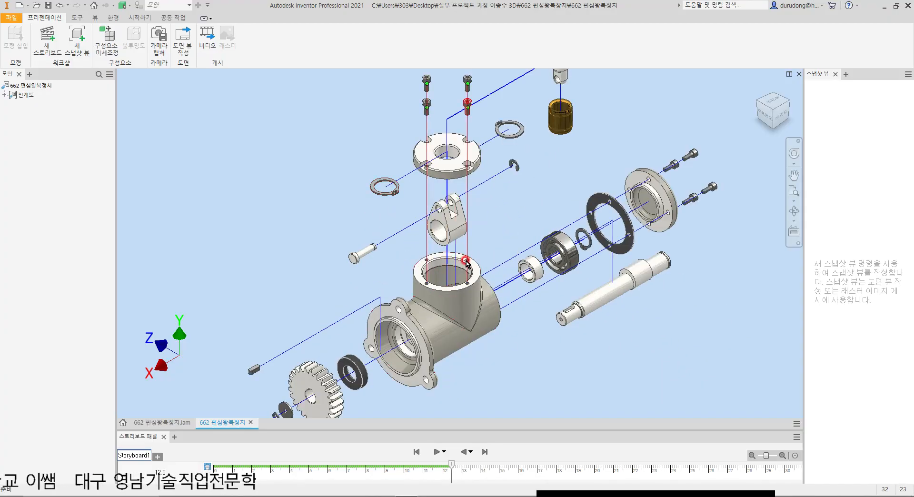
Step: Tweak the ball bearing still inside the housing about -101.5 mm along X in standard orientation, out through the housing's rear opening
scroll(474, 256, up, 3)
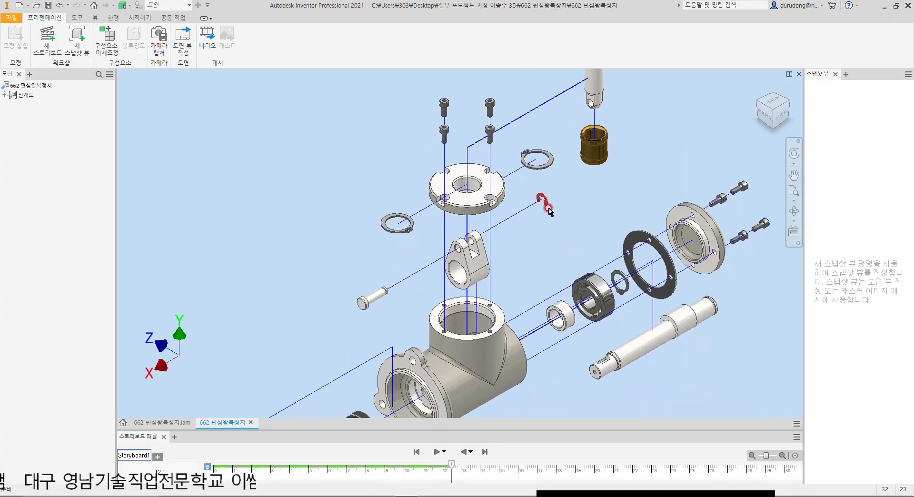
scroll(547, 214, down, 2)
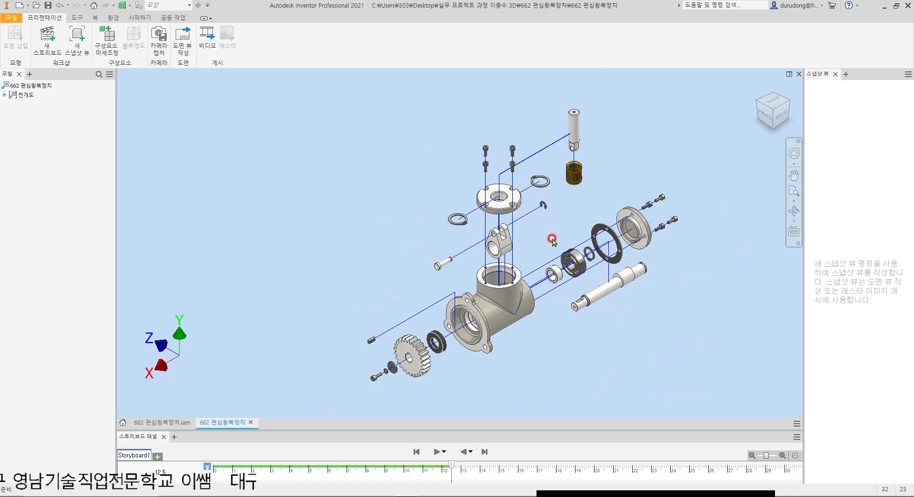
shift+middle_drag(628, 288, 505, 303)
scroll(604, 305, up, 5)
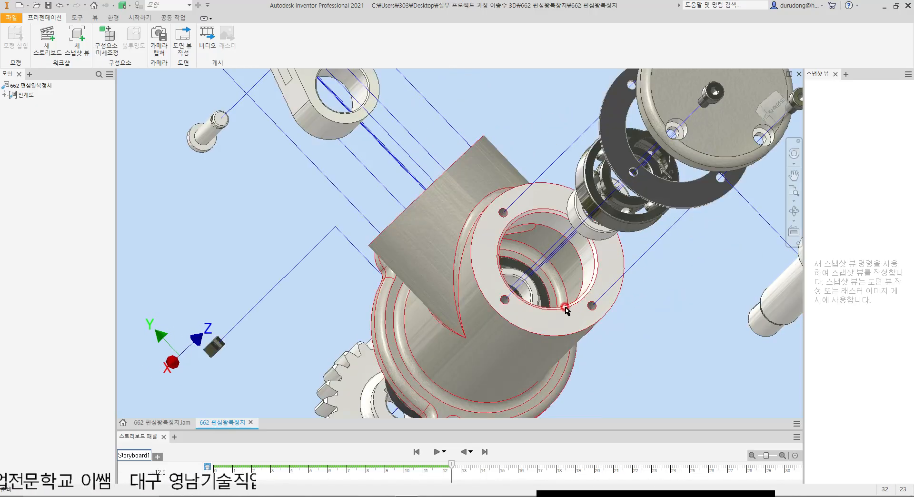
key(t)
scroll(541, 301, up, 3)
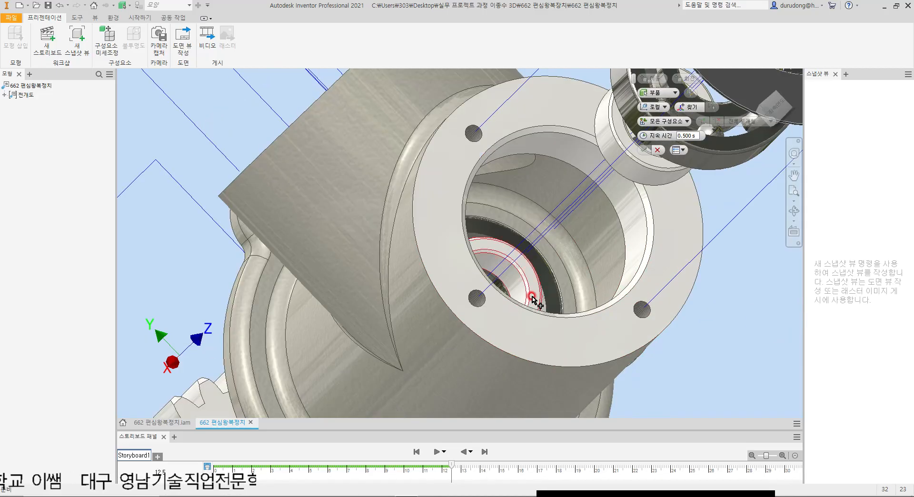
click(531, 288)
shift+middle_drag(571, 291, 549, 298)
scroll(566, 307, up, 2)
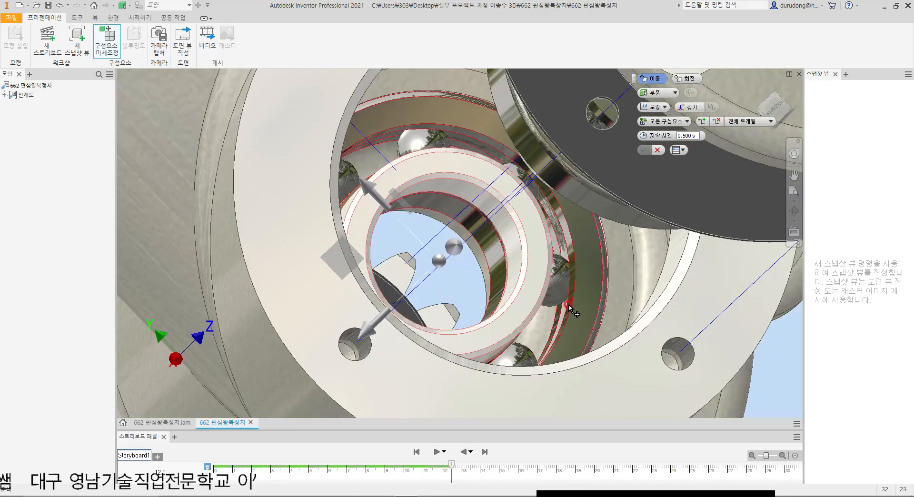
key(F6)
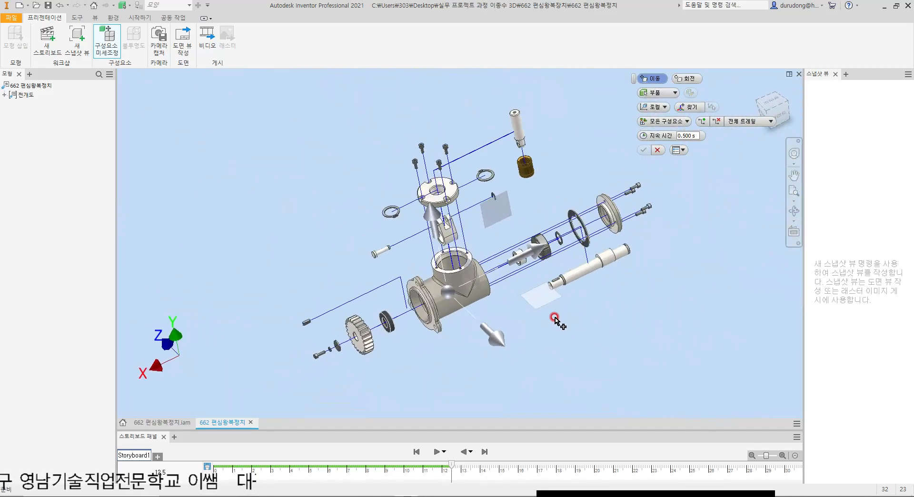
click(653, 107)
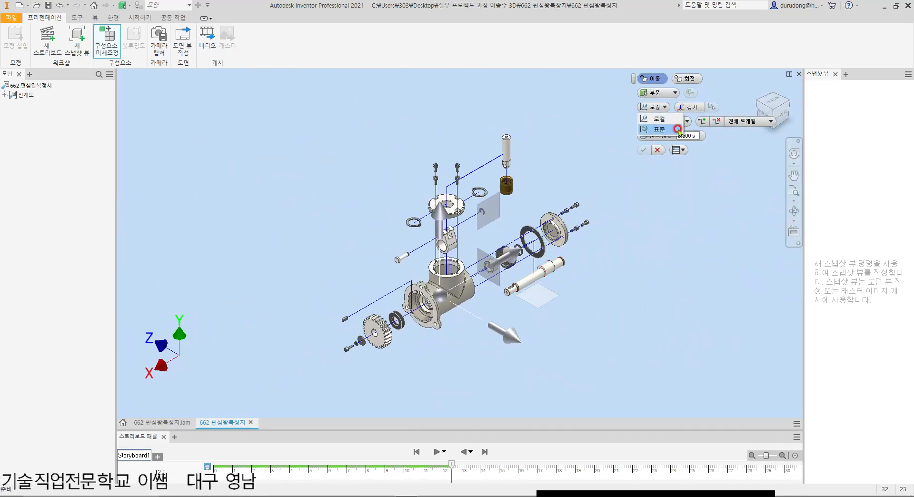
click(653, 118)
scroll(519, 283, up, 3)
drag(306, 350, 404, 340)
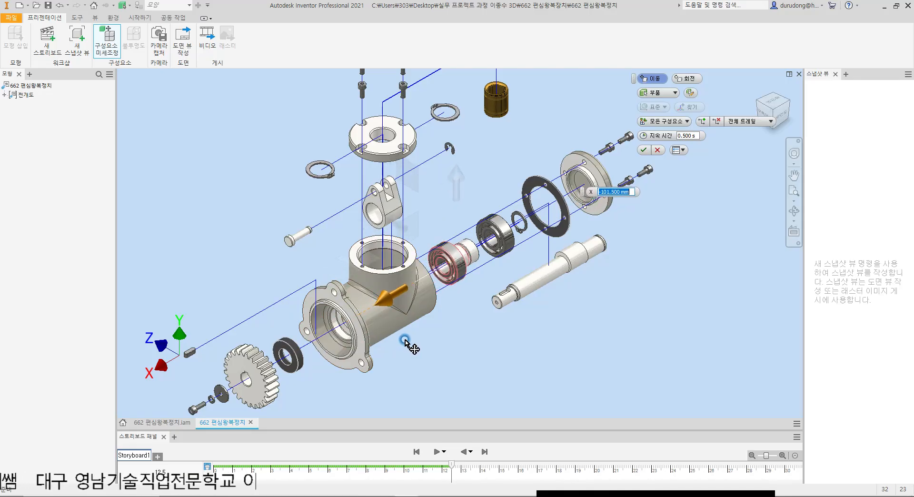
click(643, 150)
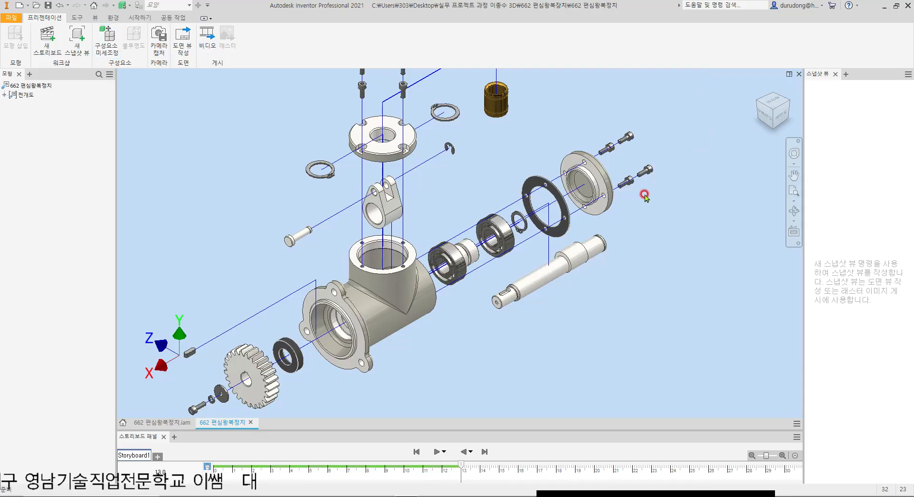
Step: Extend the trails of the rear cover and gasket further outward, nudging the outer screw and the eccentric shaft slightly the same way
middle_drag(643, 197, 620, 244)
drag(622, 222, 650, 207)
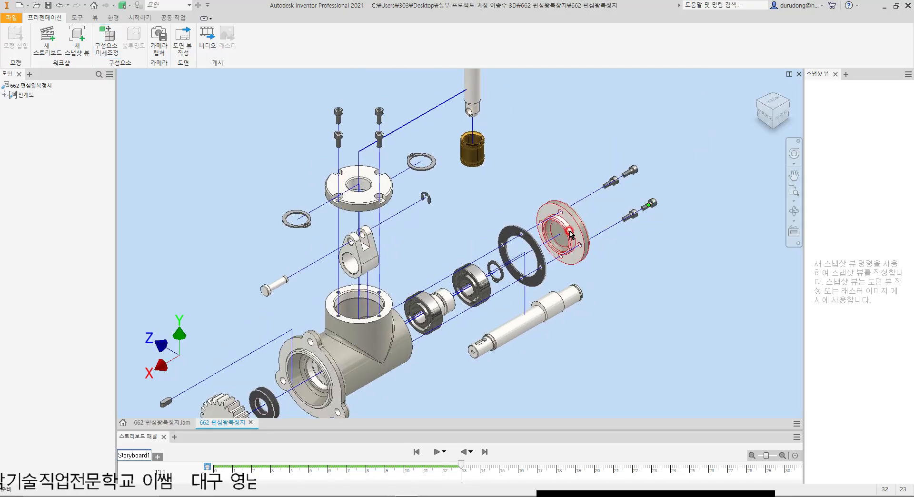
drag(562, 235, 592, 215)
drag(525, 253, 528, 250)
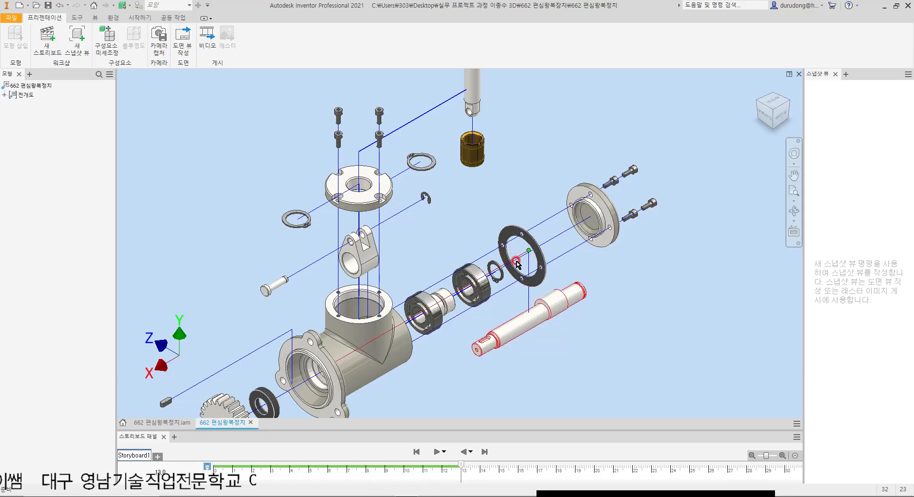
drag(524, 264, 557, 243)
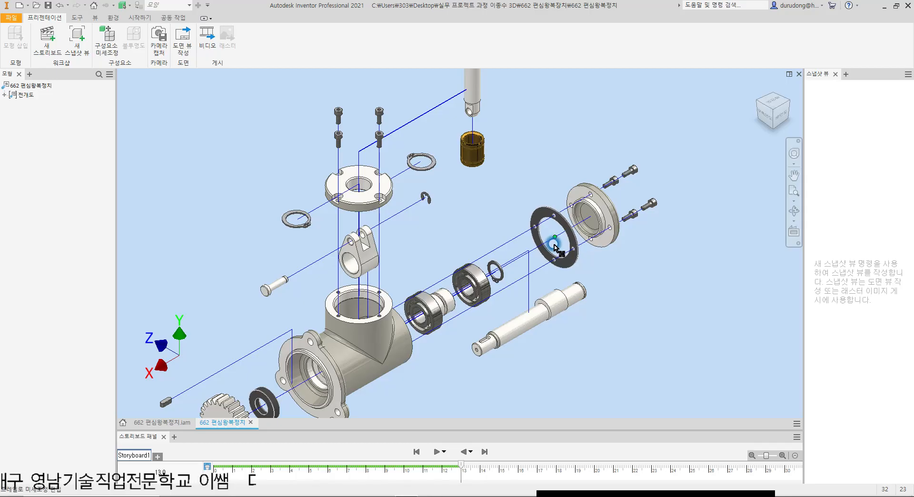
Step: Extend the trails of the rear retaining ring, outer bearing, spacer collar and inner bearing outward to space them evenly behind the housing
drag(500, 272, 535, 260)
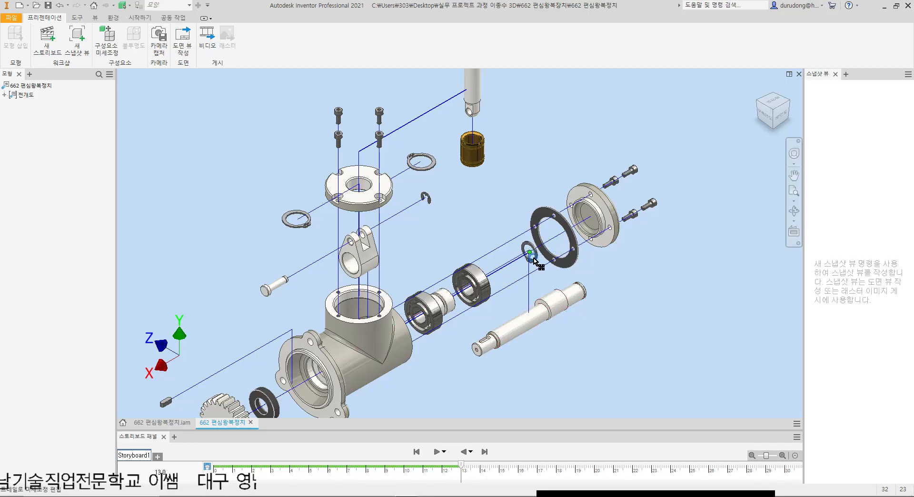
drag(470, 289, 504, 276)
drag(443, 304, 477, 283)
drag(428, 314, 439, 305)
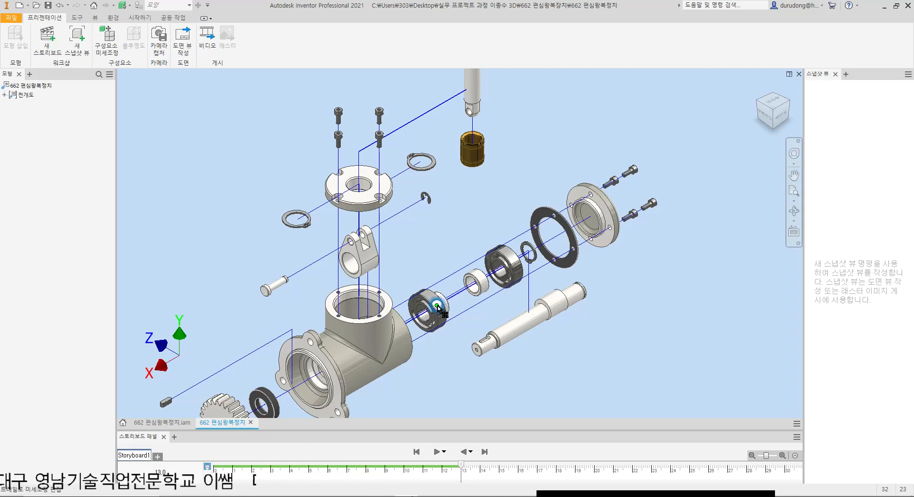
Step: Tweak the spacer collar overlapping the inner bearing about -20.5 mm along X in standard orientation, placing it between bearing and other collar
key(t)
scroll(450, 305, up, 6)
click(446, 309)
scroll(452, 317, down, 3)
click(654, 108)
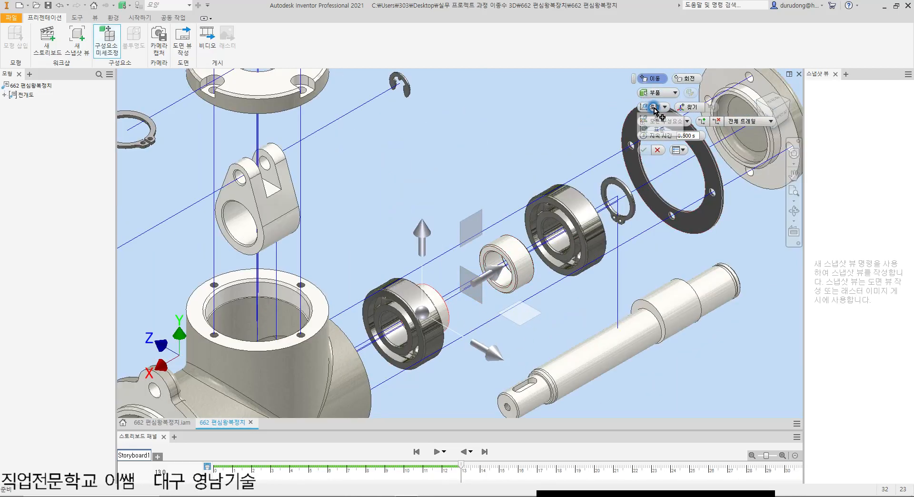
click(664, 130)
drag(351, 357, 400, 351)
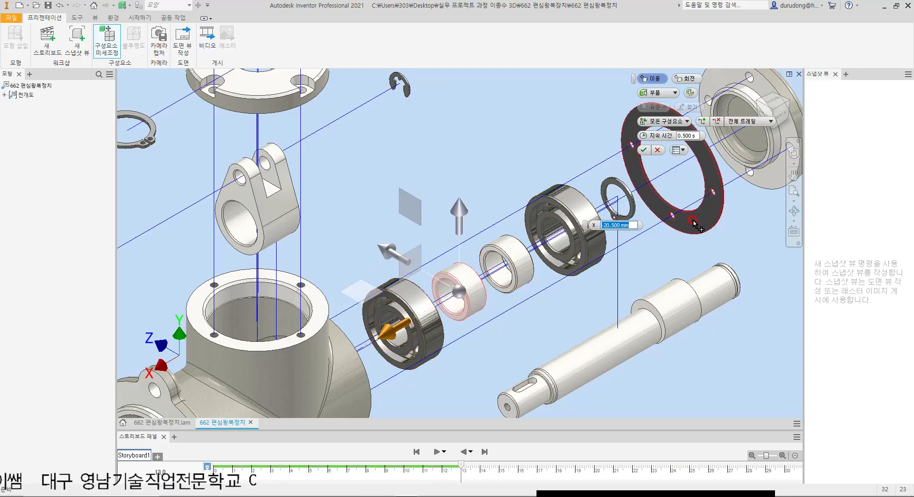
click(643, 152)
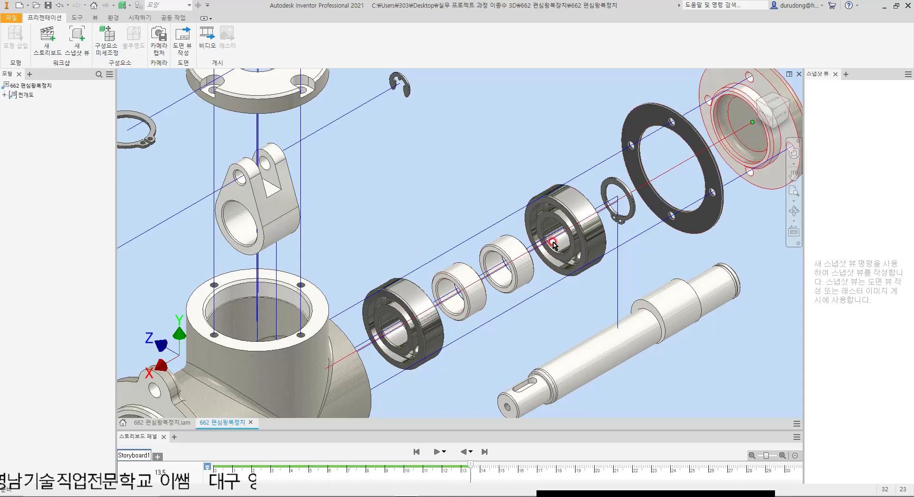
Step: Shorten the eccentric shaft's trail along X so the shaft sits closer to the housing, beneath the outer bearing
scroll(543, 264, down, 5)
scroll(539, 281, up, 3)
scroll(548, 270, down, 3)
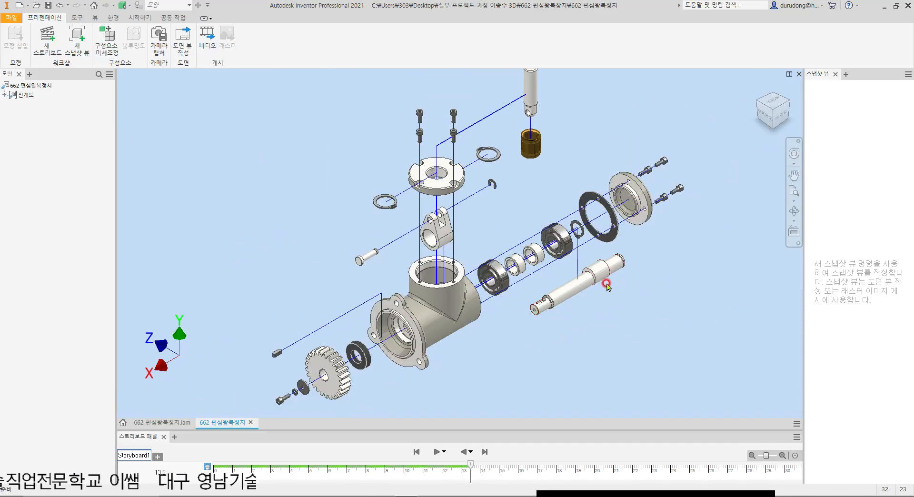
scroll(607, 287, up, 3)
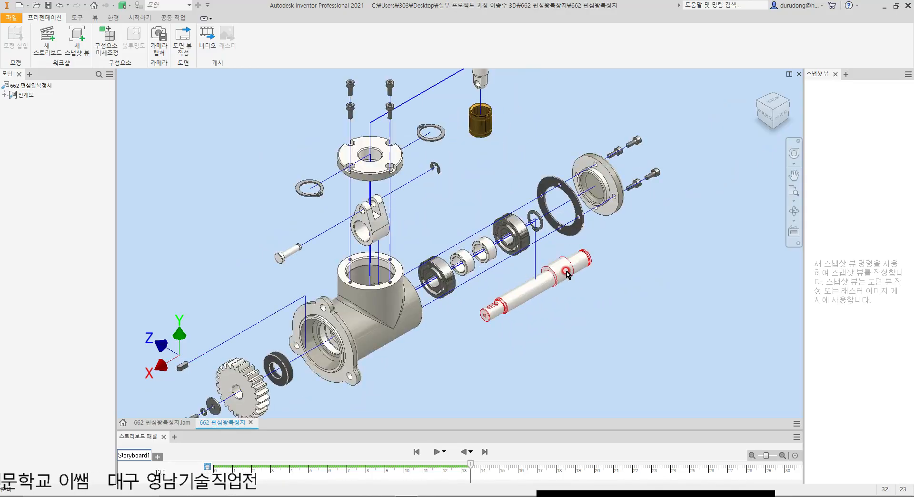
drag(535, 222, 500, 235)
click(571, 312)
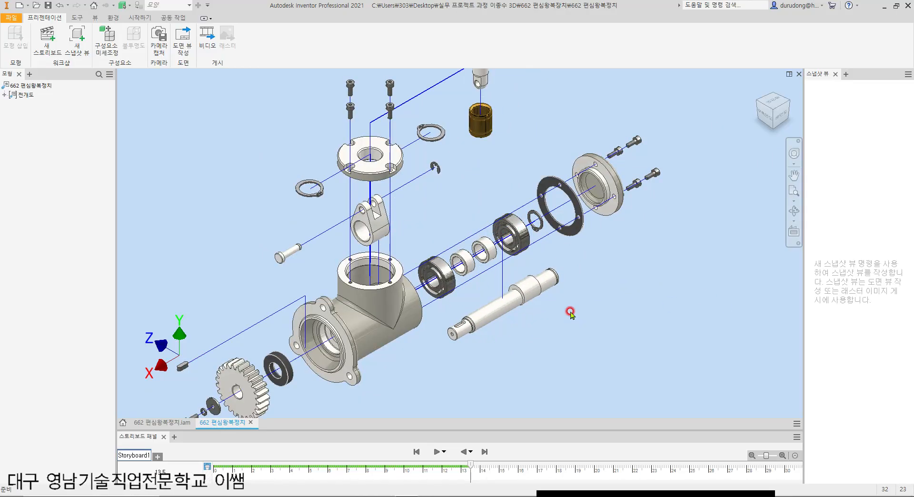
Step: Create a new snapshot view of the fully exploded assembly
scroll(632, 276, up, 4)
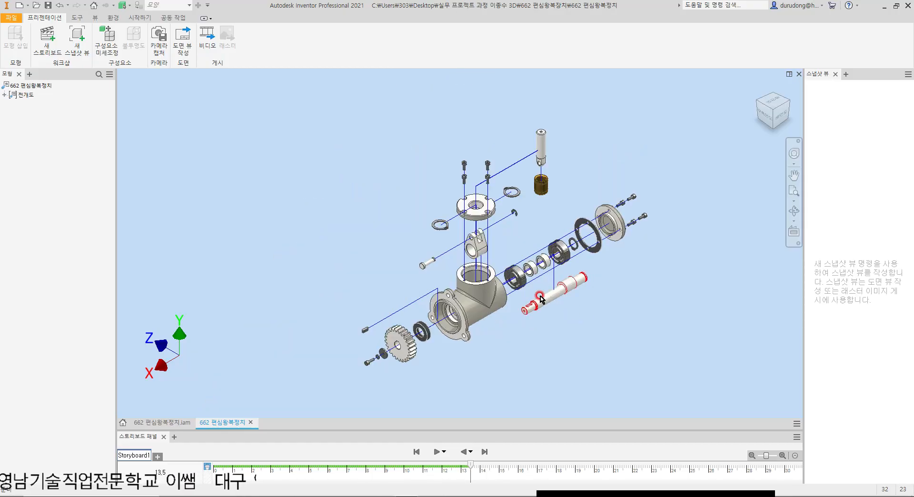
click(349, 124)
click(655, 373)
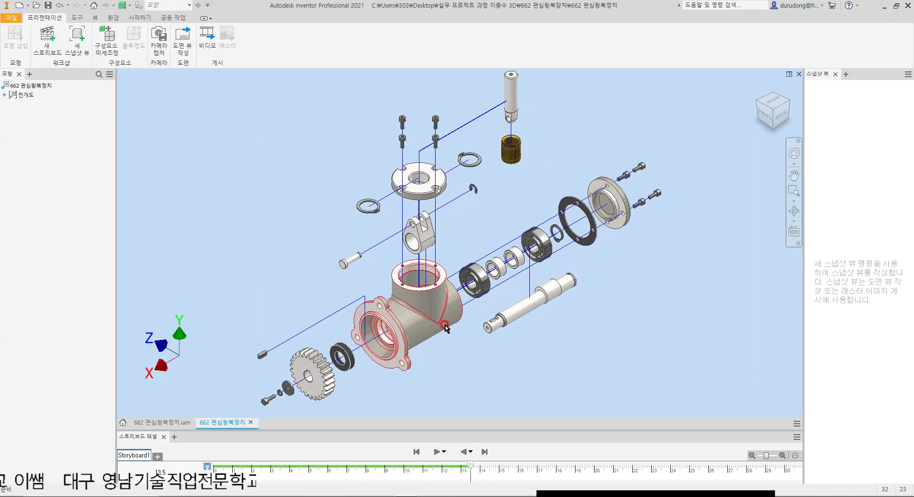
click(77, 38)
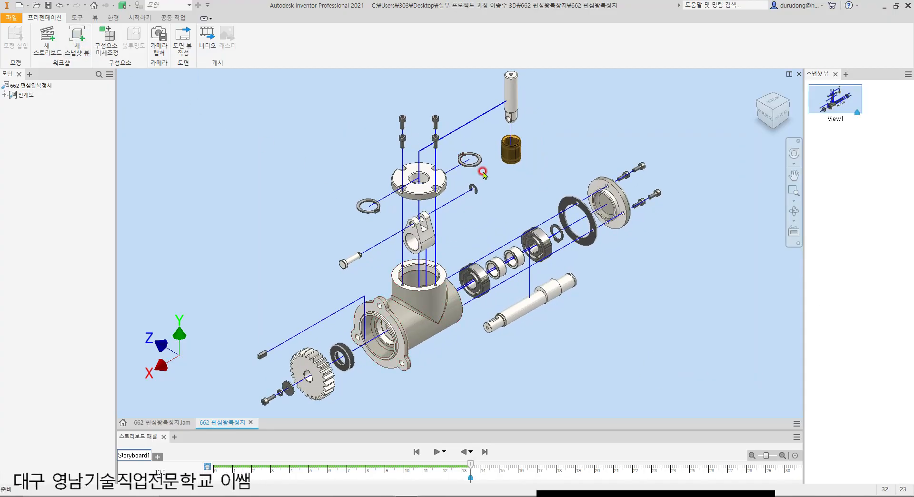
Step: Save the presentation as 662 편심왕복장치.ipn and play the storyboard animation from the beginning
click(48, 5)
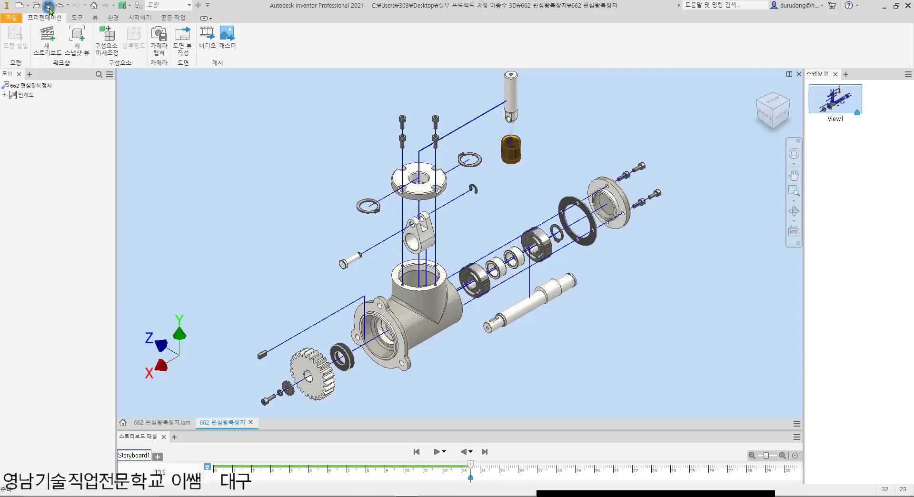
click(621, 417)
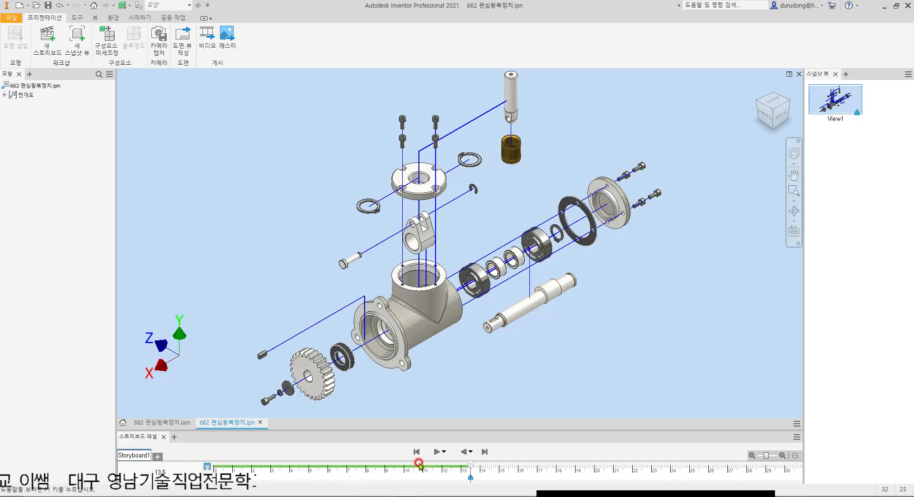
click(436, 452)
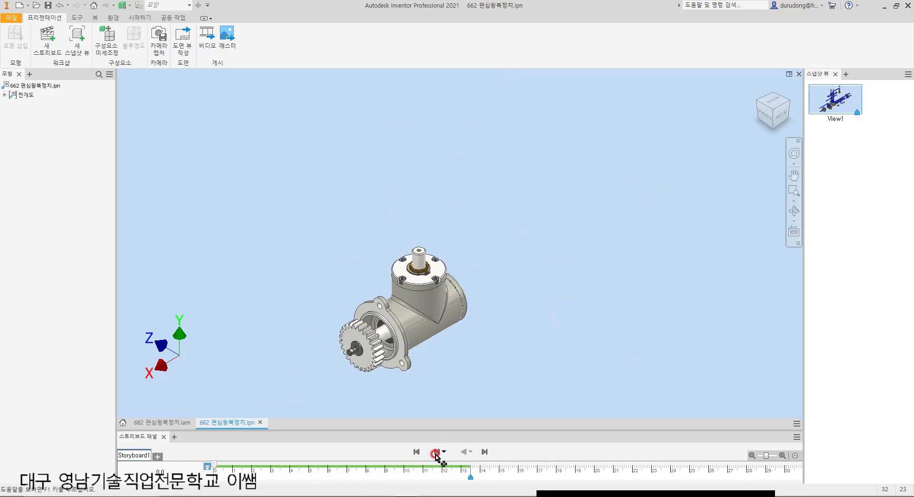
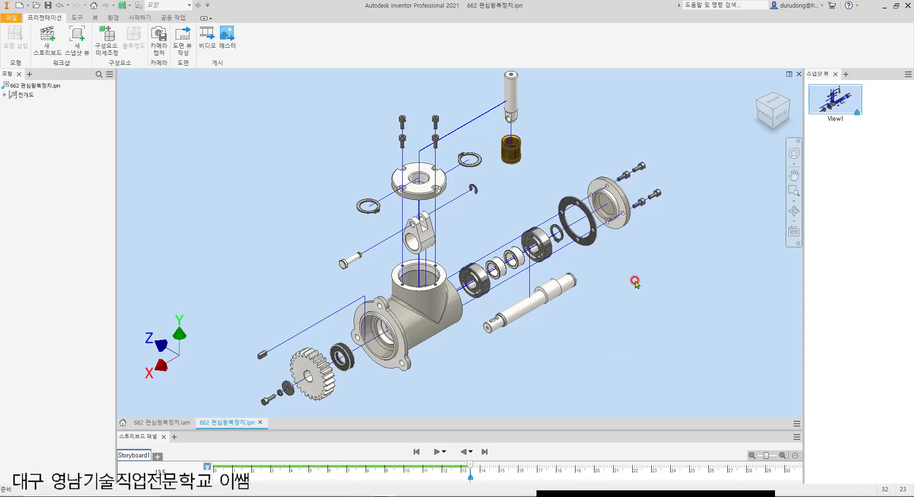
Step: Create a new drawing from the custom .idw basic drawing template in the ko-KR template folder
click(124, 423)
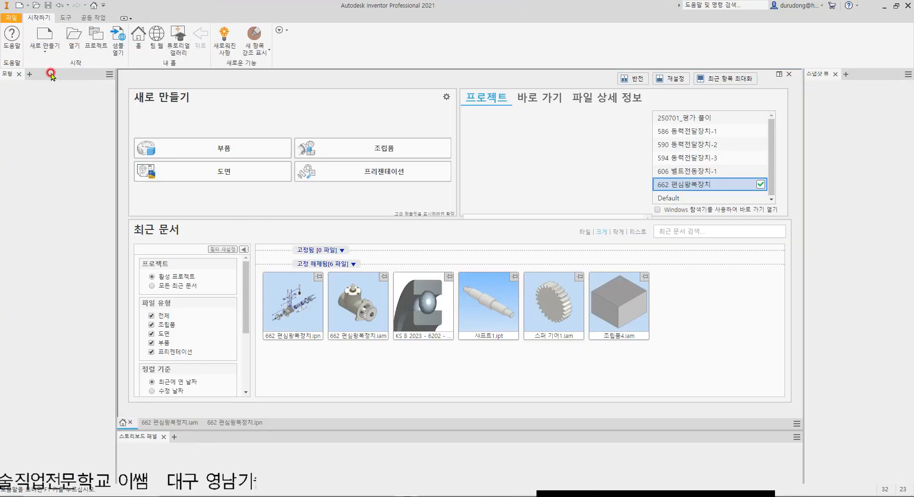
click(49, 34)
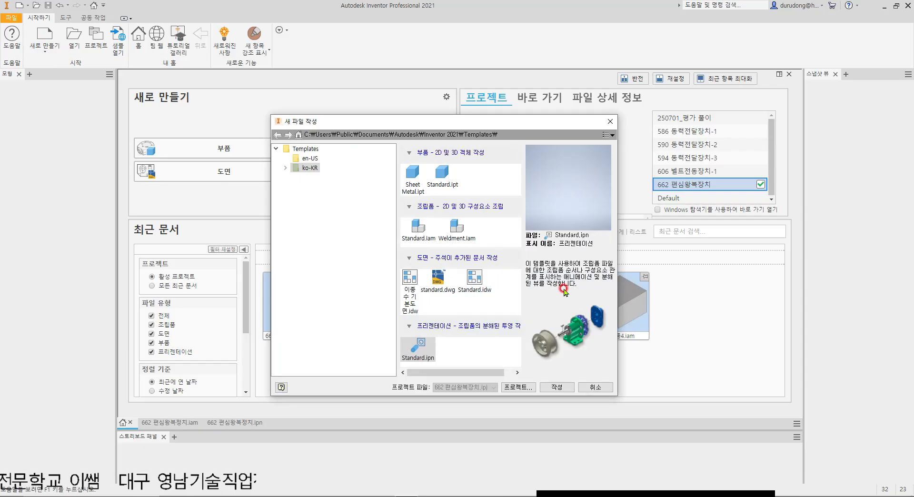
double_click(413, 281)
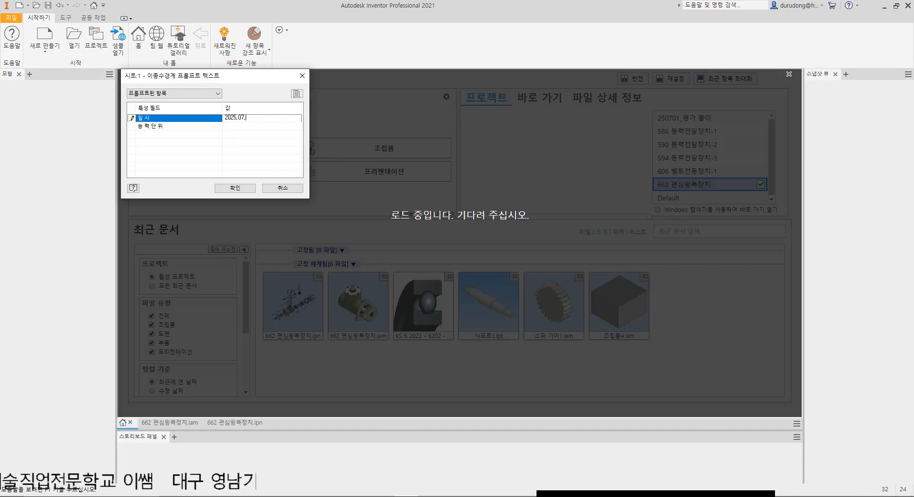
Step: Fill in the border's prompted text with date 2025.07.03 and competency unit 형상모델링작업
key(Tab)
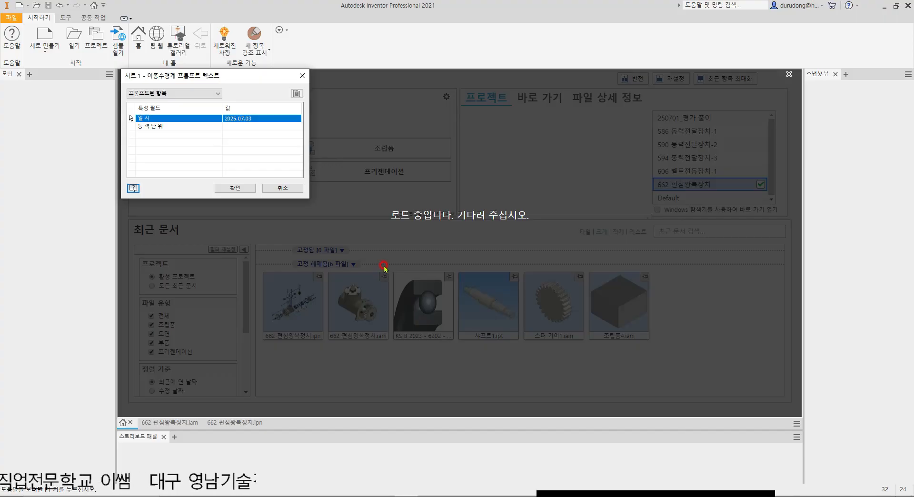
click(236, 126)
text(3)
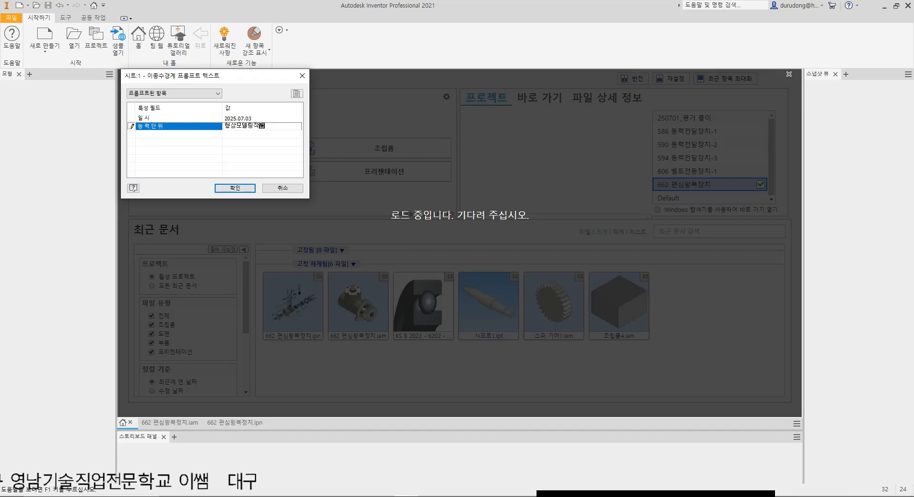
click(246, 188)
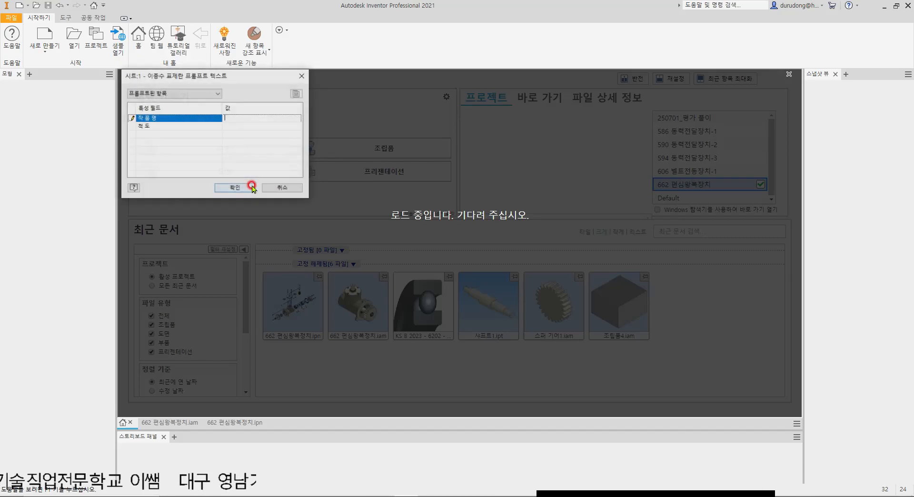
Step: Fill in the title block's prompted text with work name 편심왕복장치-1 and scale NS
click(251, 117)
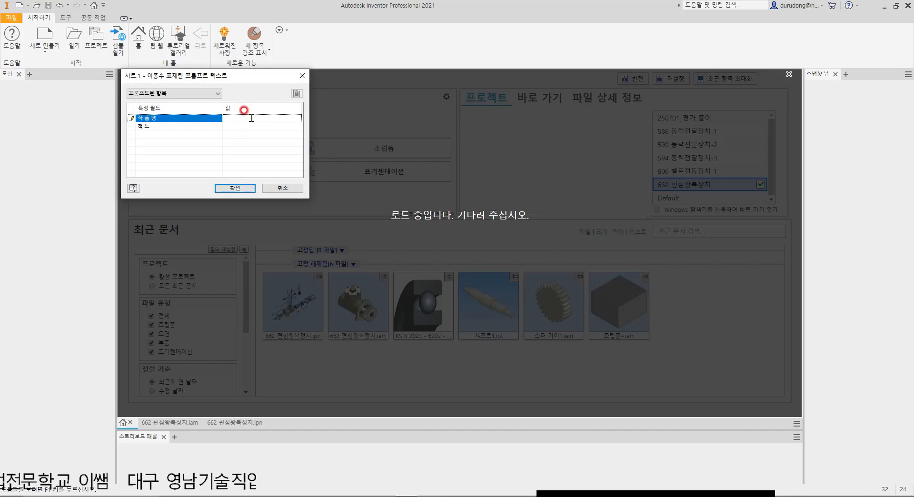
text(편심왕복장치-1)
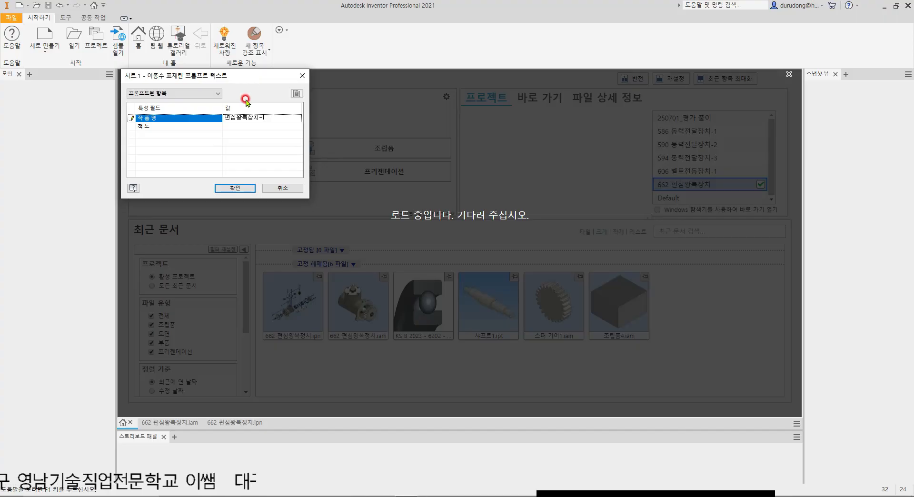
click(247, 127)
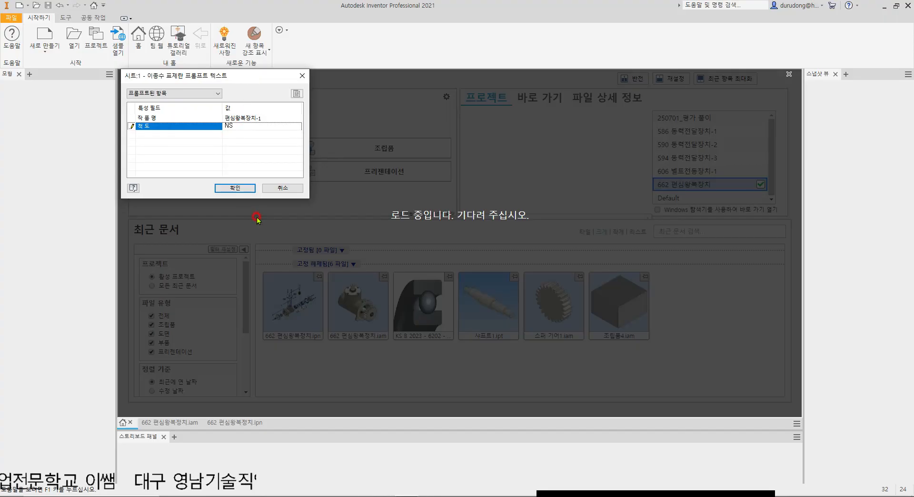
click(241, 190)
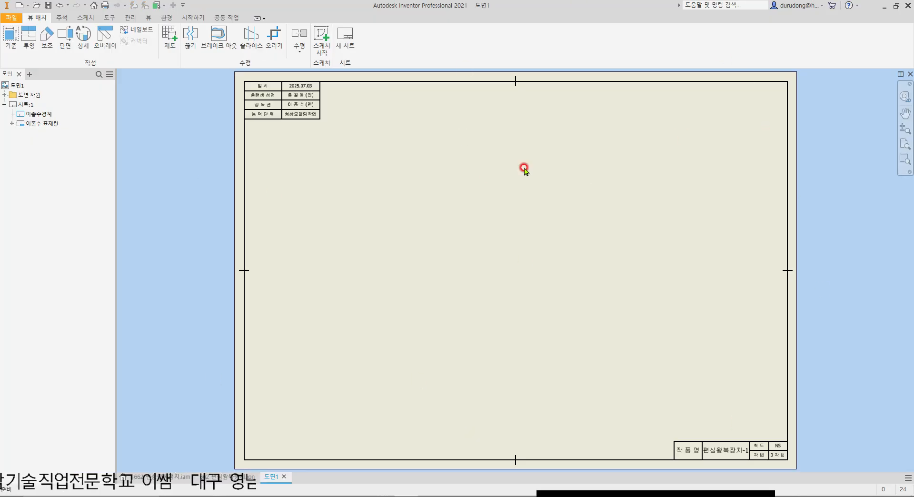
Step: Set the projection type of the base ISO drawing standard to third angle and save the style
click(136, 22)
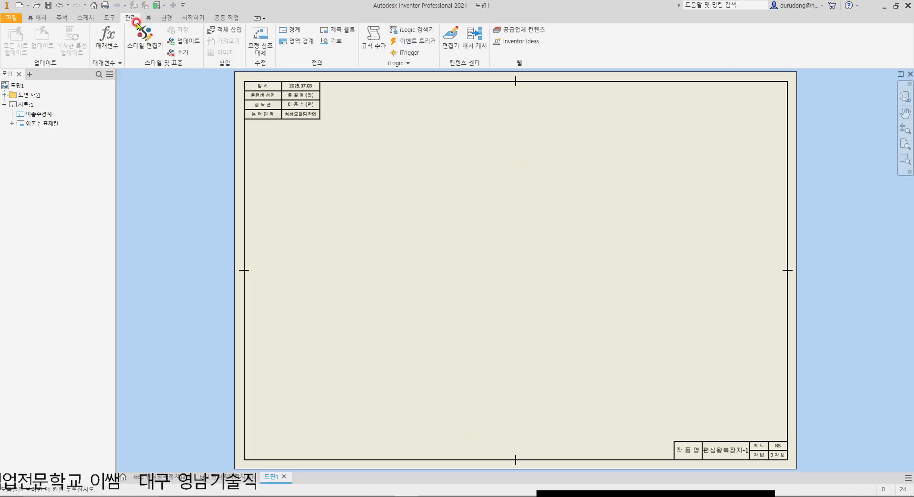
click(142, 48)
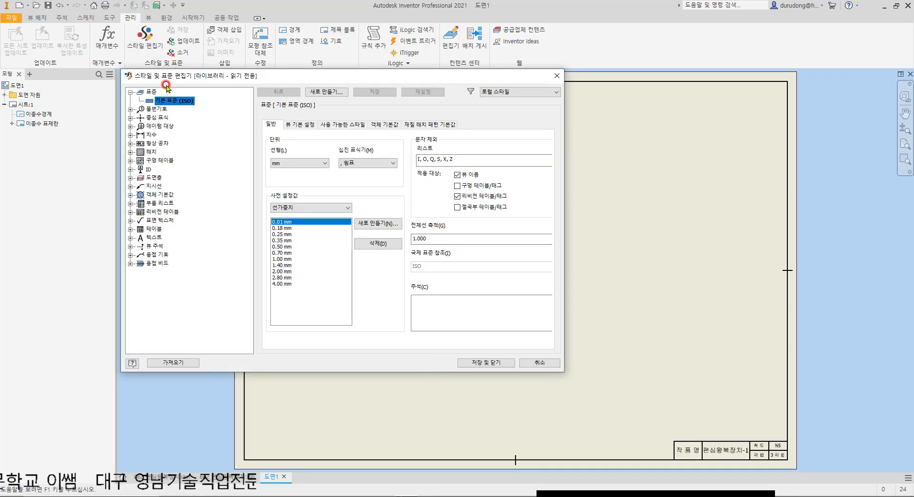
click(311, 123)
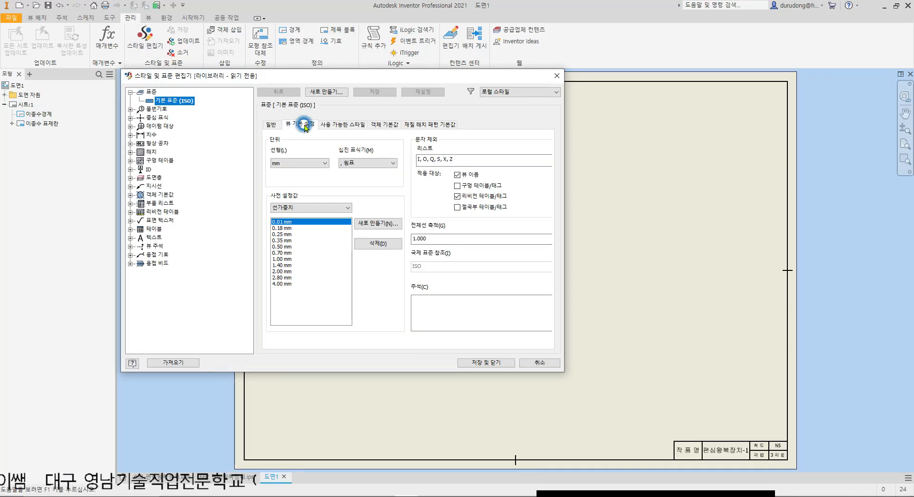
click(428, 289)
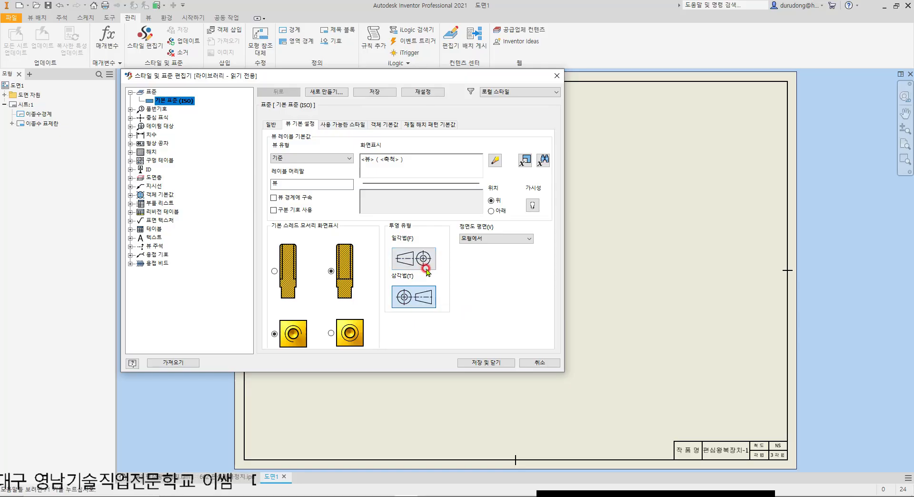
click(487, 363)
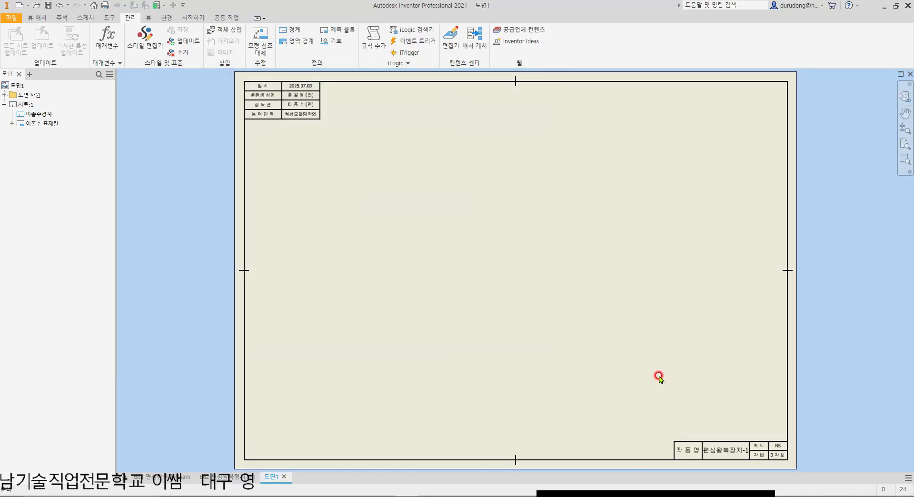
Step: Start a base view on the sheet using the presentation file 662 편심왕복장치.ipn
click(37, 17)
click(11, 44)
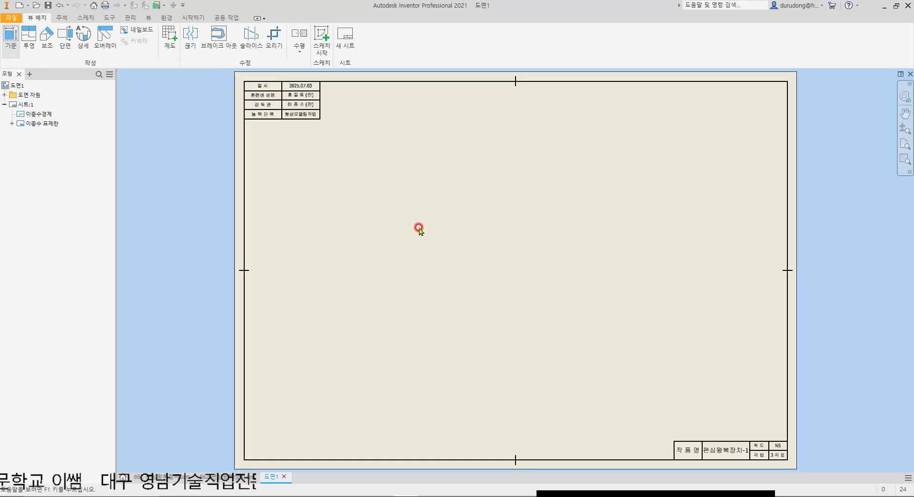
click(315, 118)
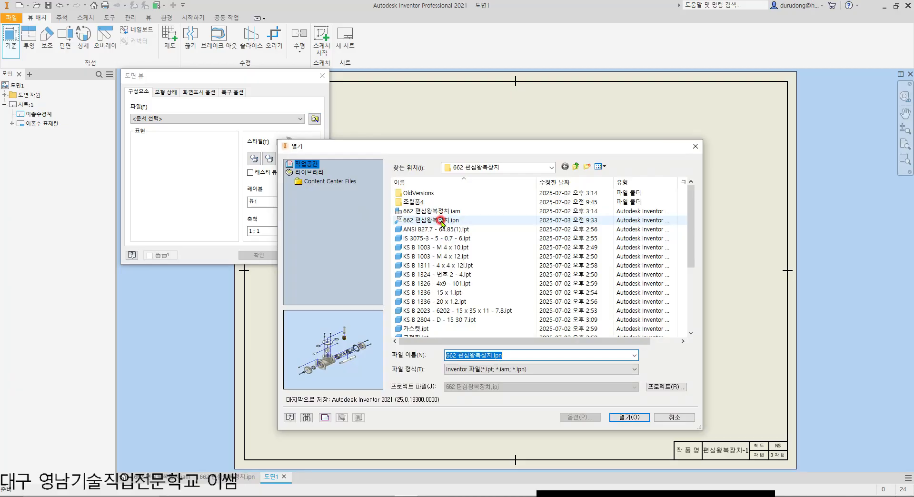
click(436, 221)
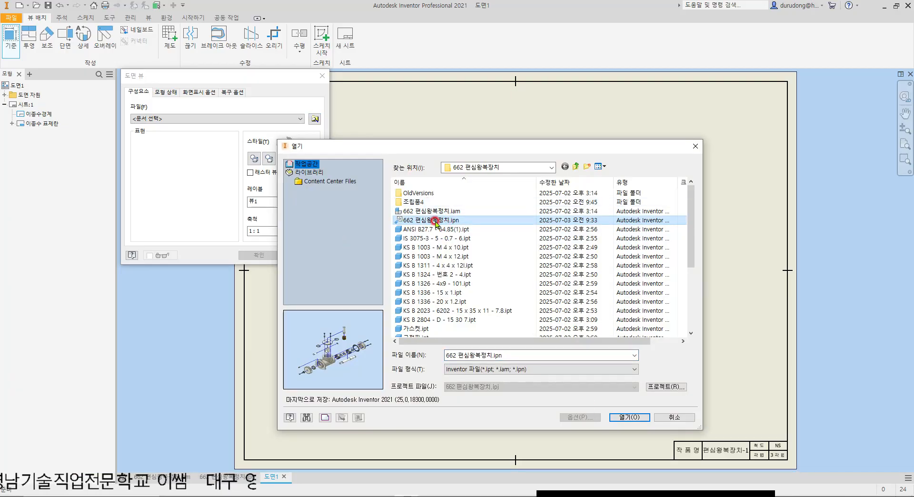
double_click(435, 220)
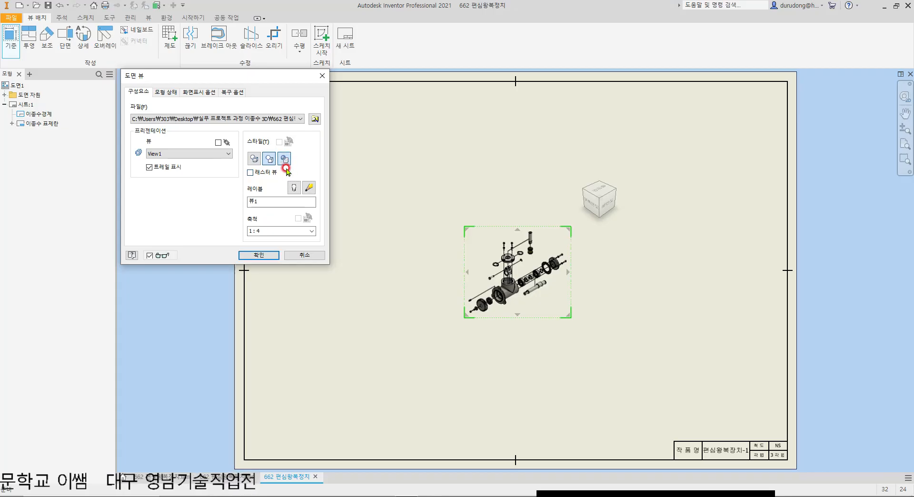
Step: Enable thread features and tangent edges in the display options of the exploded view
click(208, 95)
click(148, 108)
click(133, 119)
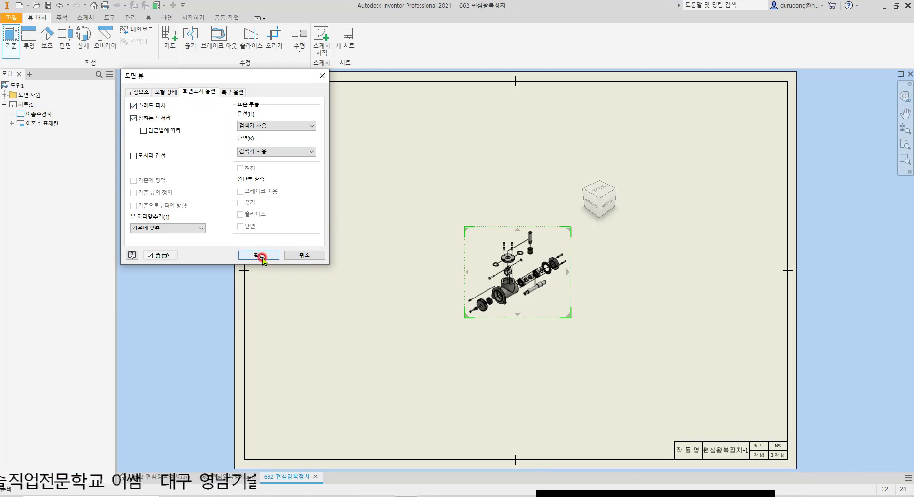
Step: Set the exploded view's scale to 1:1, place it and centre it within the sheet border
click(138, 92)
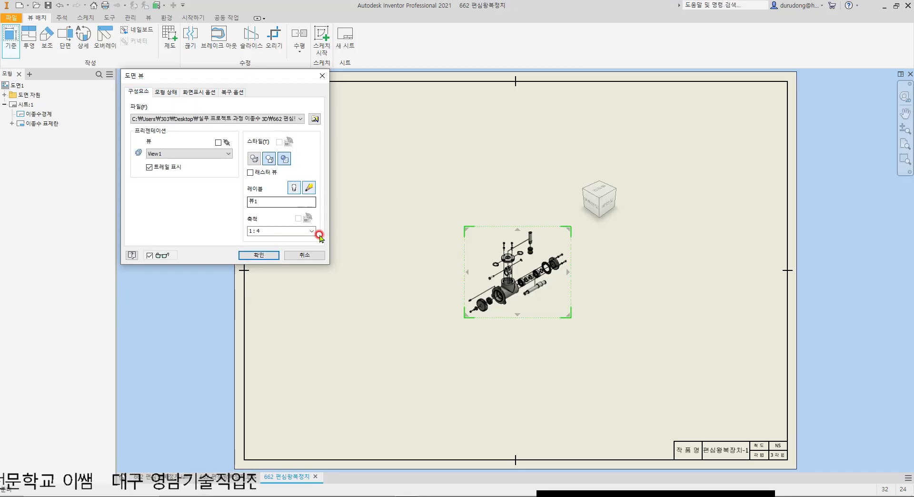
double_click(276, 231)
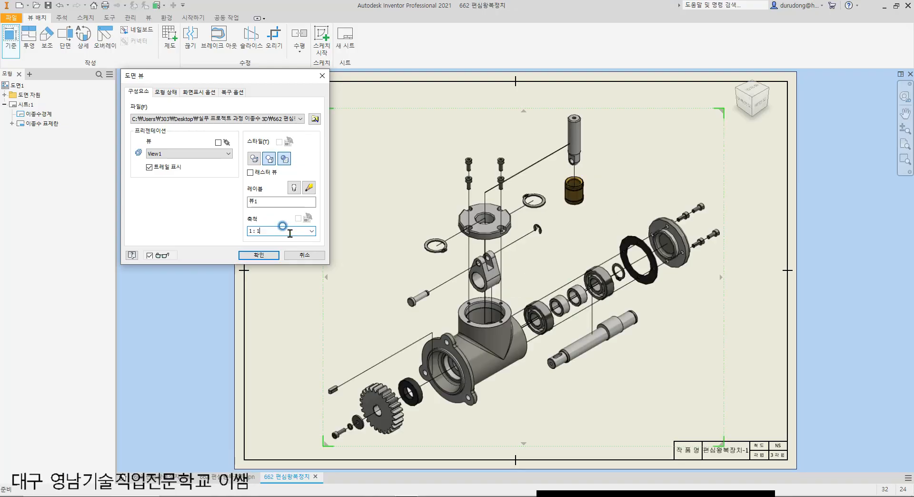
scroll(581, 257, down, 2)
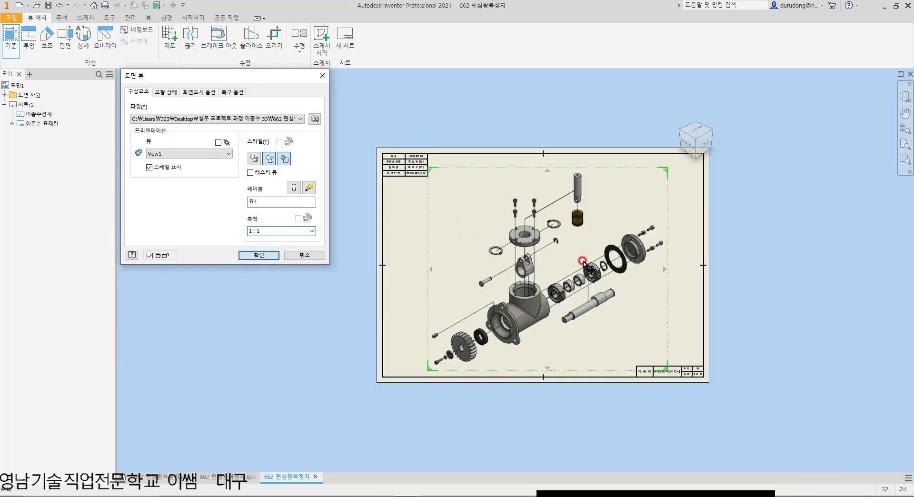
scroll(580, 261, up, 3)
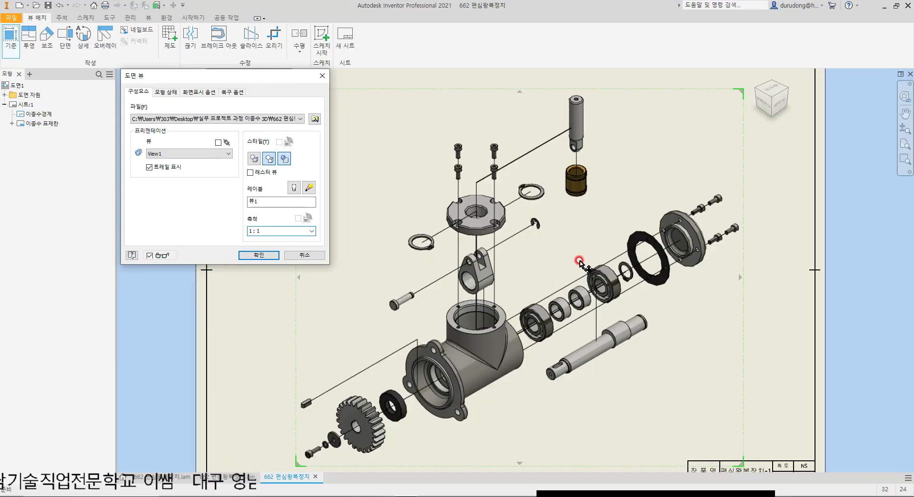
click(257, 256)
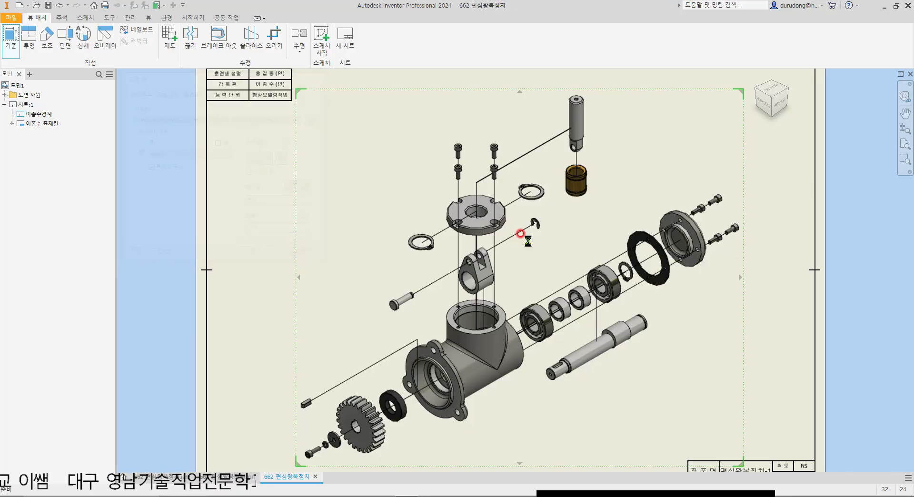
scroll(534, 258, up, 2)
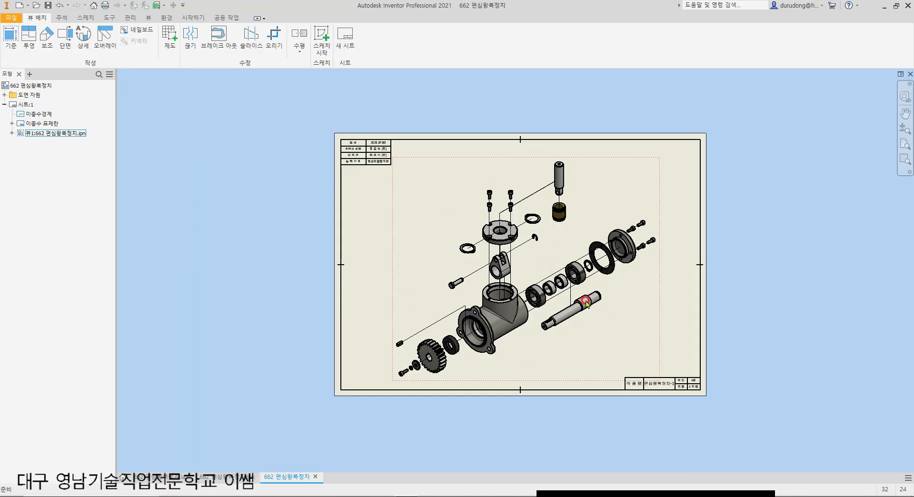
drag(644, 306, 622, 304)
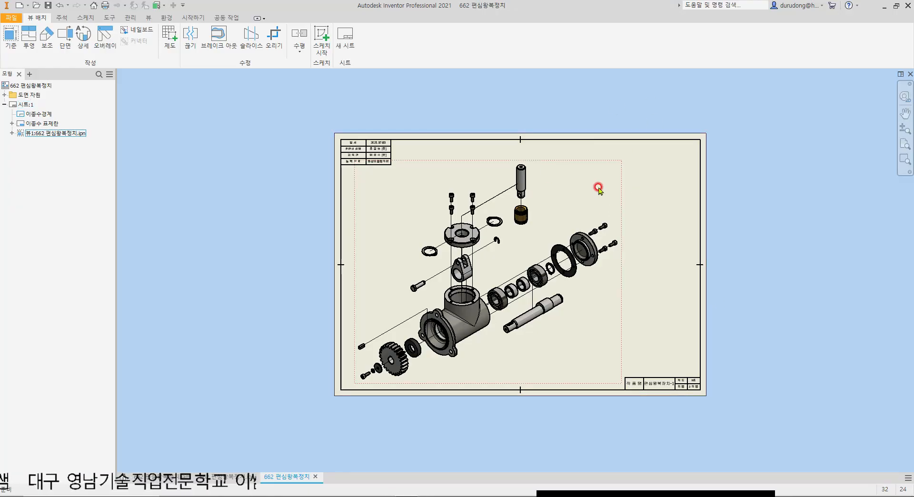
Step: Place a 1:1 front base view of the assembly file 662 편심왕복장치.iam on the sheet
click(12, 38)
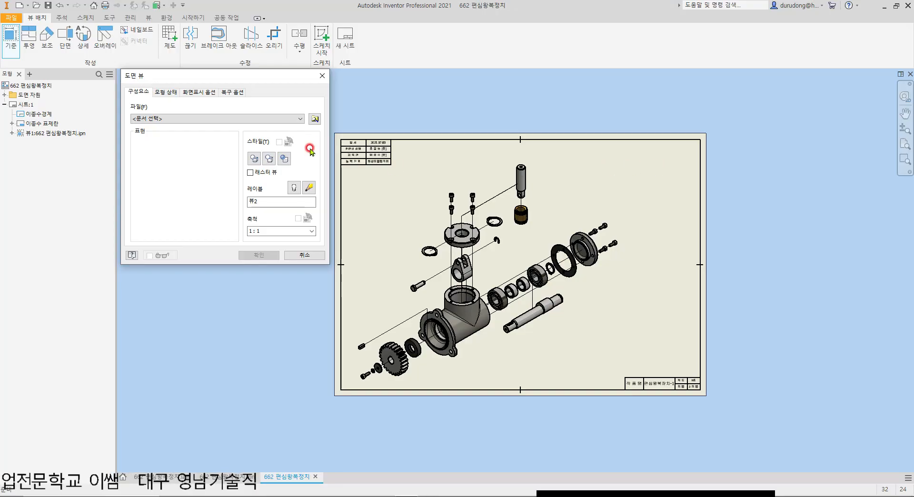
click(320, 125)
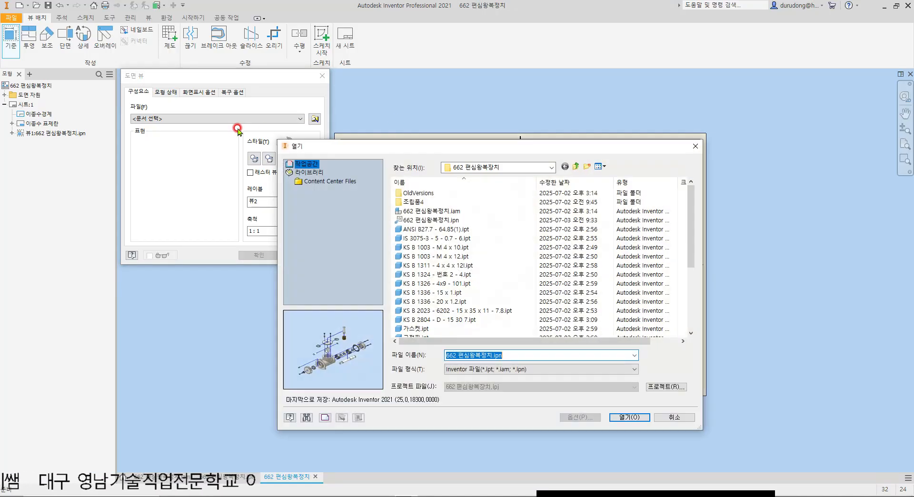
click(440, 212)
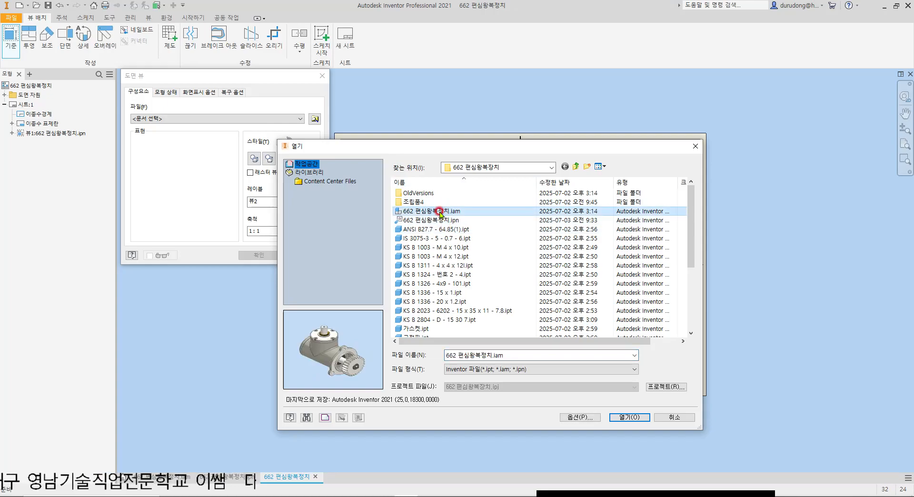
double_click(439, 212)
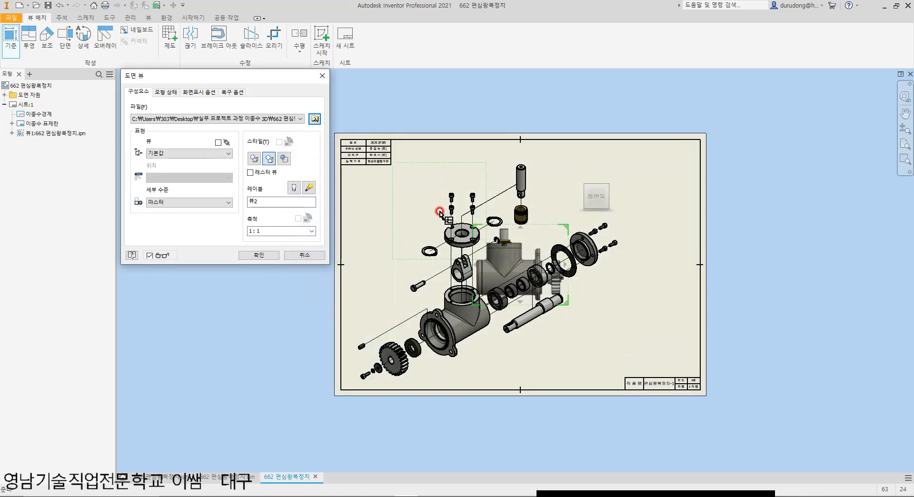
click(258, 255)
Step: Move the assembly's front view outside the sheet, beyond its right edge, and set its style to shaded
mouse_move(562, 234)
mouse_down()
mouse_move(563, 220)
mouse_move(776, 226)
mouse_up()
middle_drag(843, 208, 625, 220)
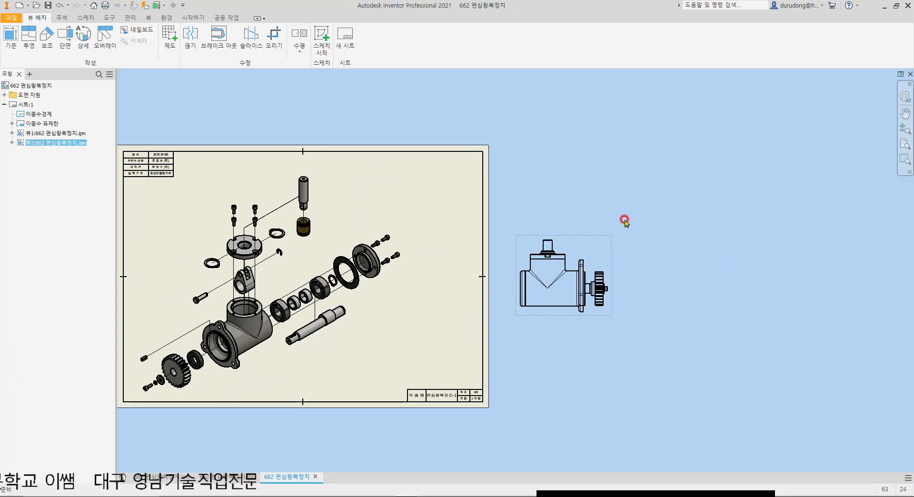
drag(612, 237, 665, 238)
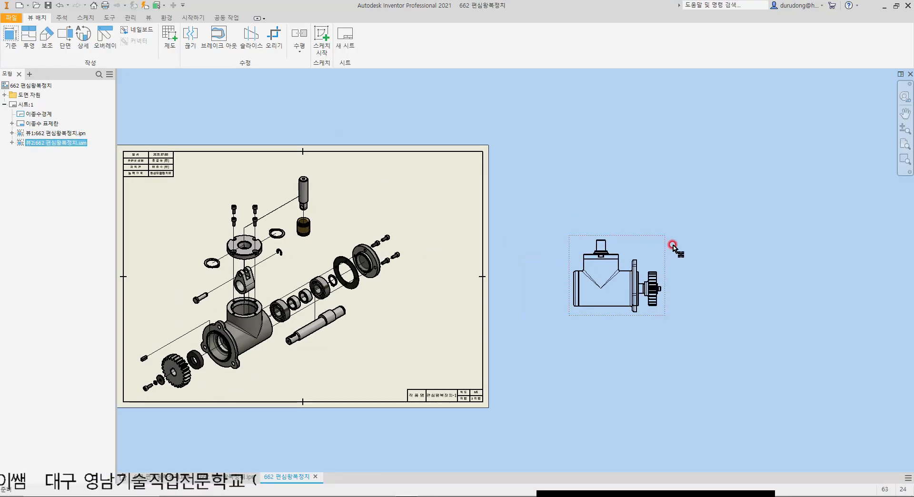
double_click(662, 243)
click(285, 159)
click(262, 255)
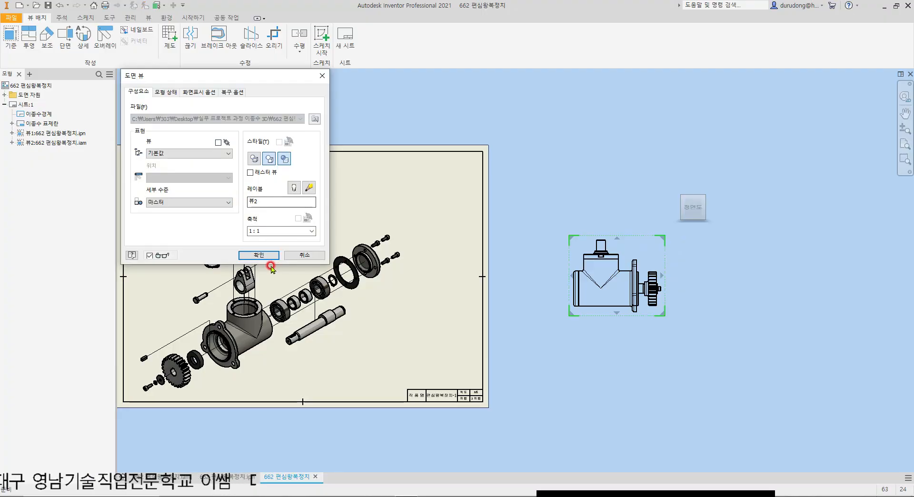
Step: Create a projected side view to the right of the assembly's front view, outside the sheet
click(29, 38)
click(658, 259)
click(738, 285)
right_click(738, 286)
click(764, 283)
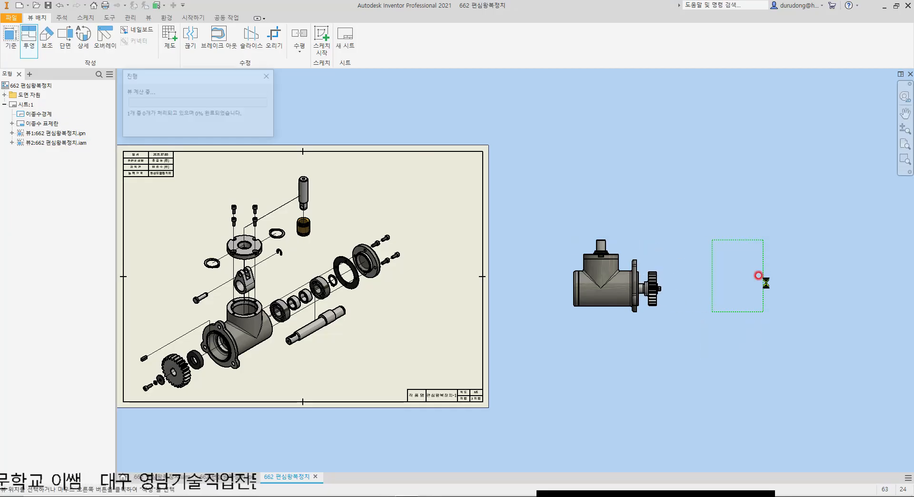
Step: Project an isometric view of the assembly from the side view and move it into the sheet's upper-right corner
click(29, 38)
click(750, 243)
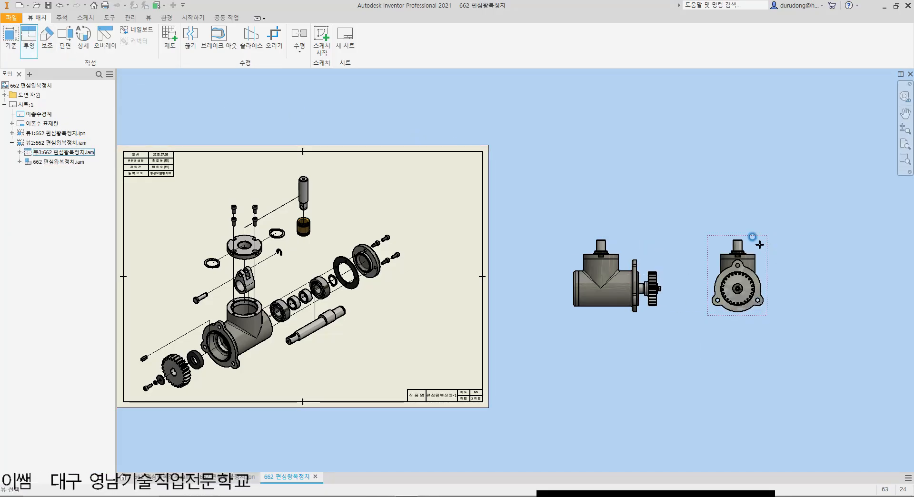
click(783, 185)
right_click(761, 187)
click(780, 187)
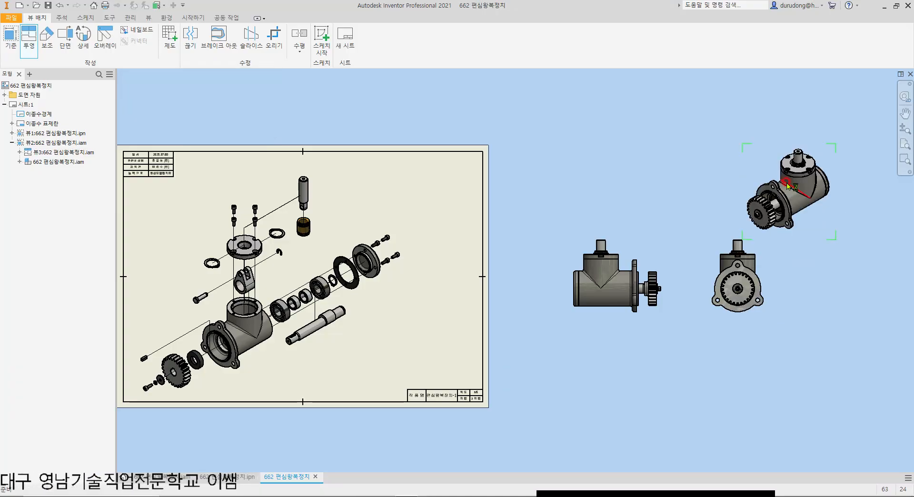
drag(829, 152, 478, 156)
click(580, 184)
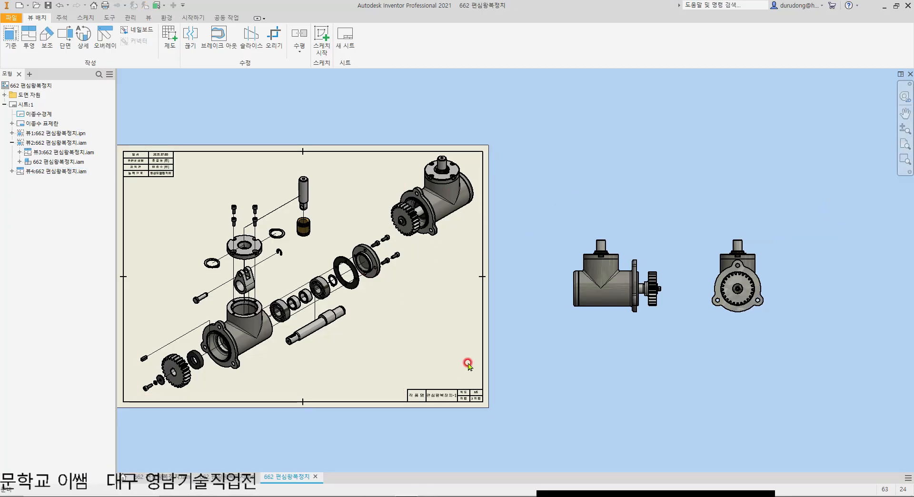
Step: Set the isometric view's scale to 1:1.2 and reposition it within the sheet's upper-right corner
middle_drag(398, 291, 474, 247)
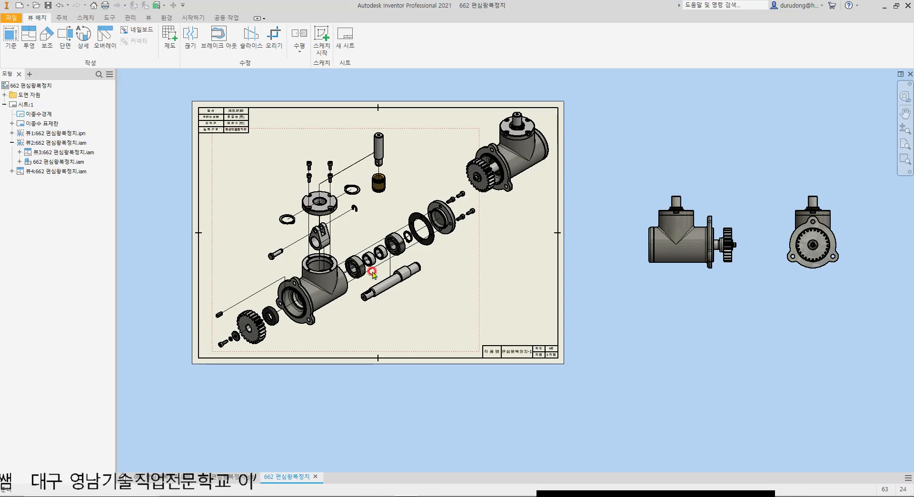
double_click(545, 199)
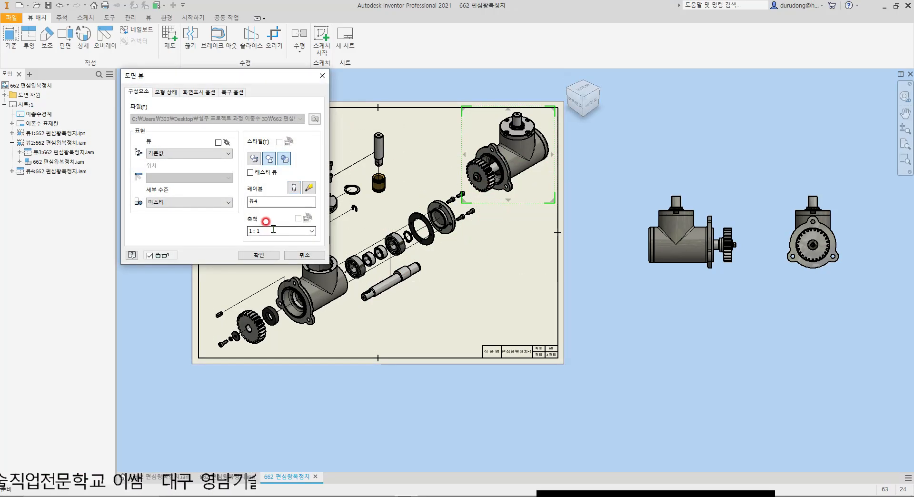
double_click(291, 231)
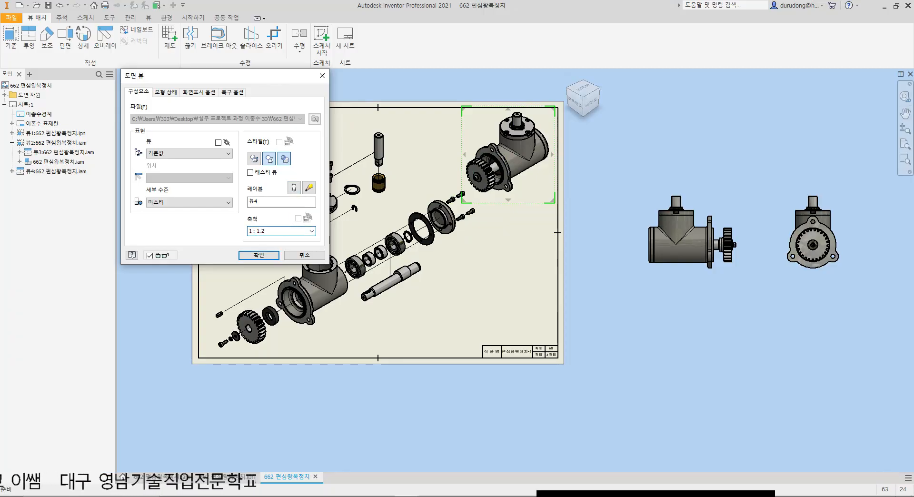
key(Return)
click(544, 127)
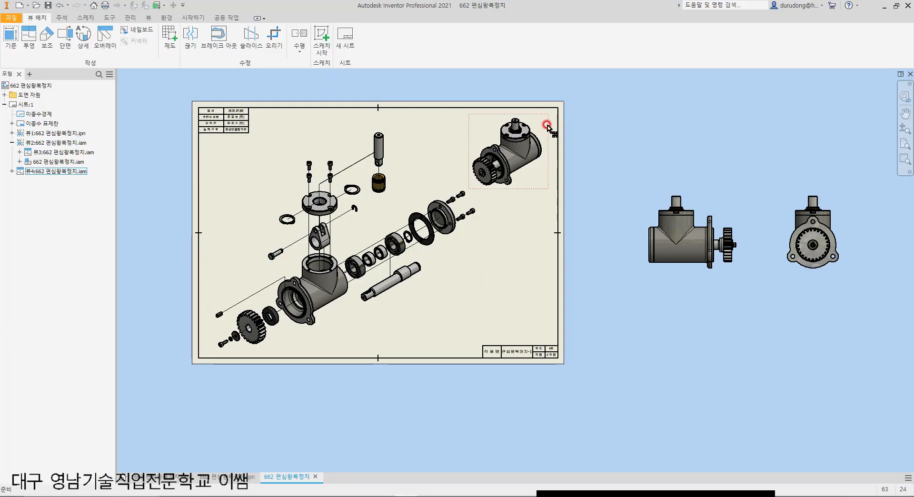
scroll(544, 127, up, 3)
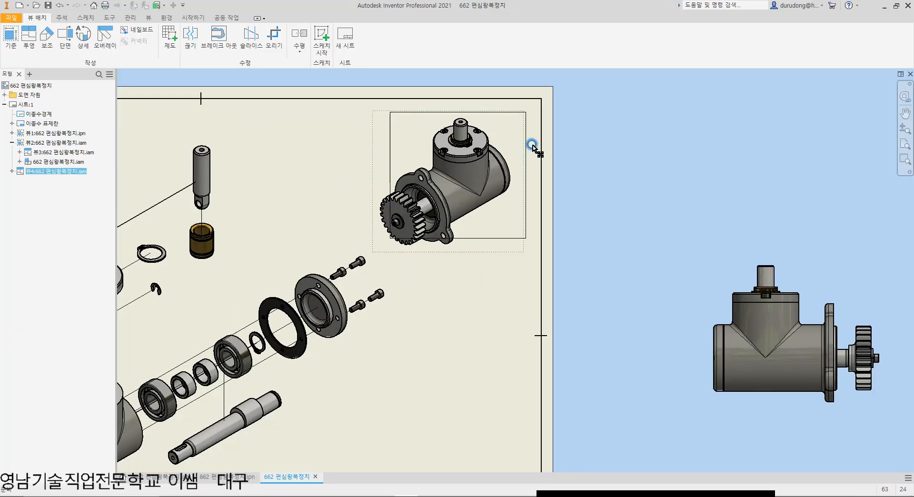
scroll(601, 192, down, 4)
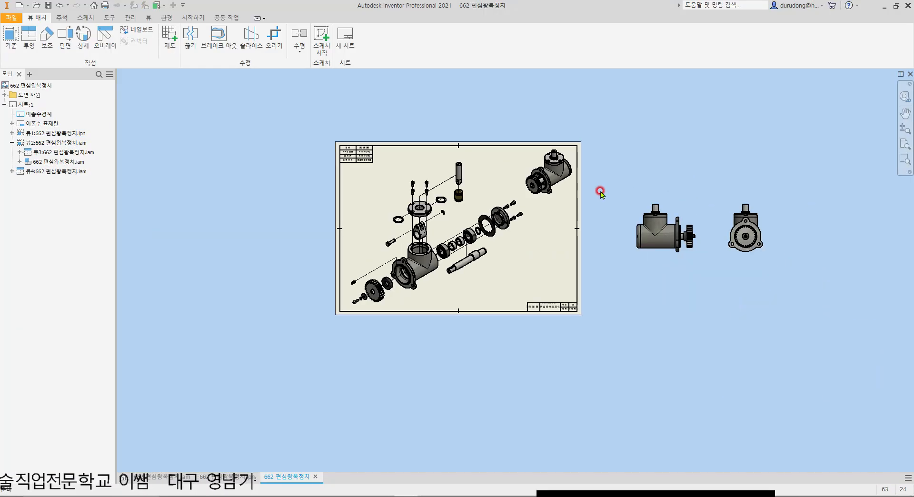
Step: Add a centred 5 mm text label reading "조립도 등각뷰" below the assembled isometric view
scroll(593, 200, up, 3)
scroll(603, 202, down, 3)
scroll(590, 198, up, 4)
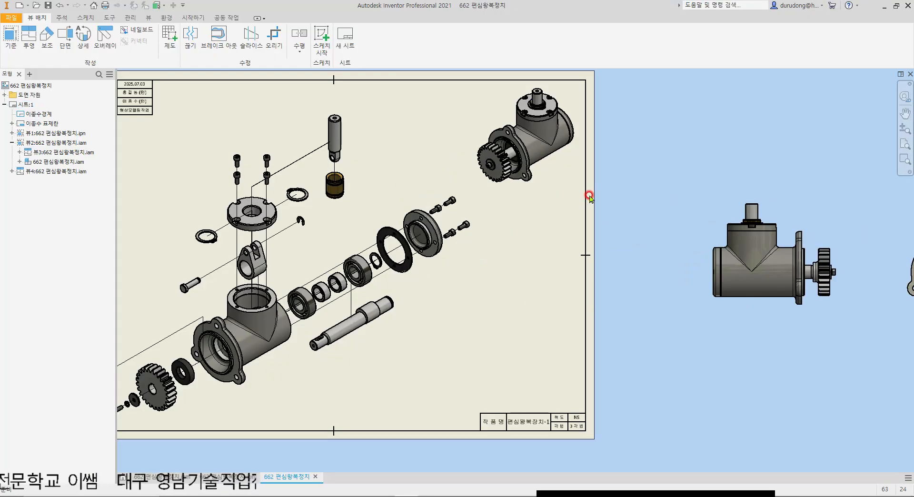
middle_drag(586, 196, 648, 203)
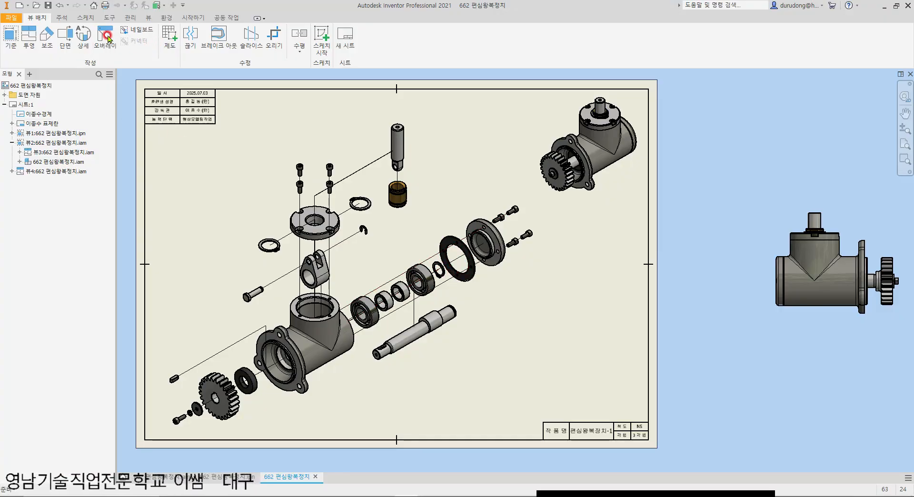
click(62, 18)
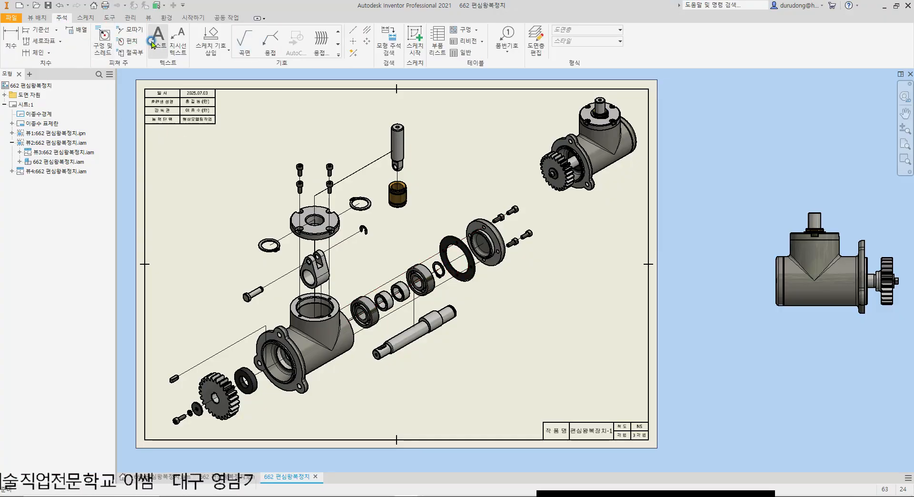
click(153, 44)
click(559, 201)
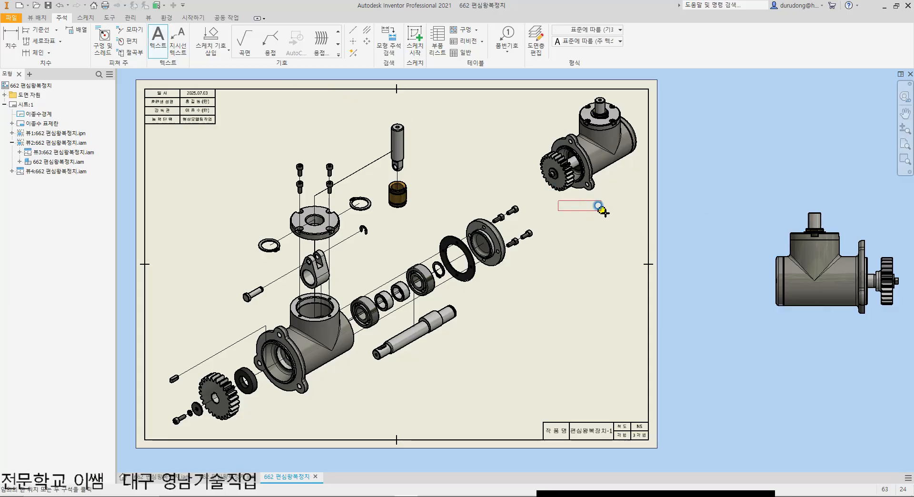
click(635, 228)
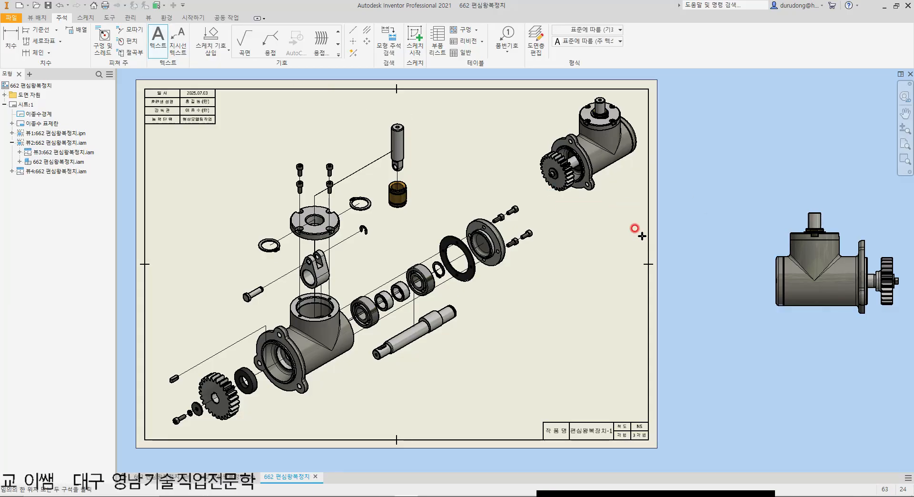
click(433, 224)
click(461, 246)
click(459, 239)
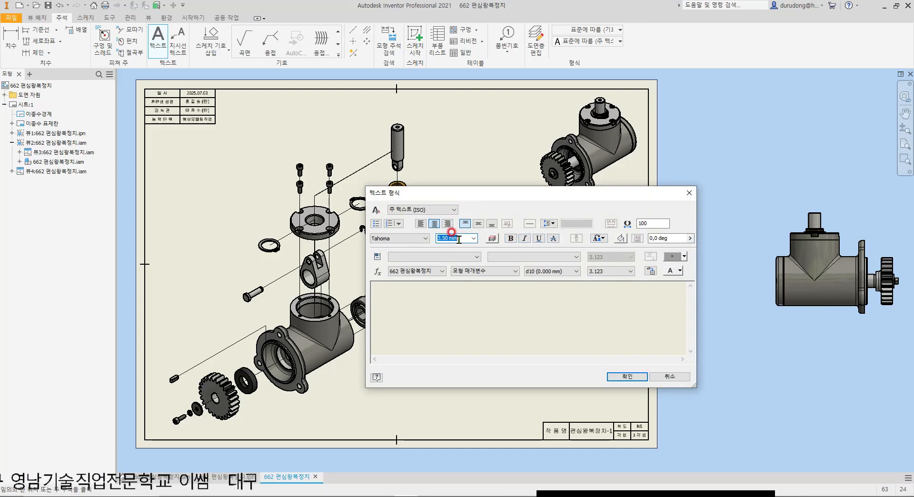
text(5)
click(456, 312)
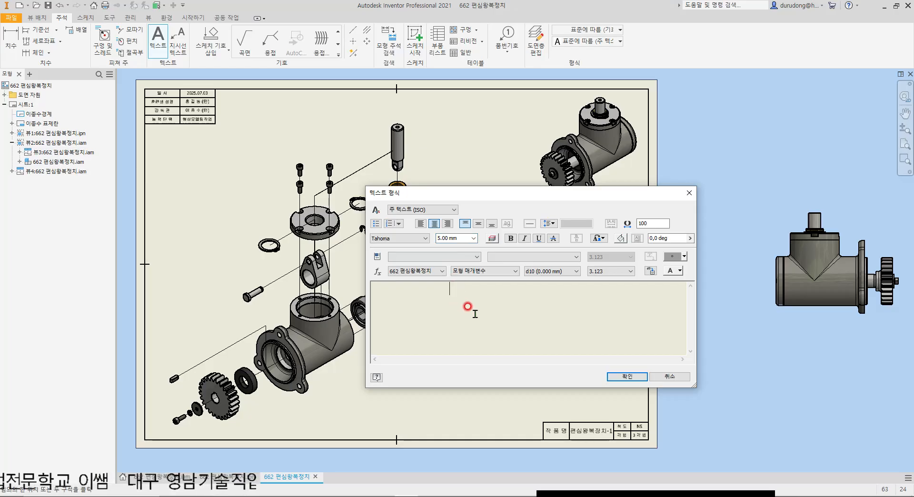
text(조립도 등각뷰)
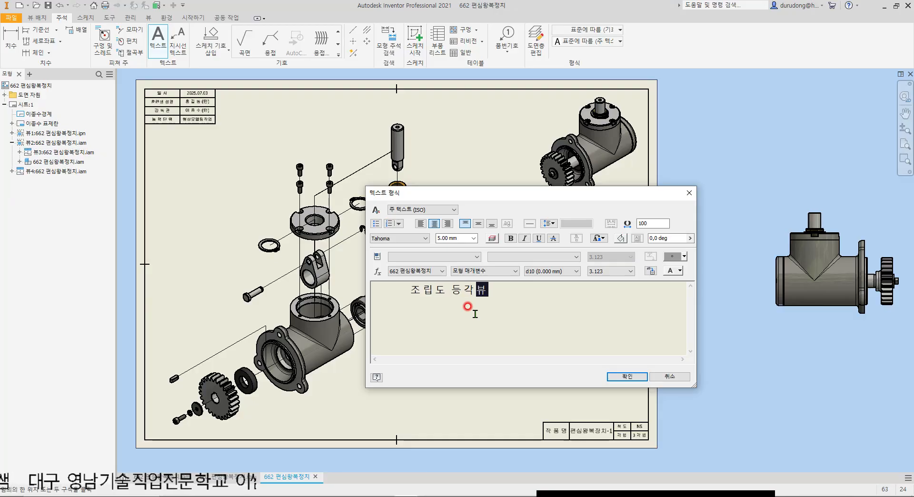
key(shift+Left)
click(625, 376)
Step: Shift the "조립도 등각뷰" label slightly and format its text as bold with middle vertical justification
scroll(616, 242, up, 3)
click(589, 217)
drag(587, 212, 596, 220)
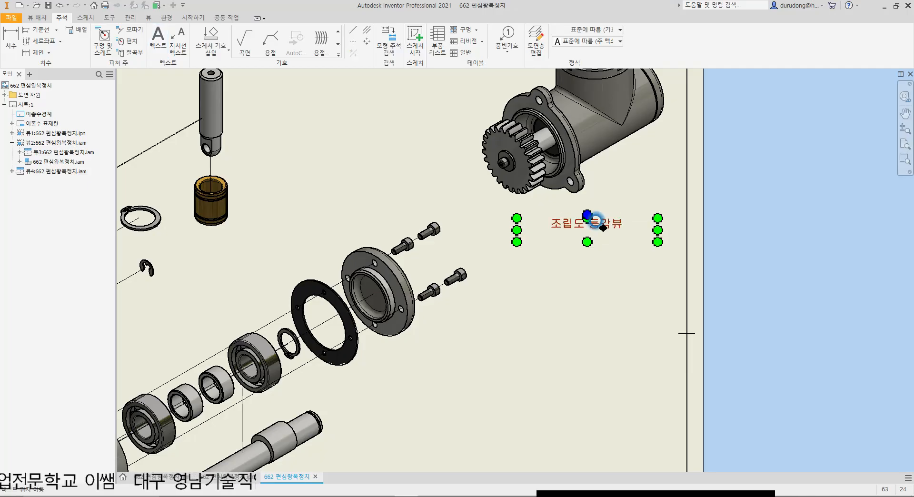
double_click(599, 217)
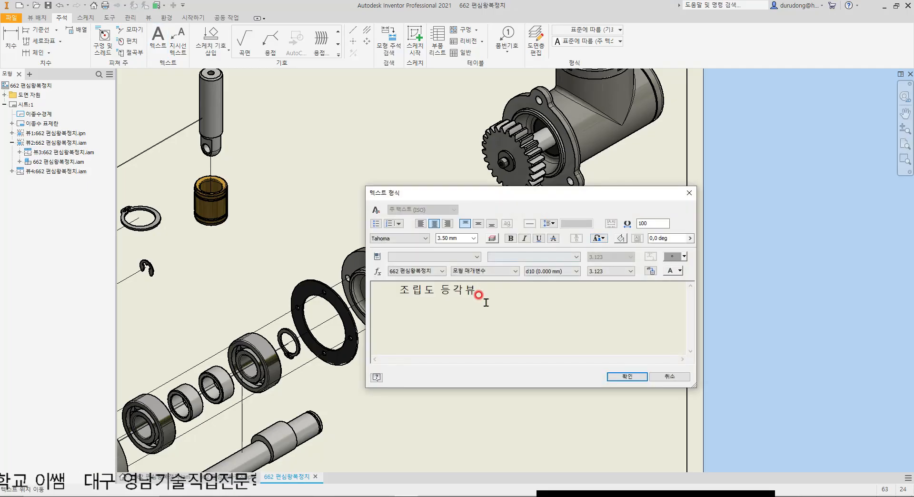
drag(480, 298, 400, 292)
click(478, 223)
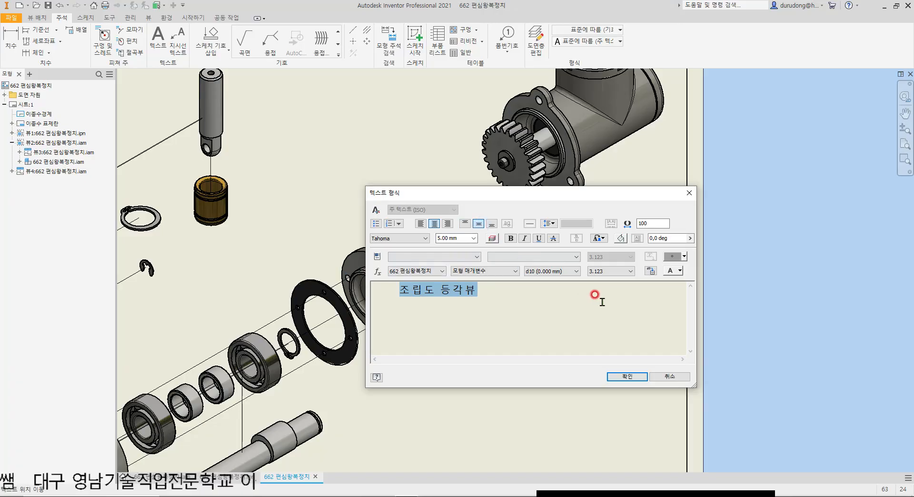
click(511, 238)
click(632, 376)
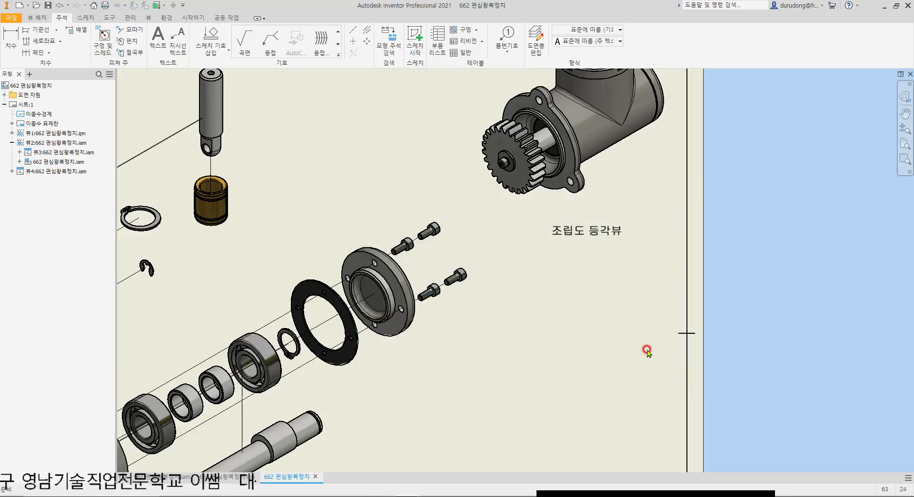
Step: Move the "조립도 등각뷰" label a little up and left, closer beneath the isometric view
click(615, 238)
drag(589, 225, 580, 218)
click(605, 284)
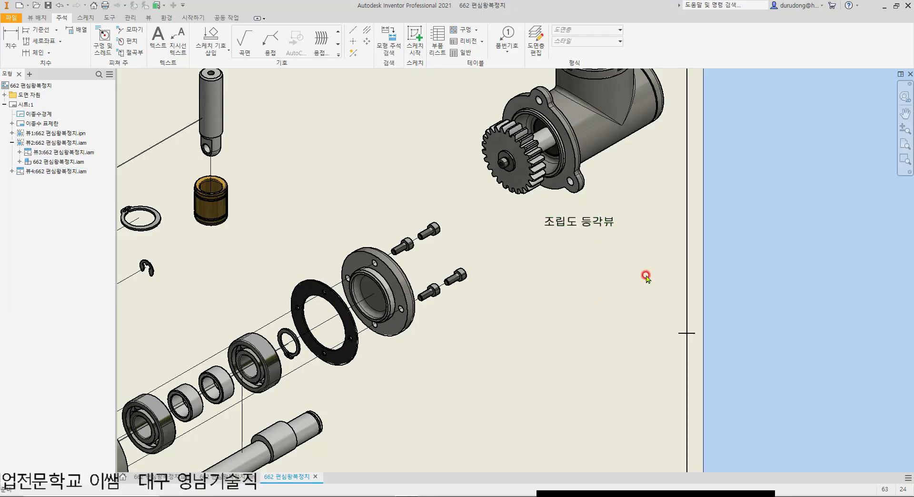
Step: Add a bold 5 mm text label reading "분해도 등각뷰" below the exploded view, centred horizontally and vertically
scroll(626, 268, down, 2)
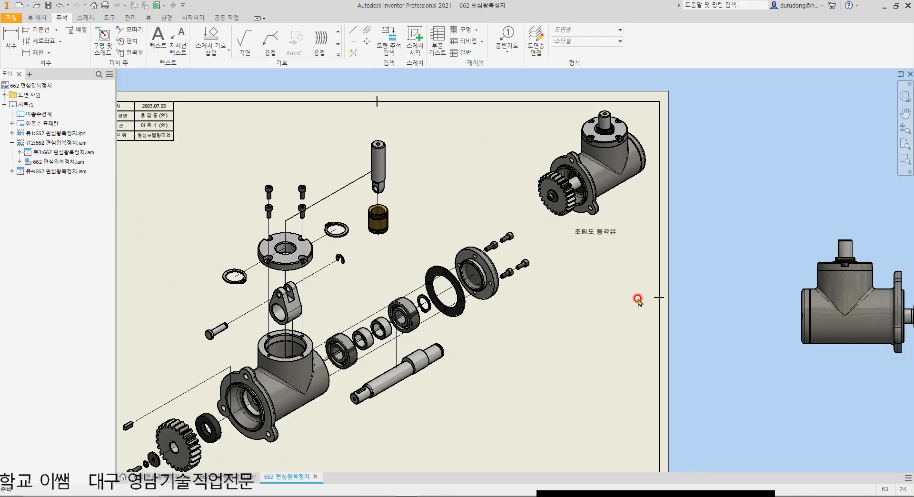
middle_drag(474, 330, 578, 245)
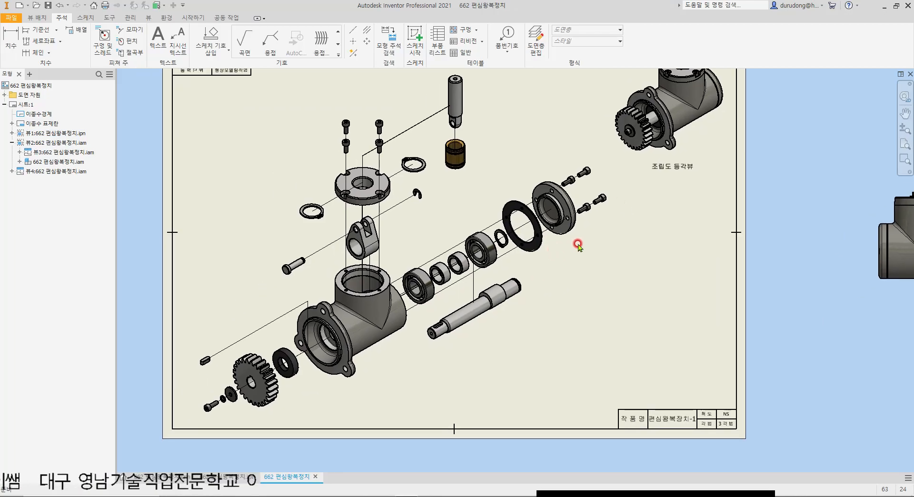
click(158, 37)
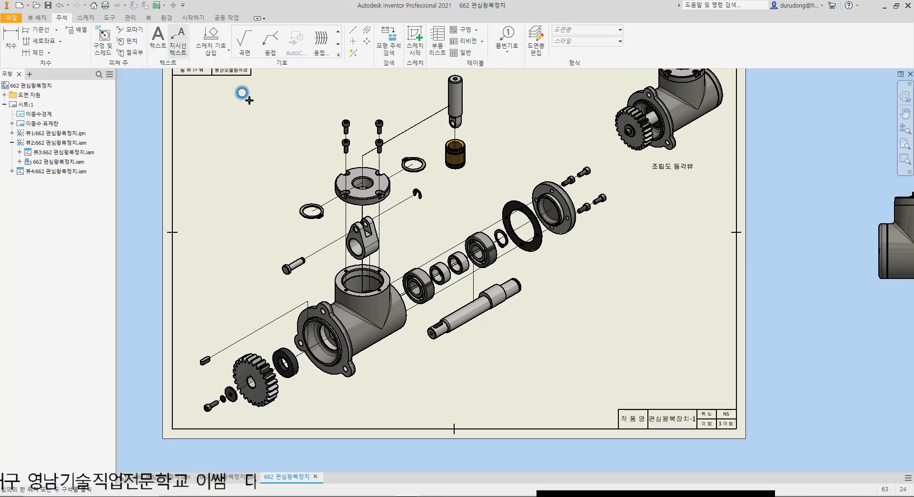
drag(374, 395, 501, 420)
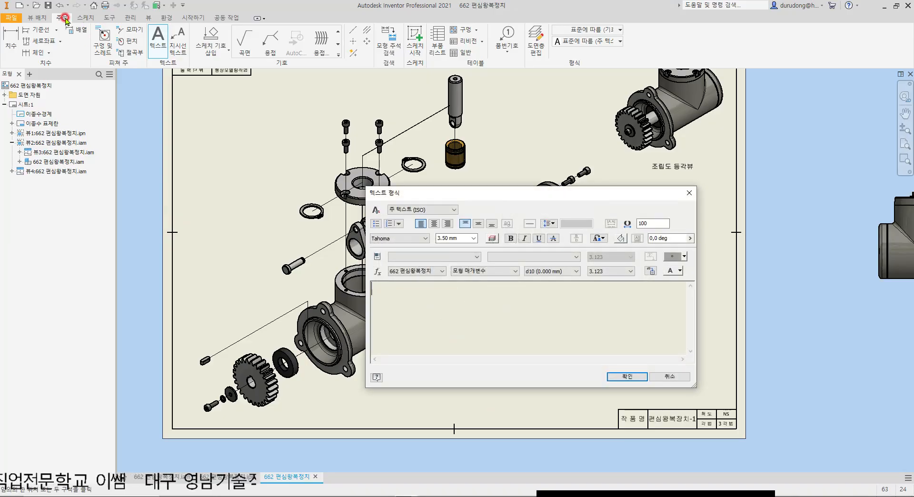
click(434, 223)
click(479, 224)
click(459, 238)
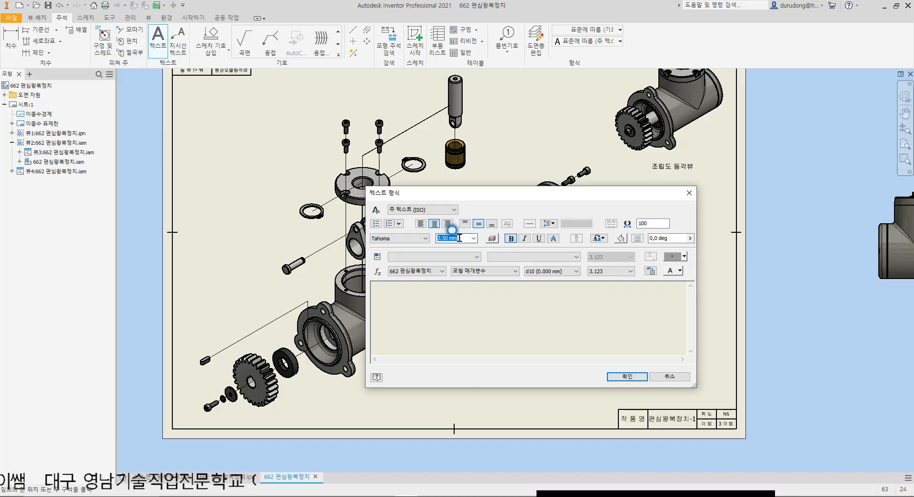
click(495, 292)
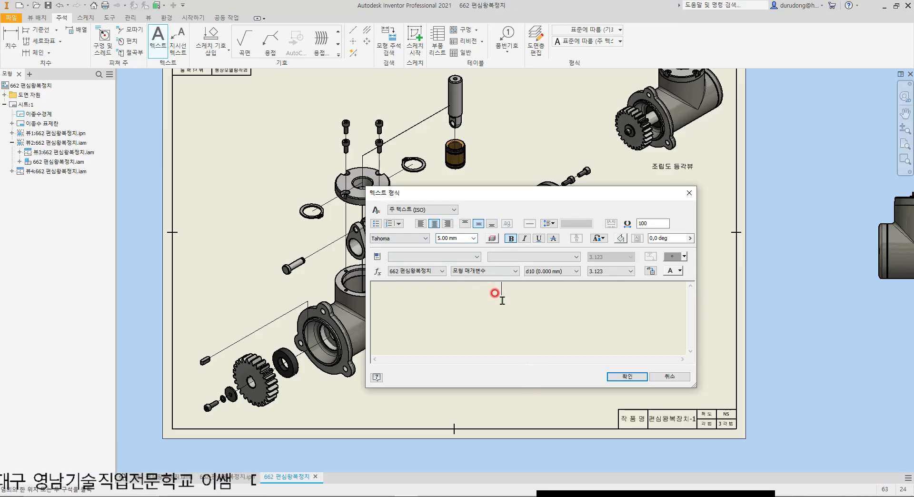
text(분)
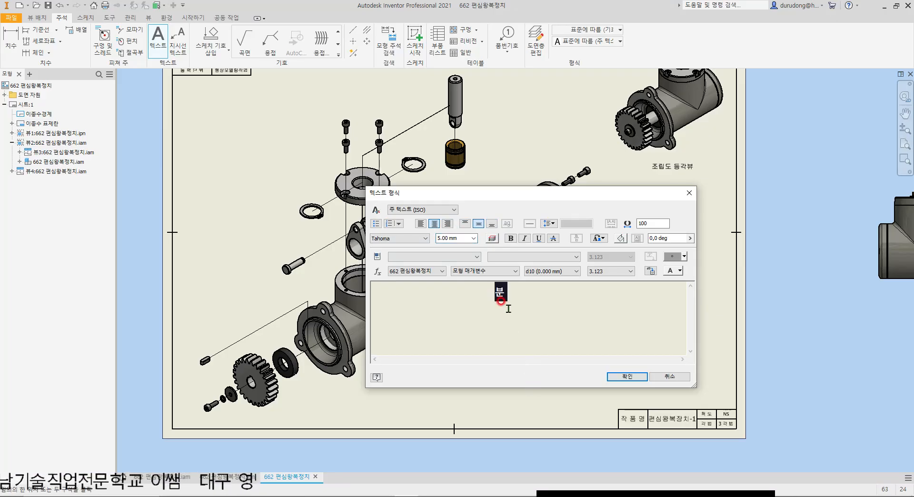
text(해도 등각뷰)
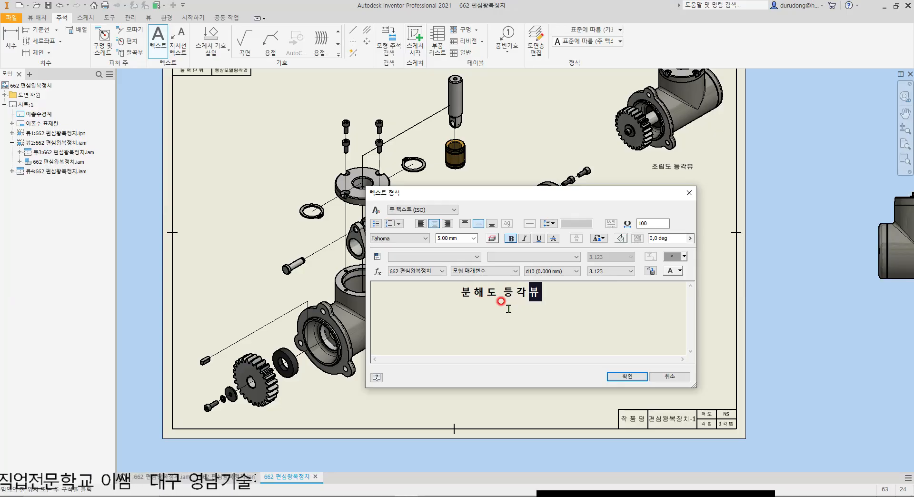
click(627, 377)
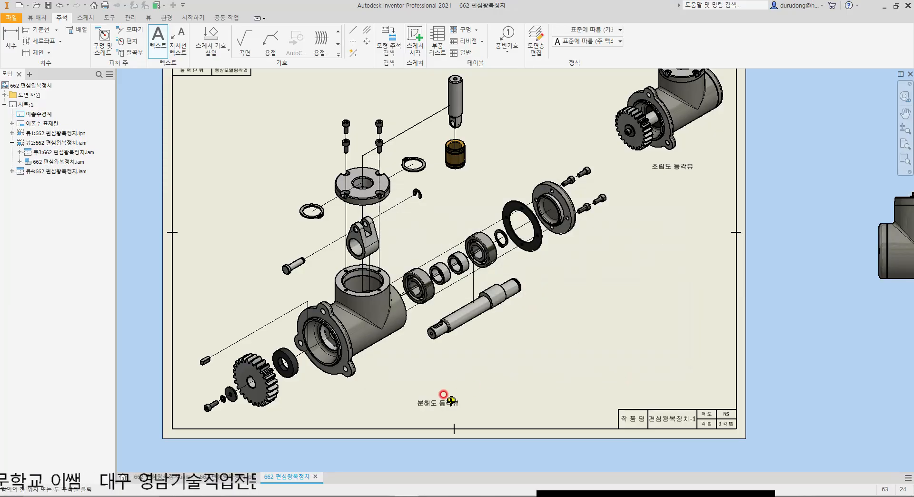
Step: Move the "분해도 등각뷰" label upward, closer to the exploded view
click(438, 401)
drag(439, 400, 436, 377)
click(589, 383)
click(436, 382)
click(602, 299)
Step: Underline the whole text of the "분해도 등각뷰" label below the exploded view
scroll(497, 395, up, 3)
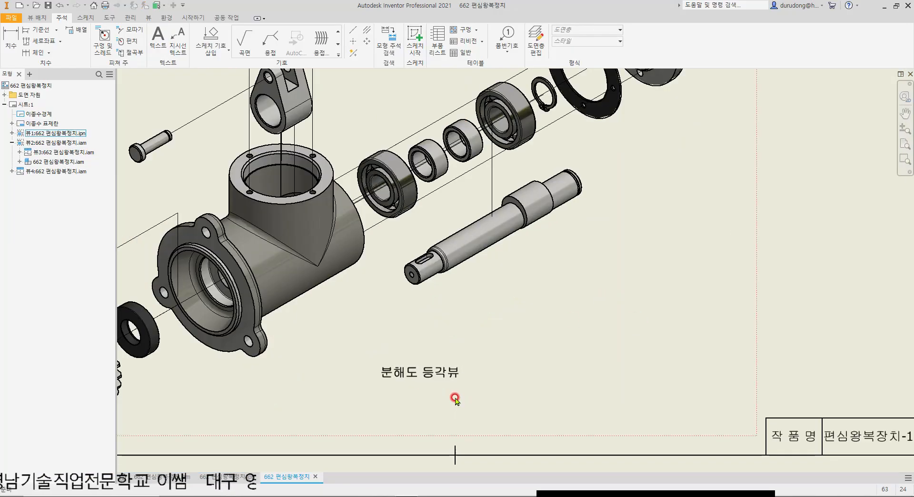
click(453, 372)
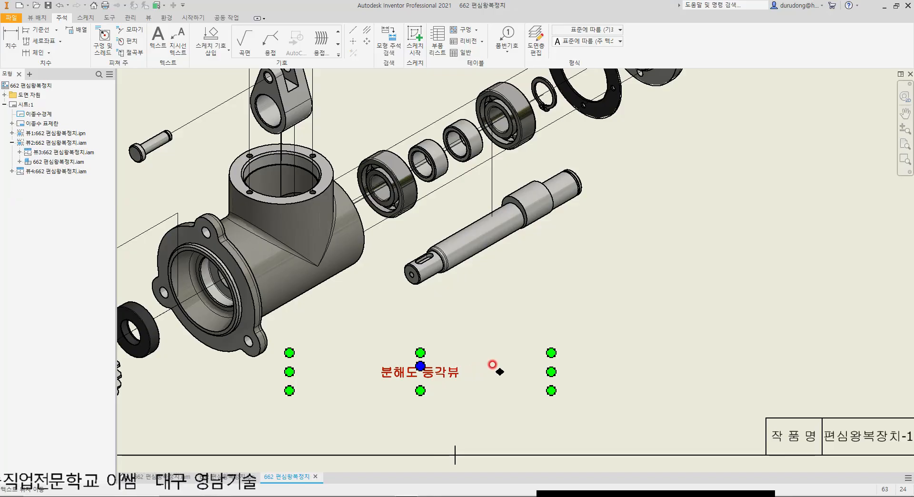
double_click(488, 367)
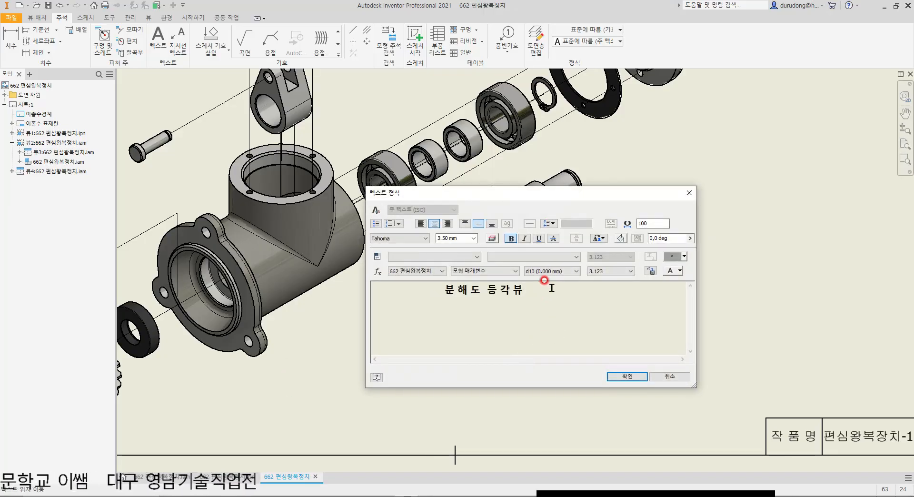
drag(545, 281, 381, 289)
click(539, 238)
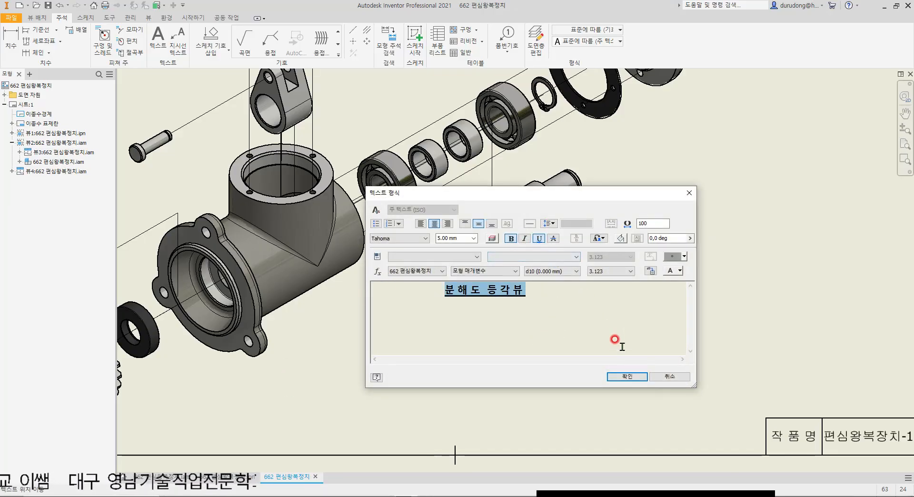
click(624, 376)
Step: Underline the whole text of the "조립도 등각뷰" label below the assembled isometric view
scroll(620, 296, down, 4)
scroll(625, 246, up, 5)
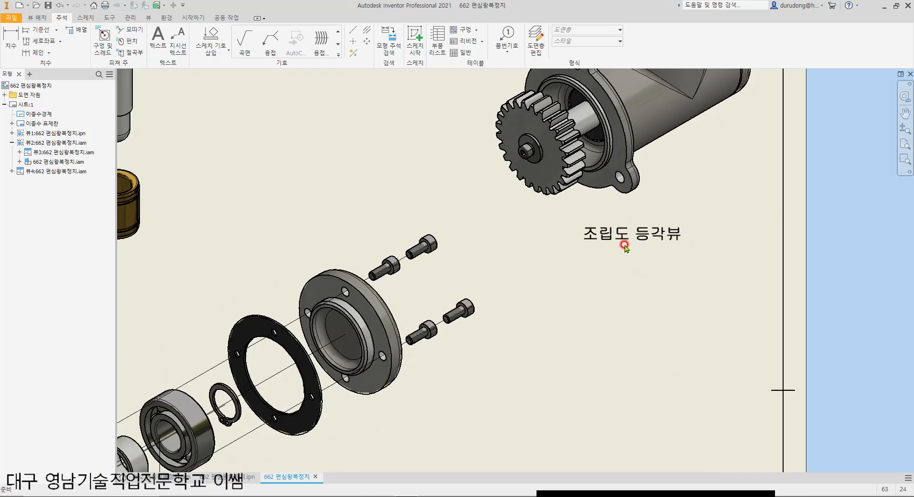
click(625, 245)
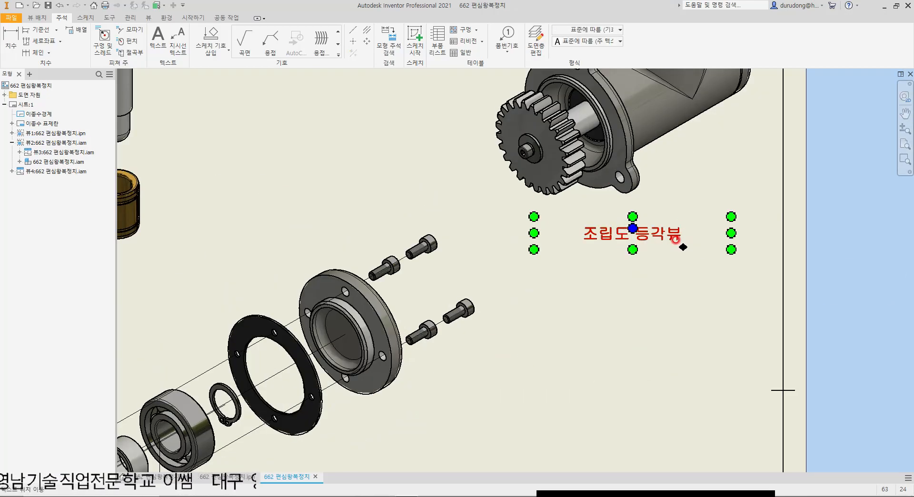
double_click(675, 239)
drag(505, 293, 369, 305)
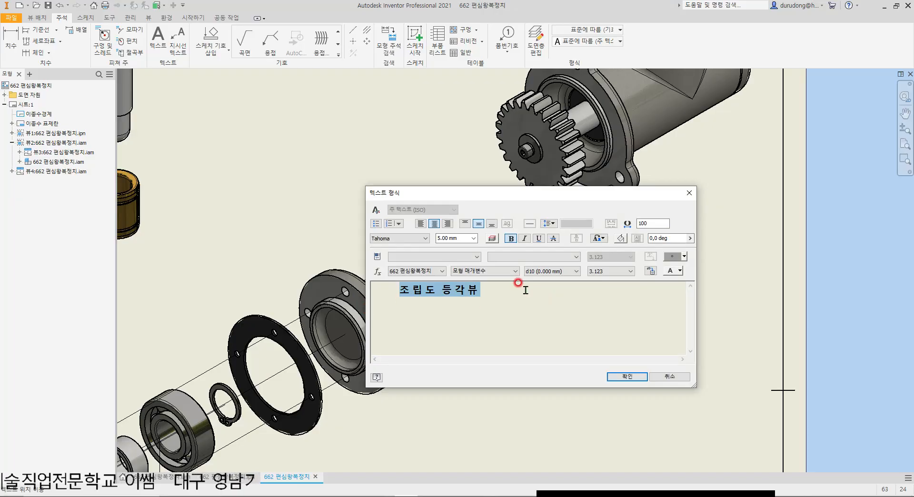
click(538, 238)
click(627, 377)
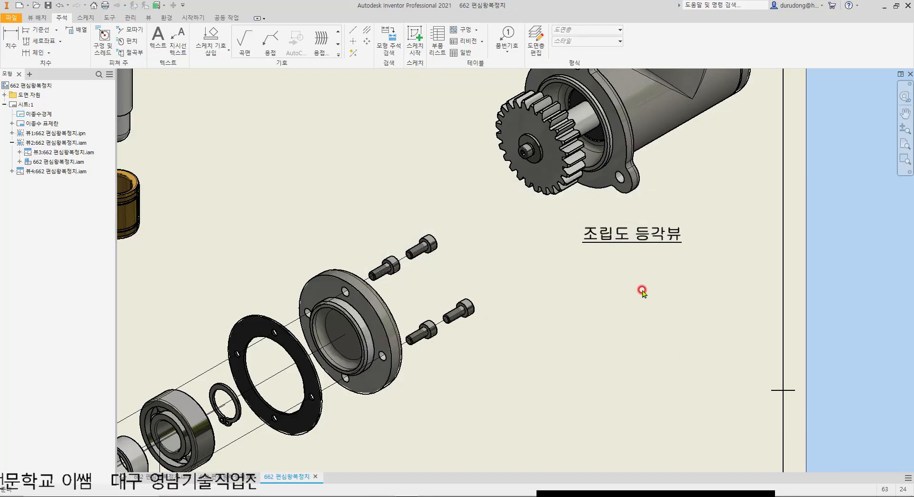
Step: Add a second blank sheet to the drawing, check sheet 1's layout, and return to the blank sheet
scroll(611, 303, down, 5)
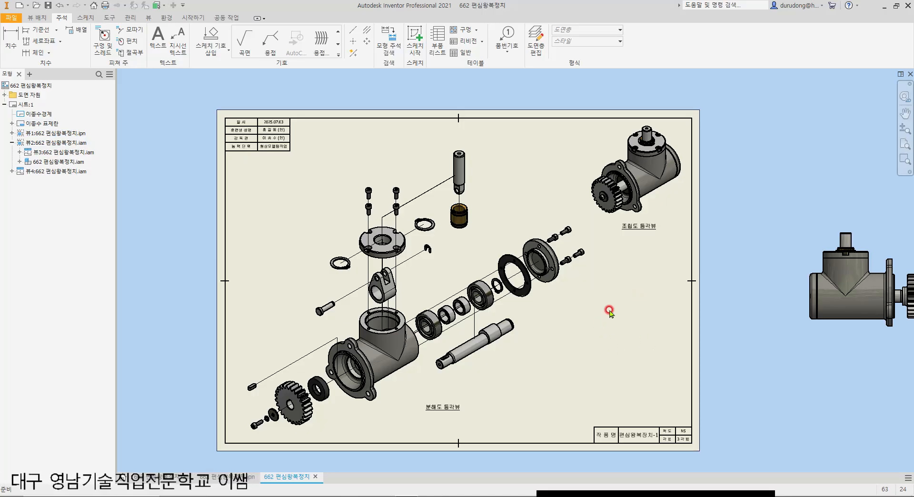
middle_drag(604, 320, 639, 295)
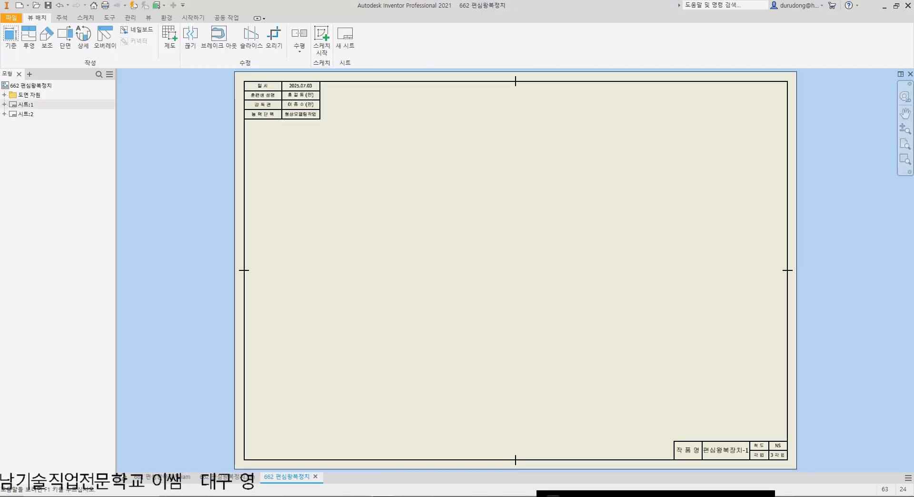
double_click(13, 106)
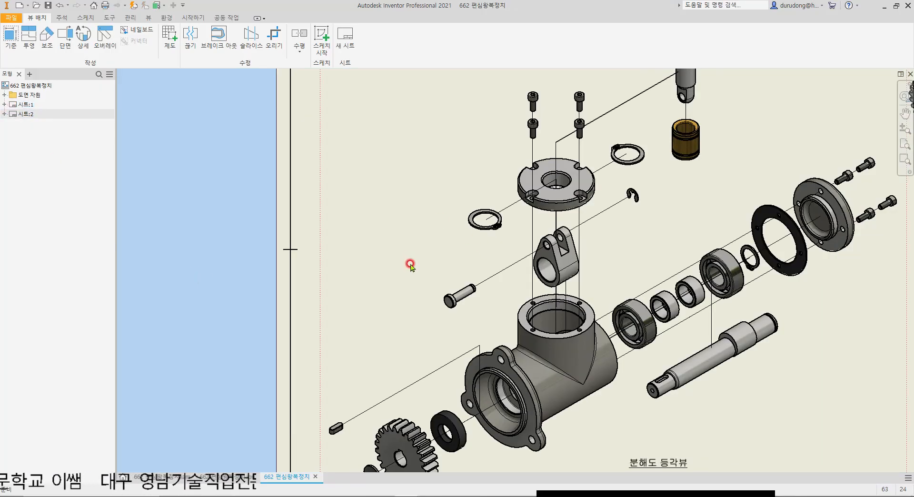
scroll(438, 268, down, 5)
scroll(573, 244, up, 3)
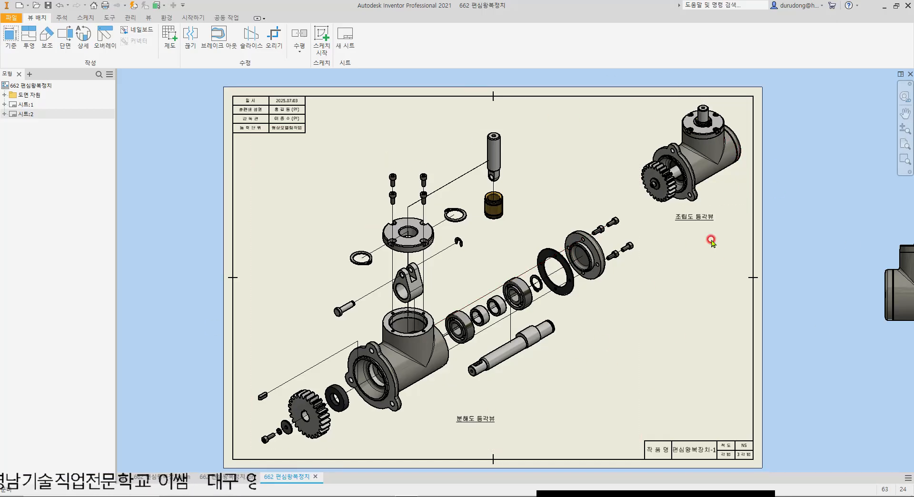
double_click(23, 105)
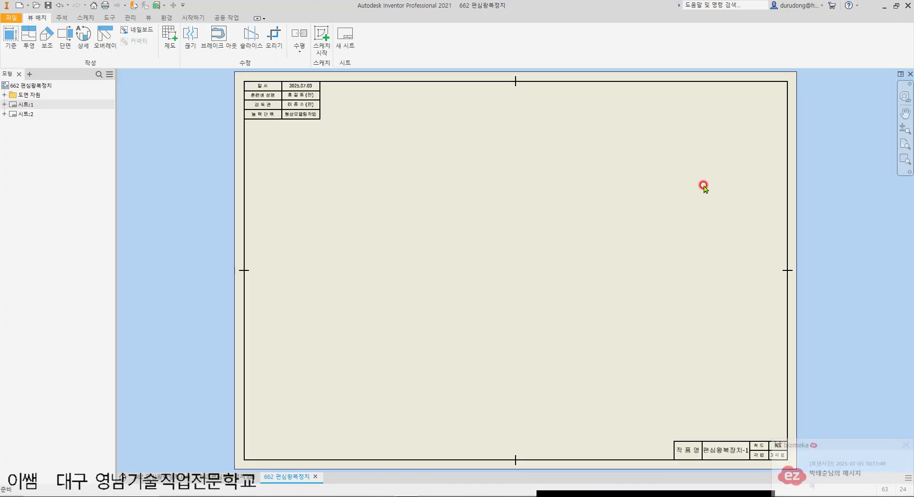
click(906, 445)
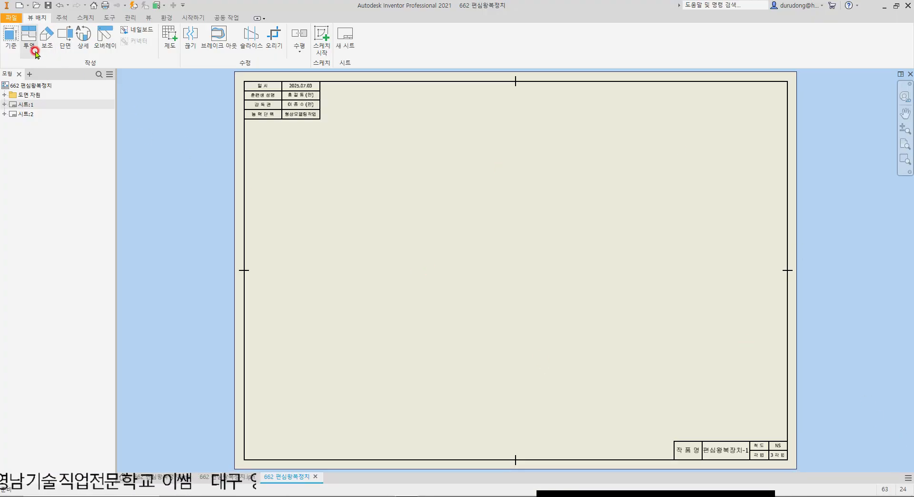
Step: Place a 1:1 front base view of 662 편심왕복장치.iam on the blank sheet with a projected side view showing the gear face
click(10, 42)
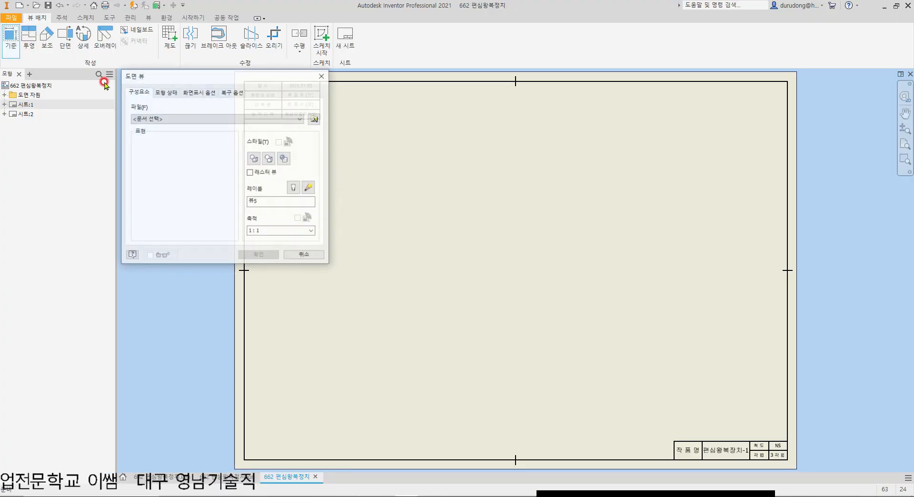
click(317, 118)
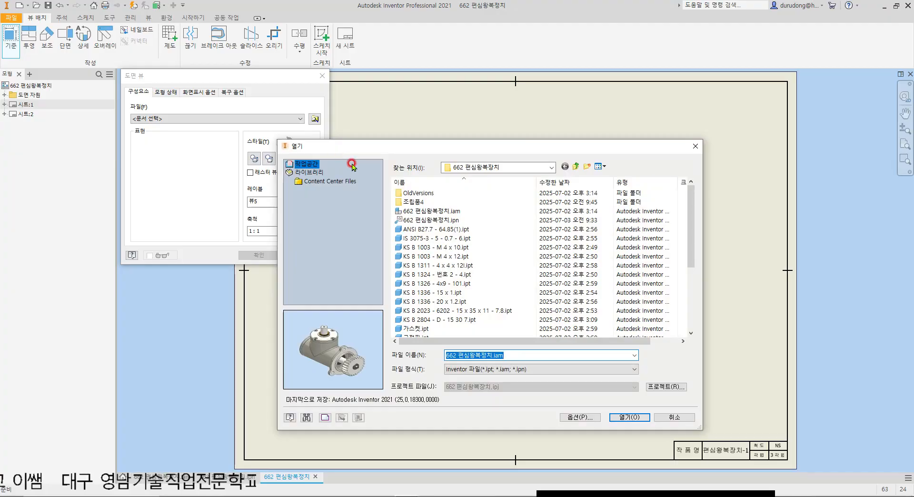
click(431, 211)
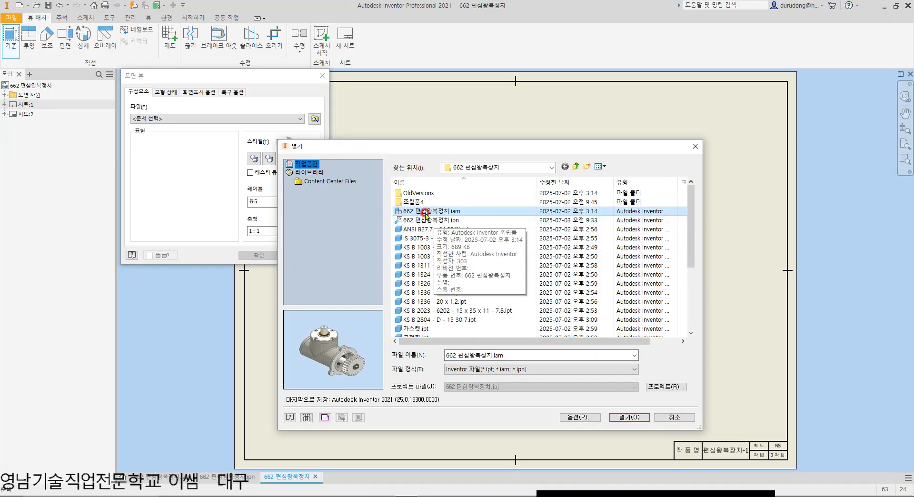
double_click(425, 213)
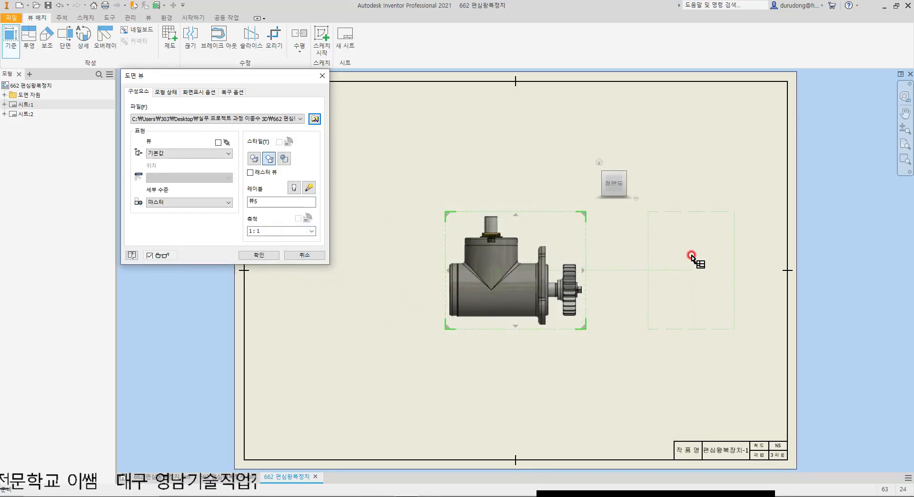
click(699, 255)
right_click(699, 256)
click(736, 256)
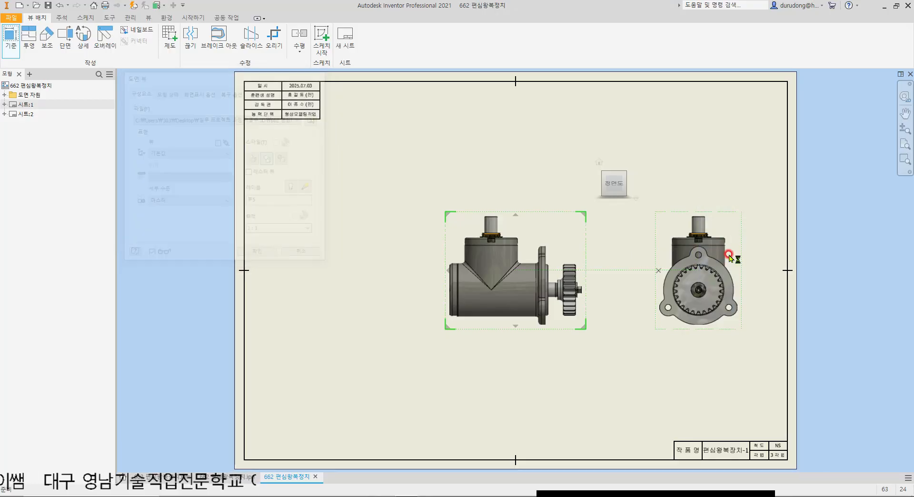
Step: Change the front base view's display style to shaded, with the projected side view following it
double_click(660, 224)
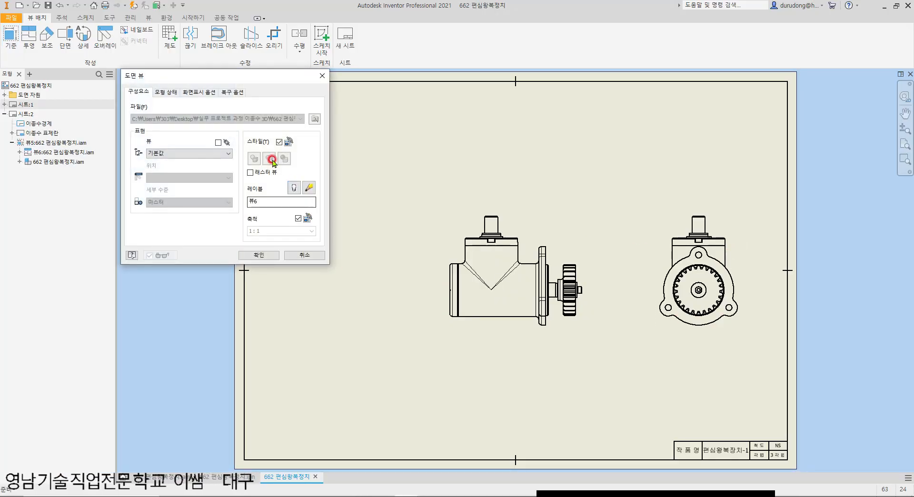
key(Escape)
double_click(582, 229)
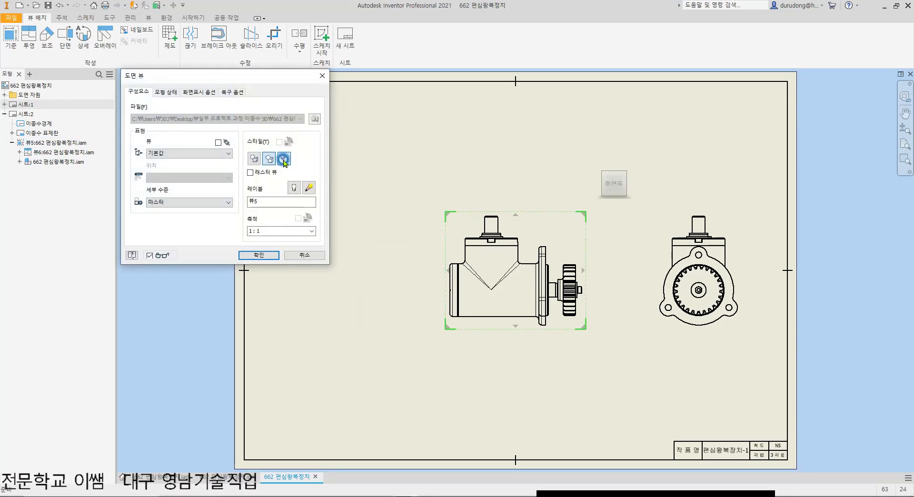
click(186, 93)
click(258, 256)
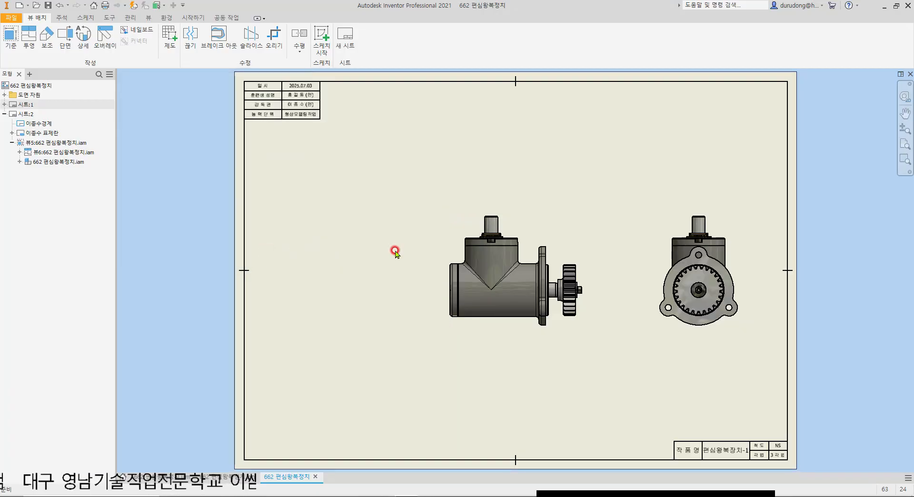
Step: Move the front and side views off the sheet past its right edge, and shift the side view slightly farther from the front view
scroll(630, 222, down, 3)
mouse_move(510, 192)
mouse_down()
mouse_move(401, 245)
mouse_move(739, 220)
mouse_move(691, 220)
mouse_up()
scroll(749, 286, up, 3)
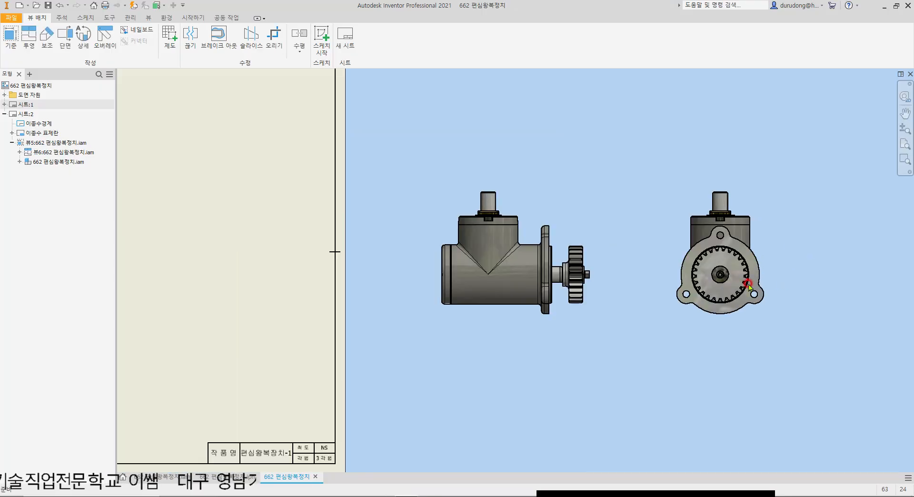
middle_drag(715, 289, 603, 315)
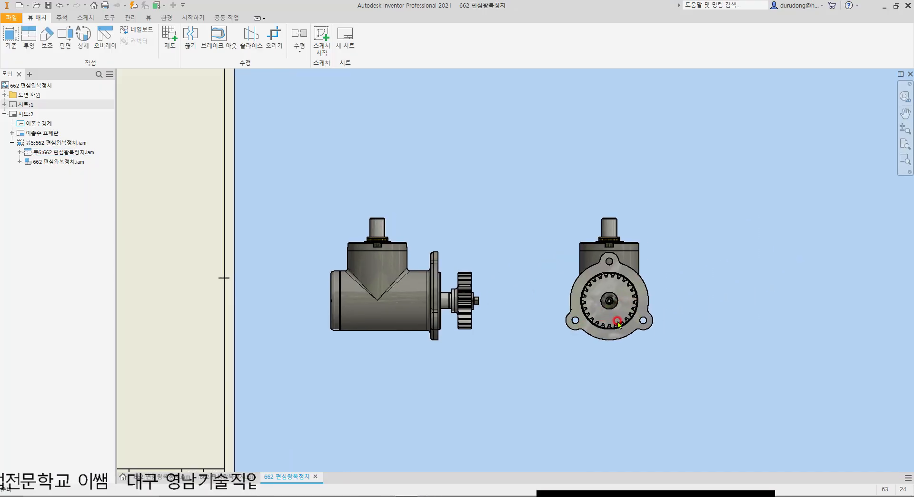
drag(667, 229, 668, 184)
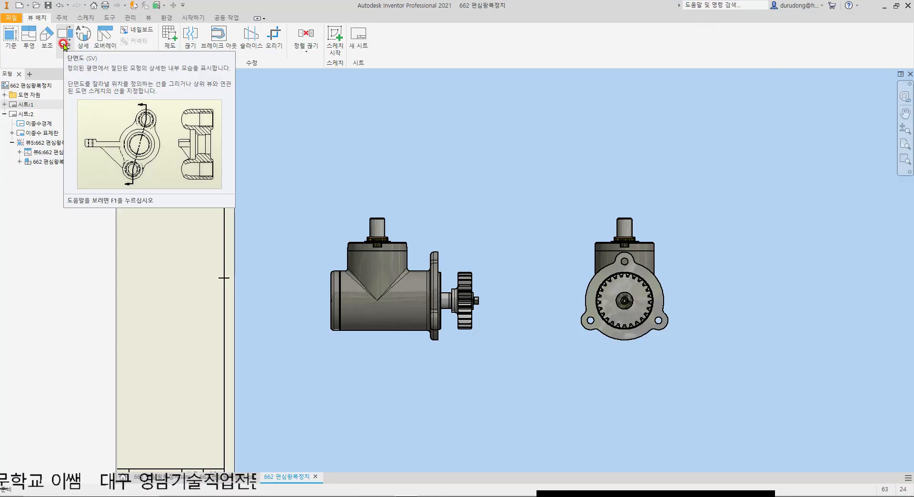
Step: Start a section view from the projected side view and draw its cutting line vertically from above the upper shaft to the gear centre
scroll(374, 272, up, 3)
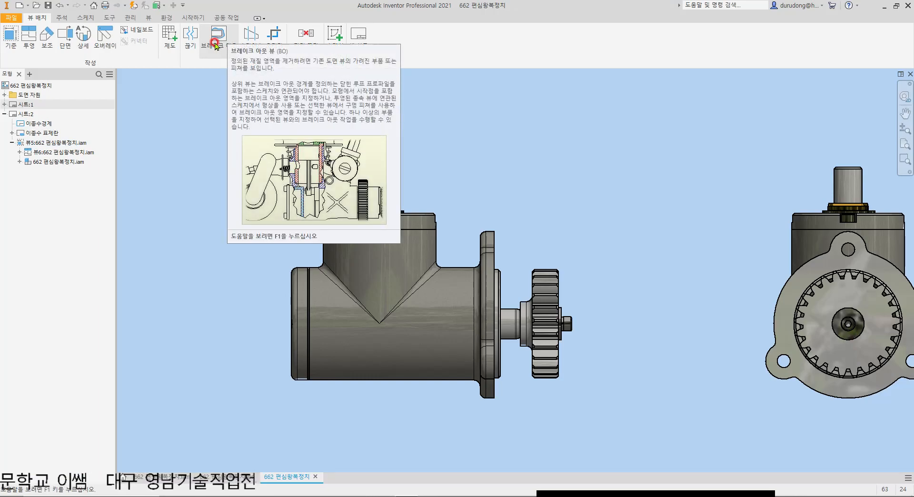
click(63, 47)
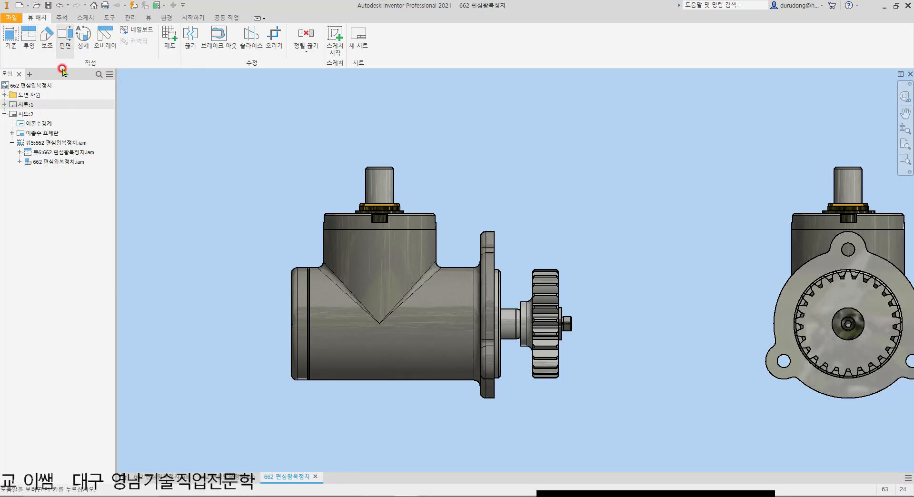
scroll(144, 123, down, 5)
scroll(144, 122, up, 3)
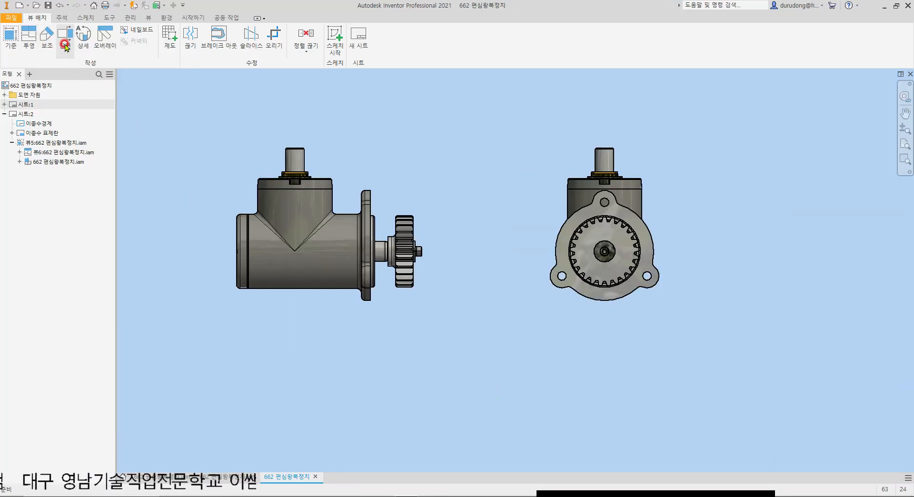
click(64, 45)
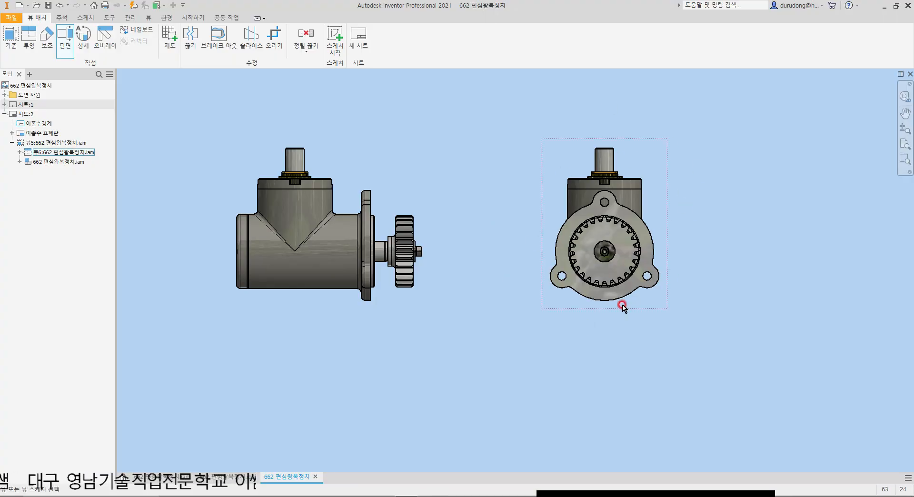
click(106, 44)
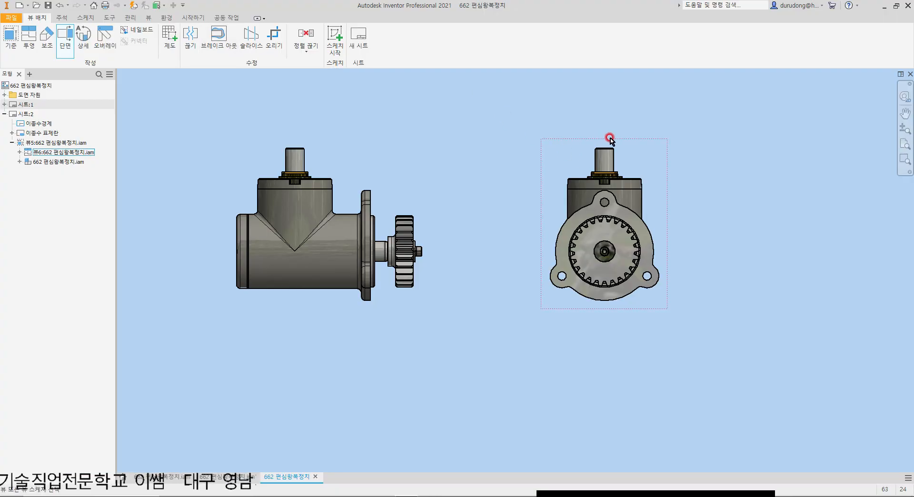
click(656, 152)
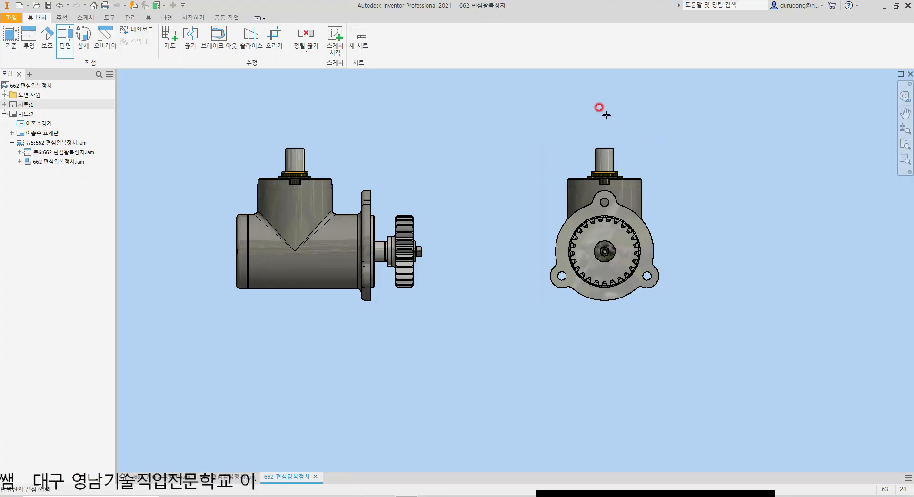
scroll(616, 123, up, 3)
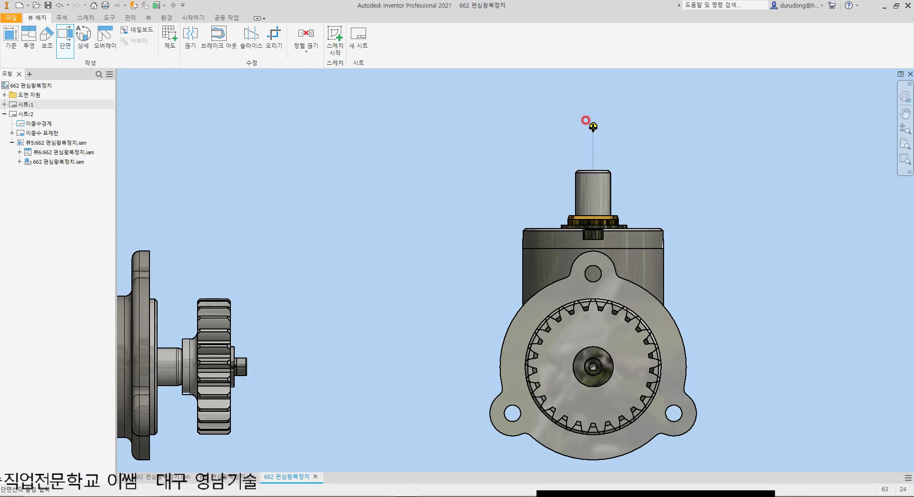
click(593, 126)
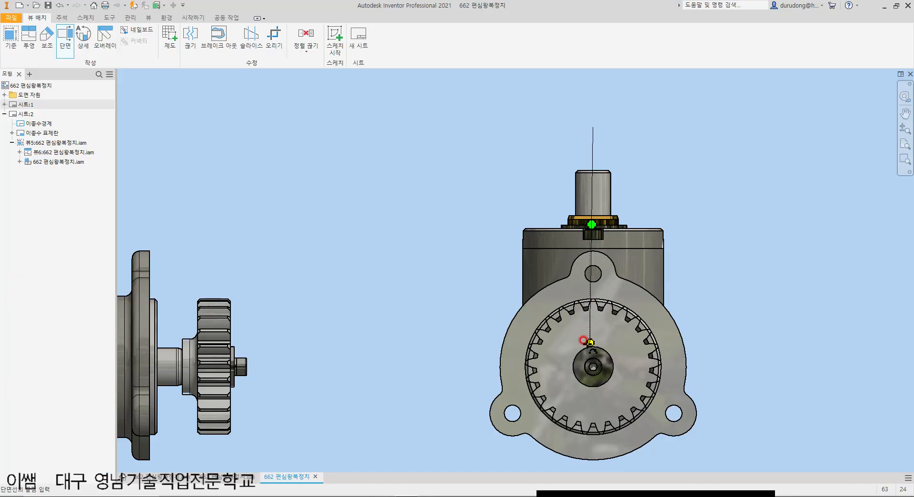
scroll(591, 364, up, 3)
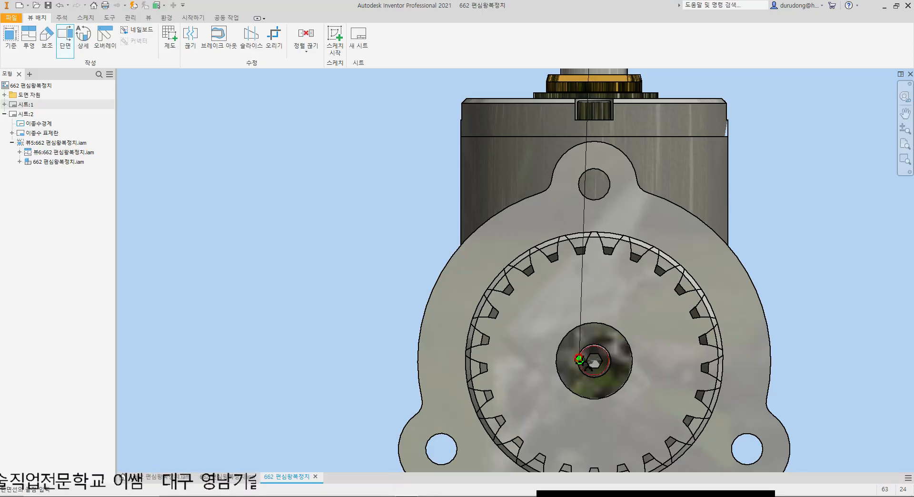
scroll(591, 362, up, 3)
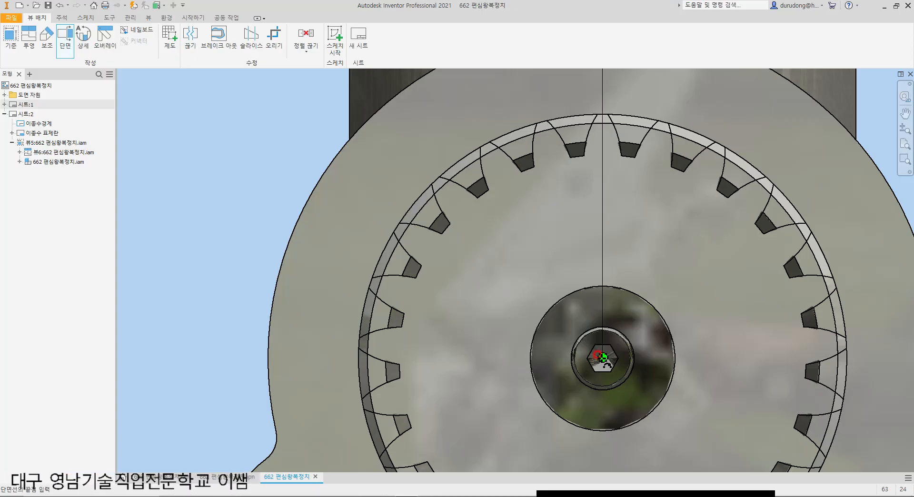
click(603, 357)
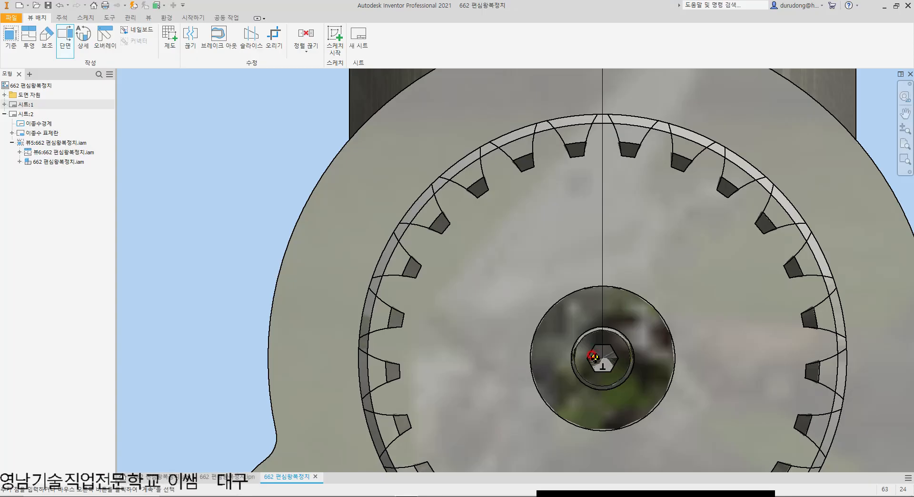
Step: Extend the cutting line horizontally from the gear centre past the flange and place the 1:1 section view A beside the side view
scroll(602, 357, down, 5)
scroll(616, 360, up, 4)
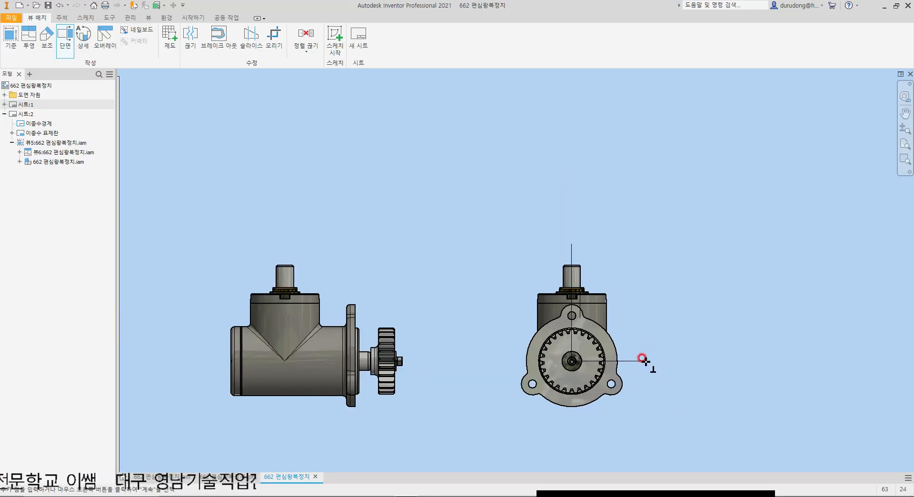
click(645, 362)
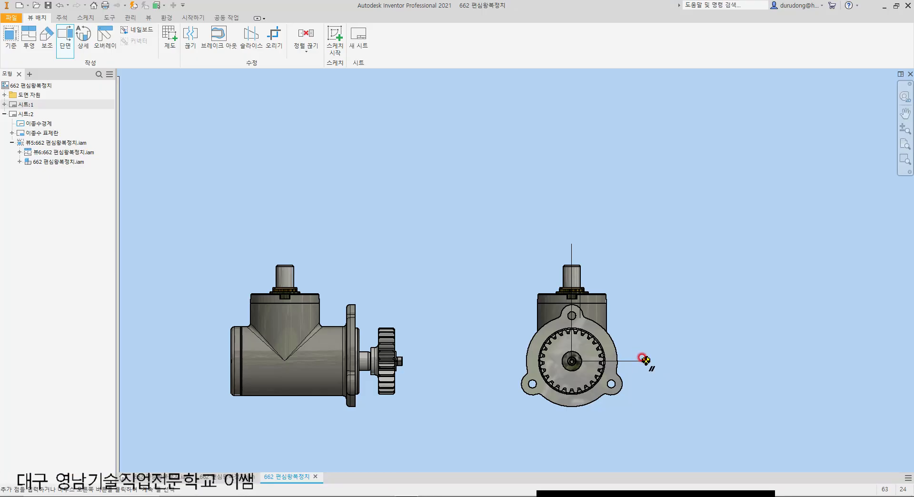
right_click(645, 361)
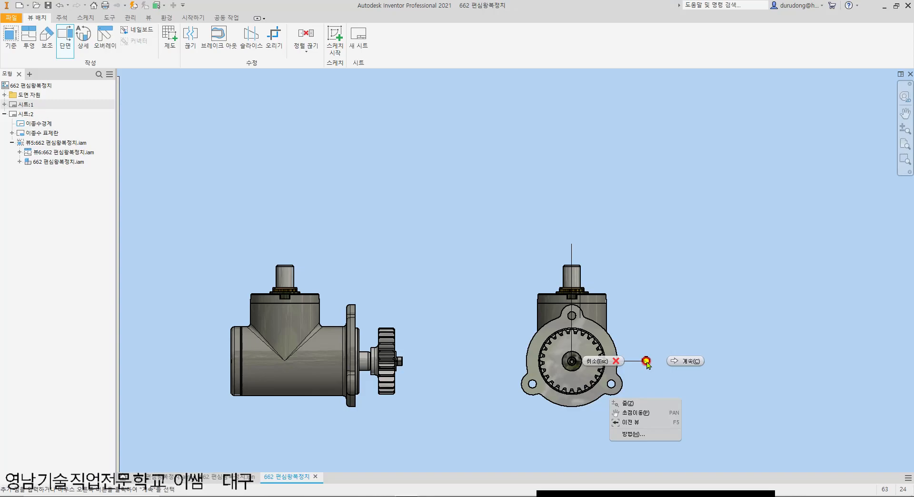
click(670, 354)
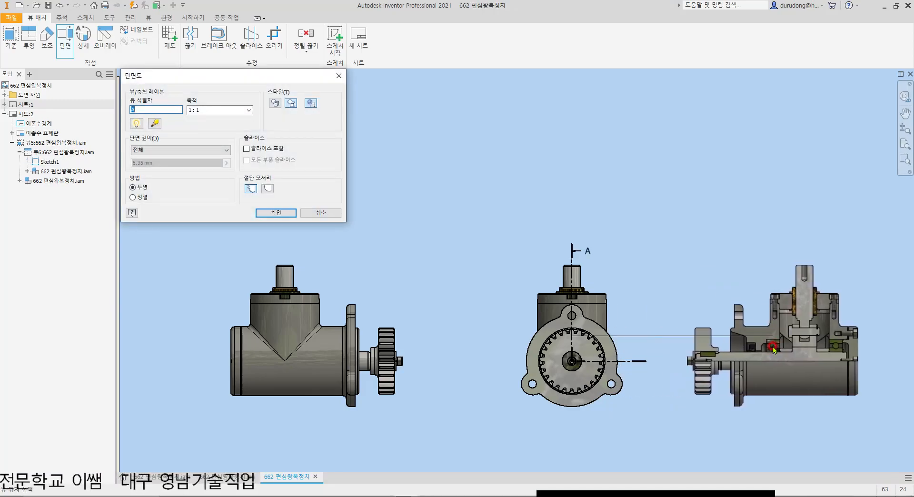
click(796, 351)
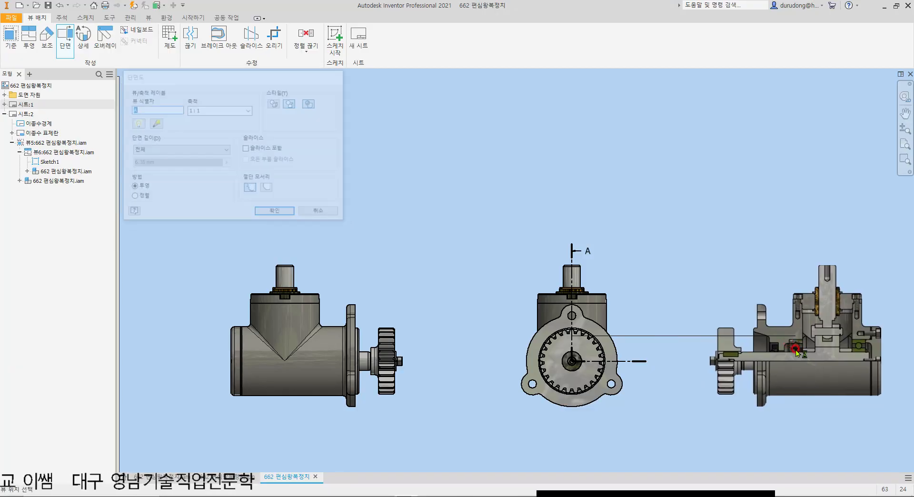
Step: Examine section view A-A, checking how the shaft, slider, pin, key, bearings and bolts are cut and hatched
scroll(843, 364, up, 3)
middle_drag(843, 366, 724, 321)
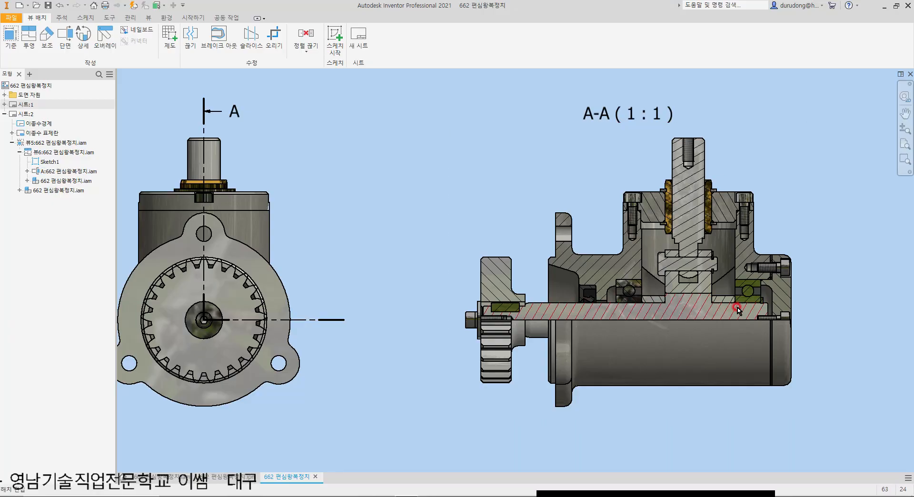
scroll(638, 280, down, 3)
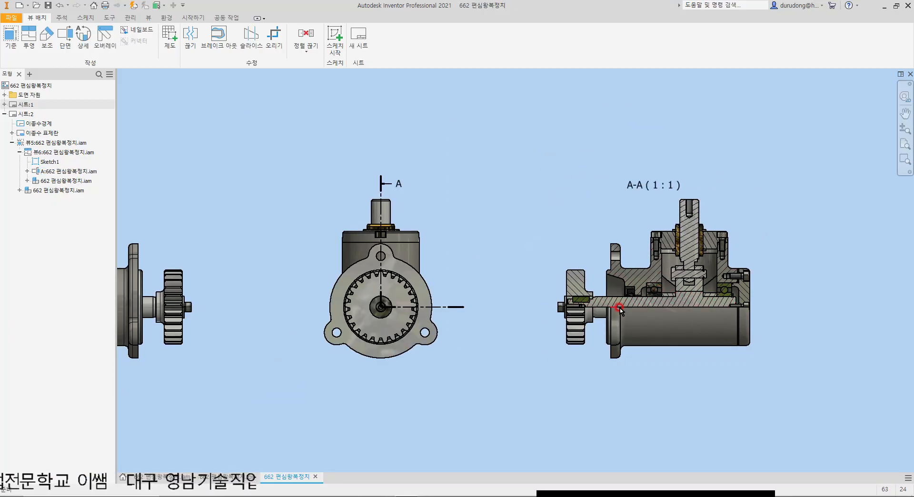
scroll(728, 286, up, 2)
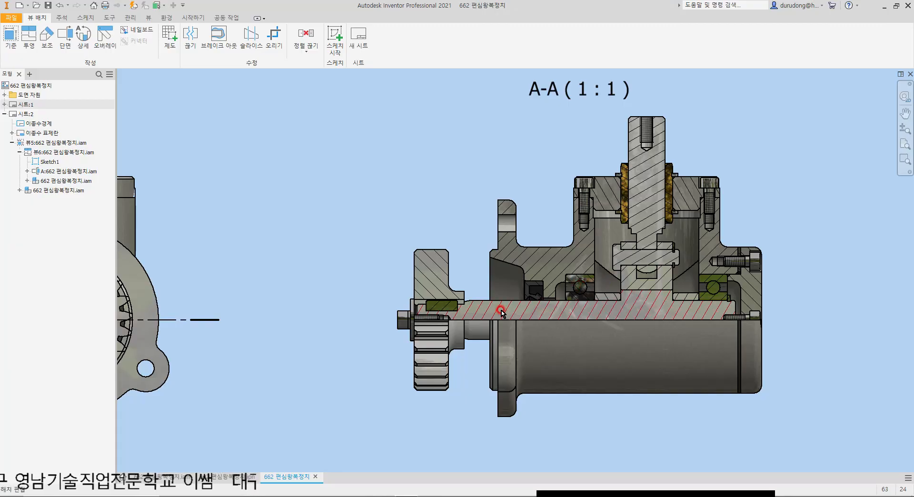
scroll(768, 257, up, 5)
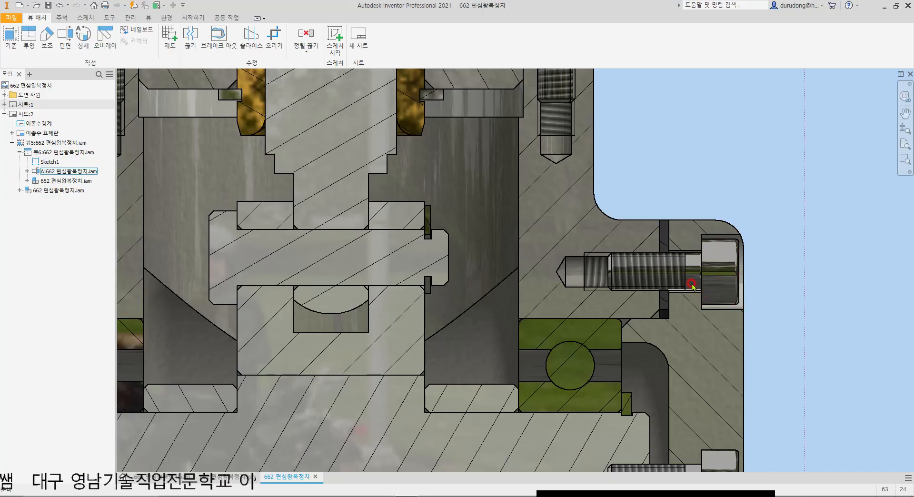
scroll(659, 276, down, 2)
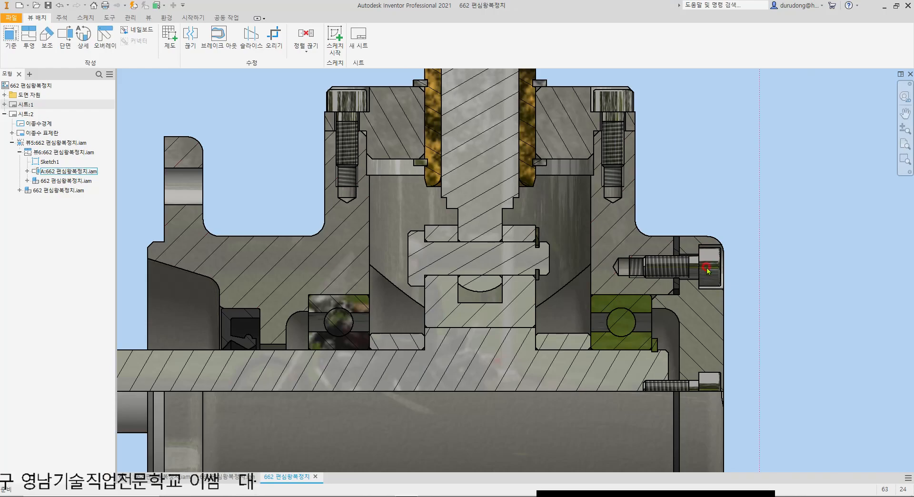
middle_drag(421, 296, 484, 269)
middle_drag(371, 297, 473, 276)
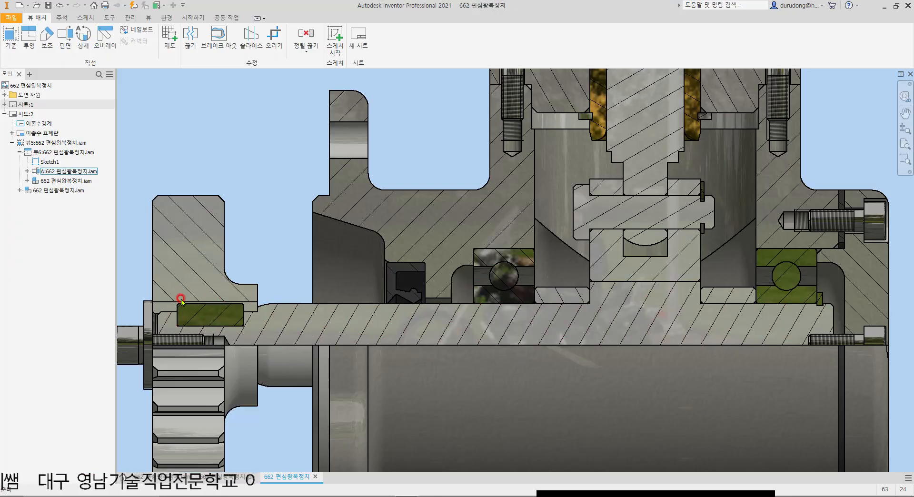
middle_drag(561, 279, 461, 361)
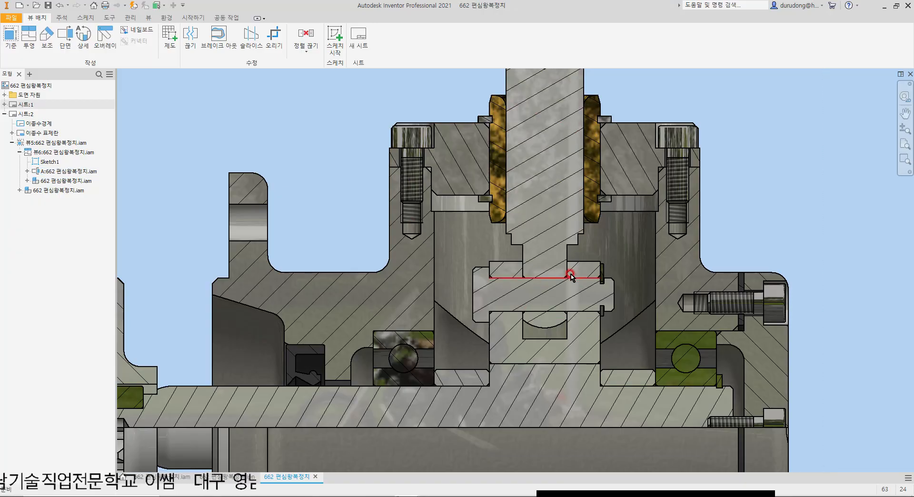
scroll(570, 264, down, 2)
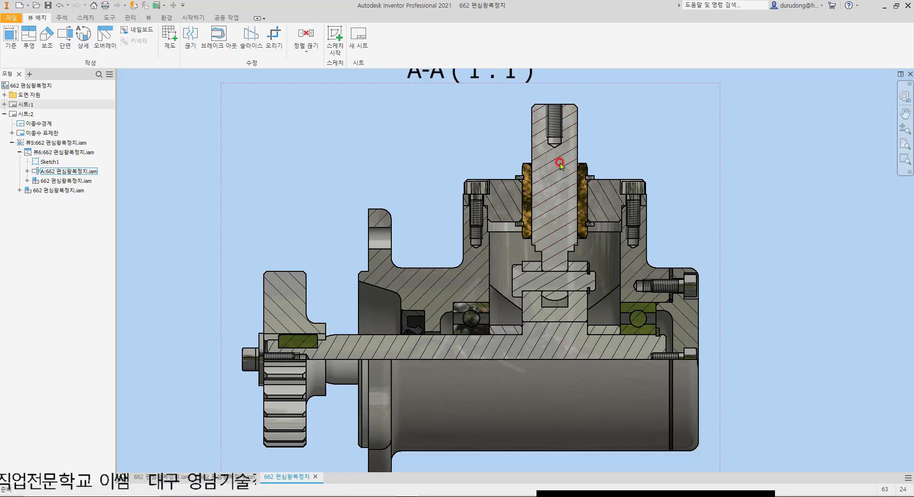
scroll(592, 168, down, 2)
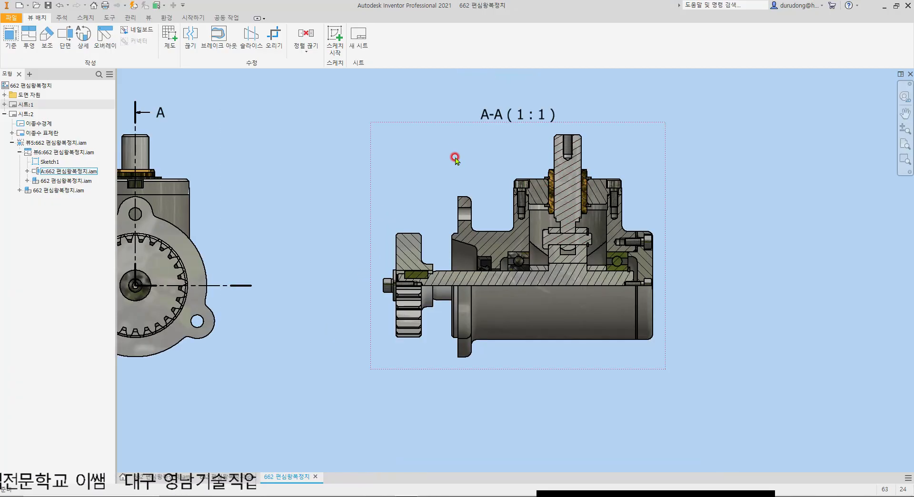
Step: In section view A-A, expand the assembly's component list and set the section participation of the shaft 축:1 to none
click(414, 127)
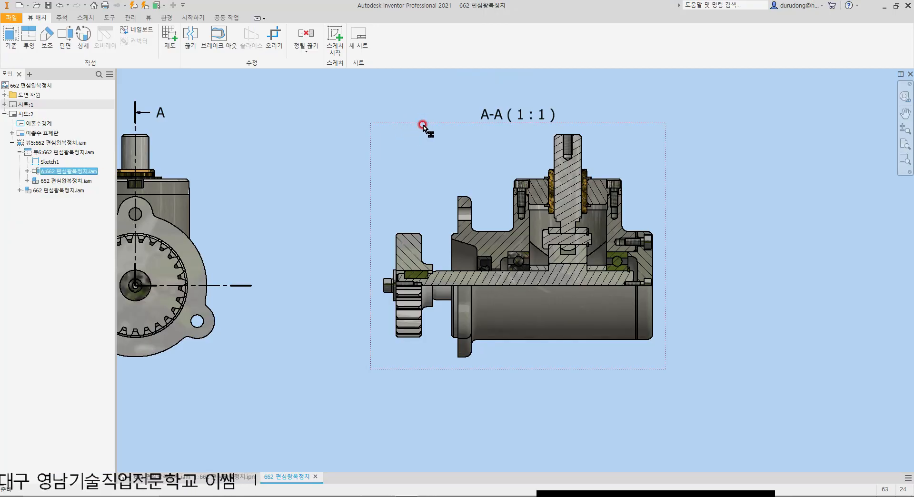
click(366, 95)
click(408, 126)
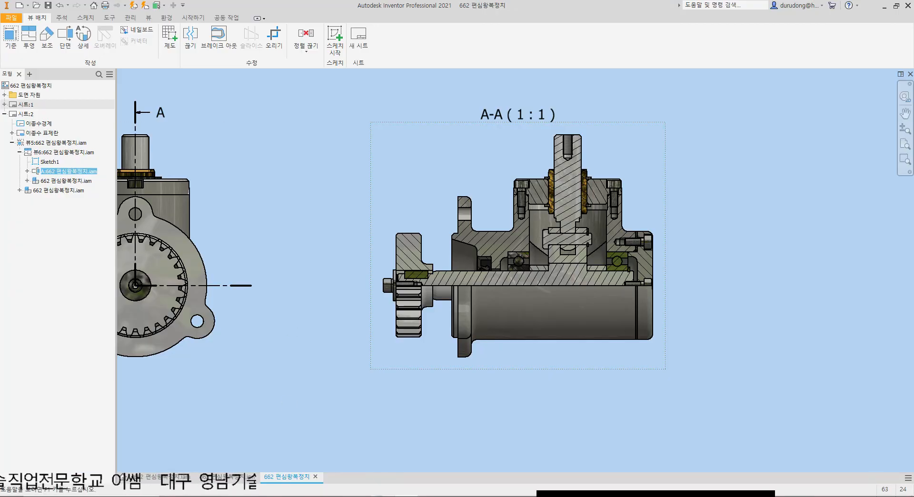
click(26, 172)
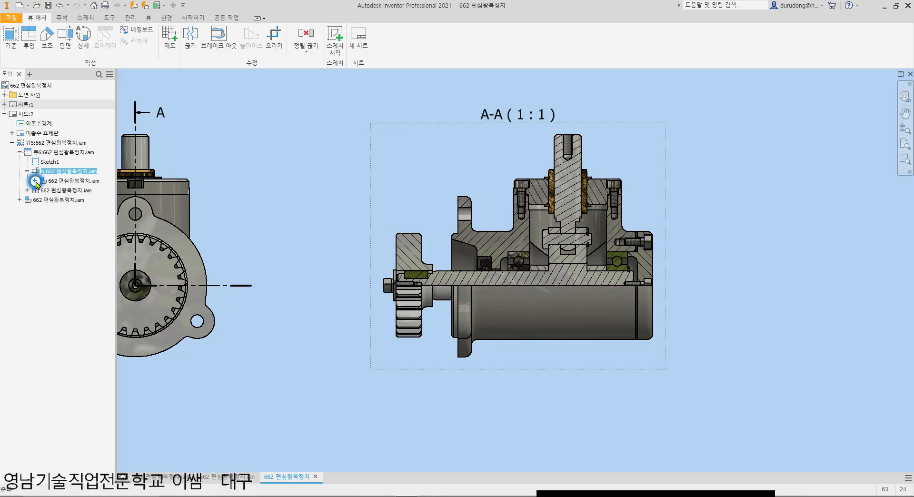
click(36, 181)
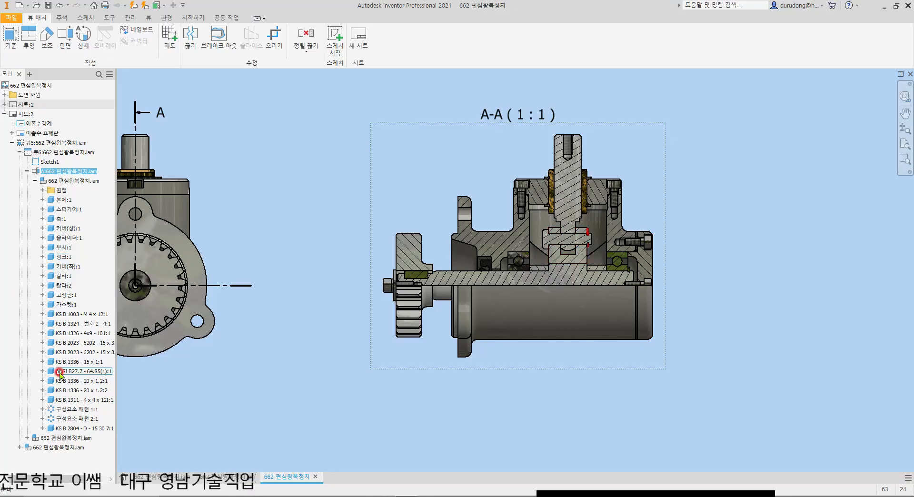
click(57, 219)
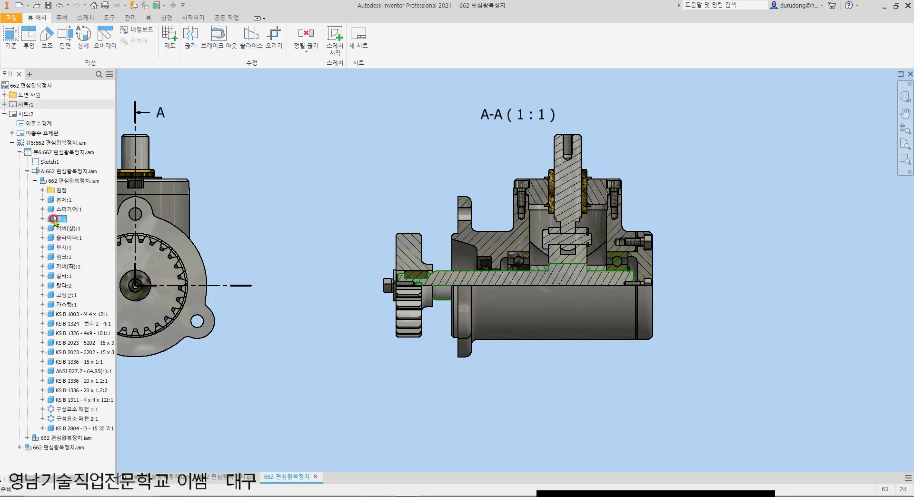
right_click(55, 221)
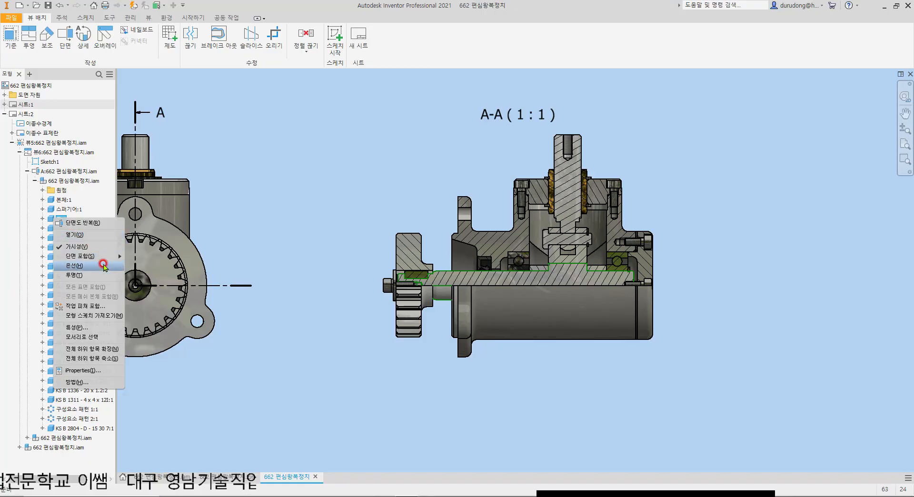
mouse_move(97, 259)
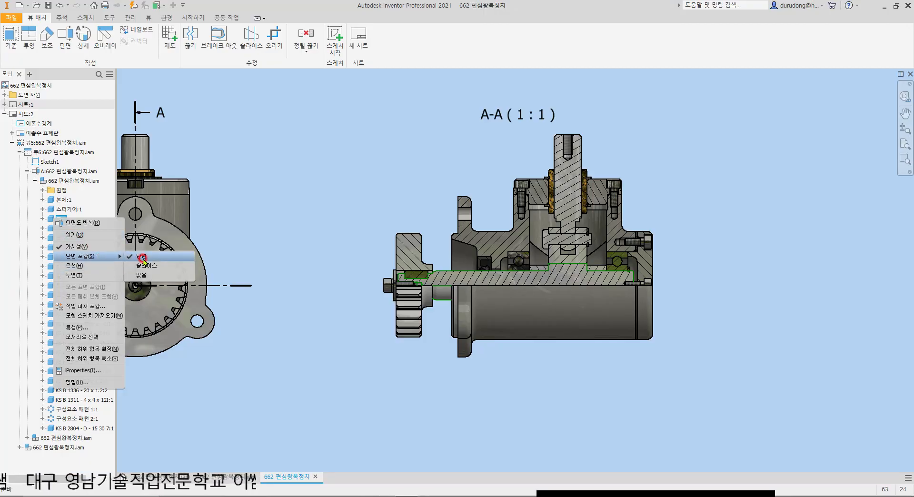
click(162, 278)
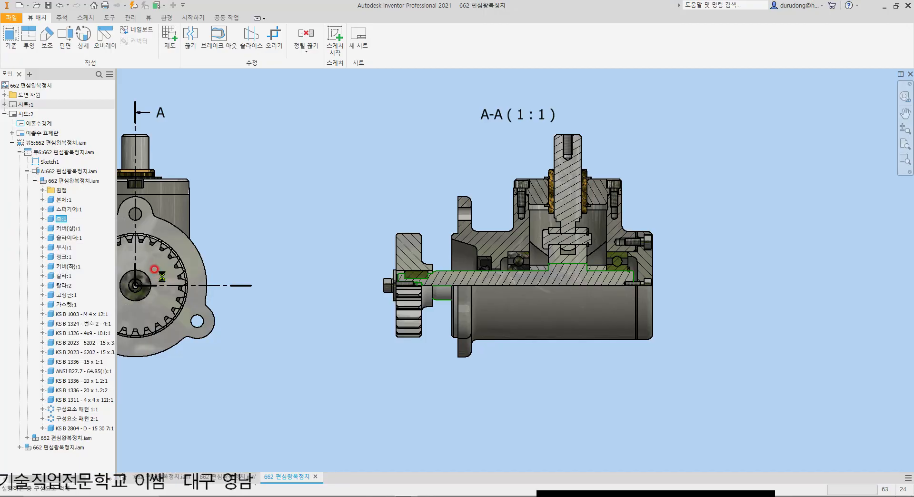
Step: Set the section participation of the slider 슬라이더:1 in section view A-A to none
scroll(472, 281, down, 3)
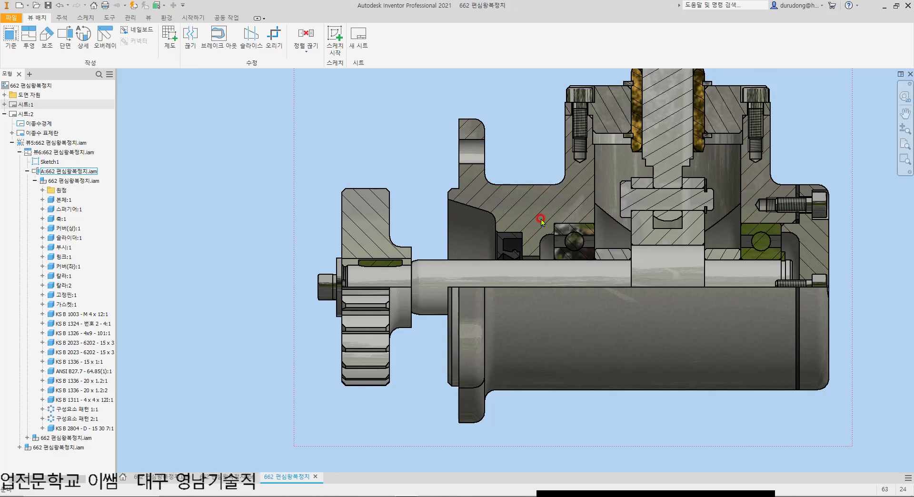
scroll(537, 232, up, 3)
click(71, 238)
right_click(70, 238)
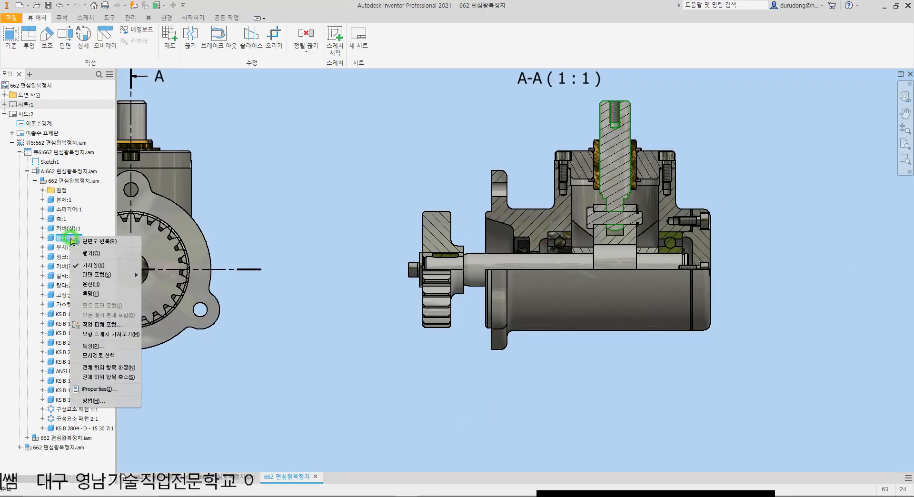
mouse_move(109, 275)
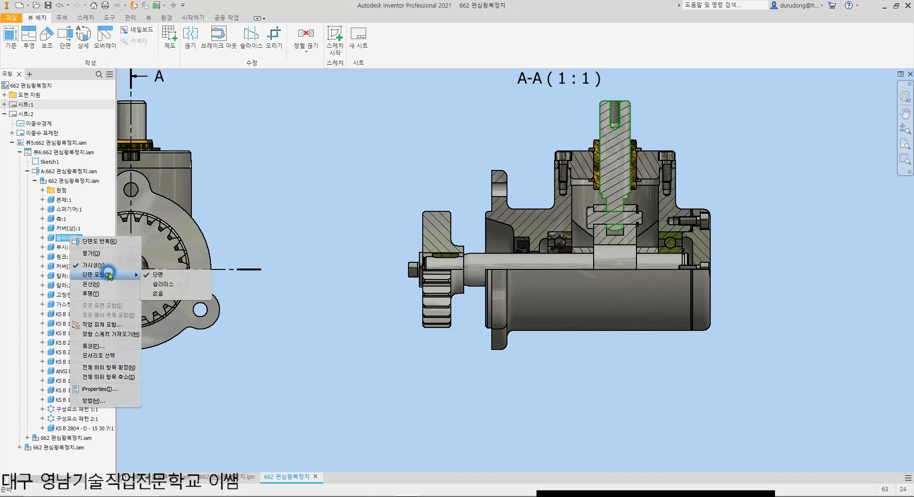
click(157, 293)
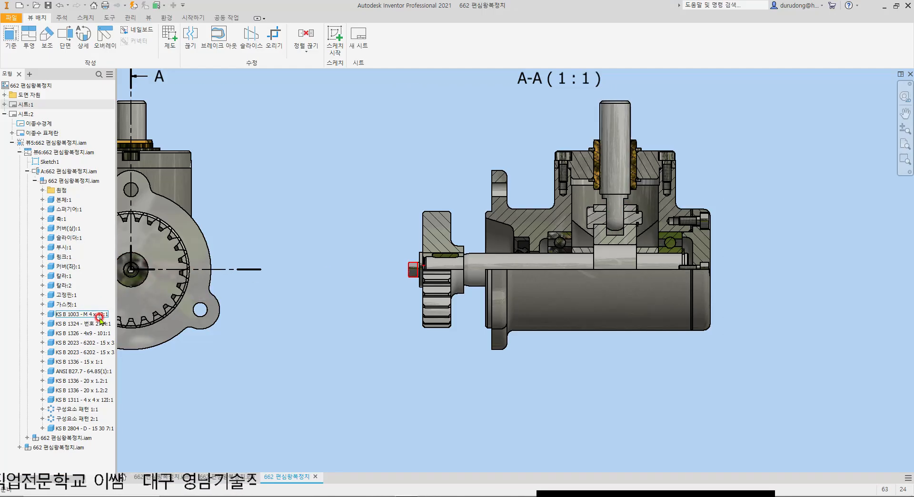
Step: Set the section participation of the fixing pin 고정핀:1 in section view A-A to none
click(67, 295)
right_click(68, 298)
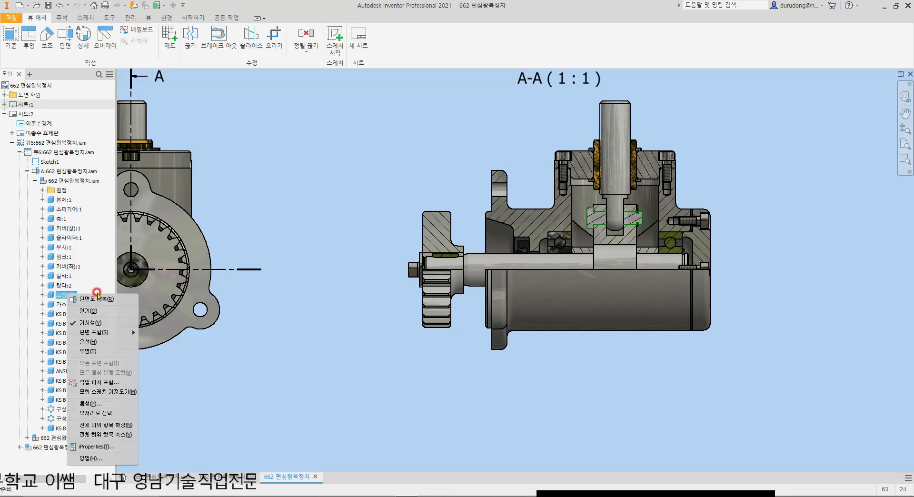
mouse_move(113, 332)
click(163, 345)
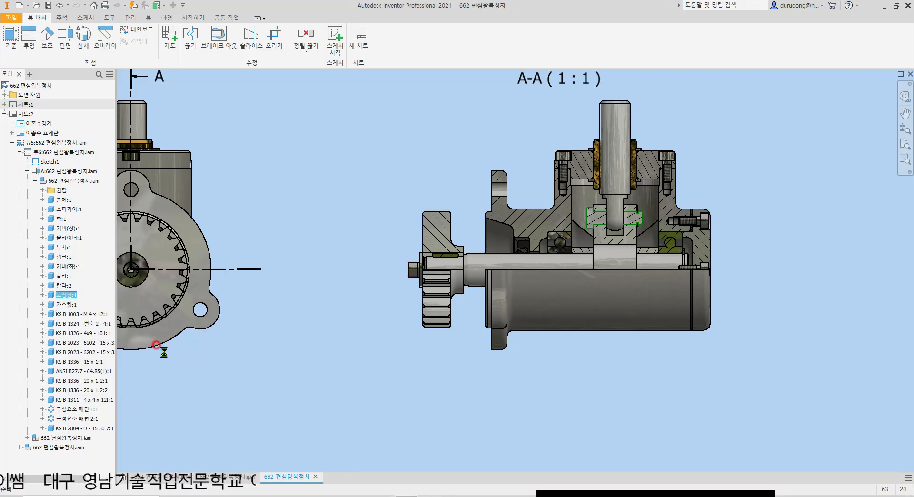
Step: Set the section participation of the key KS B 1311 - 4 x 4 x 12 in section view A-A to none
scroll(624, 224, down, 3)
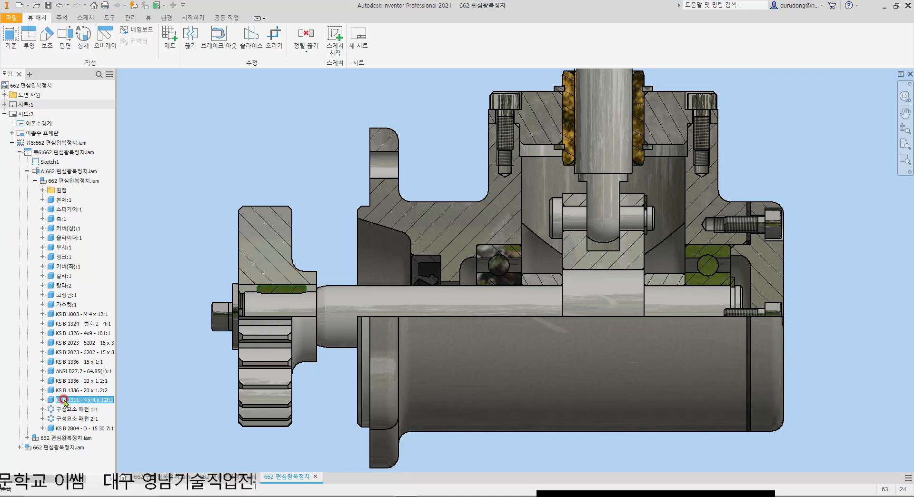
right_click(64, 402)
mouse_move(119, 359)
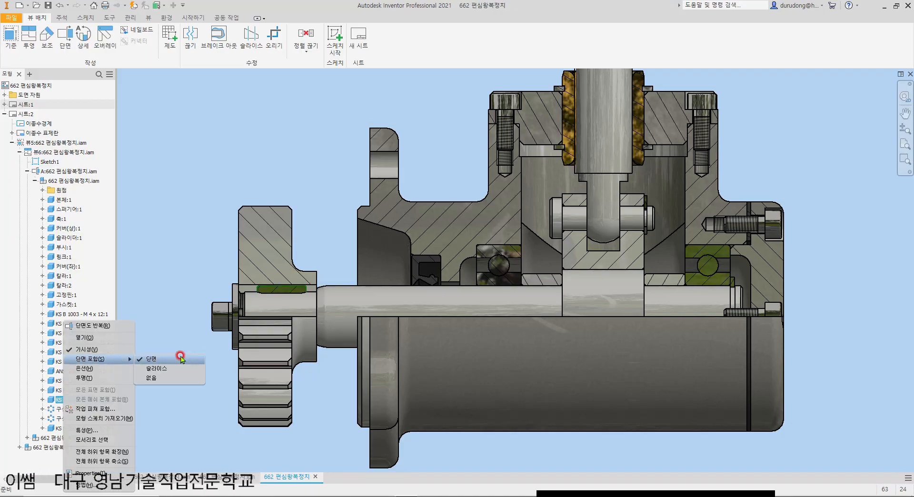
click(177, 372)
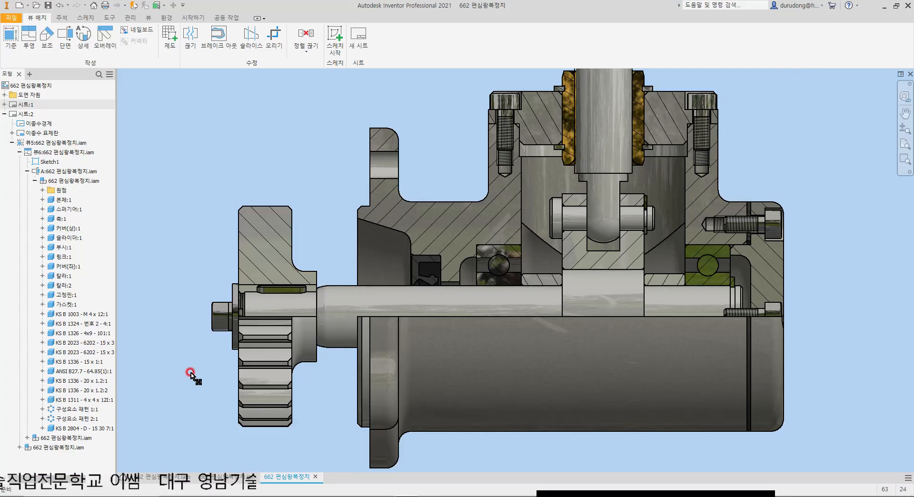
Step: Examine section view A-A around the key, gear, pin, slider, bushing and bolts to check which parts are cut
scroll(280, 289, down, 3)
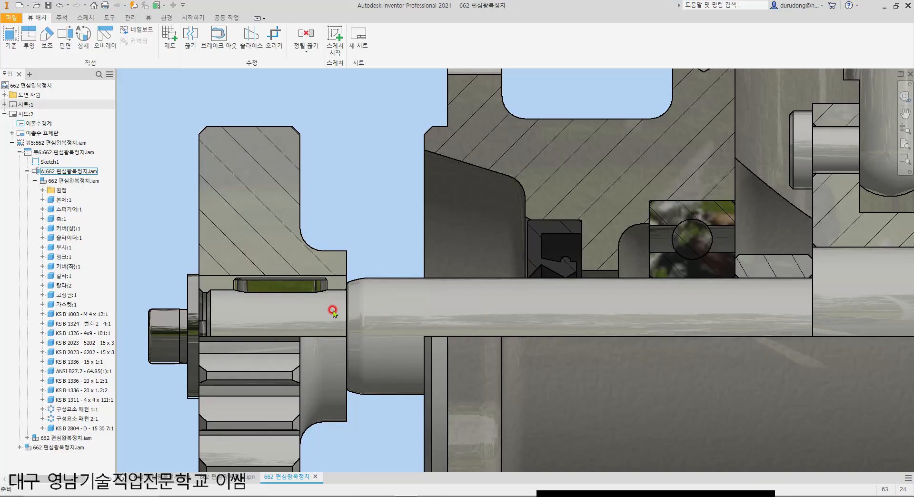
scroll(329, 314, up, 3)
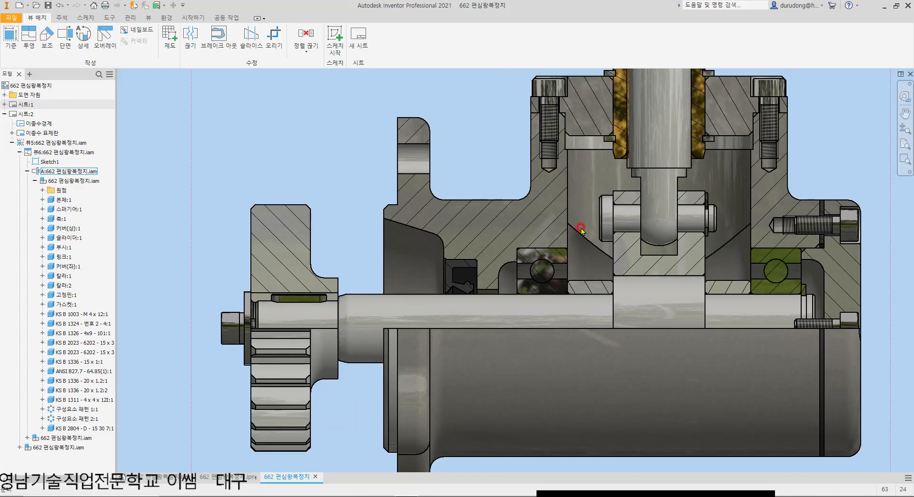
scroll(490, 235, down, 2)
scroll(548, 301, down, 2)
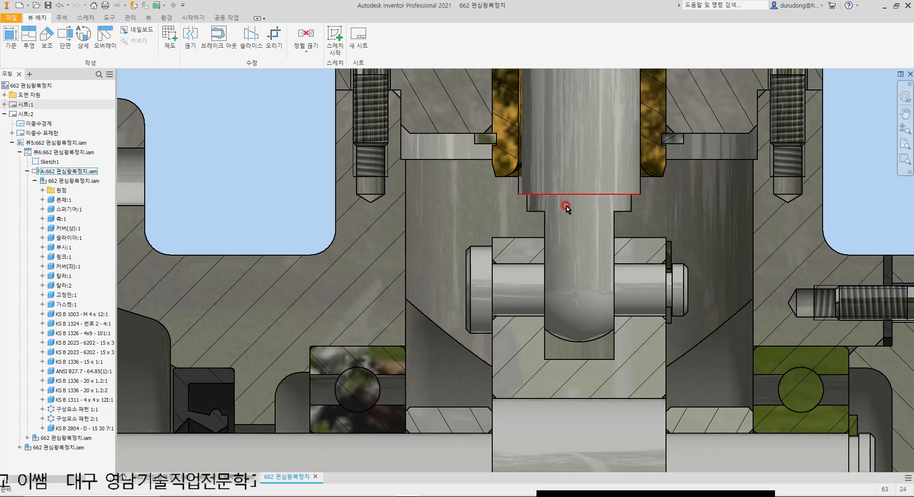
middle_drag(568, 206, 456, 335)
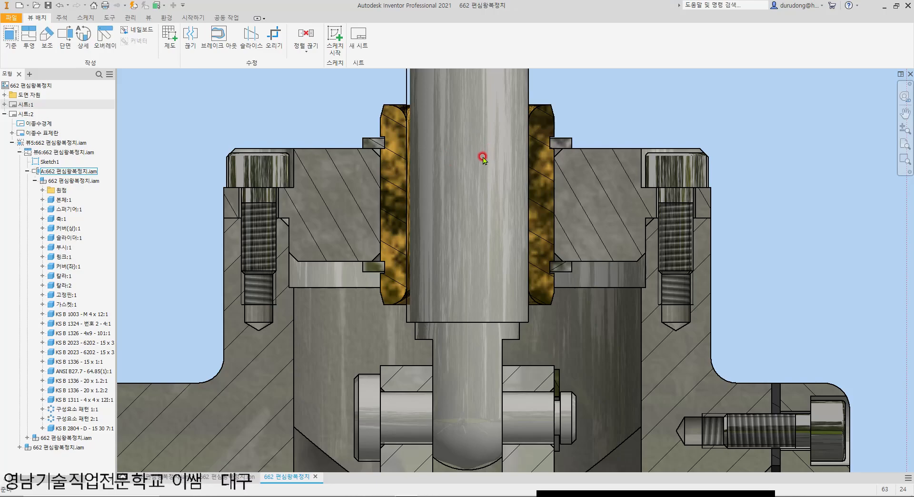
scroll(488, 151, down, 3)
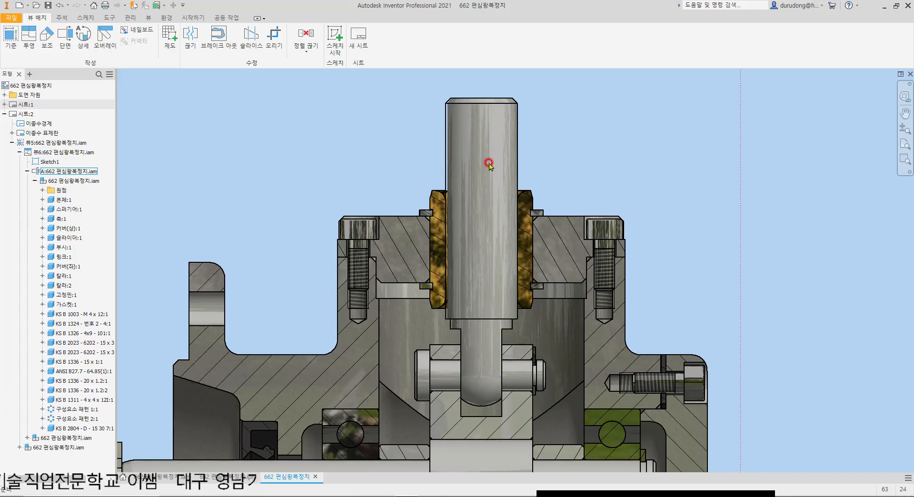
scroll(420, 372, up, 2)
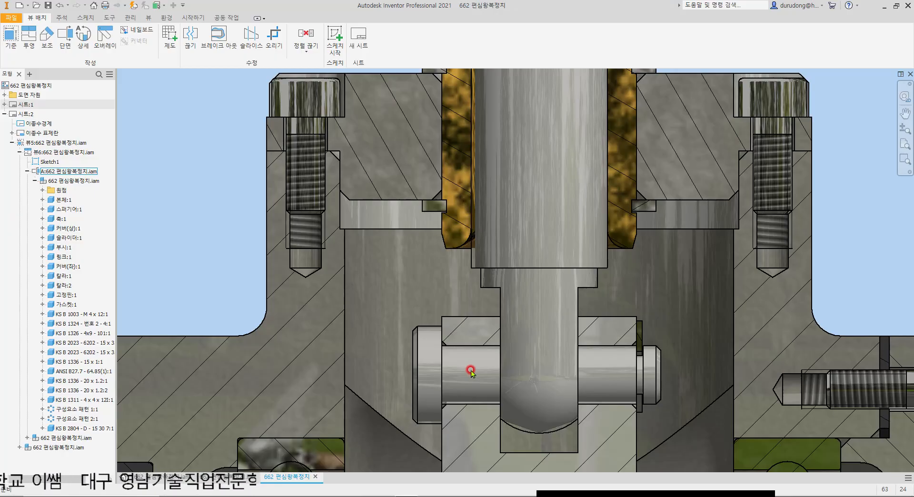
scroll(420, 158, down, 5)
scroll(312, 240, up, 4)
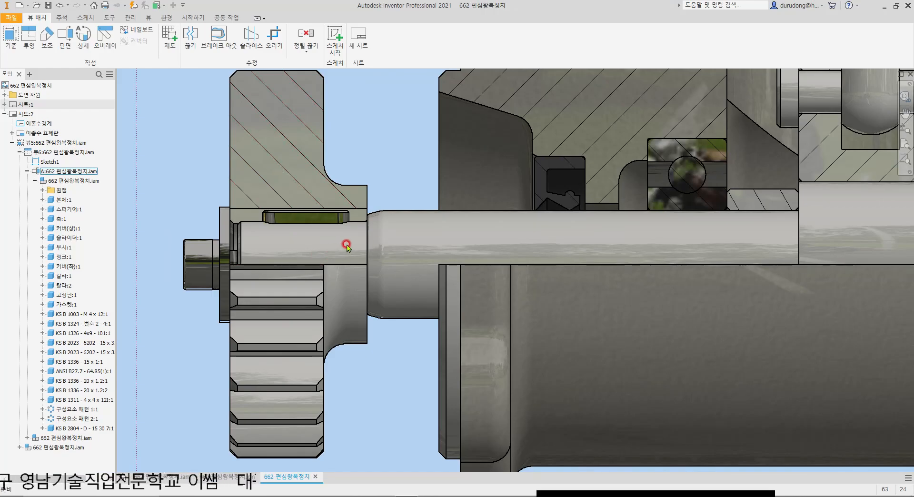
scroll(347, 245, down, 4)
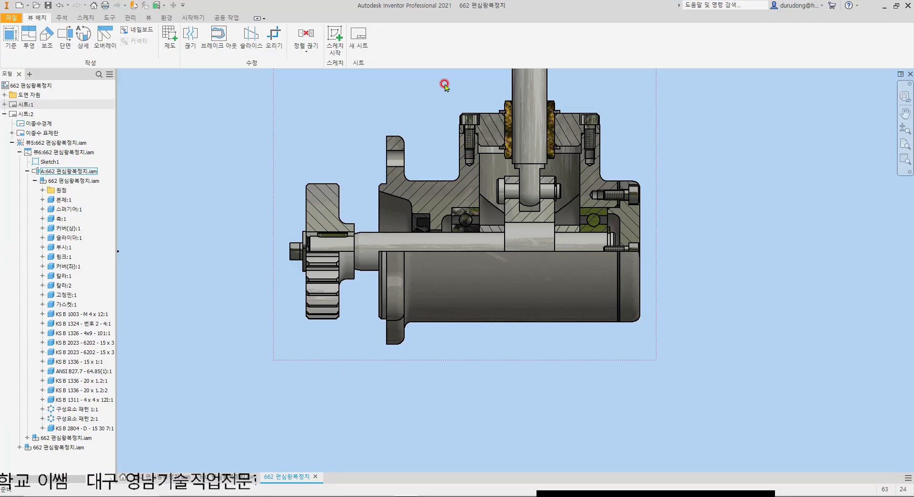
scroll(496, 191, down, 3)
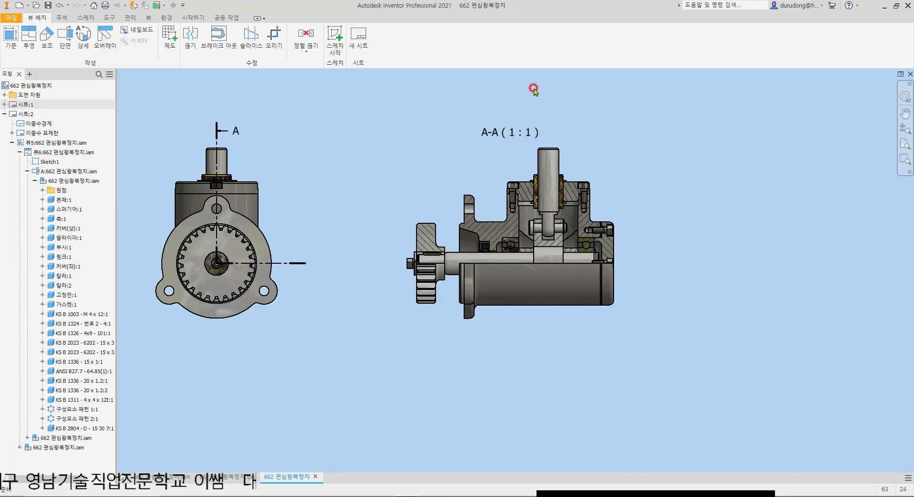
Step: Project an isometric view from section view A-A and place it diagonally above the section, over the side view
middle_drag(456, 120, 487, 198)
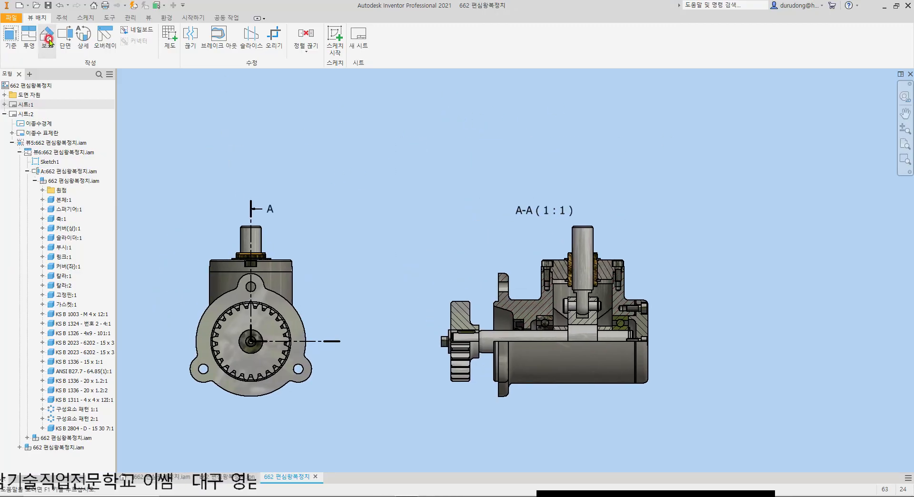
click(31, 43)
click(500, 215)
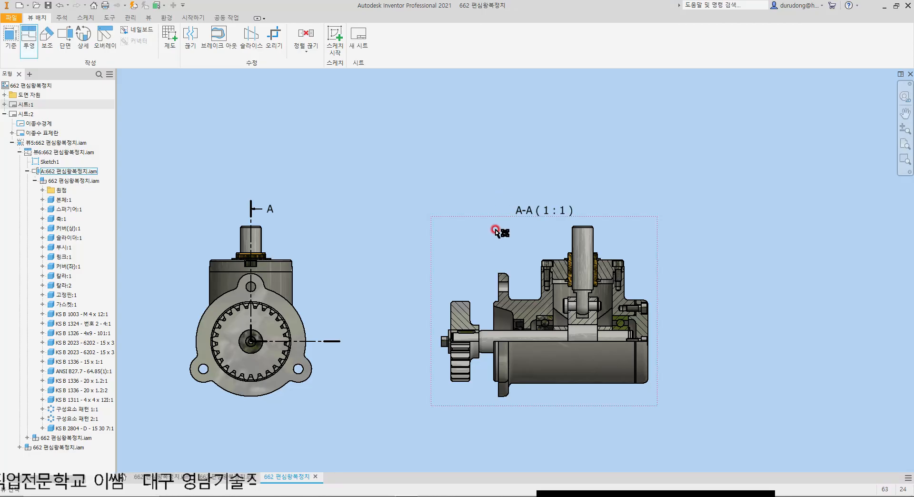
click(396, 181)
middle_drag(378, 151, 521, 248)
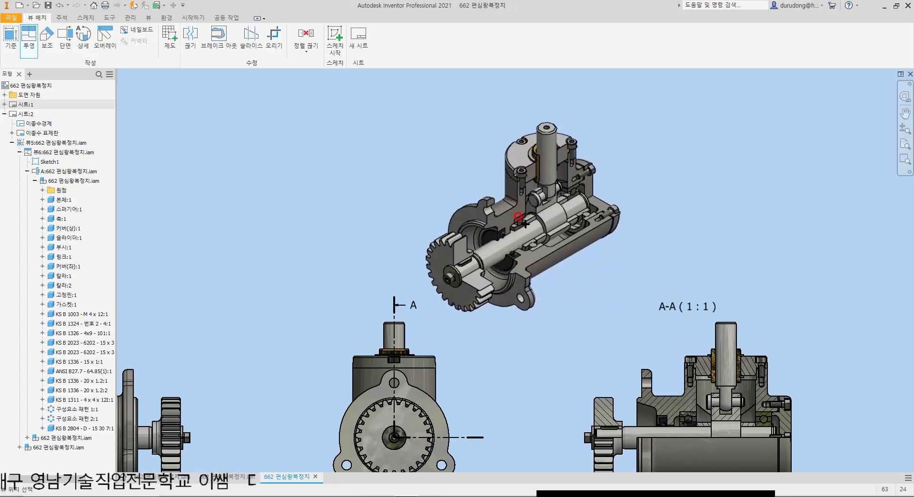
click(525, 224)
right_click(524, 222)
click(564, 220)
Step: Inspect the sectioned isometric view and move it to above the front view, beside the sheet
scroll(575, 229, up, 5)
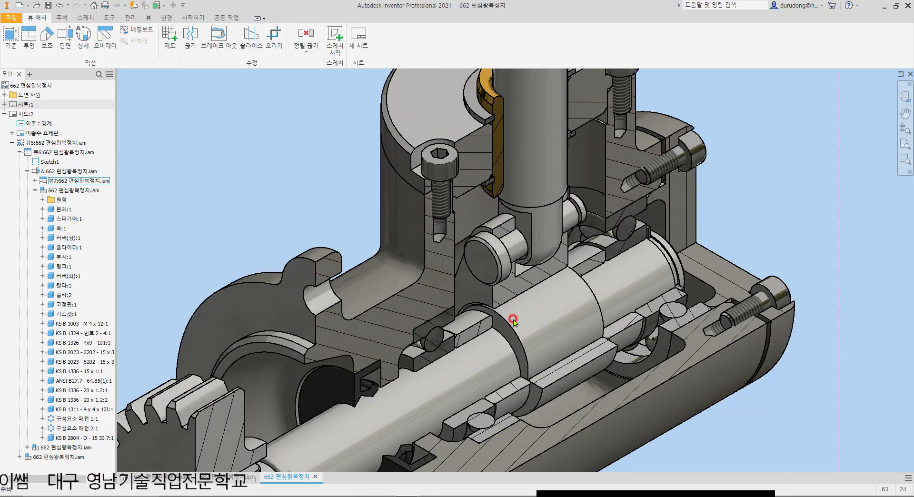
scroll(473, 213, down, 3)
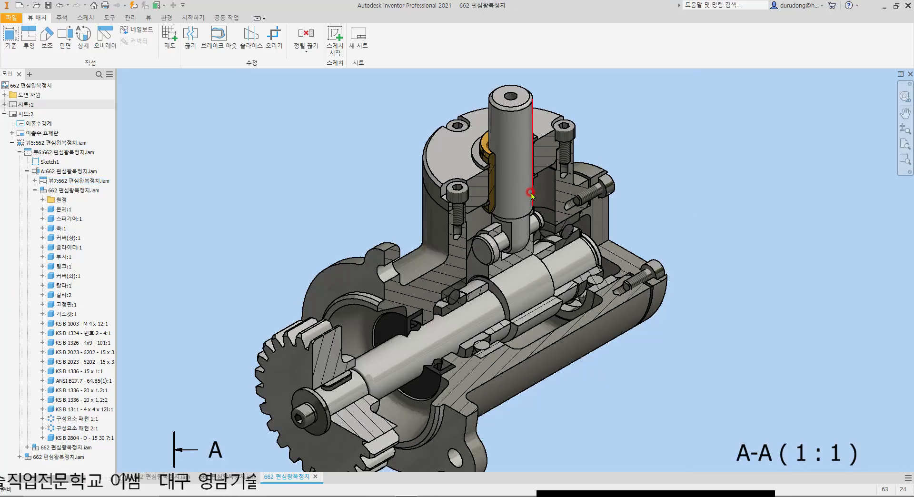
scroll(531, 194, up, 5)
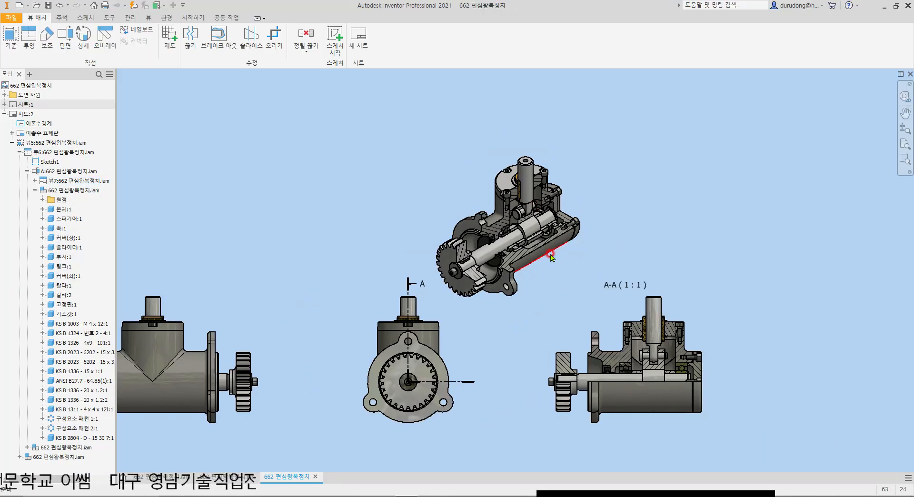
scroll(551, 258, up, 5)
click(551, 205)
drag(553, 208, 438, 187)
Step: Unlink the isometric view's scale from its base view and set it to 1 : 1.2
double_click(441, 189)
click(316, 201)
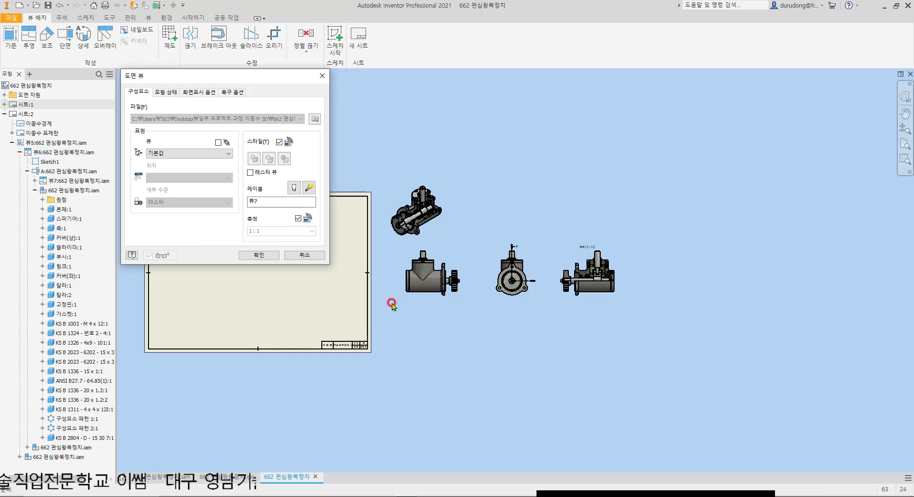
click(267, 231)
click(268, 231)
click(267, 231)
click(300, 228)
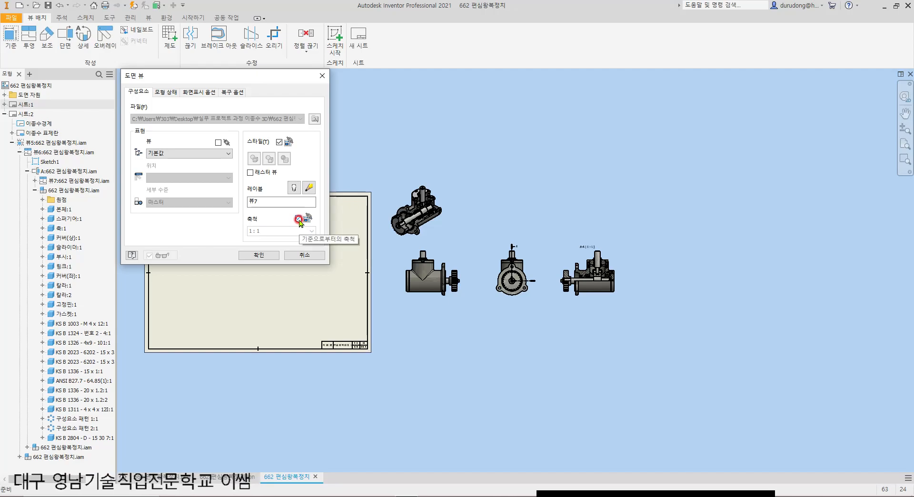
click(299, 221)
click(290, 229)
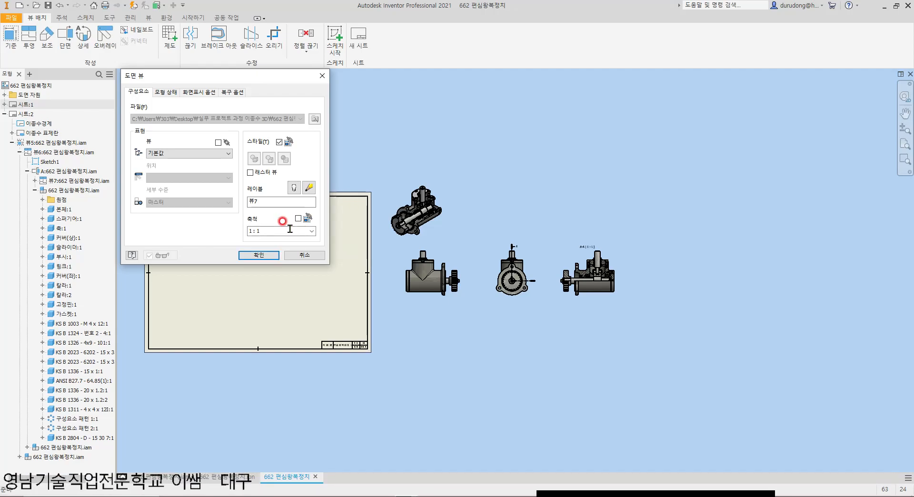
double_click(285, 233)
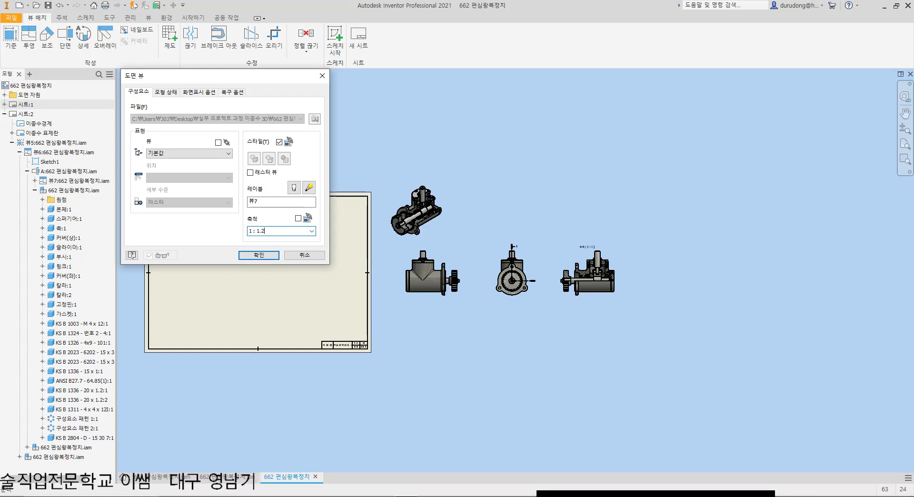
key(Return)
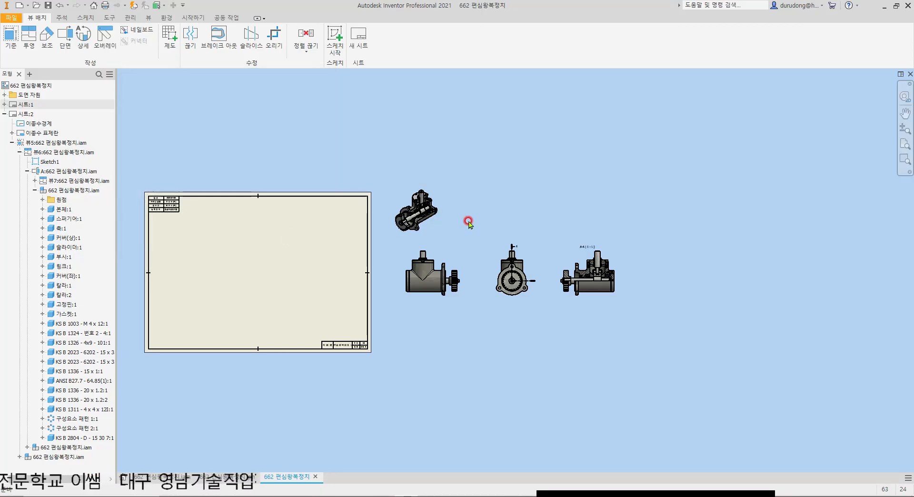
Step: Move the sectioned isometric view inside the upper-right corner of the sheet border
scroll(441, 212, up, 3)
drag(435, 176, 296, 190)
scroll(230, 262, up, 4)
scroll(359, 200, up, 3)
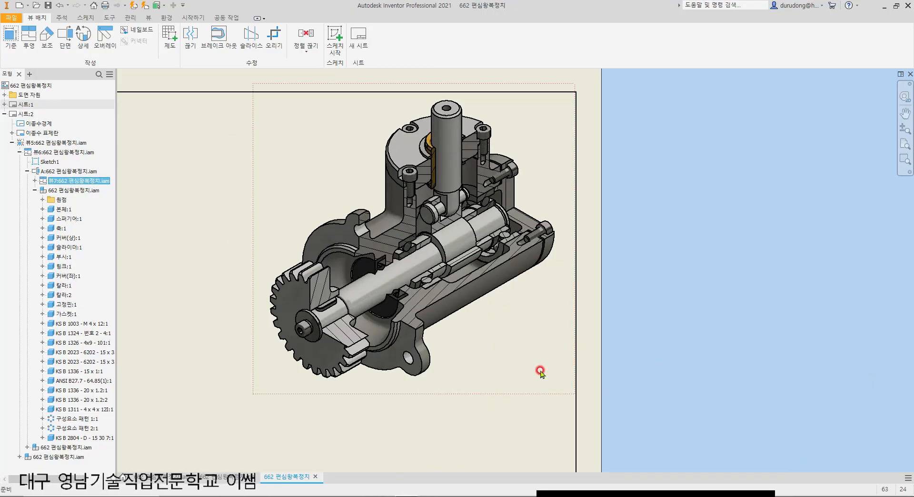
scroll(481, 342, down, 3)
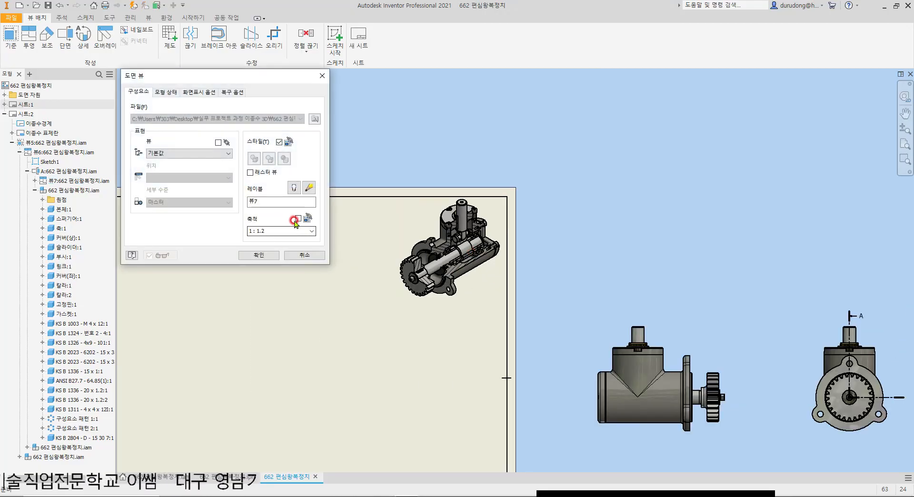
drag(267, 232, 224, 232)
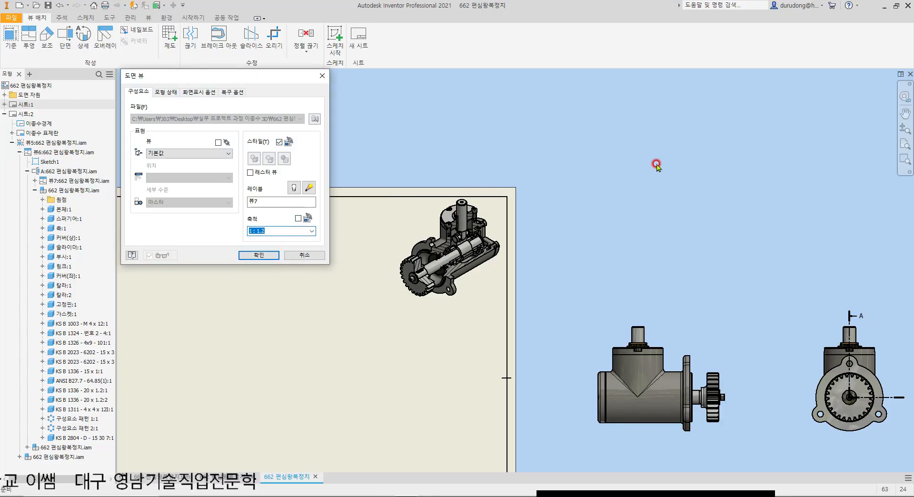
click(193, 92)
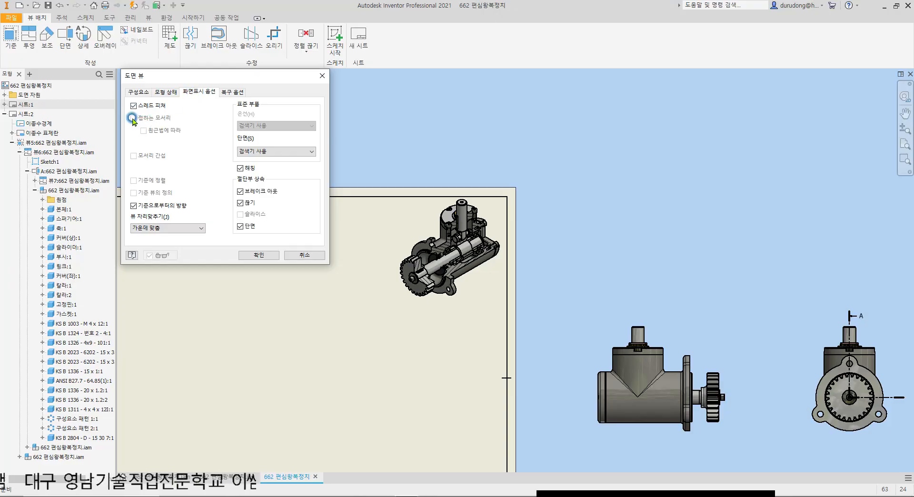
click(138, 92)
click(258, 255)
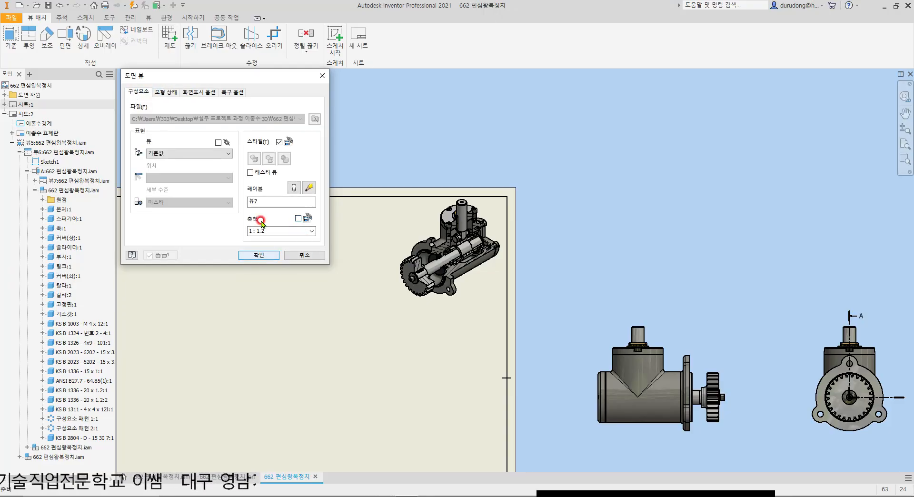
click(279, 142)
click(190, 91)
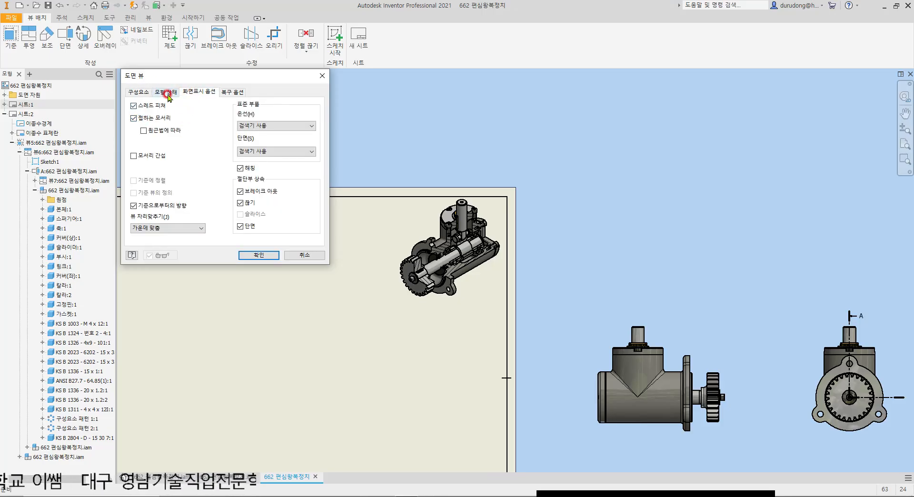
click(142, 119)
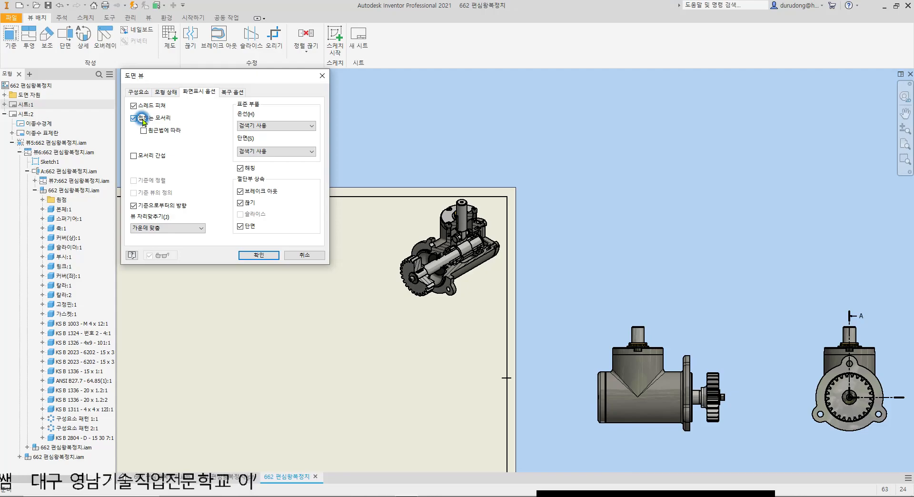
click(138, 91)
click(280, 142)
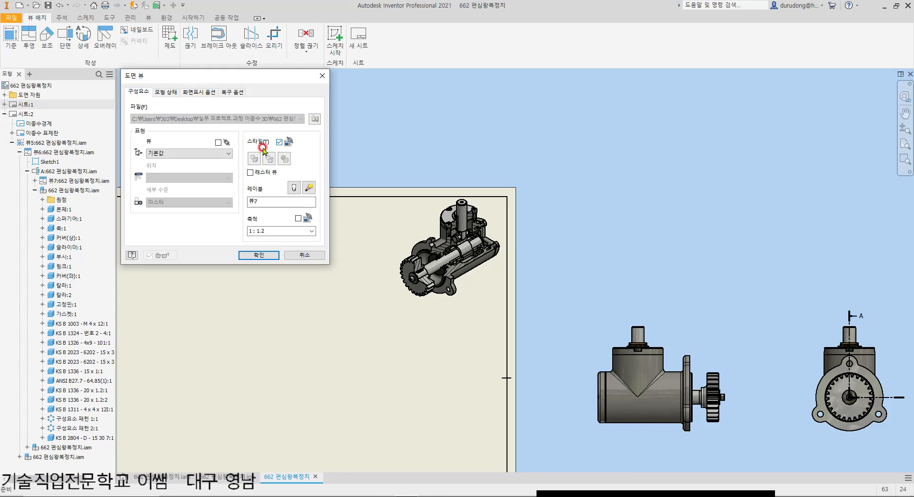
Step: Unlink the sectioned isometric view's display style from its base view and turn off its tangent edges
click(280, 142)
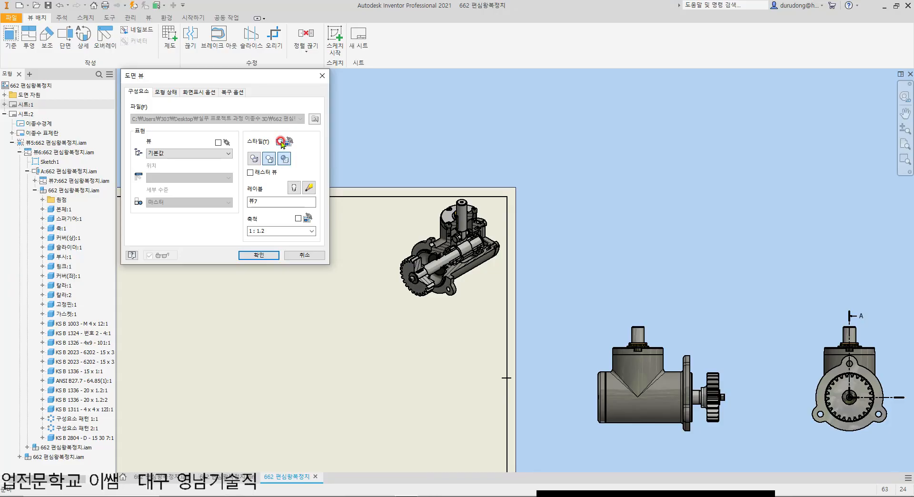
click(190, 91)
click(134, 118)
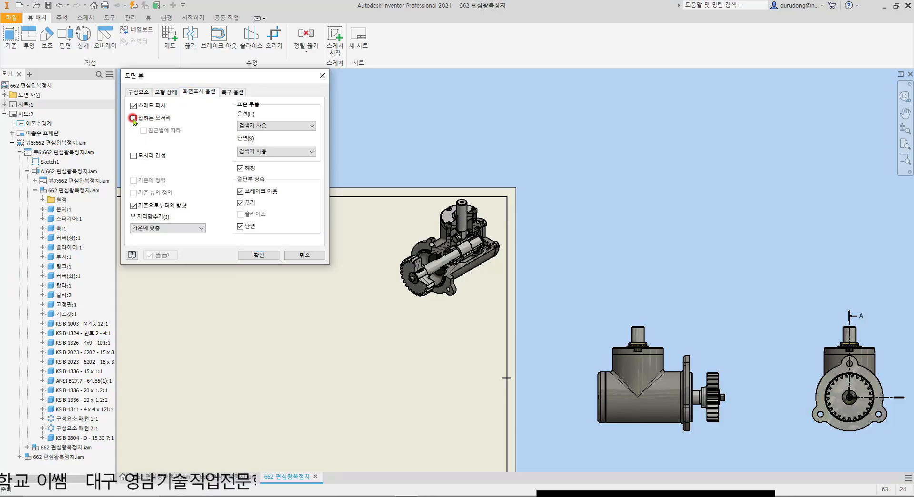
click(269, 256)
scroll(476, 288, up, 8)
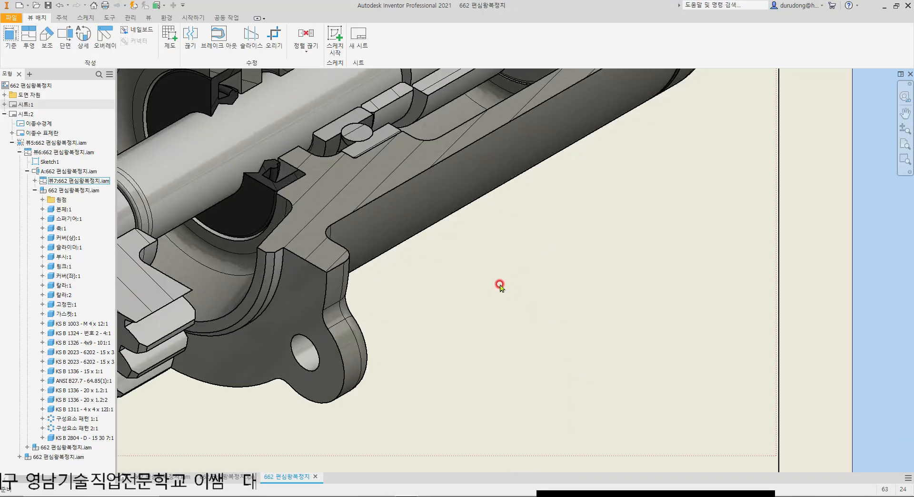
scroll(475, 255, down, 3)
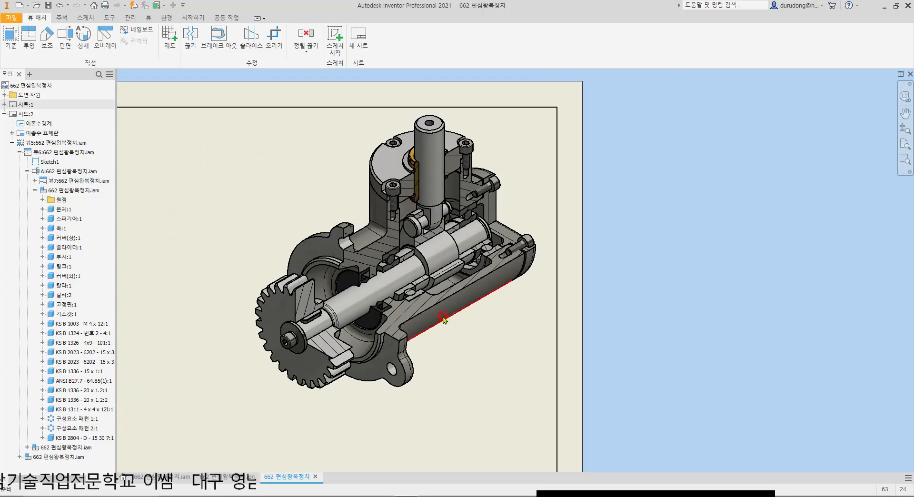
Step: Turn tangent edges back on for the sectioned isometric view and set its scale to 1 : 1.2 again
double_click(248, 160)
click(253, 159)
click(279, 142)
click(298, 219)
click(298, 218)
click(279, 142)
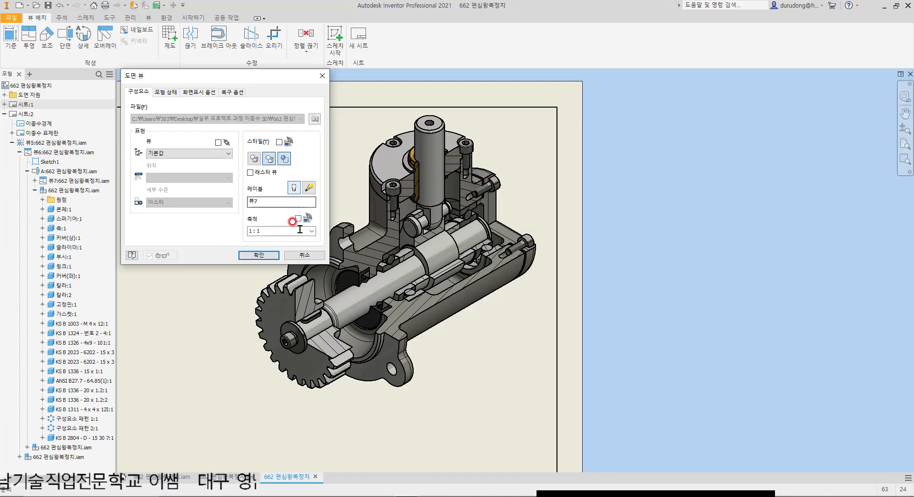
click(280, 232)
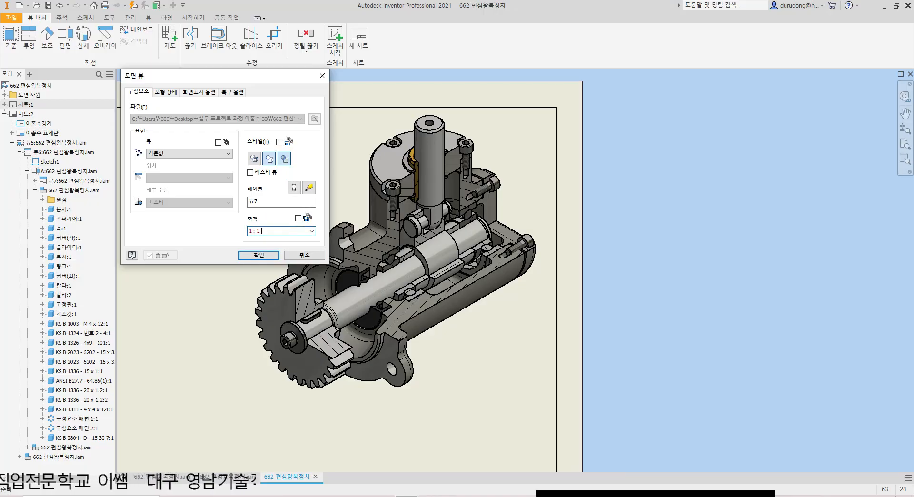
click(199, 92)
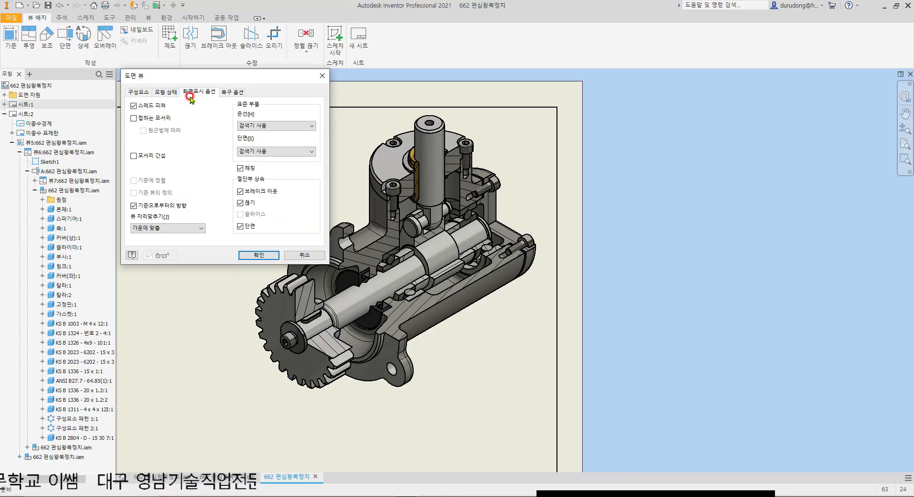
click(133, 118)
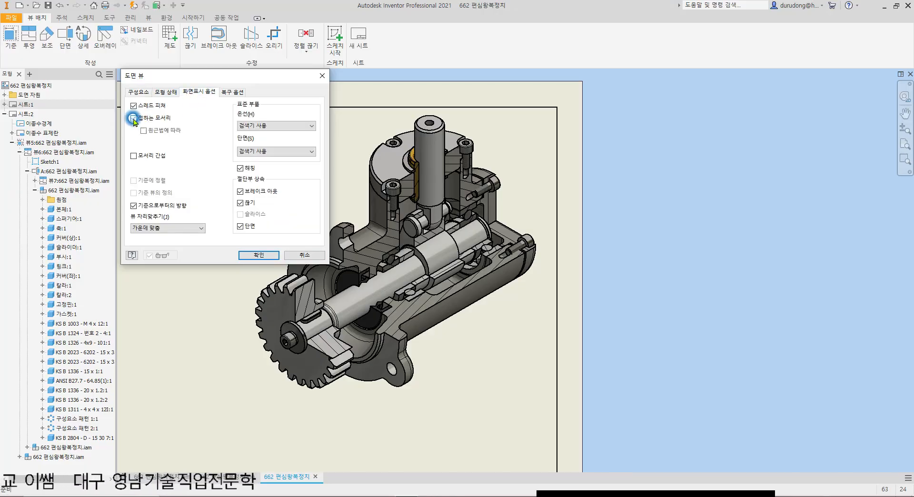
click(250, 256)
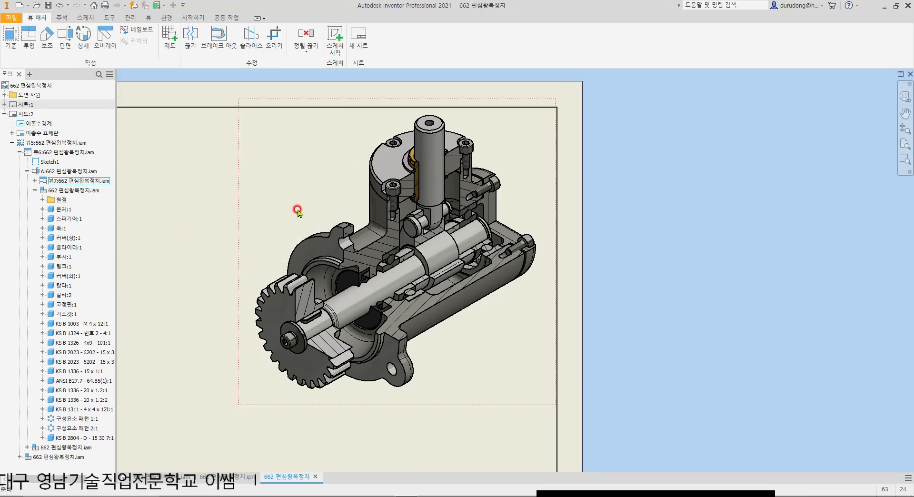
Step: Project a side view from the front view and place it to the right of section view A-A
scroll(300, 206, down, 5)
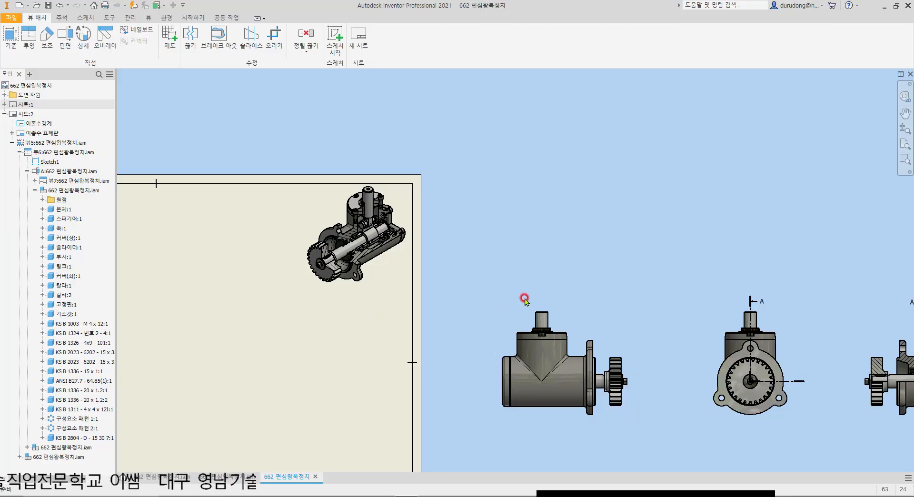
scroll(487, 270, down, 2)
middle_drag(735, 309, 619, 335)
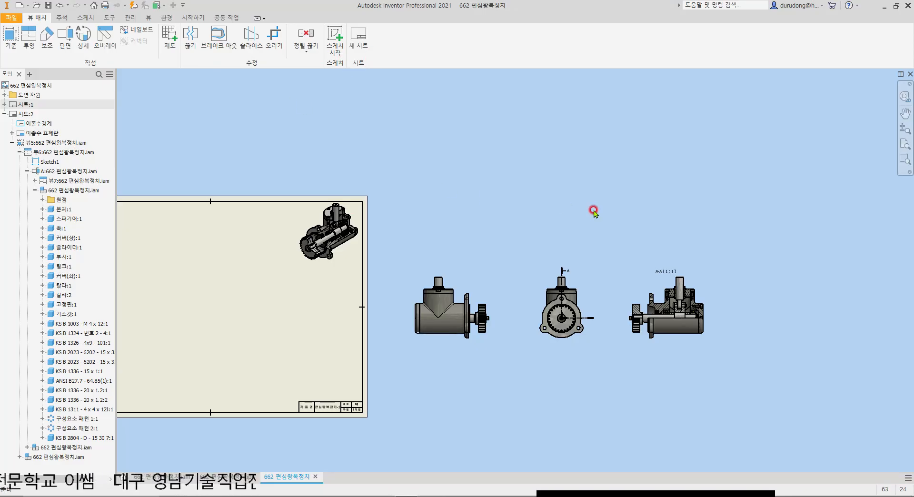
middle_drag(593, 210, 518, 172)
click(29, 41)
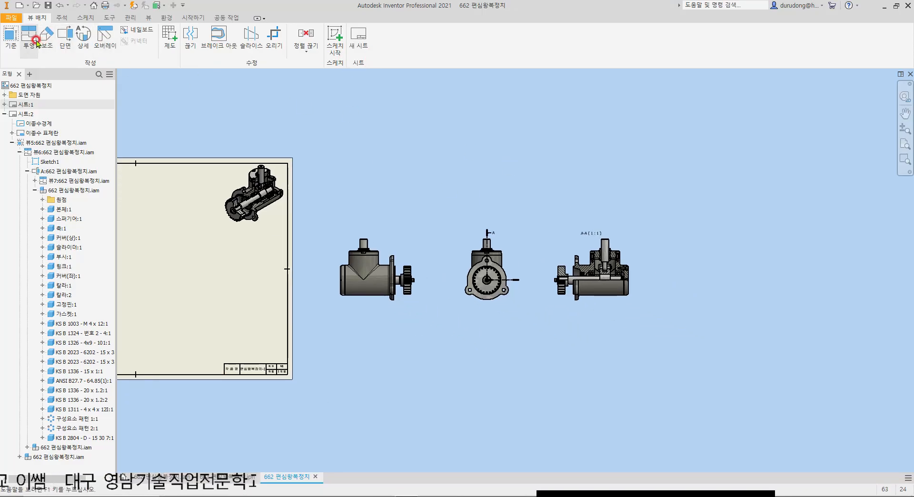
click(417, 253)
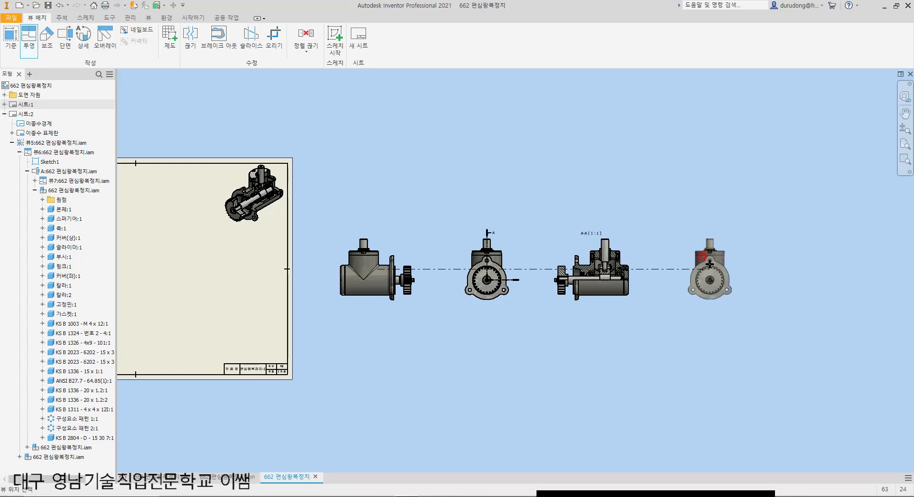
right_click(722, 265)
click(757, 263)
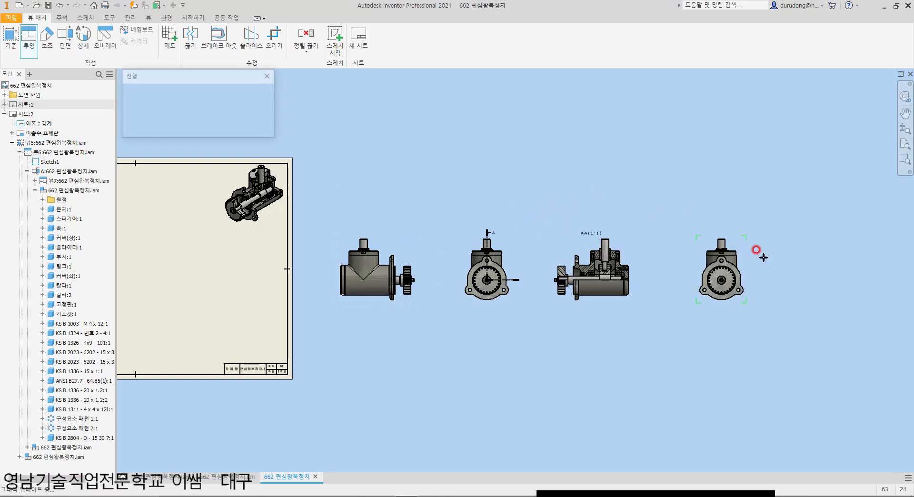
scroll(771, 267, up, 5)
scroll(529, 281, down, 5)
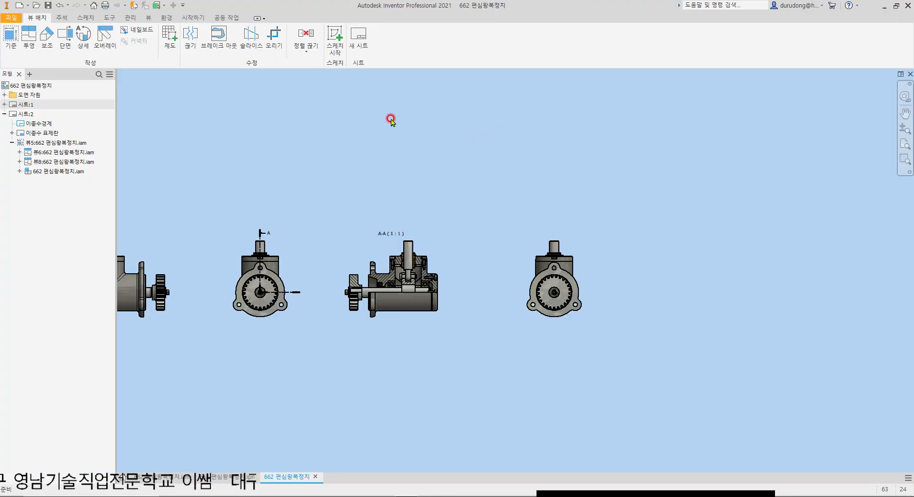
click(335, 52)
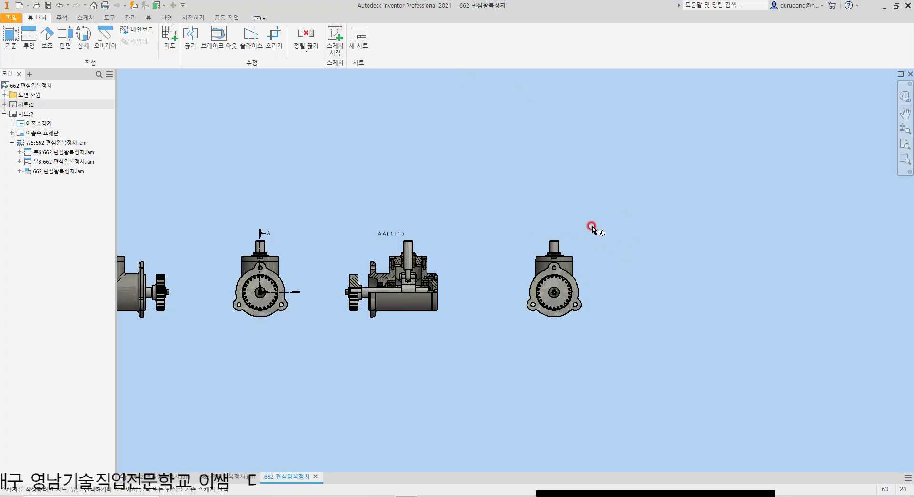
scroll(581, 237, up, 5)
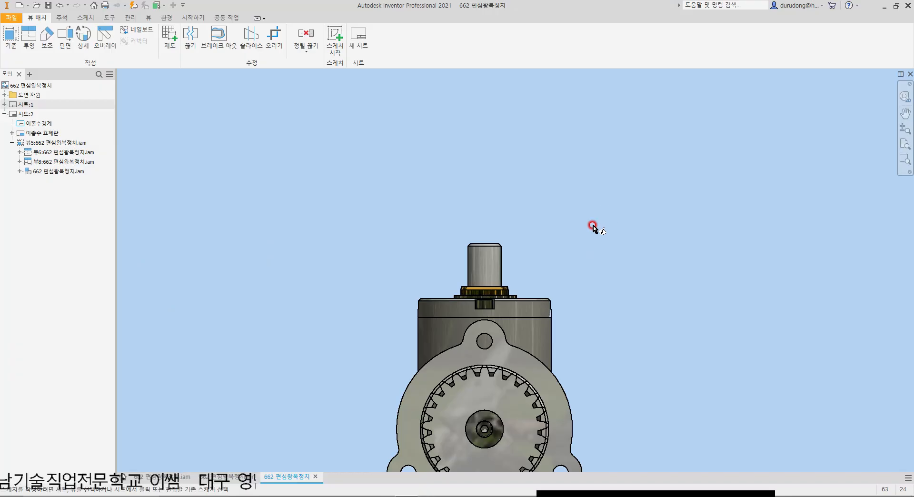
click(572, 250)
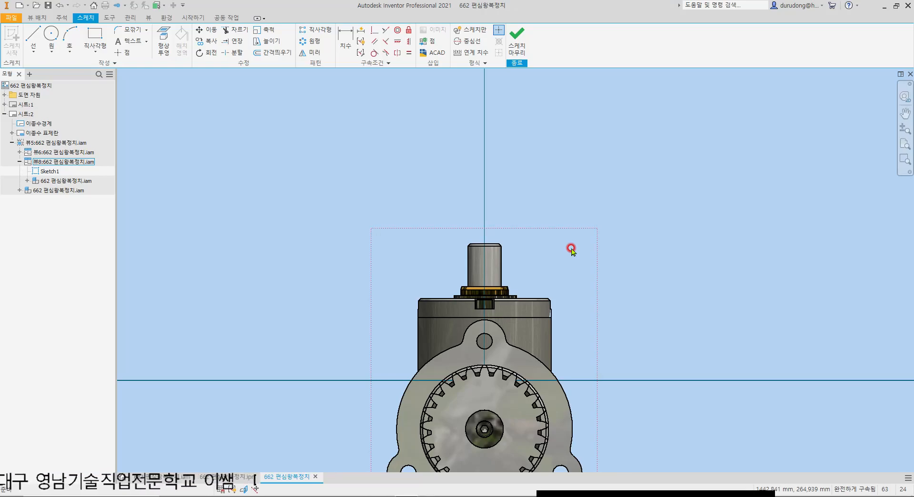
key(ctrl+z)
scroll(582, 240, down, 4)
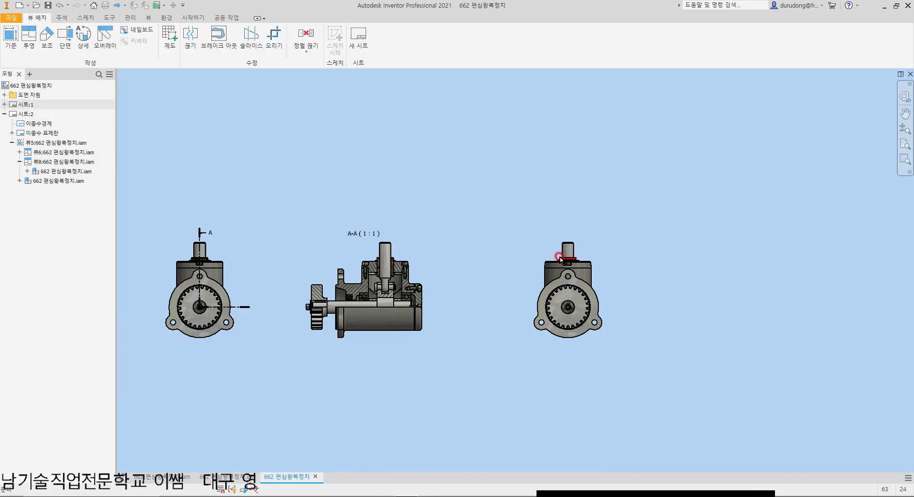
scroll(508, 229, down, 4)
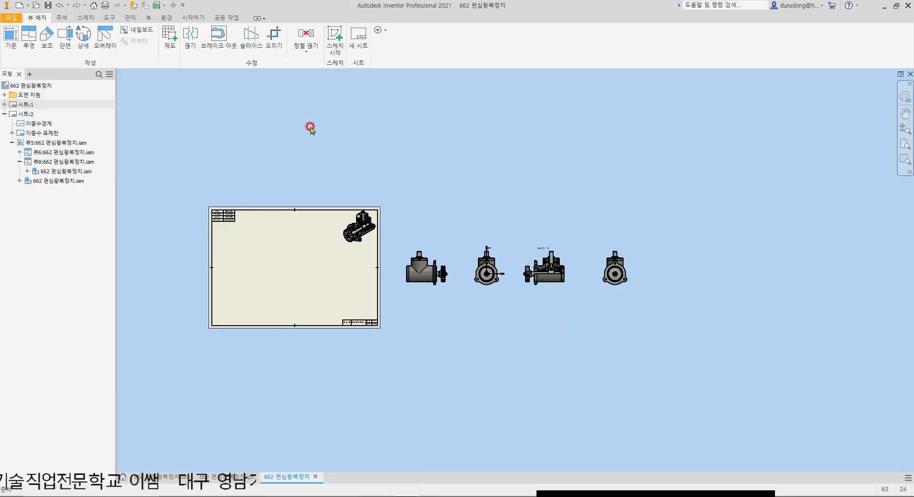
click(335, 46)
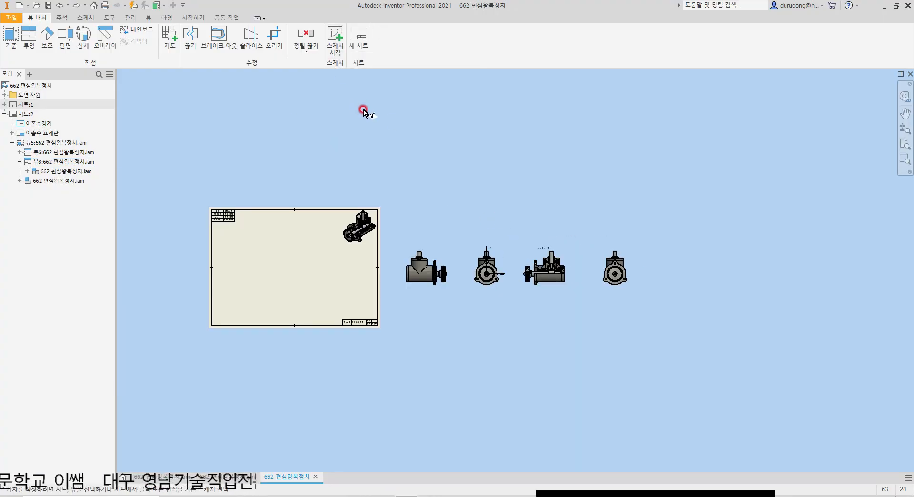
click(577, 215)
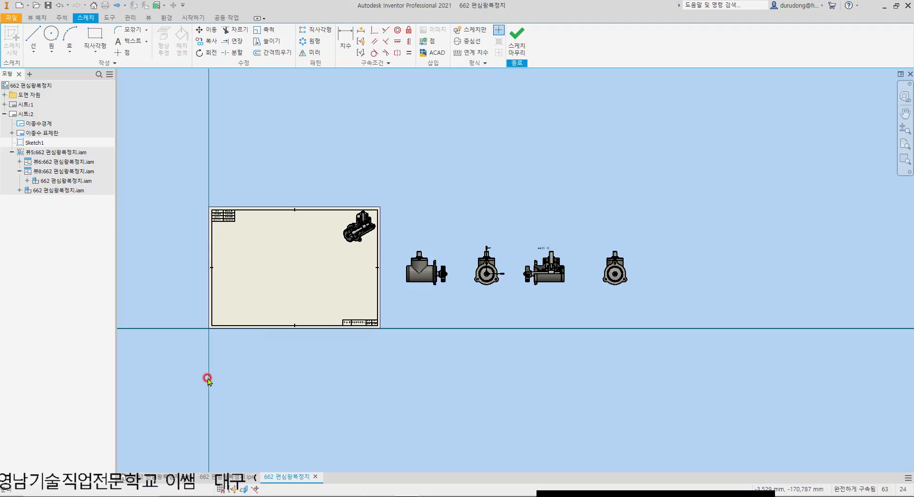
key(ctrl+z)
Step: Start a 2D sketch attached to the newly projected side view beyond section view A-A
click(334, 41)
click(628, 249)
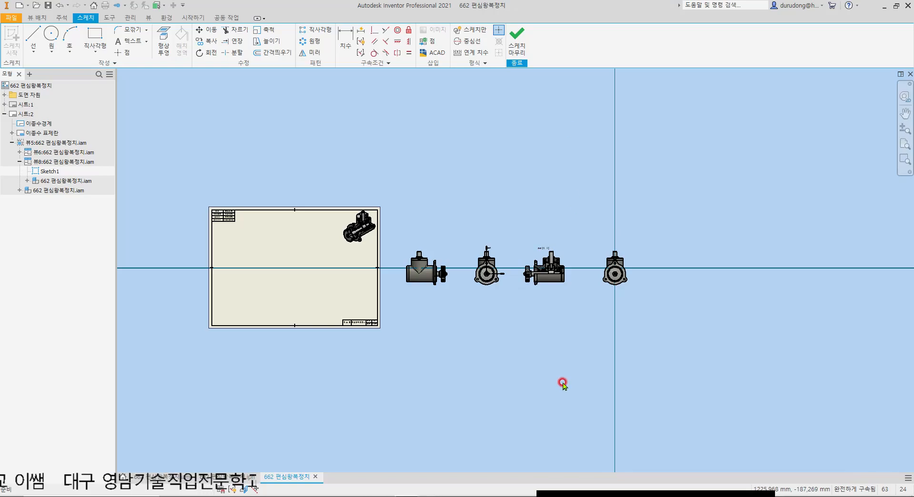
scroll(631, 310, down, 5)
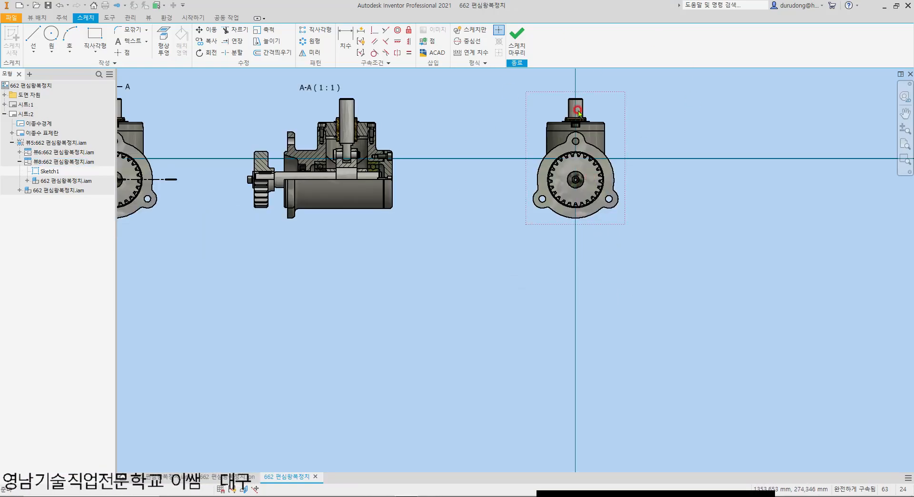
middle_drag(688, 245, 609, 286)
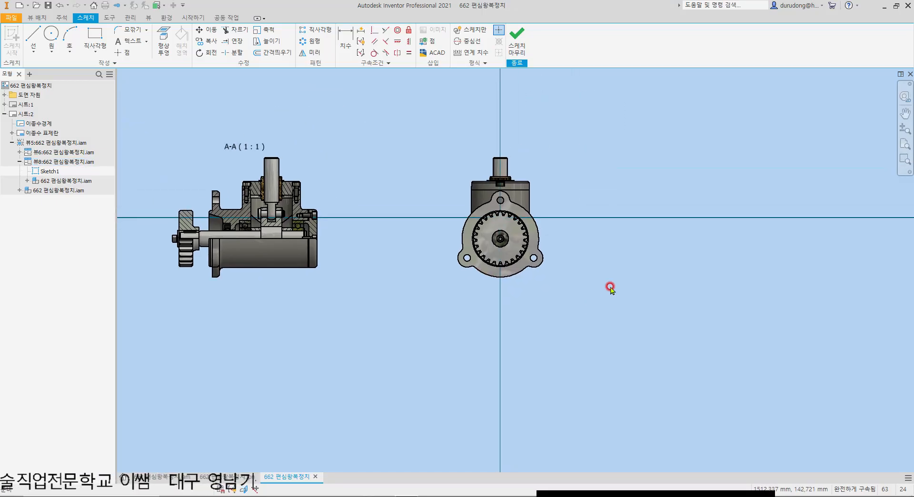
Step: Draw a rectangle from the side view's shaft centre enclosing the upper-right quarter of the assembly, and finish the sketch
scroll(529, 200, up, 3)
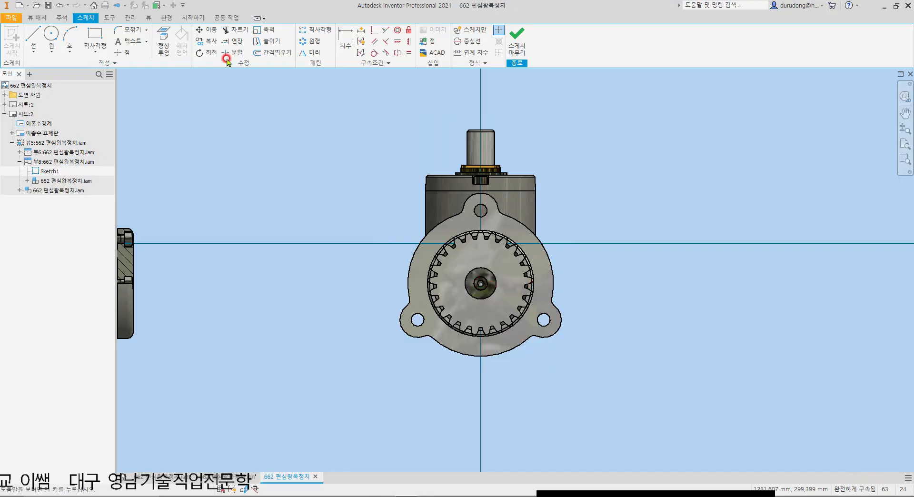
click(96, 39)
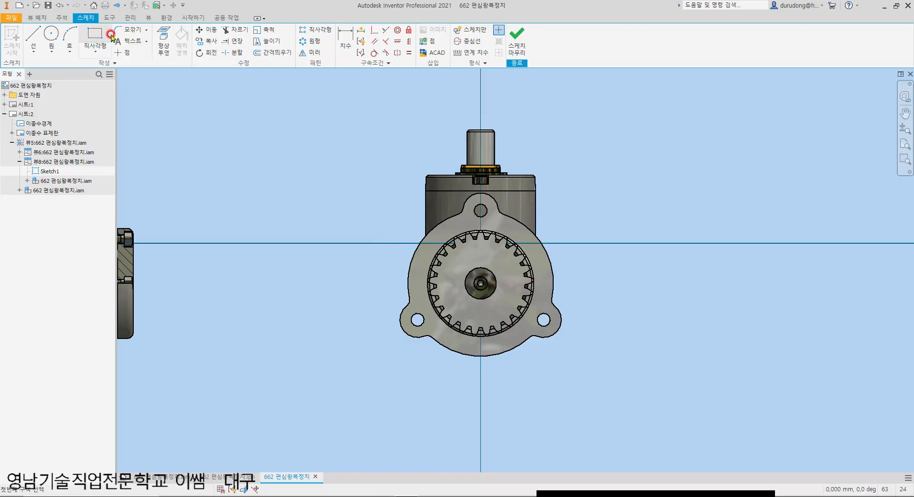
scroll(464, 289, up, 5)
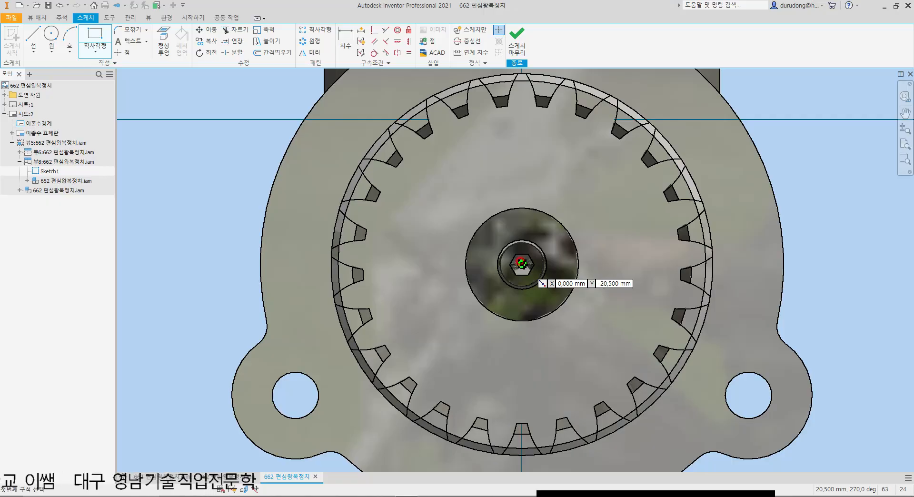
click(522, 264)
scroll(534, 275, down, 5)
middle_drag(667, 120, 606, 241)
click(661, 125)
key(Escape)
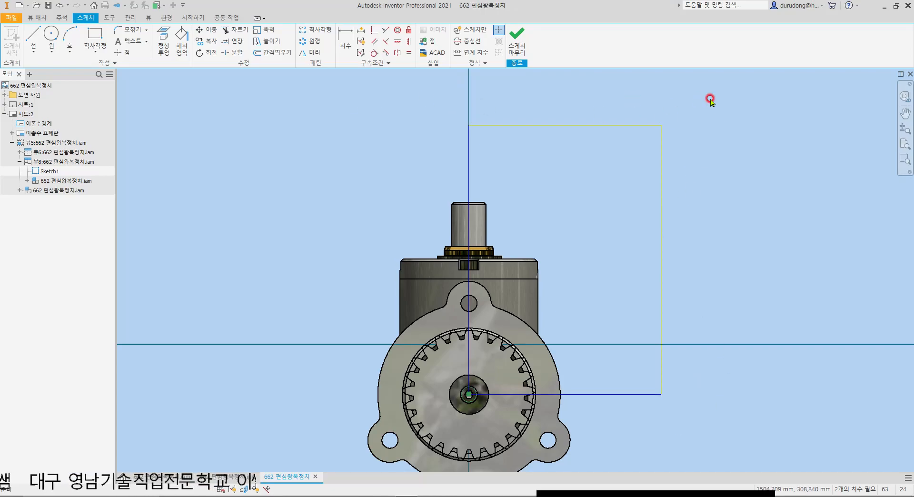
click(516, 38)
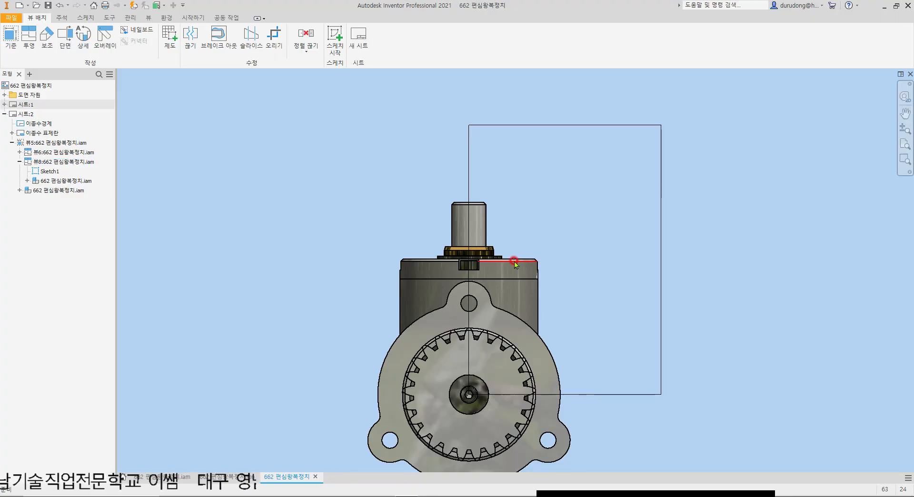
Step: Try a break-out view on the newly projected side view with the sketched rectangle as its boundary profile
click(224, 49)
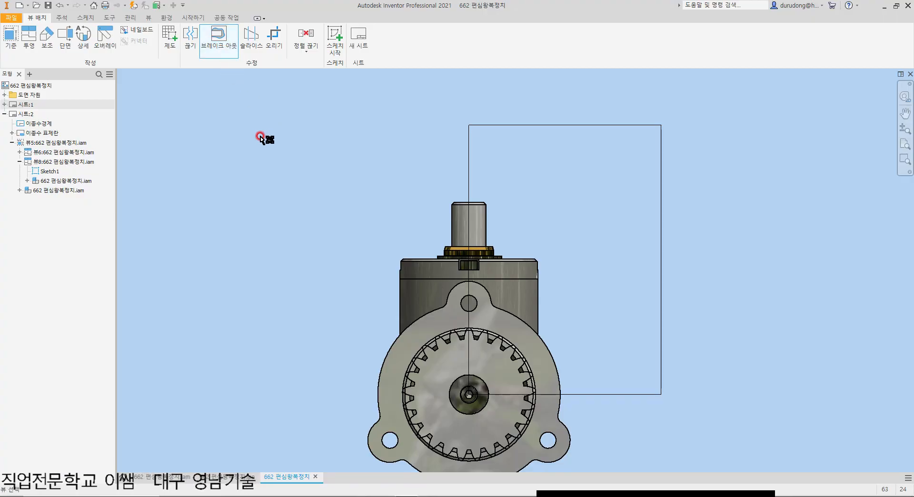
click(213, 47)
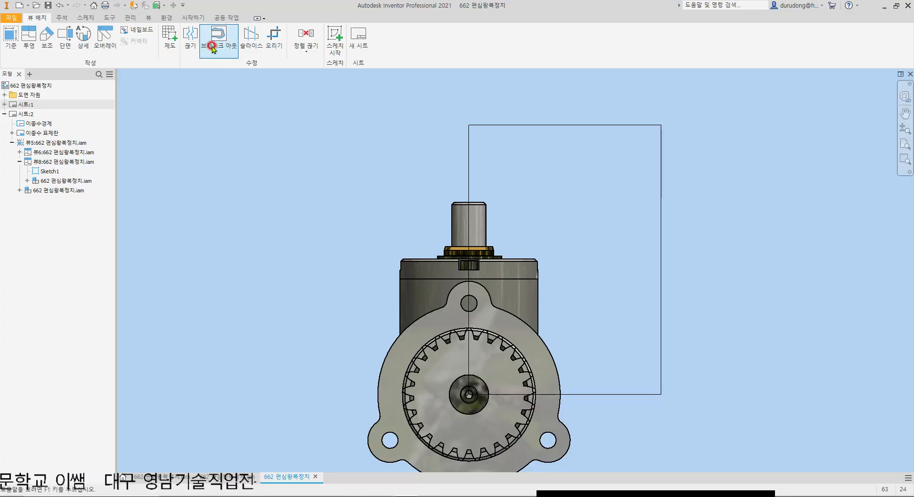
click(213, 47)
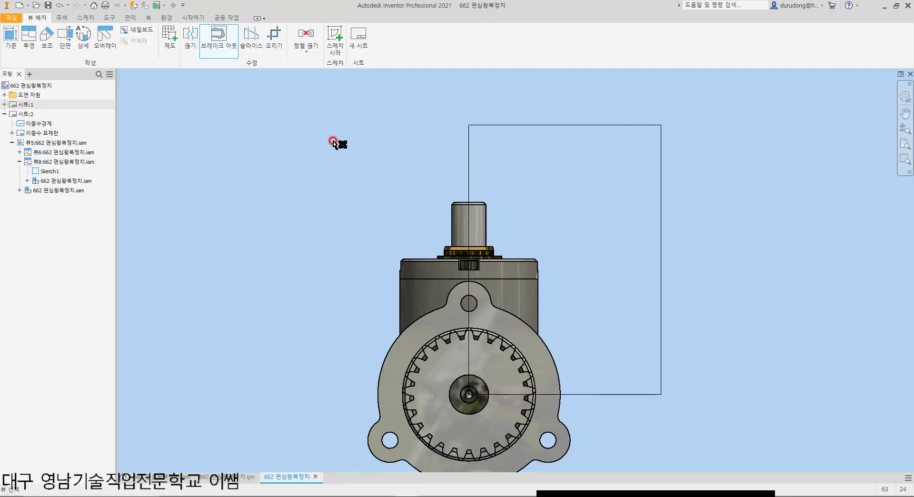
click(394, 211)
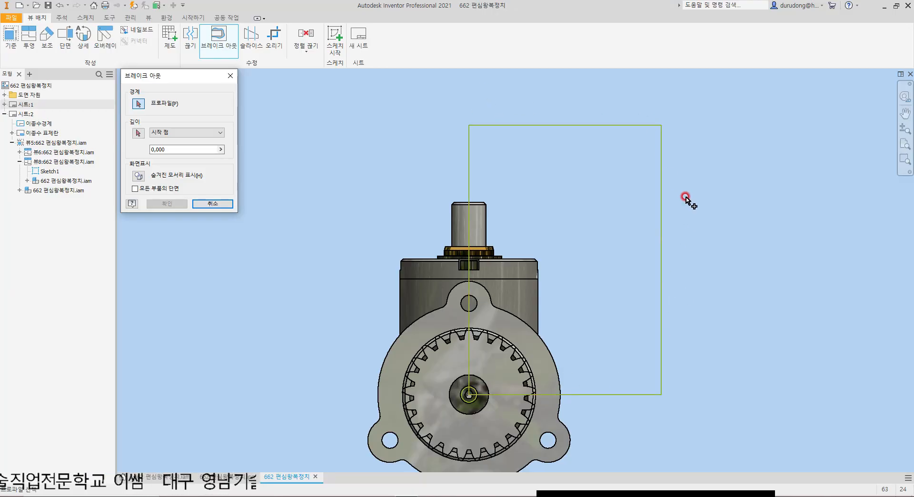
click(561, 126)
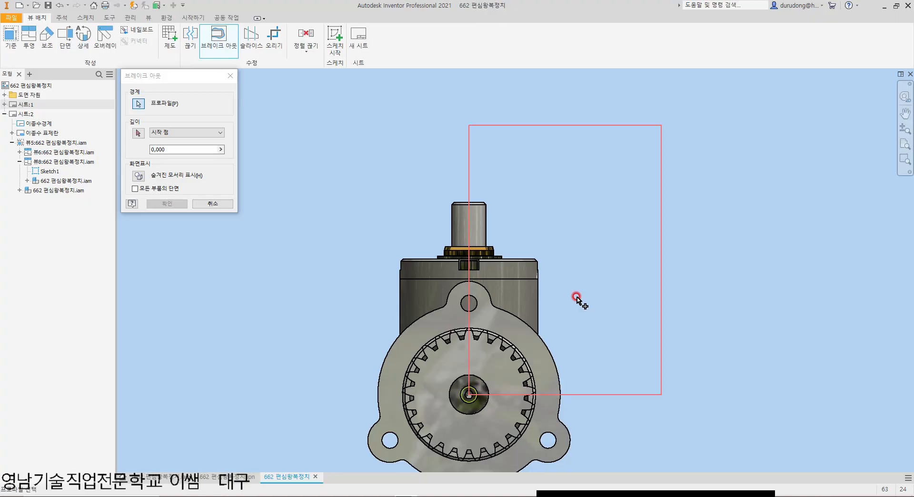
Step: Try to define the break-out depth from a start point at the shaft centre in the side view
click(137, 136)
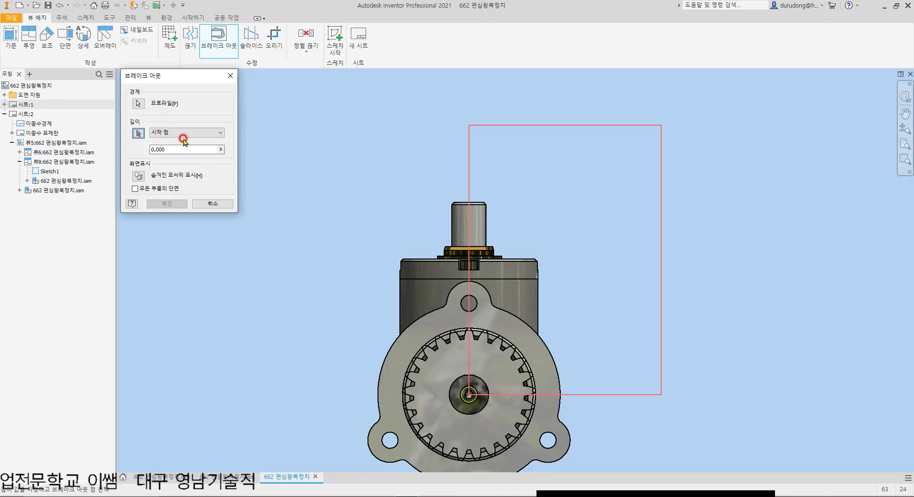
scroll(490, 412, up, 3)
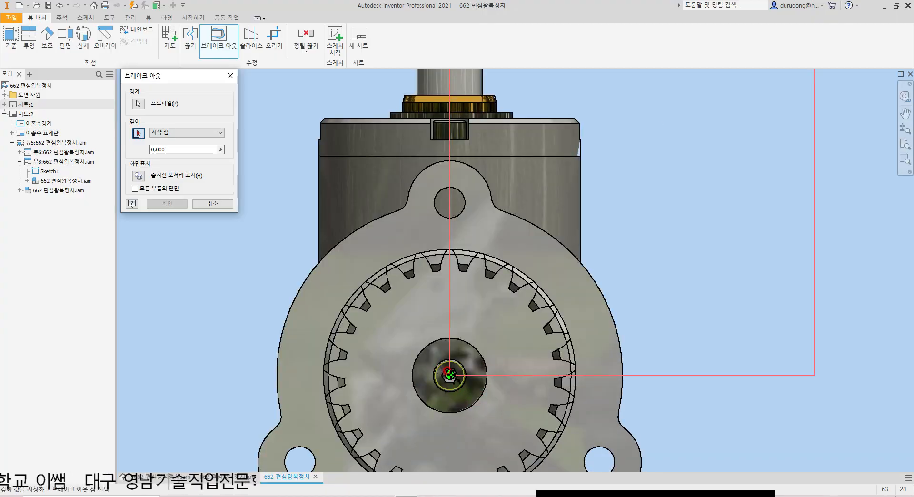
scroll(450, 378, up, 4)
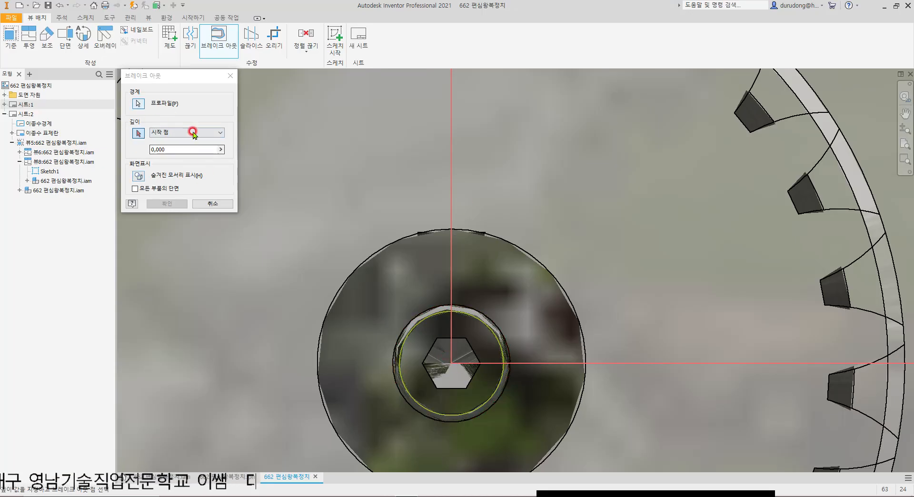
click(158, 206)
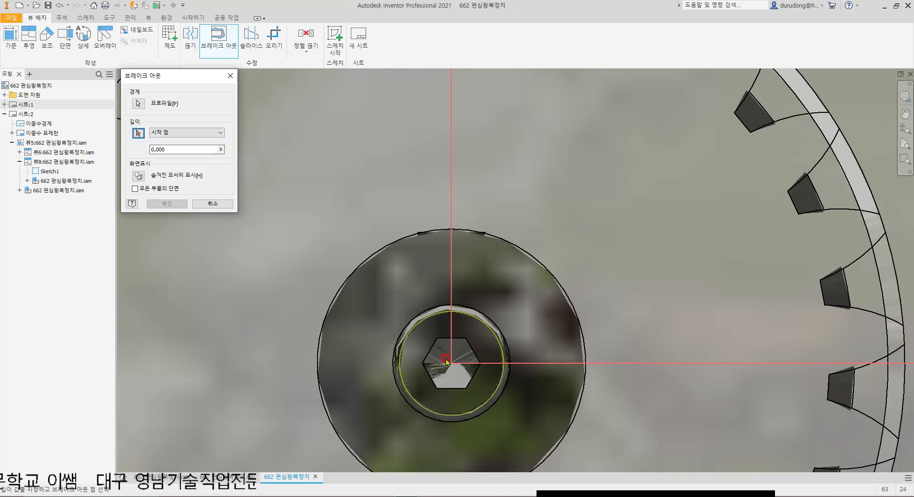
click(138, 103)
scroll(421, 223, down, 3)
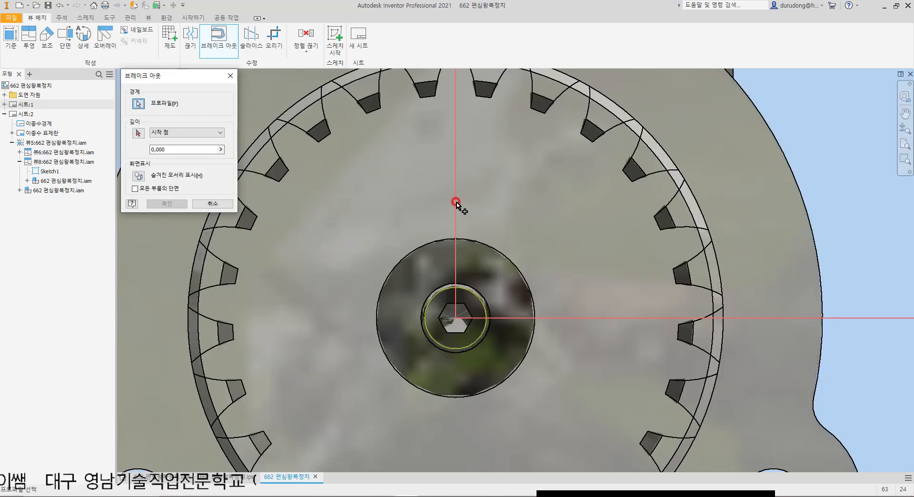
click(138, 133)
click(455, 316)
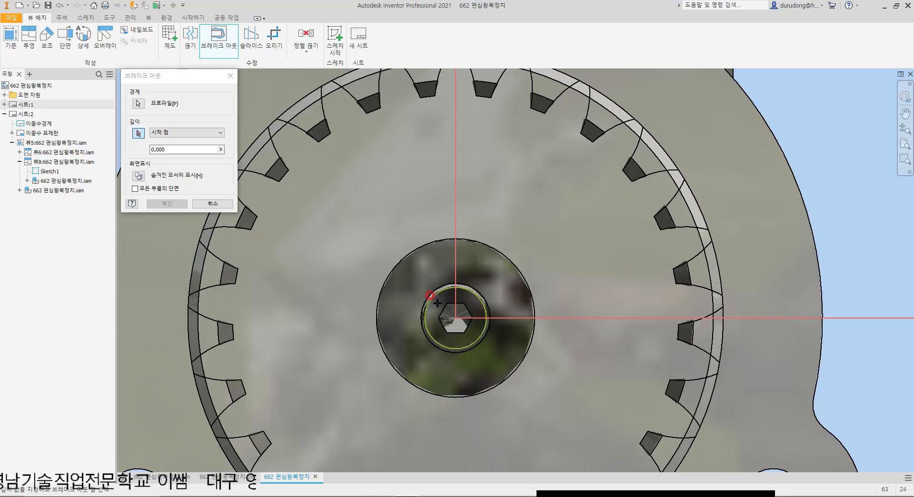
Step: Try the shaft's outer end edge in the base view as the break-out depth start point, with a depth of 0
scroll(476, 310, down, 5)
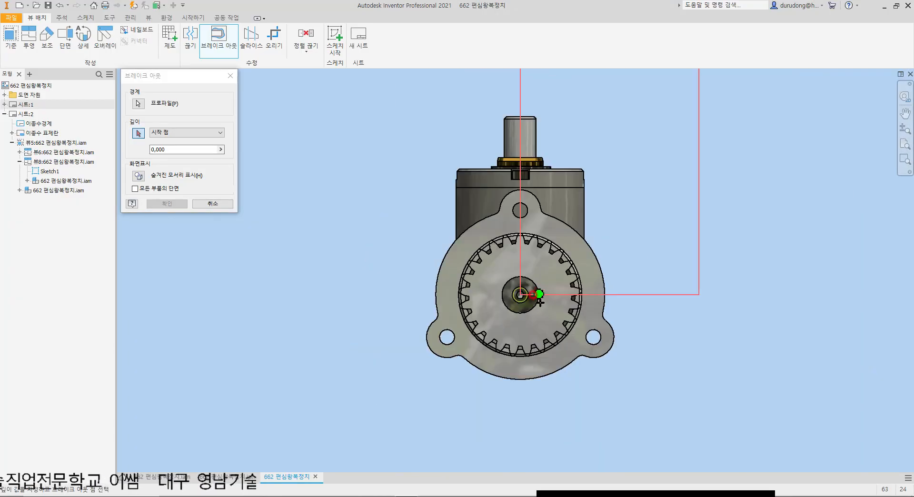
scroll(428, 340, down, 2)
scroll(247, 310, up, 10)
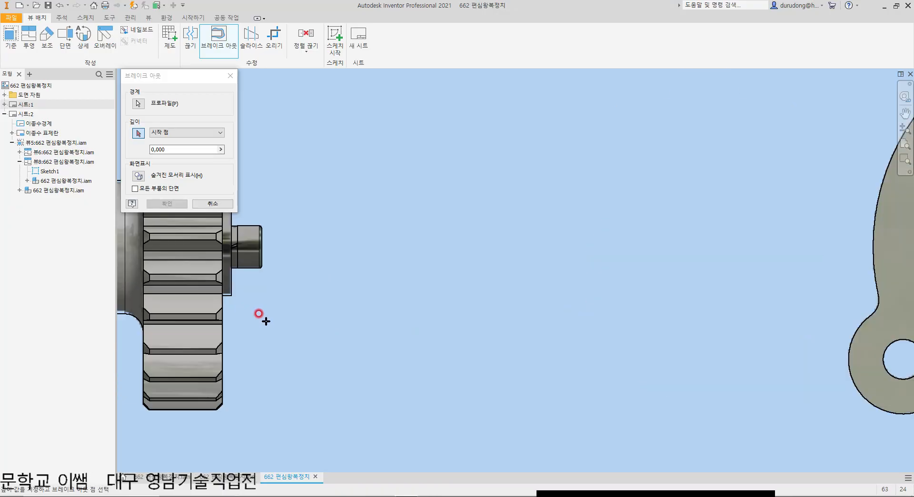
middle_drag(339, 324, 366, 313)
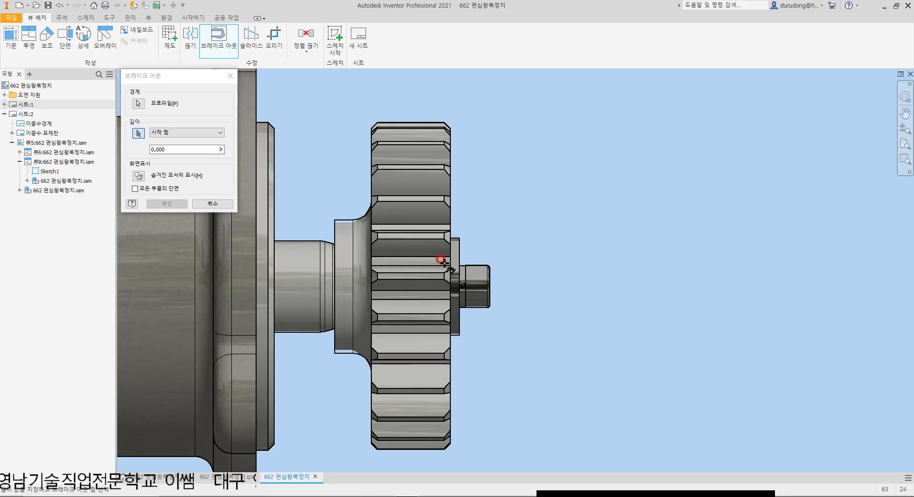
scroll(349, 322, down, 10)
scroll(612, 324, up, 5)
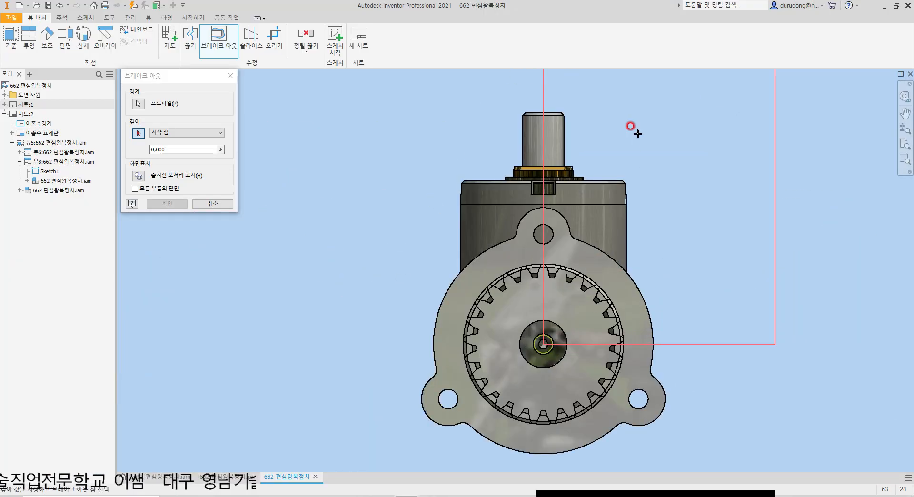
scroll(651, 167, down, 4)
scroll(652, 167, down, 2)
scroll(264, 221, up, 8)
scroll(547, 251, down, 3)
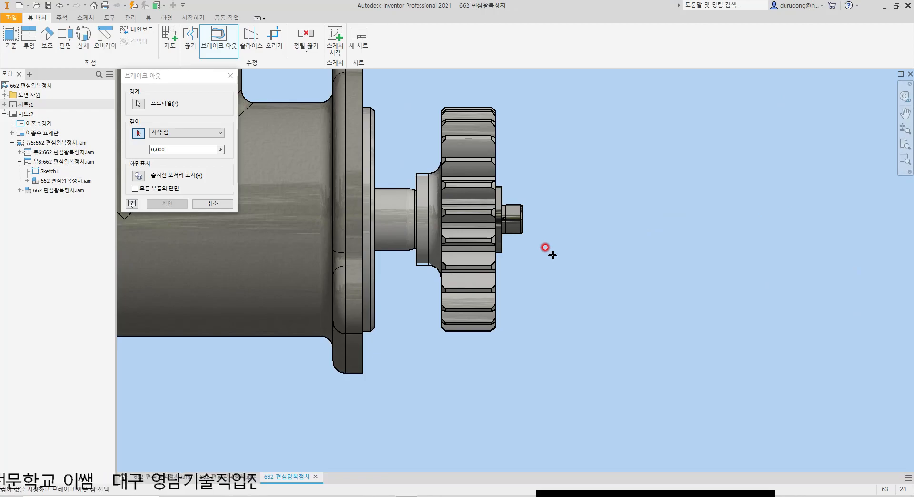
scroll(533, 239, down, 3)
scroll(504, 225, up, 4)
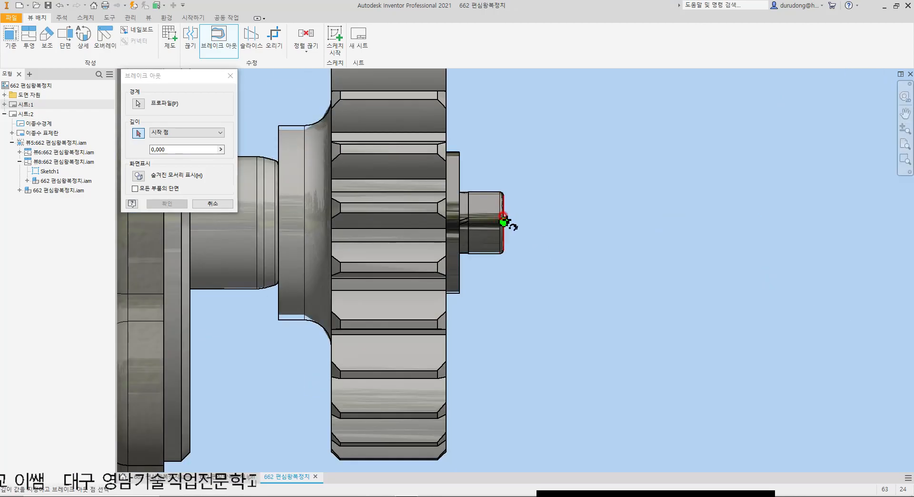
click(137, 136)
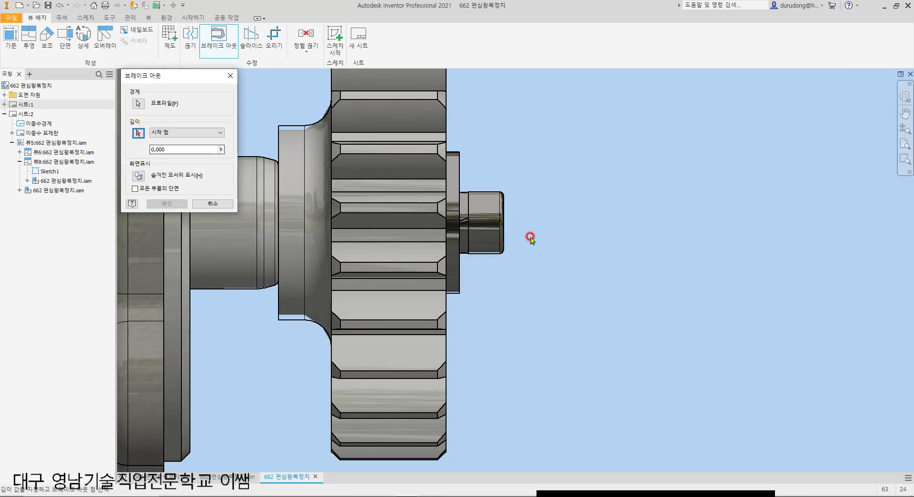
scroll(511, 213, up, 5)
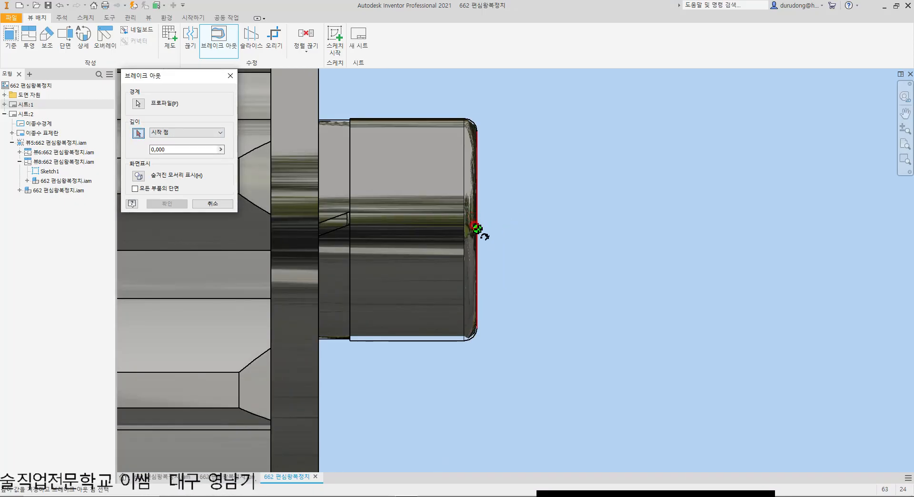
click(477, 228)
click(155, 203)
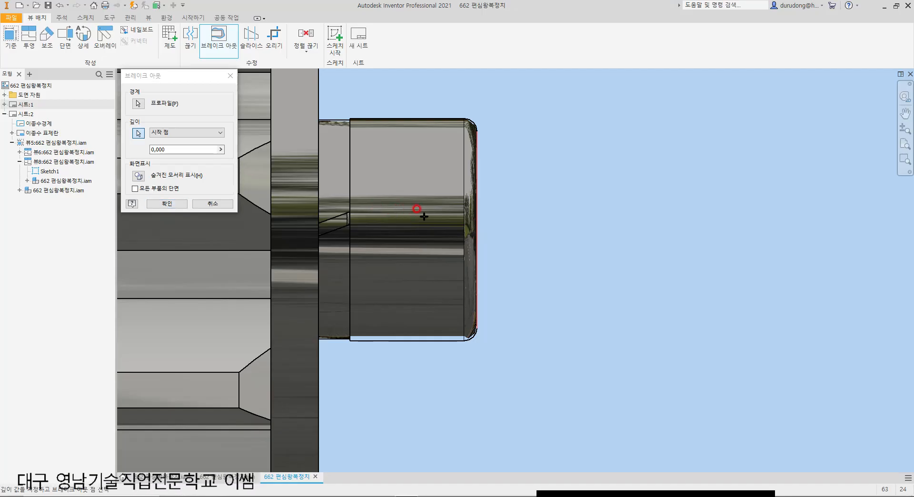
Step: Check the 662 편심왕복장치 assembly model against the drawing views, and cancel the break-out view
scroll(464, 248, down, 10)
mouse_move(800, 221)
middle_down()
mouse_move(361, 259)
mouse_move(748, 267)
middle_up()
scroll(351, 353, up, 8)
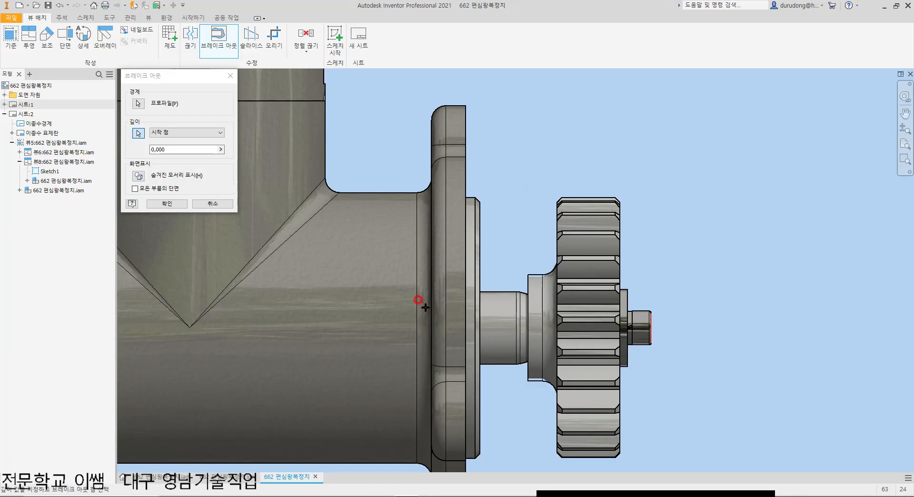
scroll(438, 283, down, 8)
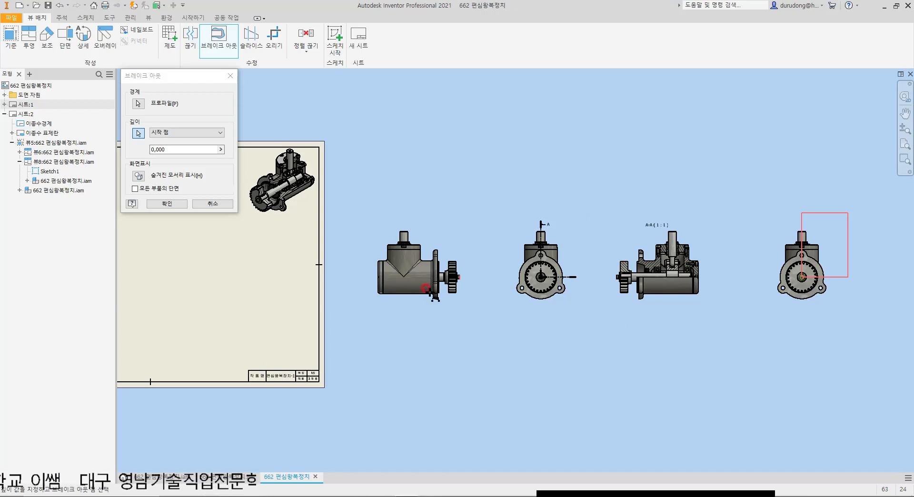
click(166, 480)
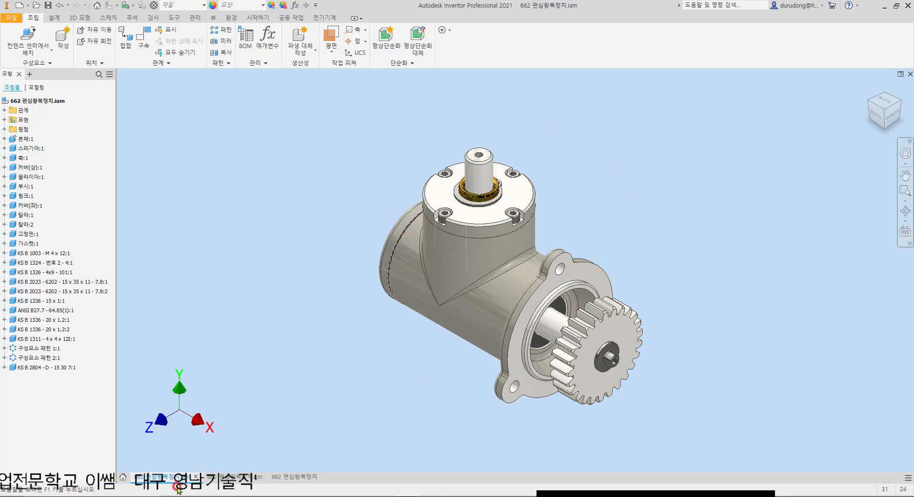
click(289, 482)
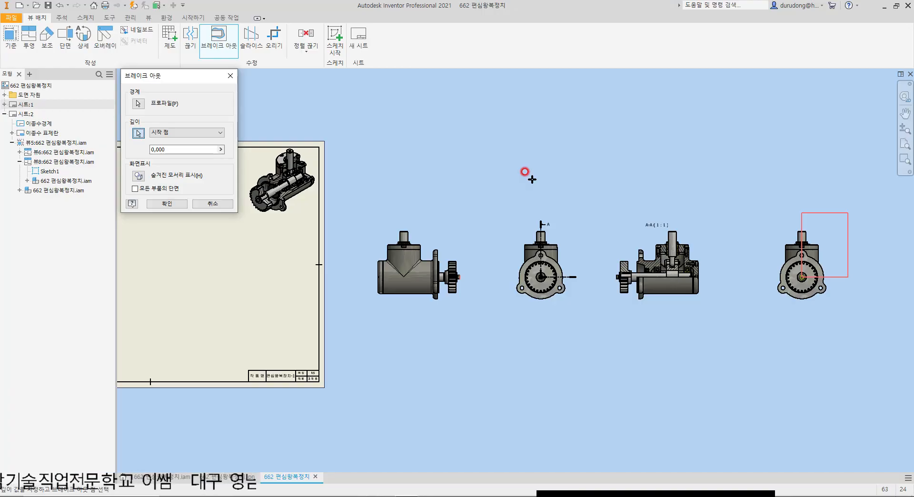
scroll(762, 244, up, 3)
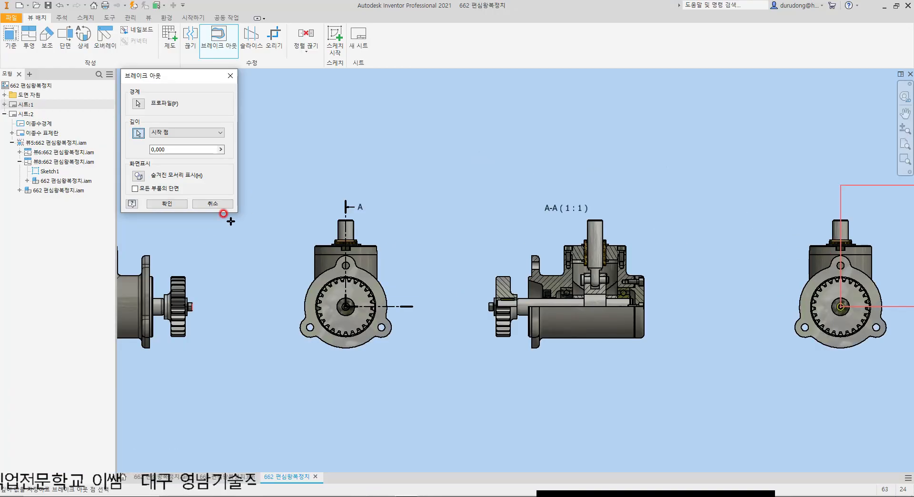
scroll(303, 256, down, 3)
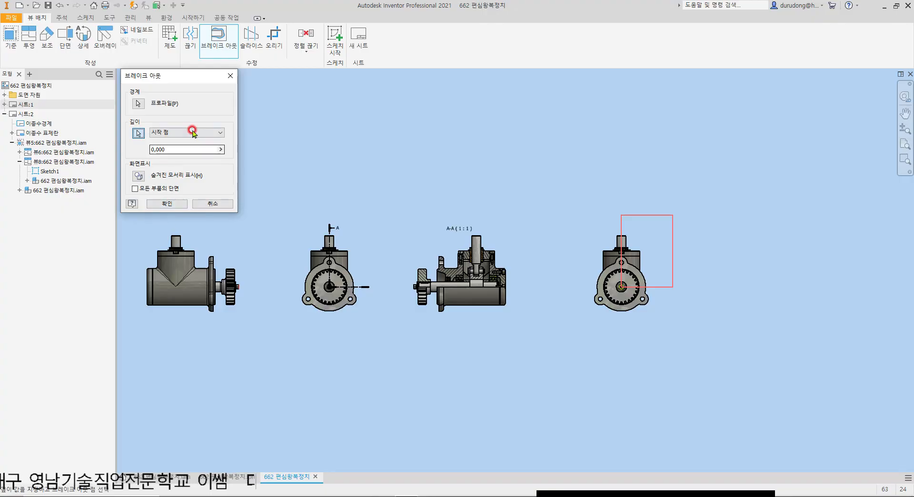
key(Escape)
Step: Start a break-out view on the projected side view, using the sketched rectangle as its boundary profile
click(221, 39)
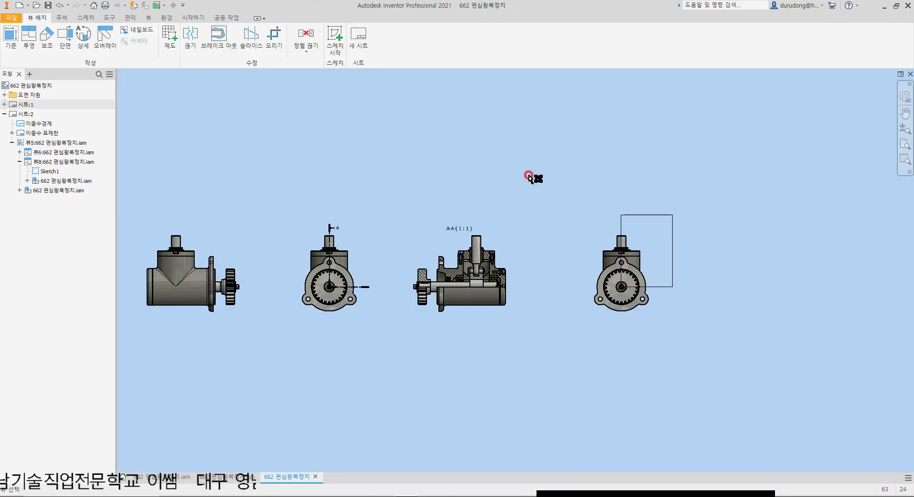
click(593, 236)
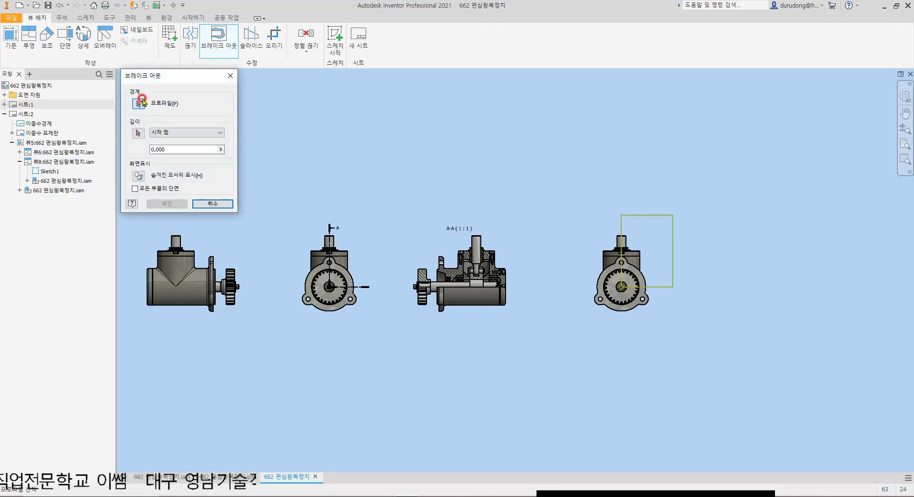
click(668, 217)
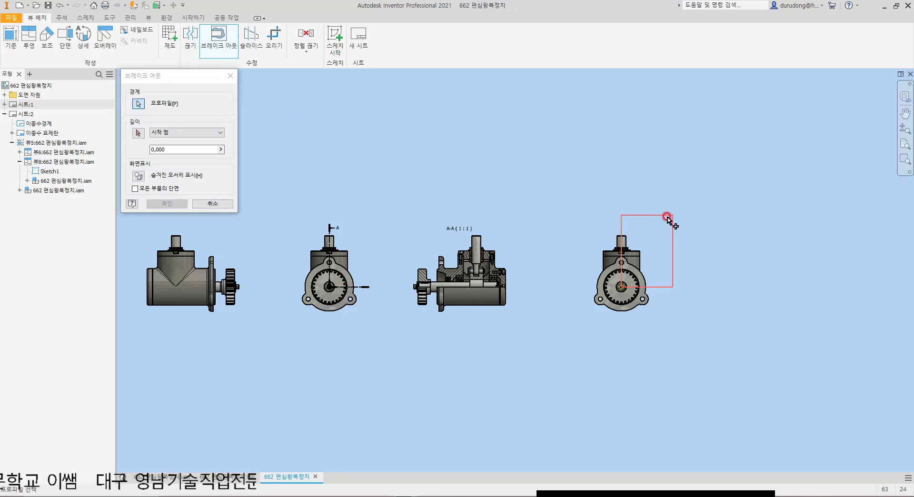
Step: Try the shaft's outer end edge beyond the gear in the base view as the break-out depth start point
click(139, 132)
scroll(616, 309, up, 5)
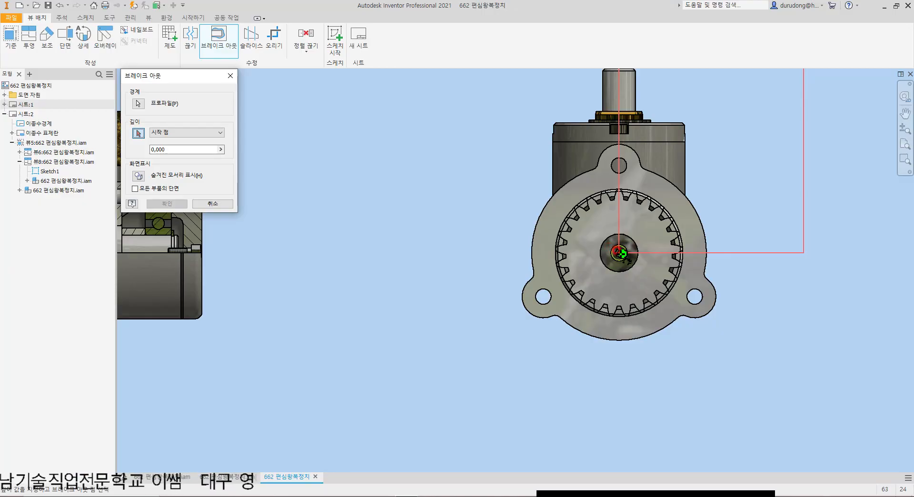
click(621, 252)
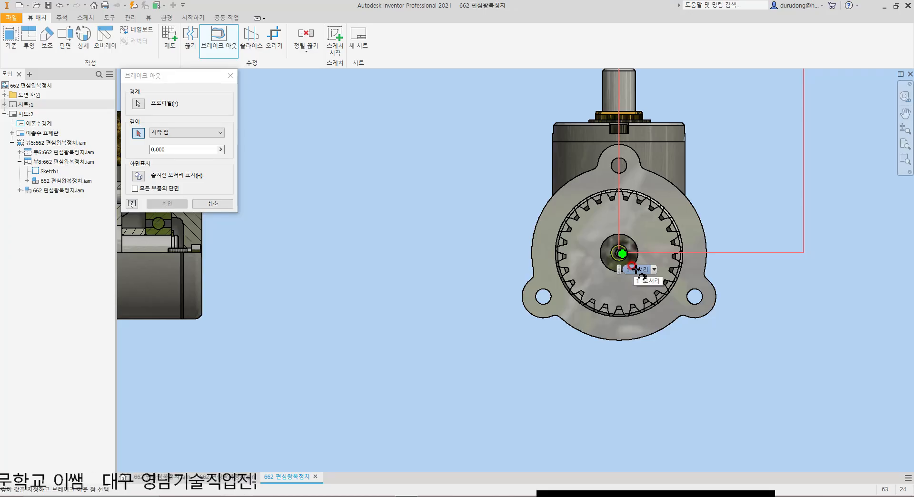
scroll(619, 267, up, 5)
scroll(465, 310, down, 8)
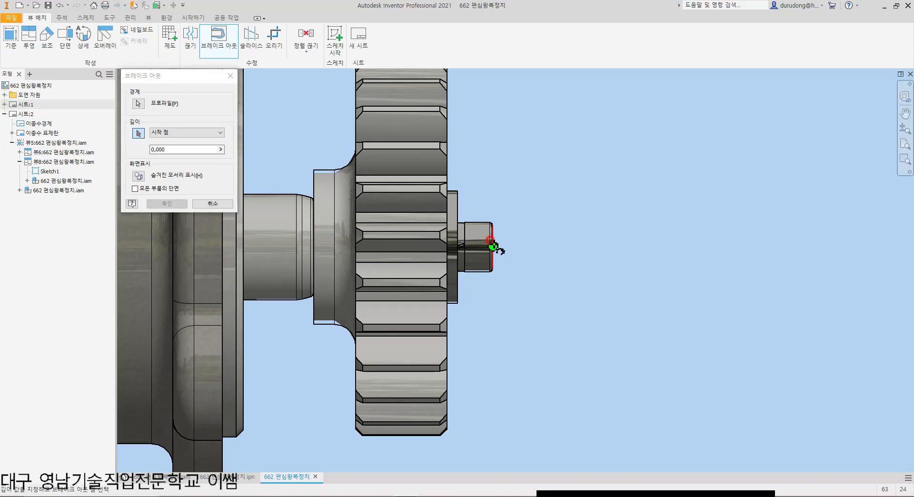
scroll(493, 246, down, 3)
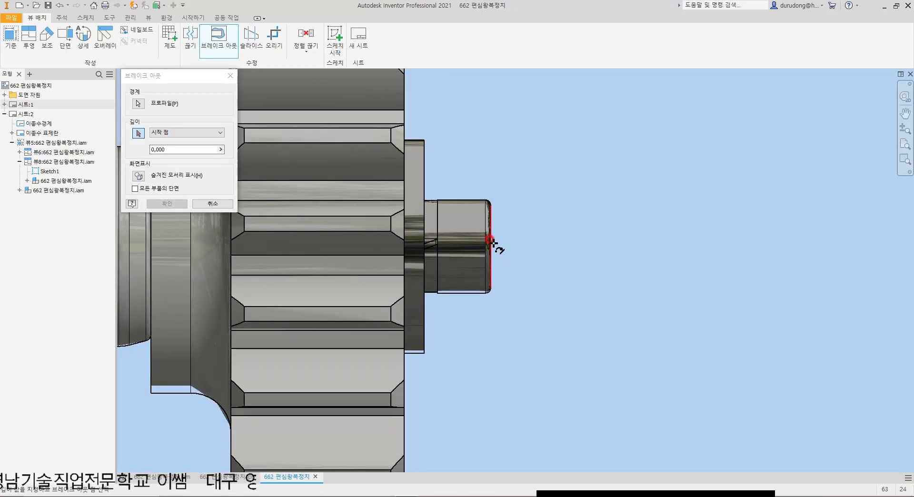
click(490, 245)
click(167, 203)
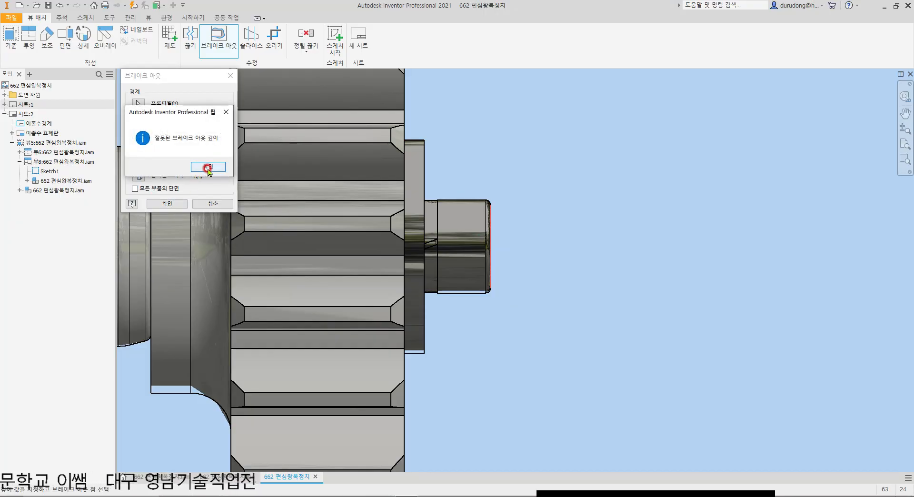
click(208, 166)
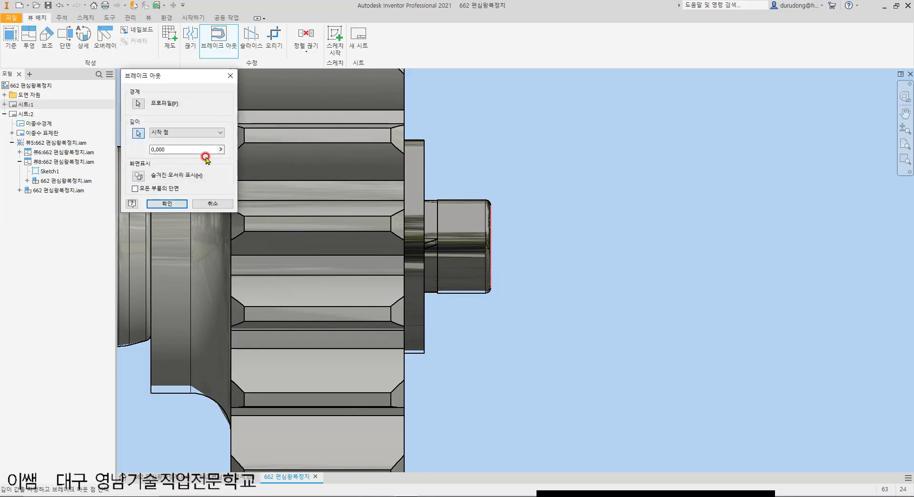
Step: Create the break-out with a start-point depth of 0 measured from the housing's end edge opposite the gear in the base view
click(193, 132)
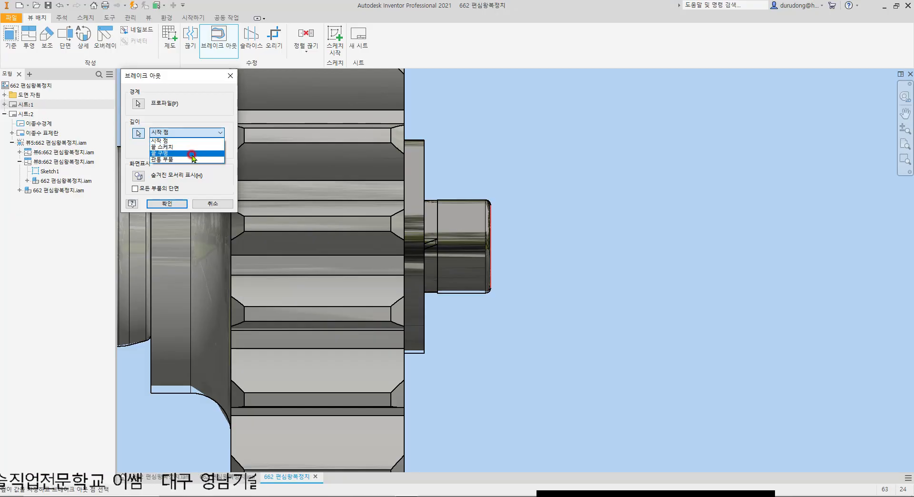
click(185, 141)
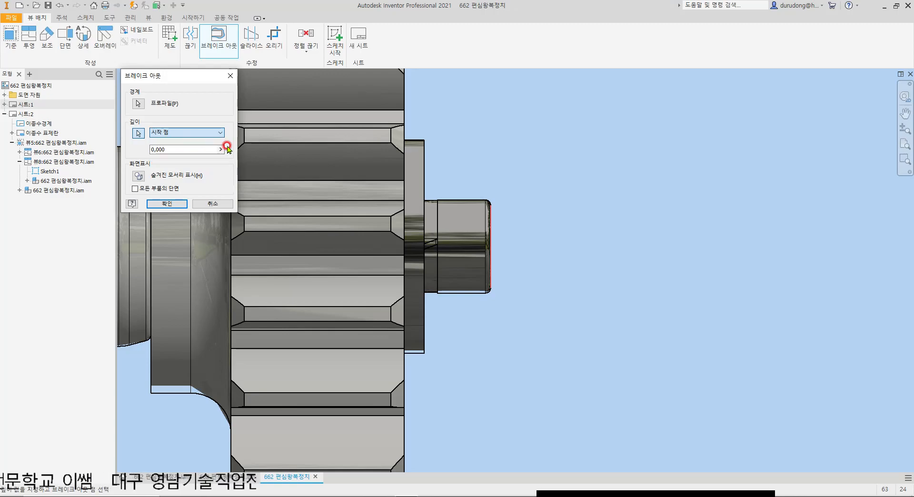
click(139, 133)
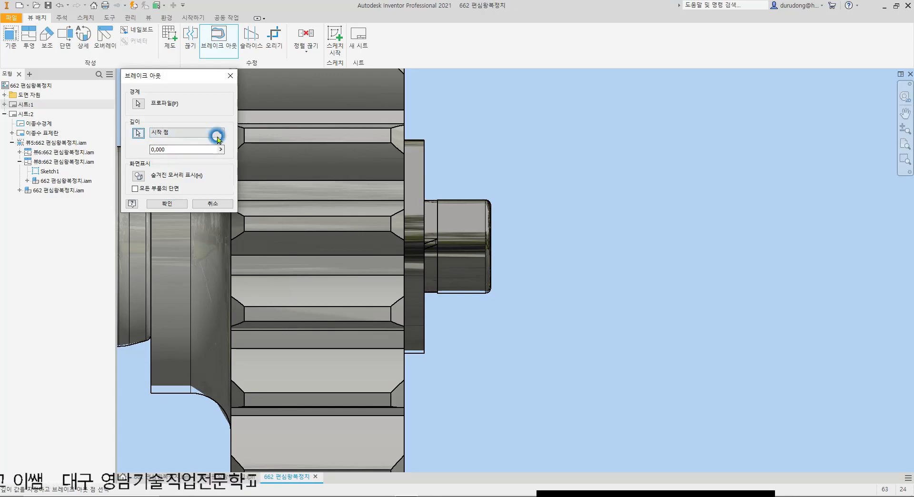
scroll(535, 222, down, 5)
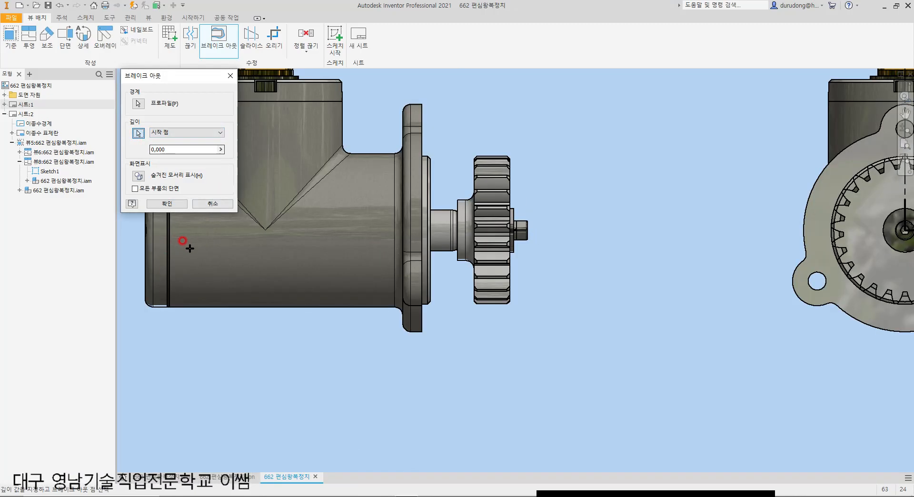
scroll(357, 261, up, 4)
scroll(375, 278, up, 3)
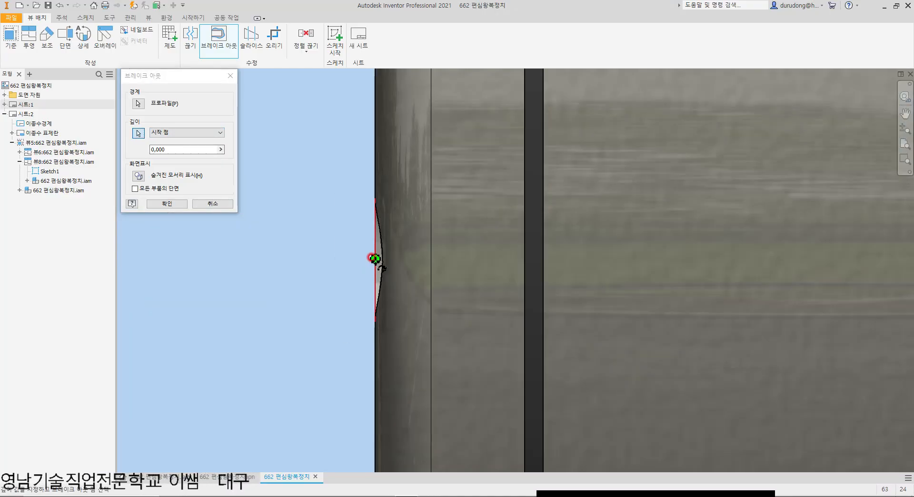
click(171, 204)
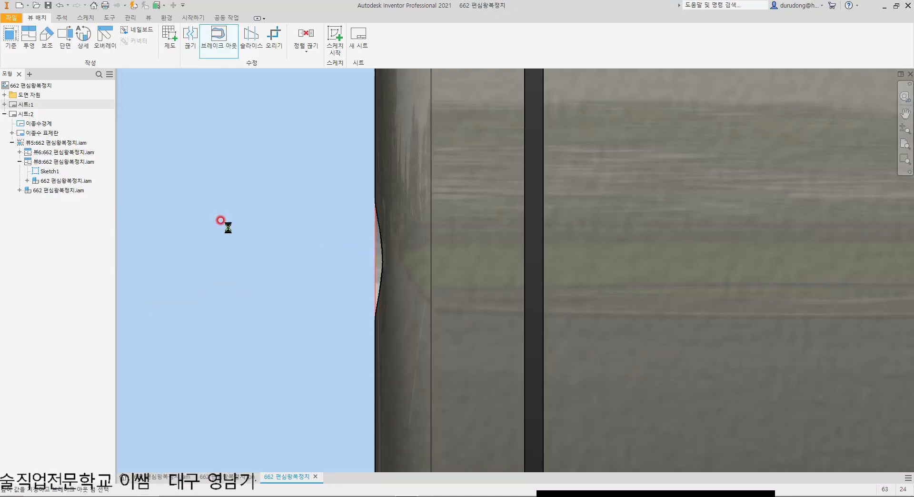
Step: Examine the broken-out side view and compare it with the depth start edge on the housing in the base view
scroll(259, 238, down, 5)
scroll(257, 244, down, 5)
scroll(660, 228, up, 6)
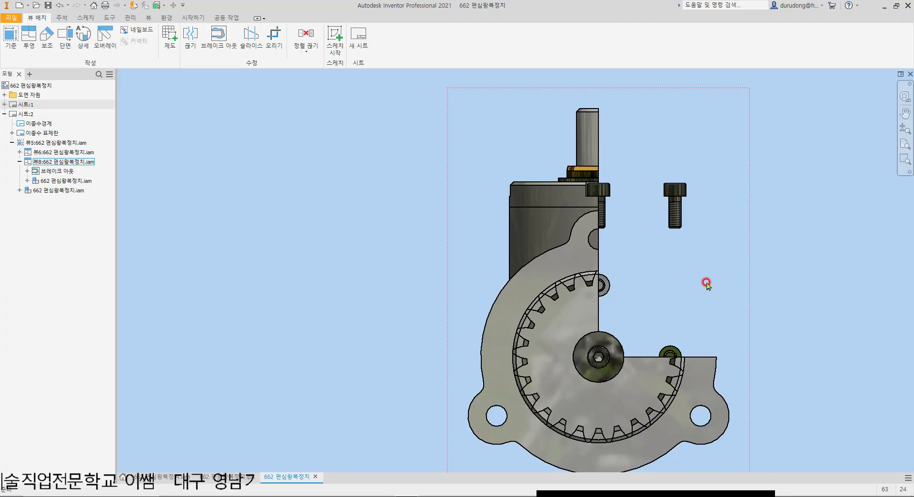
scroll(461, 286, down, 5)
scroll(382, 288, up, 10)
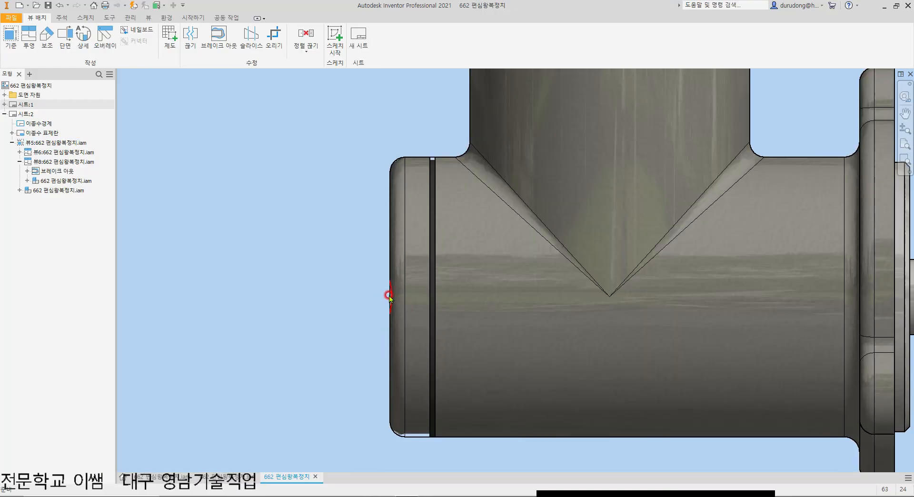
scroll(389, 297, down, 7)
scroll(639, 239, up, 5)
scroll(640, 247, down, 5)
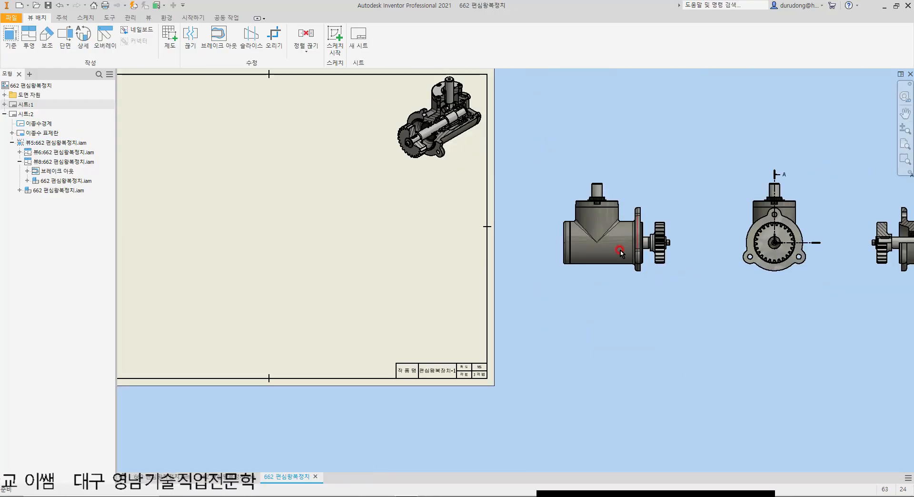
scroll(571, 241, up, 5)
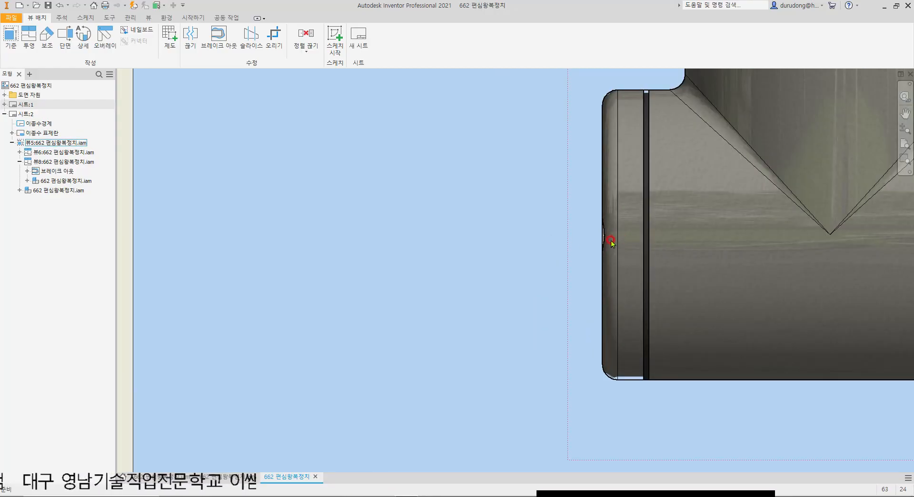
scroll(612, 244, down, 5)
scroll(680, 235, up, 3)
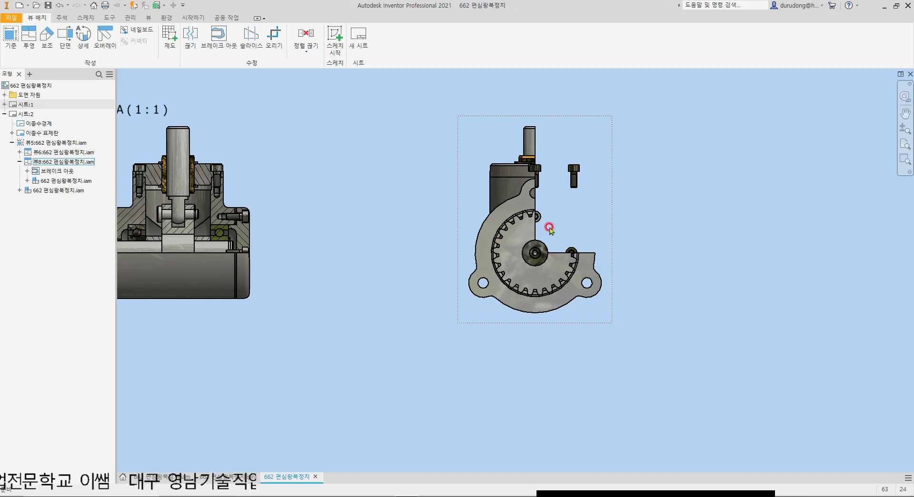
Step: Project an isometric view from the broken-out side view and place it diagonally above that view
middle_drag(602, 185, 521, 257)
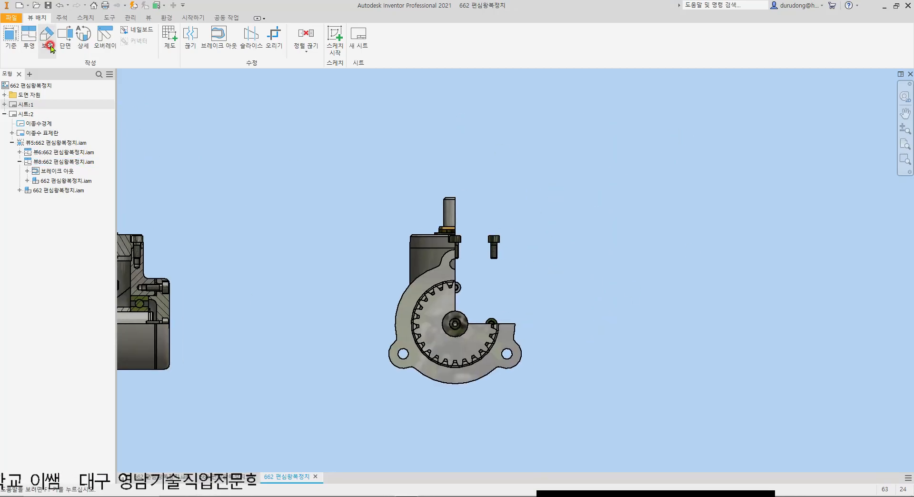
middle_drag(212, 138, 303, 153)
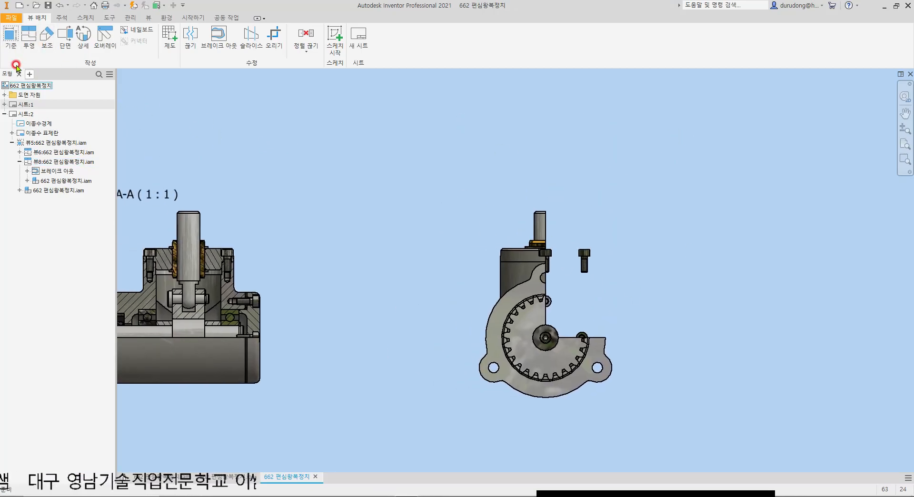
click(484, 224)
middle_drag(741, 134, 648, 212)
click(669, 192)
right_click(668, 192)
click(689, 190)
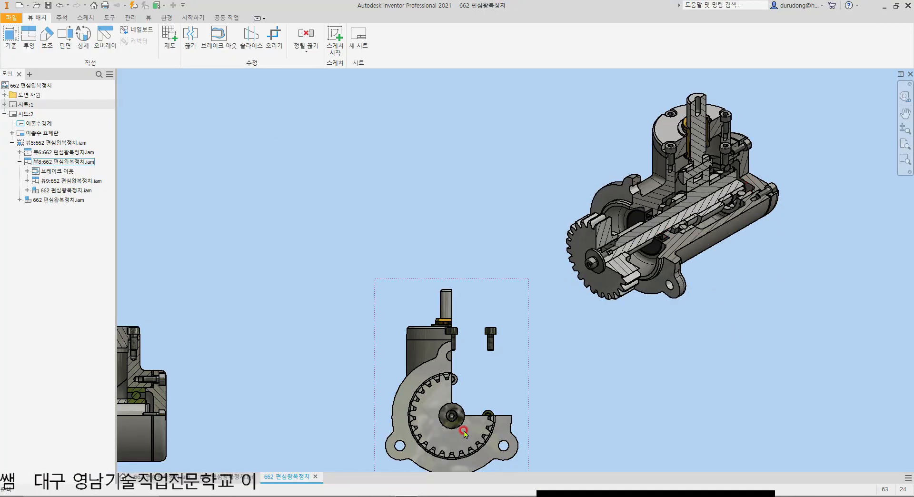
Step: Compare the isometric view with its broken-out parent view, and delete the isometric view
scroll(465, 428, down, 5)
scroll(442, 335, up, 5)
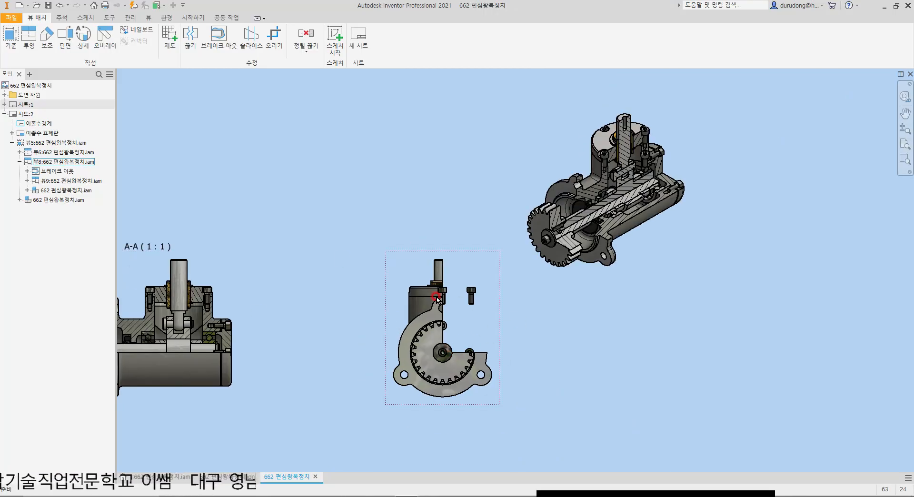
click(496, 304)
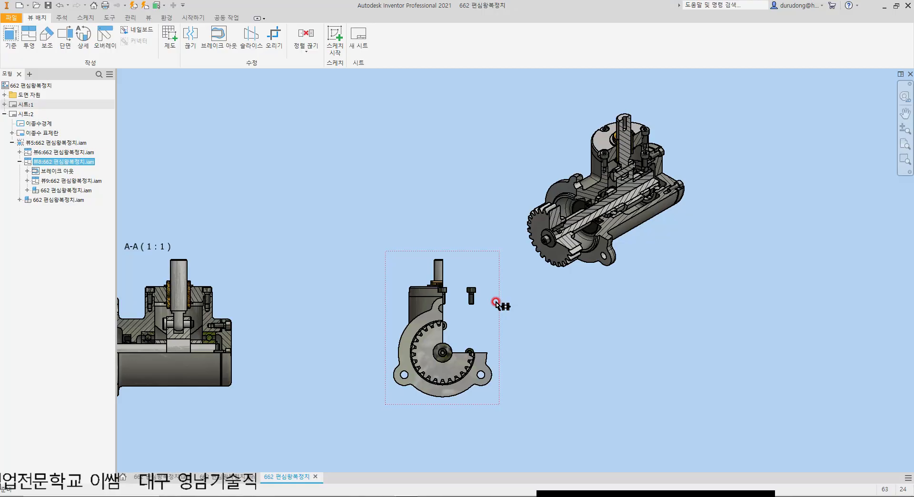
click(664, 209)
key(Delete)
click(451, 272)
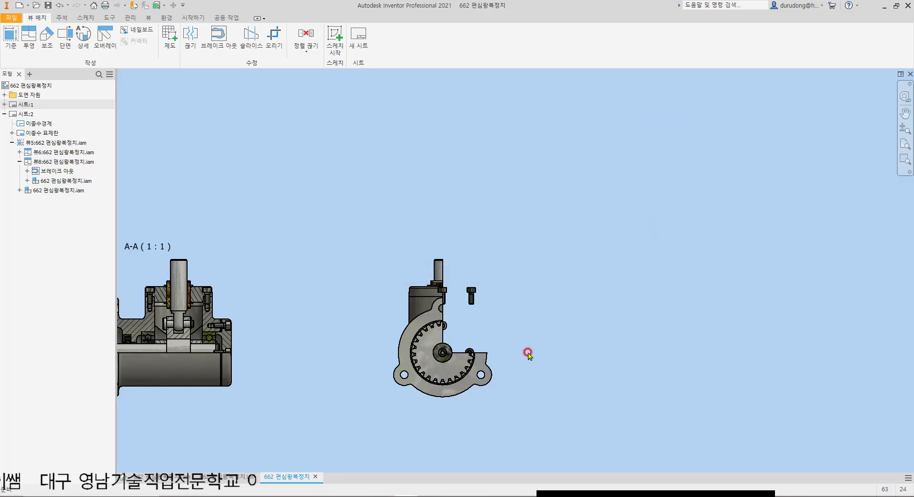
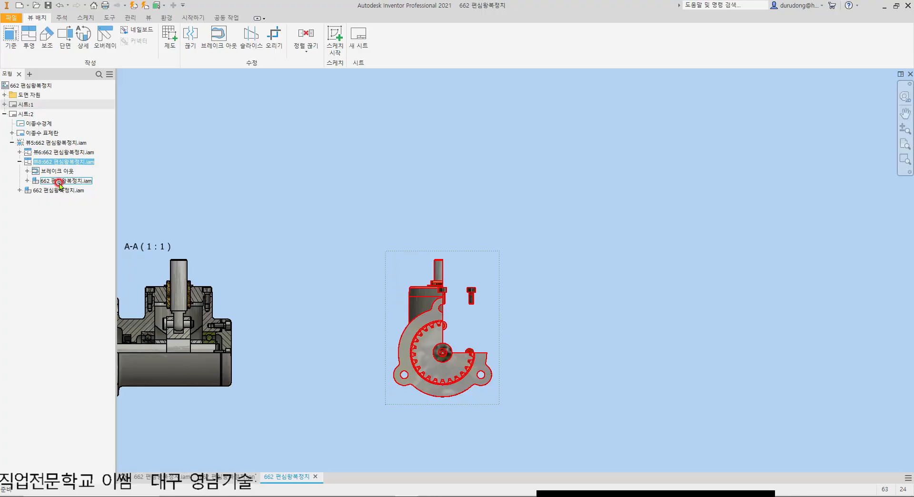
Step: Exclude the shaft (축:1) and the slider (슬라이더:1) from sectioning in the broken-out side view
click(26, 181)
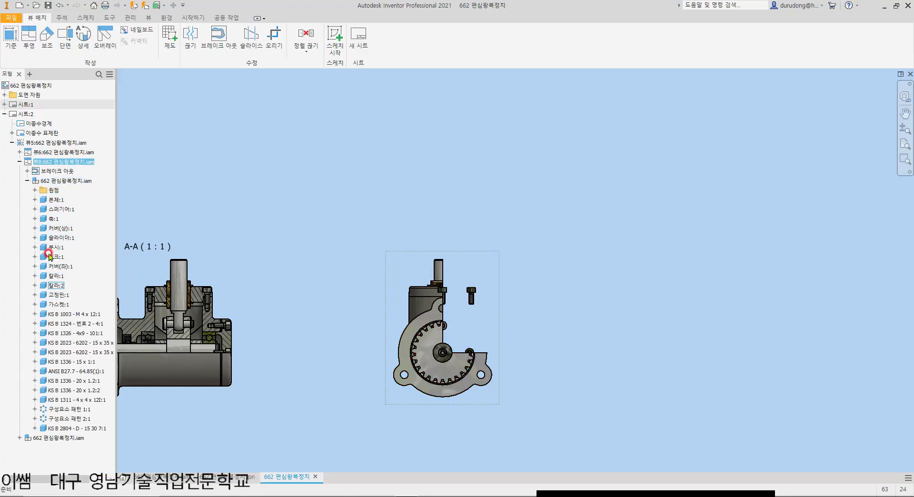
click(51, 220)
right_click(51, 221)
mouse_move(91, 257)
click(142, 266)
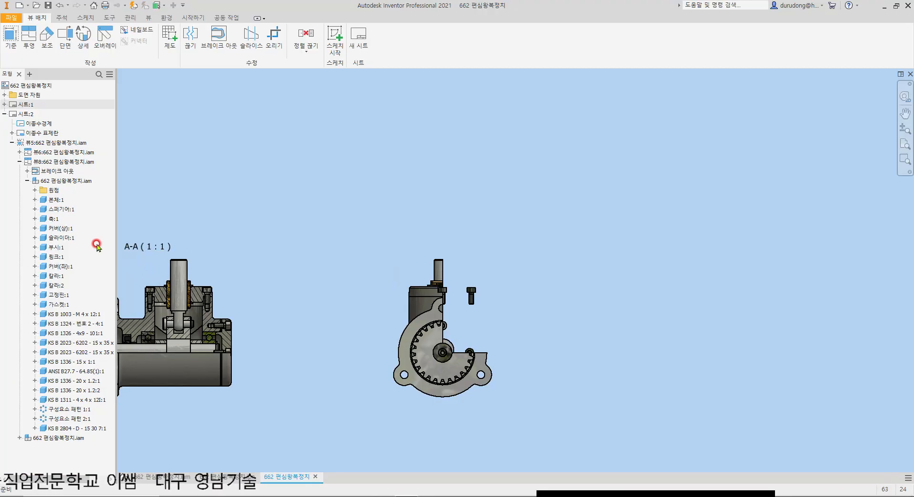
right_click(64, 240)
mouse_move(102, 279)
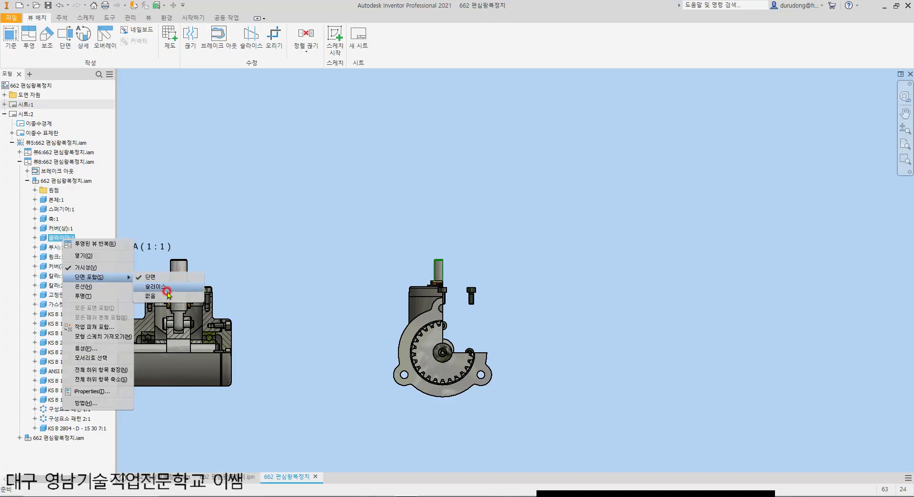
click(165, 296)
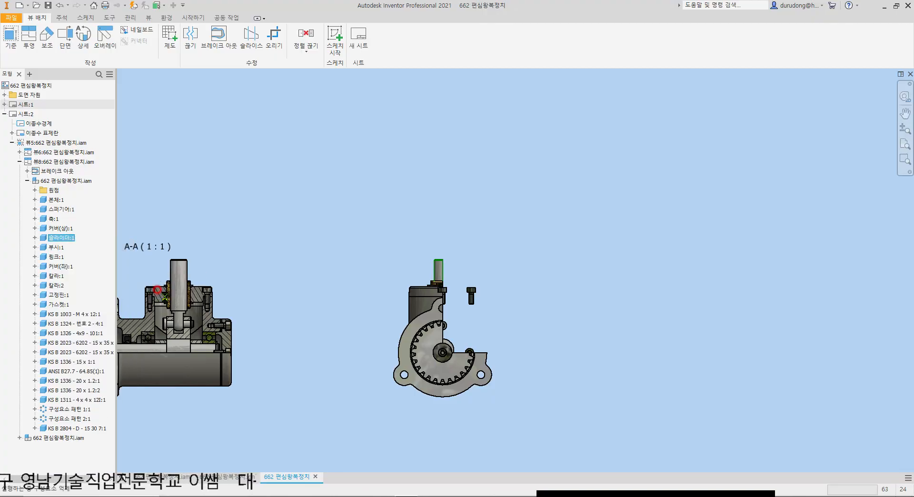
Step: Exclude the fixing pin (고정핀:1) and the KS B 1311 - 4 x 4 x 12 key from sectioning in the broken-out side view
right_click(59, 296)
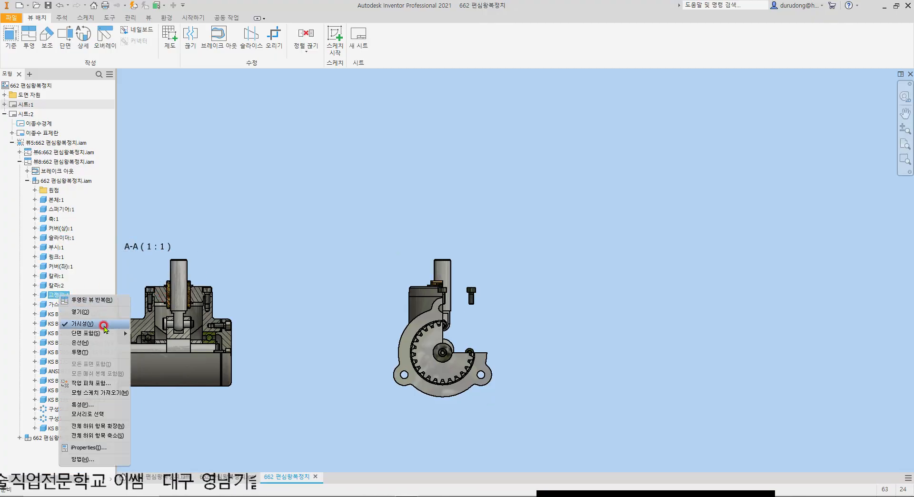
mouse_move(106, 334)
click(150, 353)
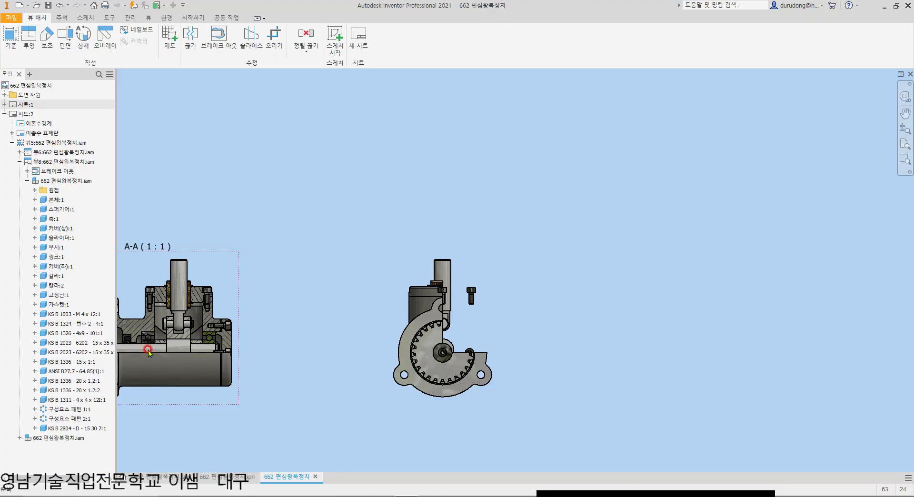
right_click(79, 400)
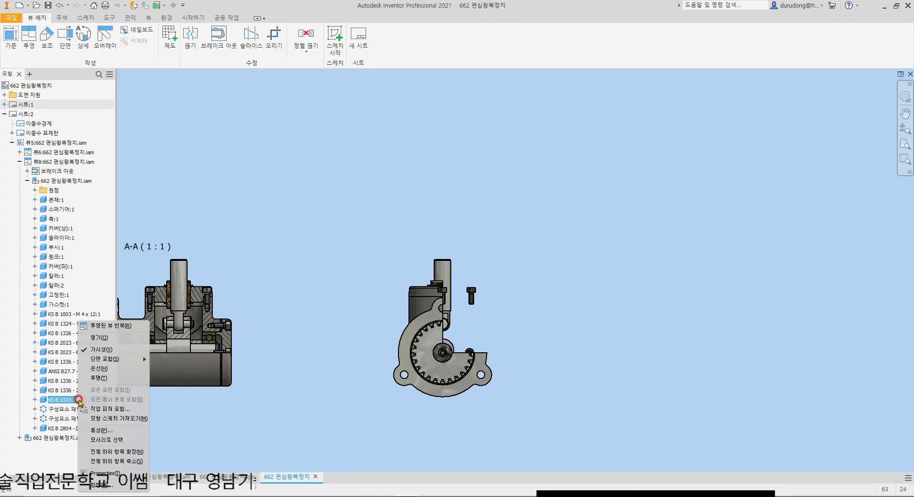
mouse_move(138, 359)
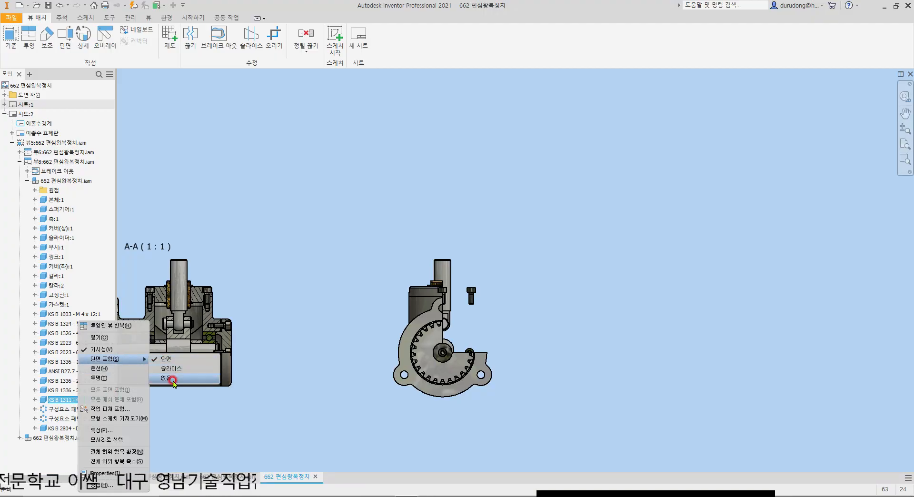
click(171, 374)
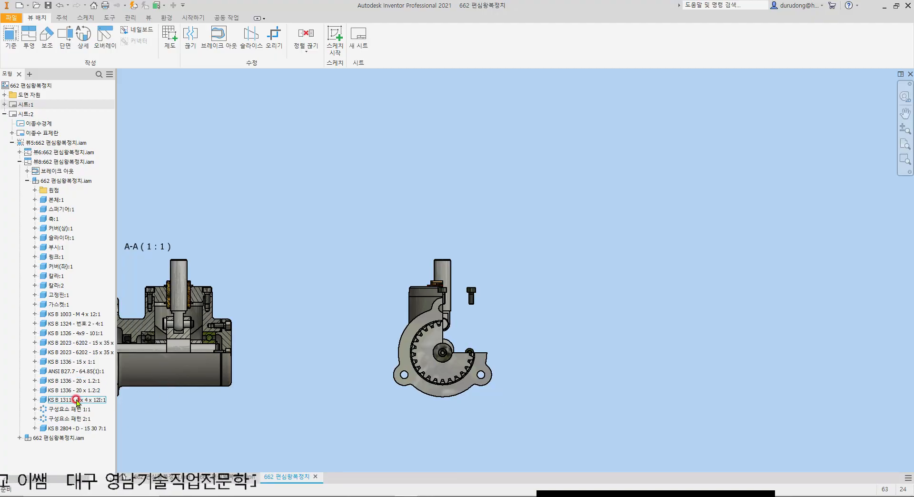
Step: Project an isometric view from the broken-out side view and place it diagonally above that view
click(28, 37)
click(473, 267)
click(583, 209)
right_click(583, 208)
click(603, 203)
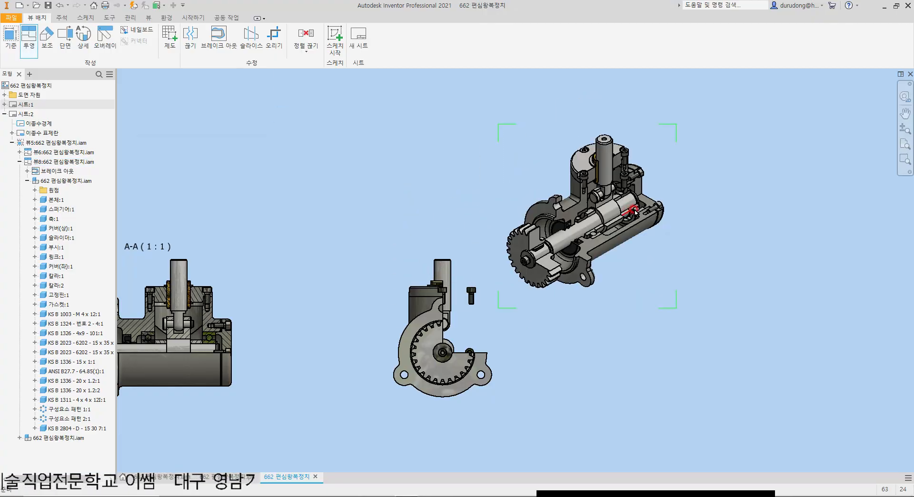
Step: Turn off the visibility of the edge under the floating bolt's head in the broken-out isometric view
scroll(642, 169, down, 3)
scroll(642, 169, down, 3)
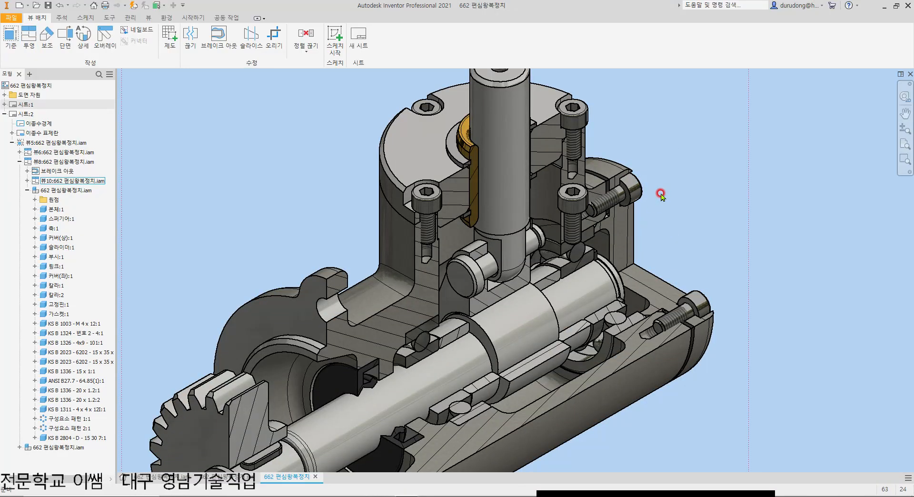
scroll(681, 199, up, 3)
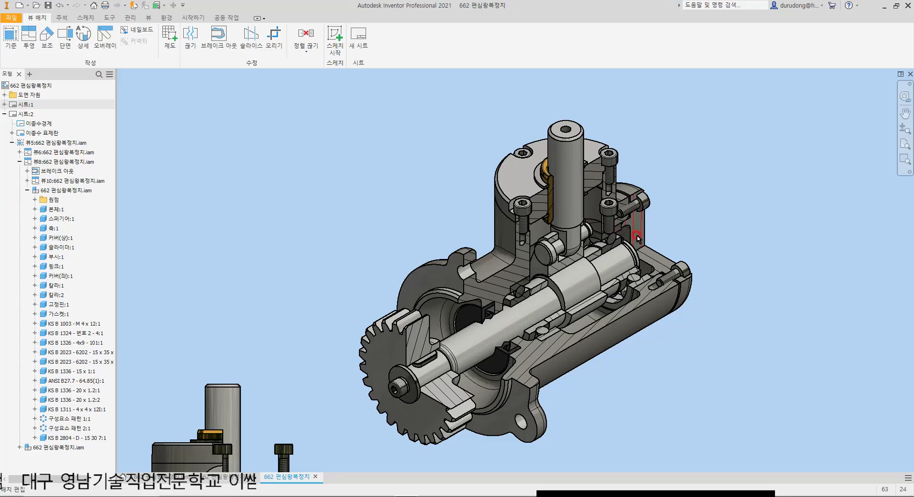
scroll(626, 221, down, 3)
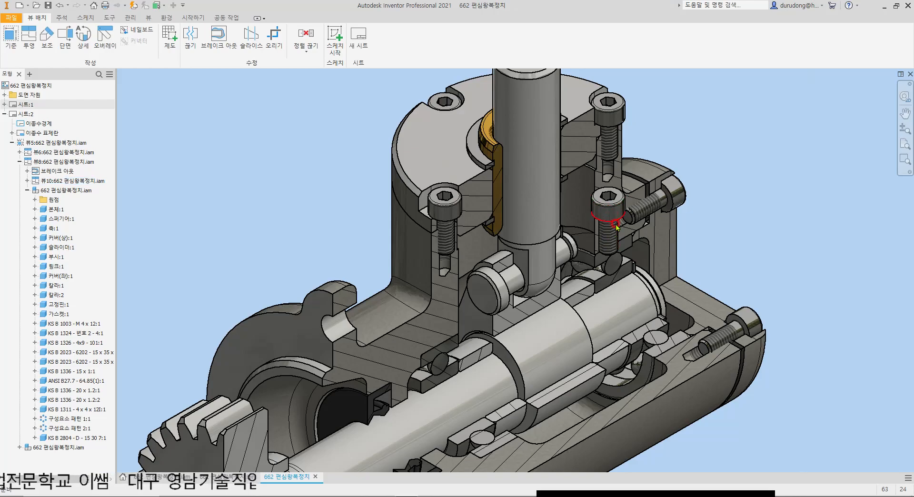
scroll(616, 228, up, 3)
right_click(613, 218)
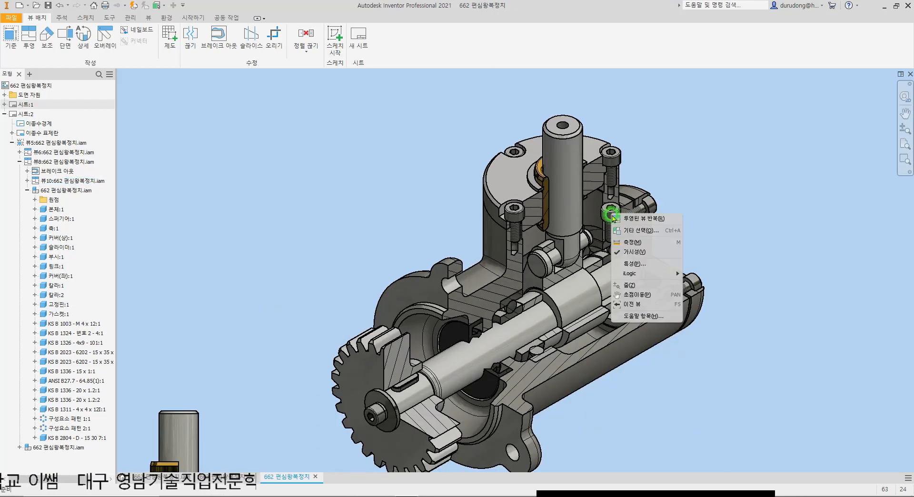
click(647, 253)
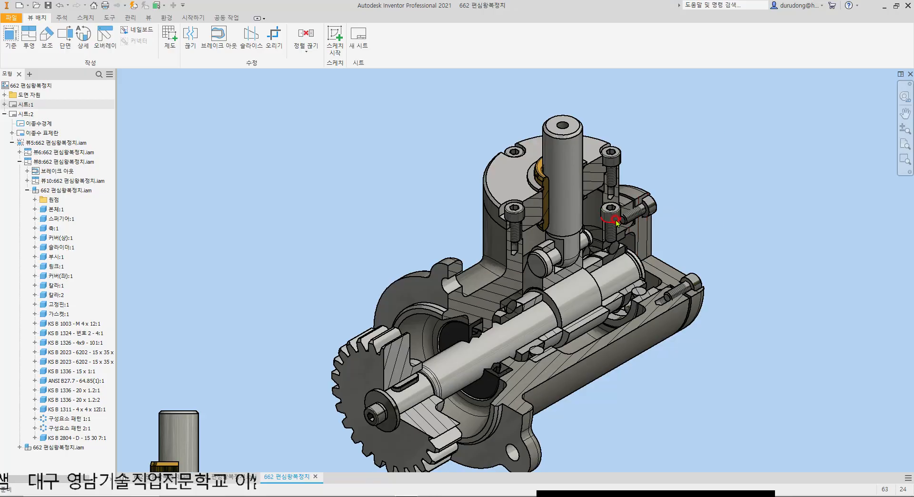
Step: Try to select the whole floating bolt in the broken-out isometric view with a selection window
scroll(618, 222, down, 5)
drag(546, 152, 657, 316)
click(561, 185)
drag(549, 160, 647, 243)
click(600, 220)
click(609, 220)
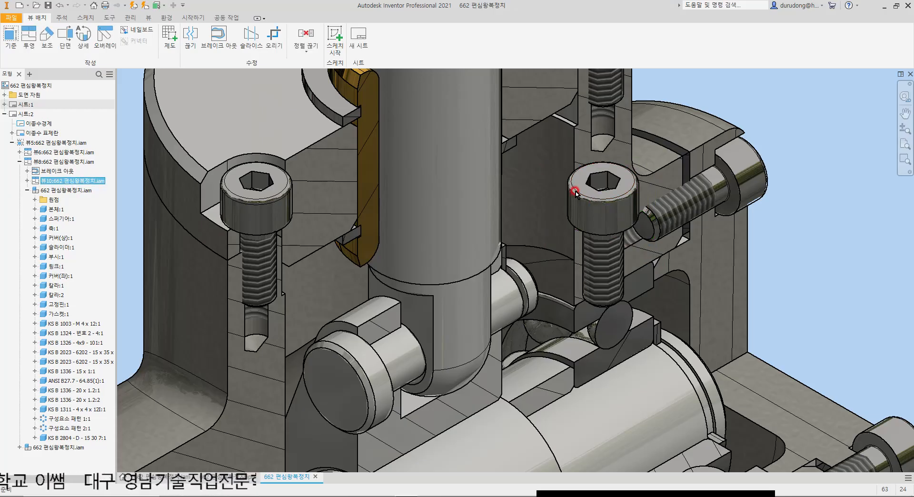
Step: Window-select the loose bolt beside the slider in the broken-out side view and turn off the visibility of its edges
key(Home)
scroll(465, 343, up, 8)
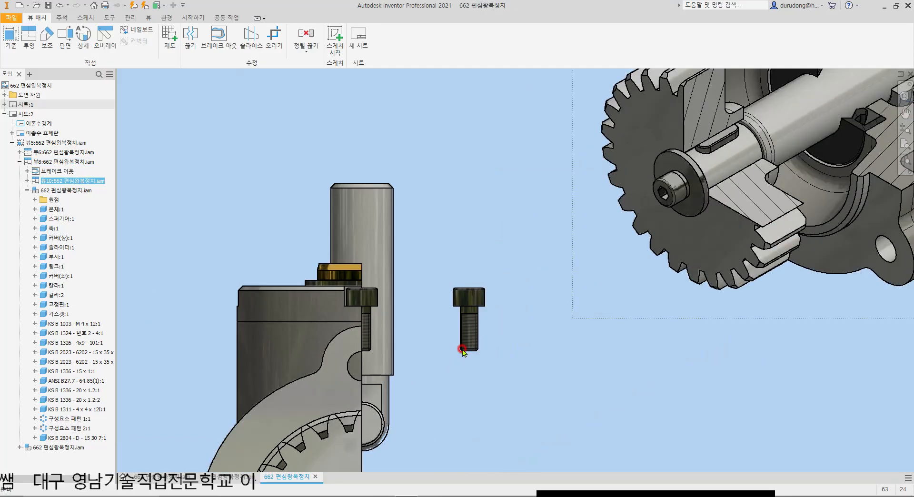
scroll(488, 269, down, 3)
drag(446, 221, 530, 352)
drag(431, 212, 545, 363)
right_click(489, 262)
click(532, 290)
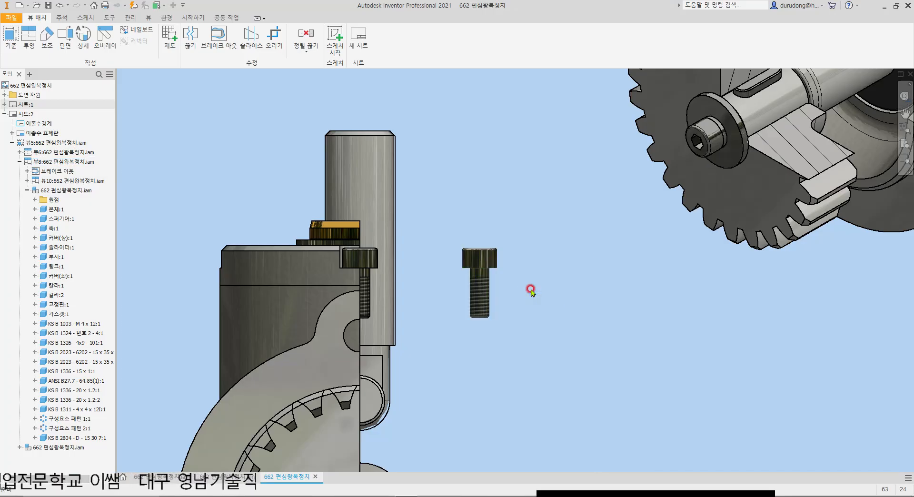
drag(441, 215, 564, 402)
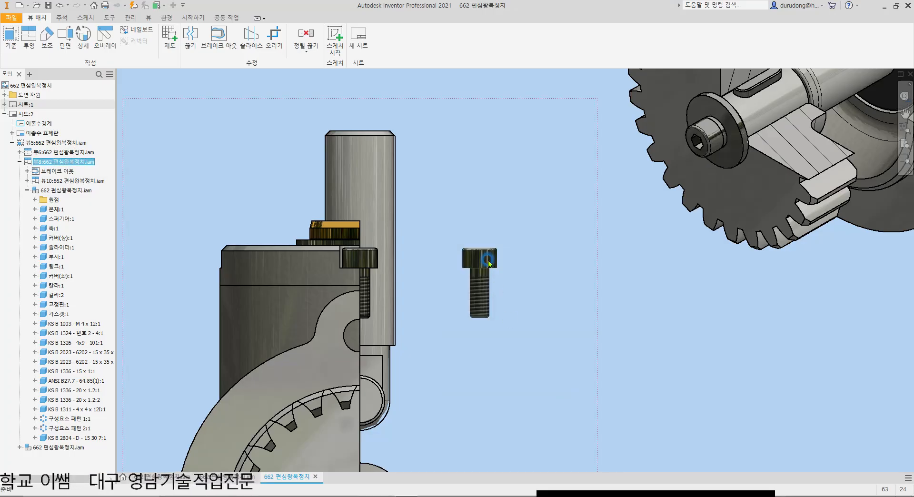
scroll(508, 335, down, 5)
scroll(590, 196, up, 5)
scroll(661, 238, down, 6)
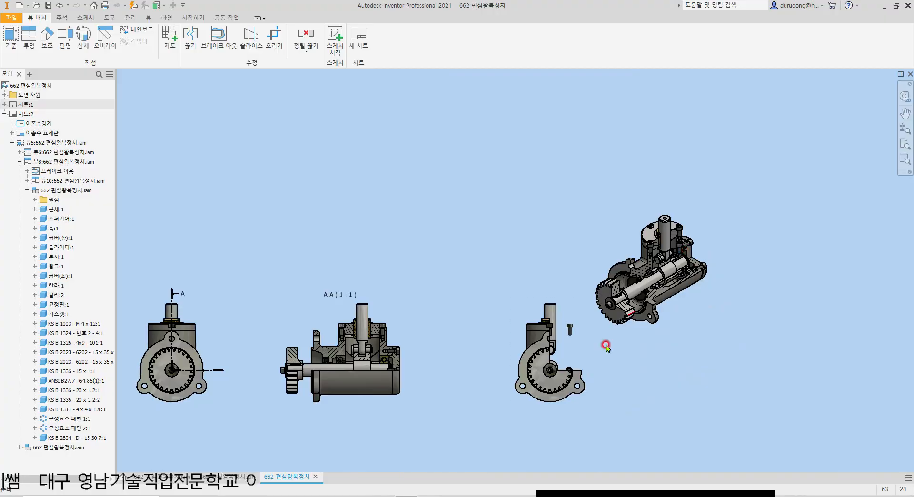
scroll(583, 328, up, 5)
Step: Search the broken-out side view's component list for the entry that matches the loose bolt
click(516, 281)
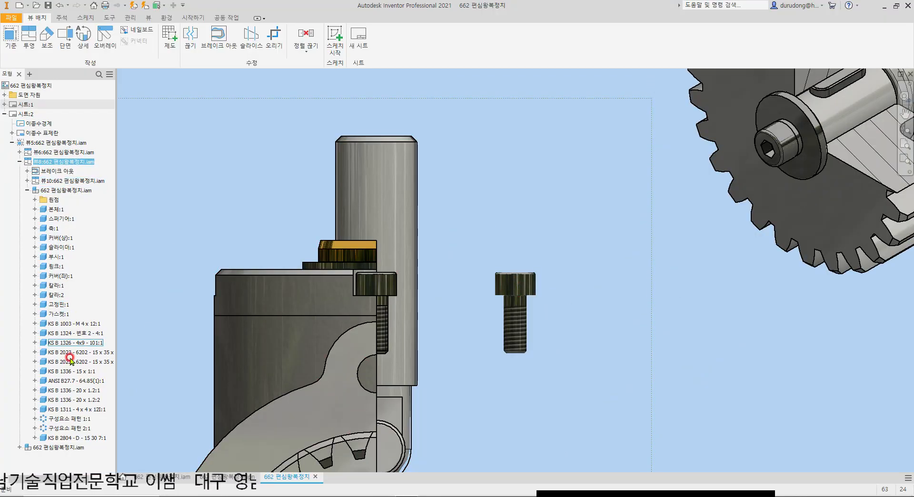
click(71, 391)
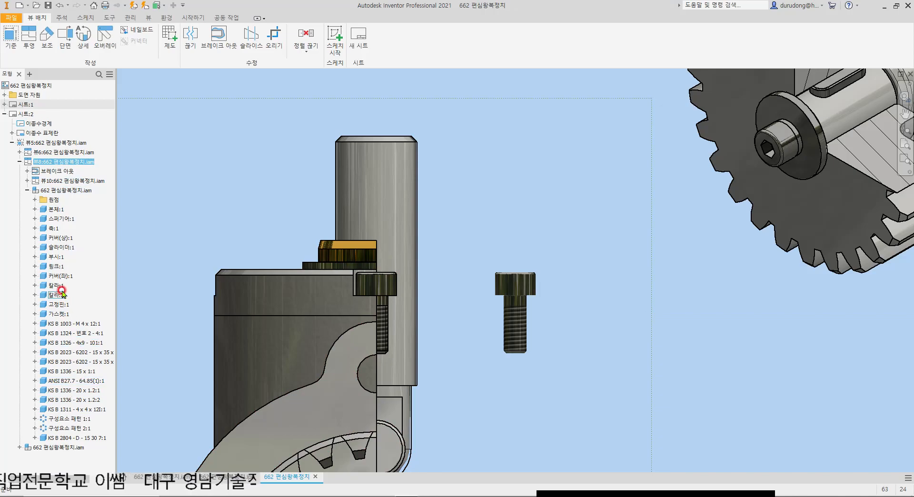
click(70, 373)
click(77, 401)
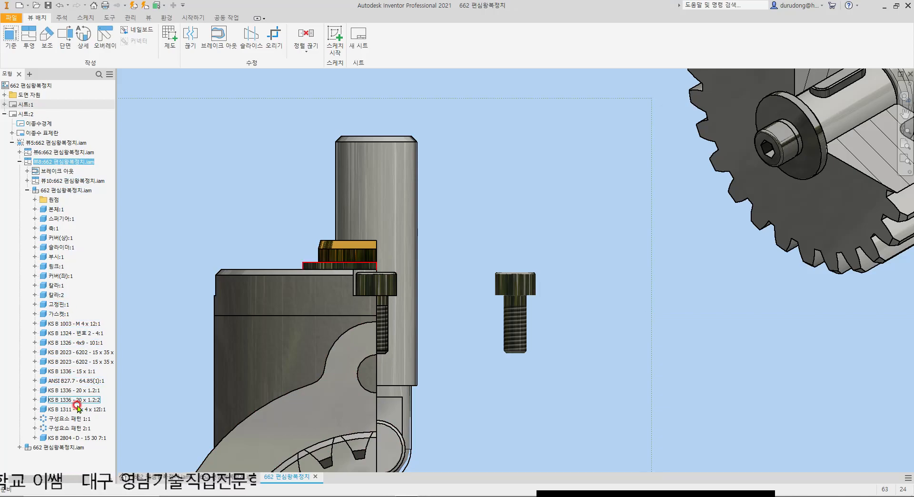
click(34, 418)
click(67, 392)
click(35, 409)
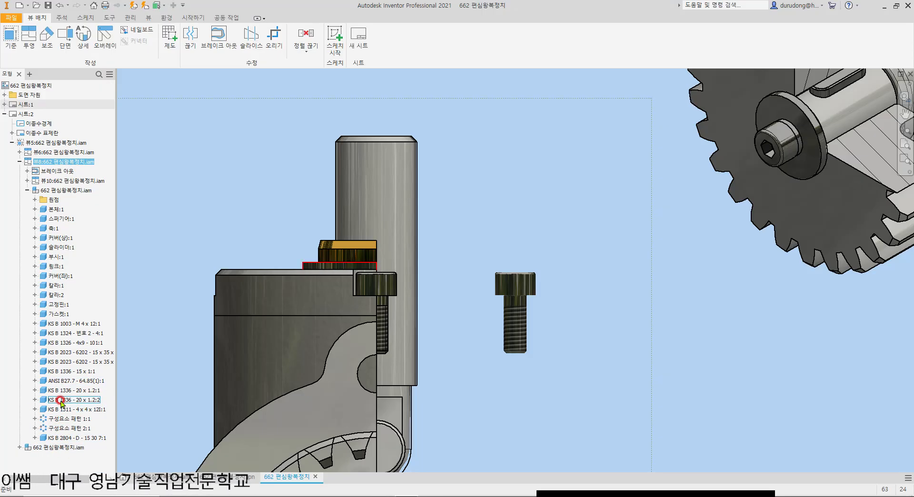
Step: Expand elements 1 and 2 of component pattern 1 (구성요소 패턴 1:1) and check which KS B 1003 - M 4 bolts they contain
click(34, 419)
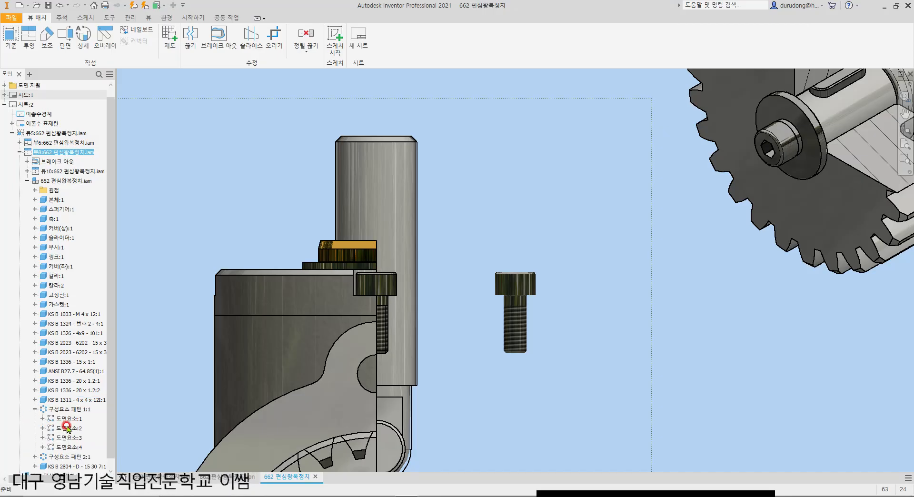
click(42, 419)
click(74, 429)
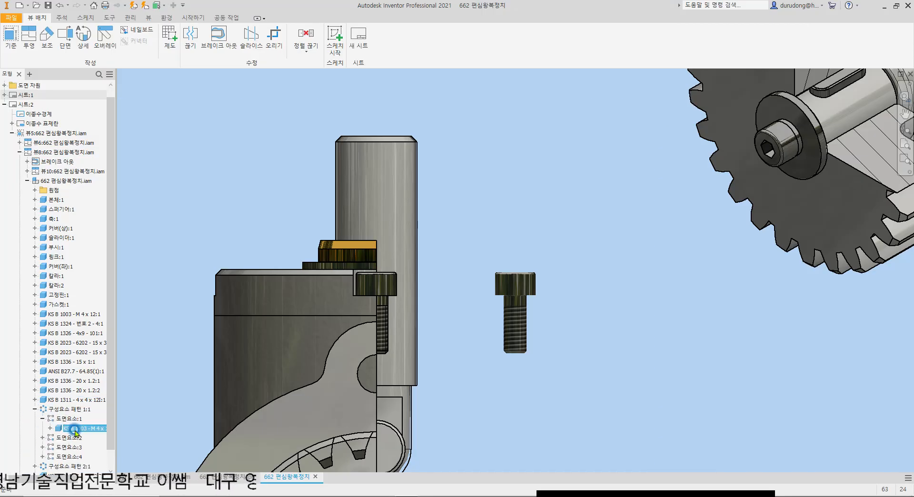
scroll(75, 431, down, 1)
click(43, 418)
click(79, 430)
click(452, 238)
Step: Compare the floating bolt in the broken-out side view with the bolts in the isometric view and section A-A
scroll(630, 268, down, 3)
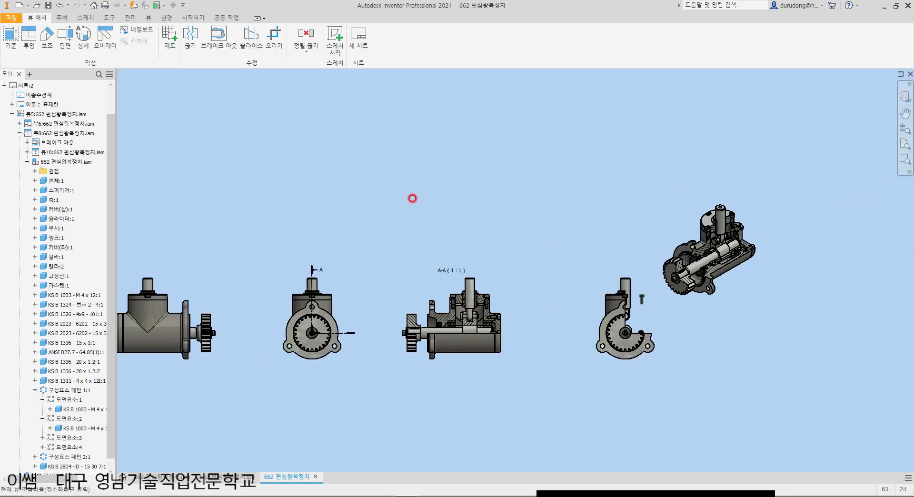
scroll(394, 254, up, 5)
scroll(355, 214, up, 2)
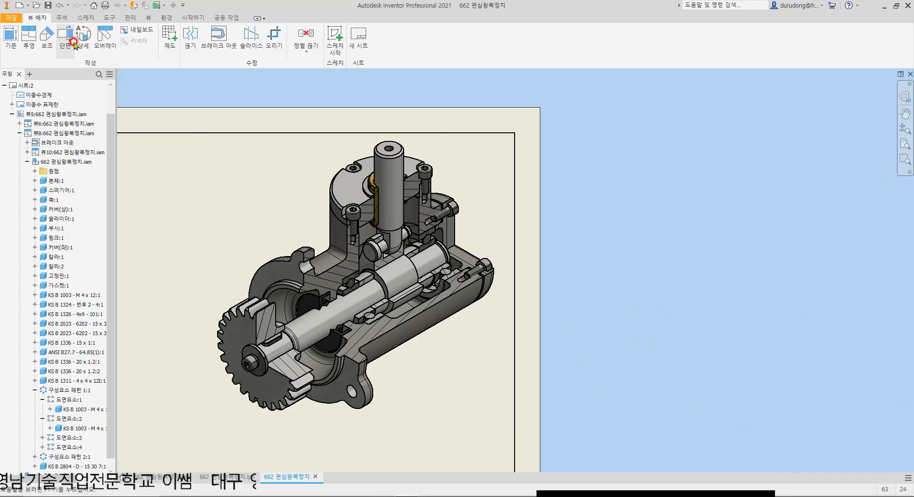
scroll(673, 271, down, 5)
scroll(795, 282, up, 10)
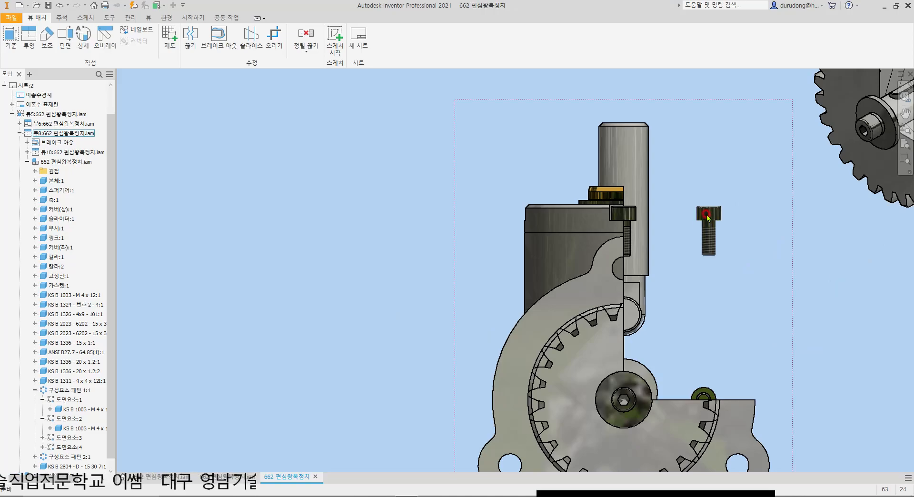
scroll(522, 222, down, 5)
scroll(767, 96, up, 10)
scroll(512, 280, down, 3)
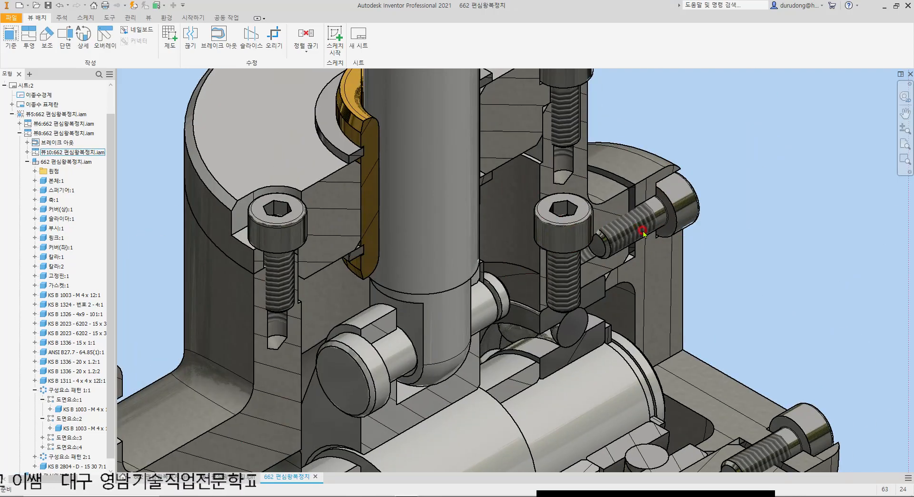
scroll(619, 228, down, 5)
scroll(500, 324, up, 3)
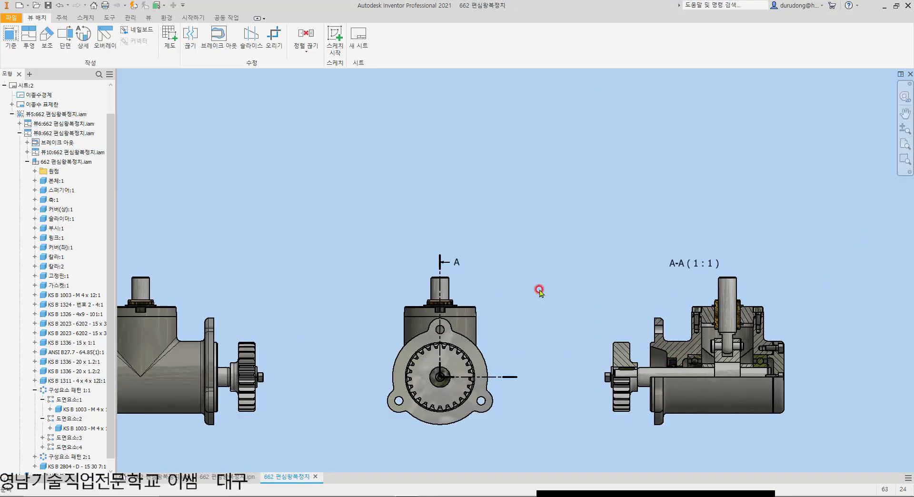
scroll(540, 290, down, 5)
scroll(500, 355, up, 5)
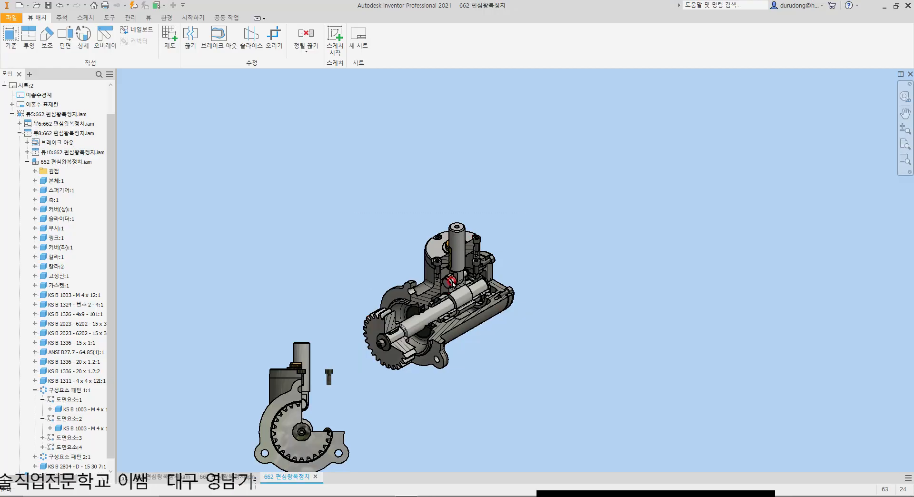
middle_drag(330, 312, 569, 283)
scroll(587, 286, down, 5)
scroll(601, 290, up, 3)
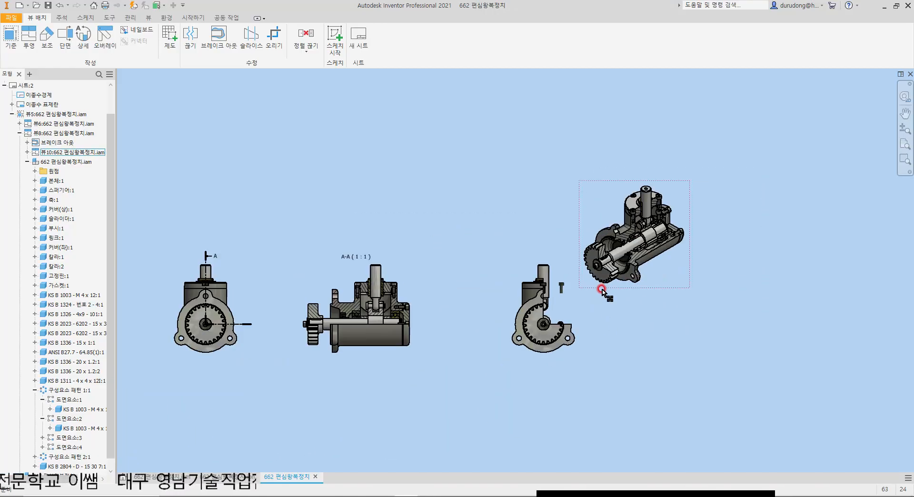
Step: Place a 1:1 shaded base view of the shaft part 축.ipt in the middle of the sheet
middle_drag(249, 275, 636, 217)
scroll(571, 274, down, 3)
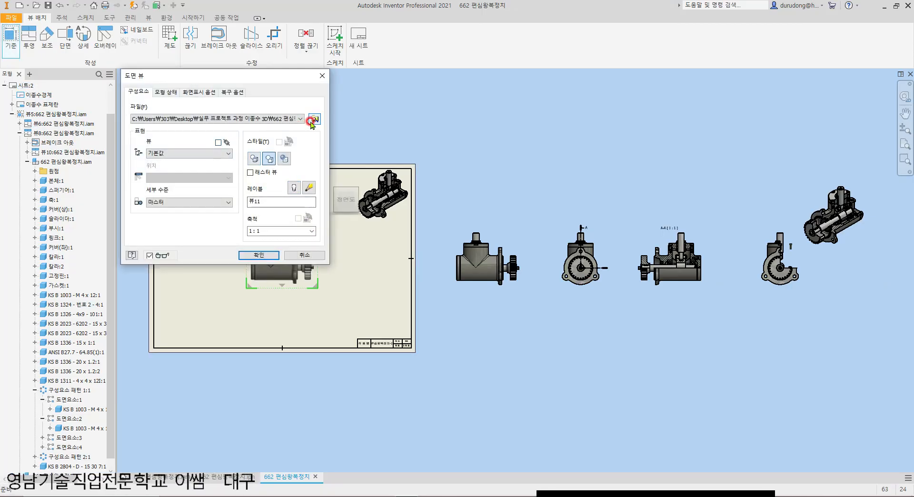
click(314, 119)
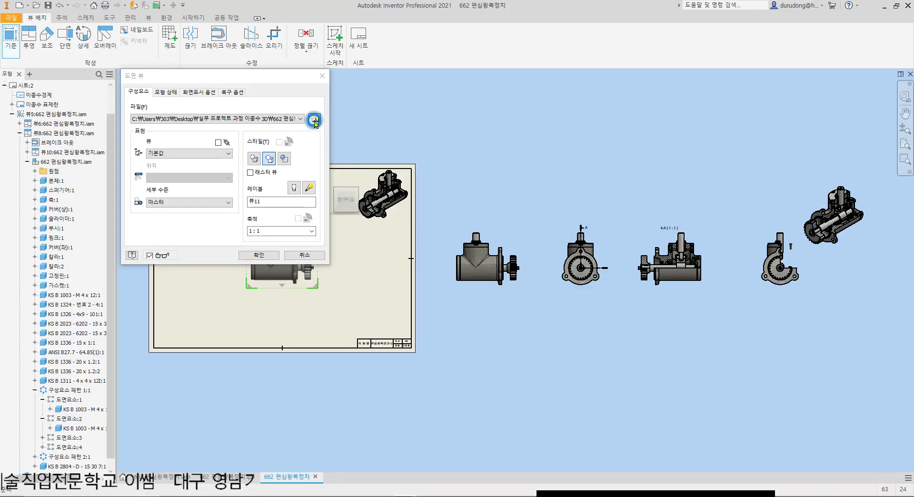
scroll(443, 299, down, 4)
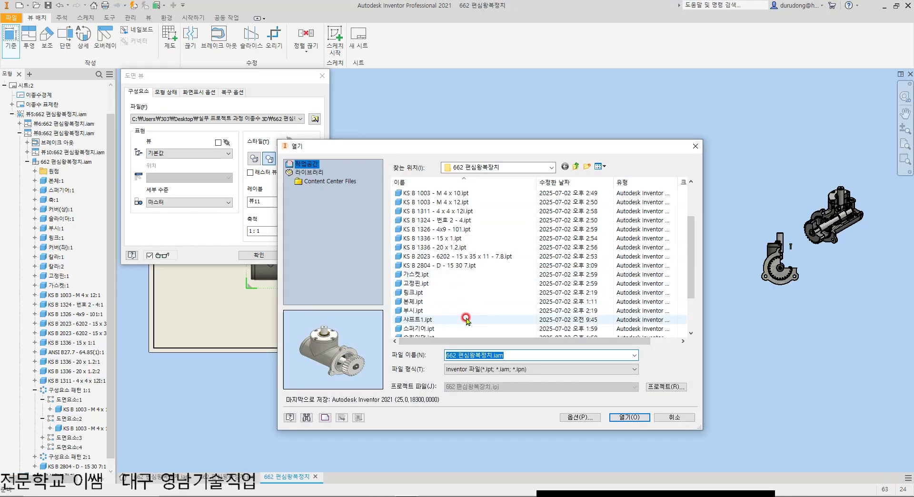
click(421, 302)
click(628, 417)
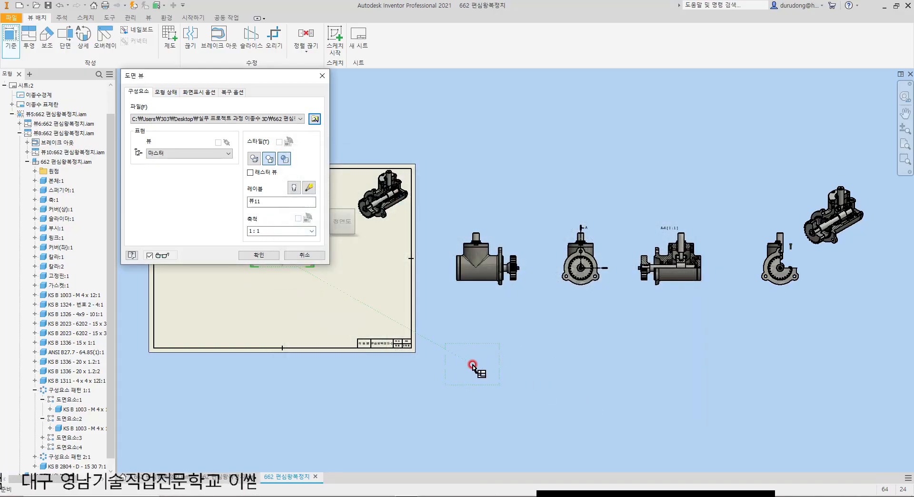
click(275, 255)
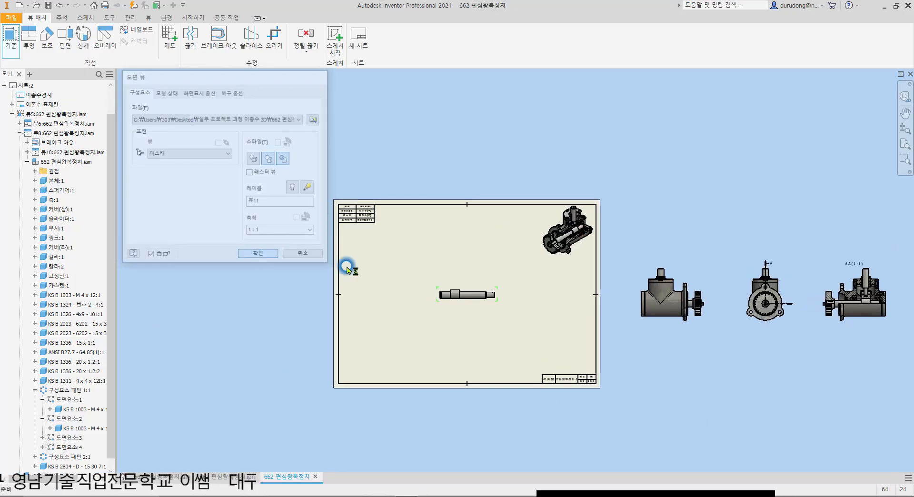
Step: Sketch a closed spline on the shaft view, enclosing the keyway at the shaft's stepped-down end
scroll(476, 294, up, 5)
scroll(429, 293, up, 3)
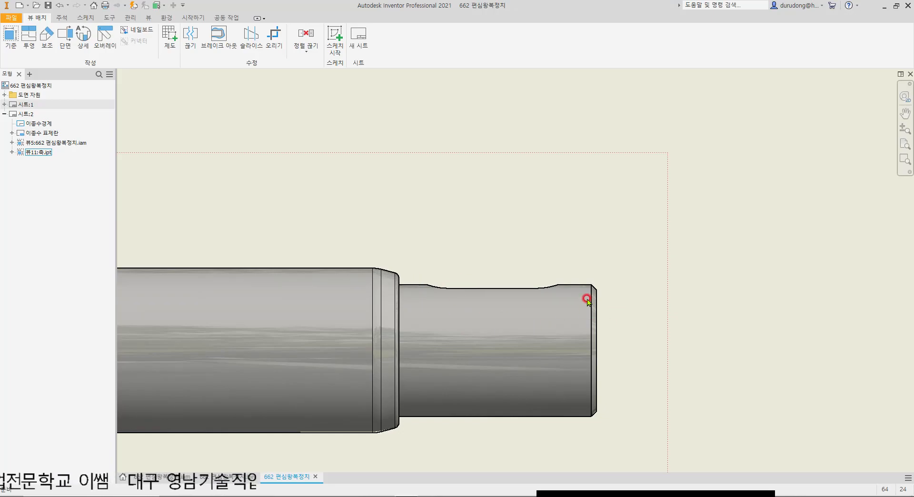
scroll(443, 303, down, 5)
click(335, 41)
click(459, 281)
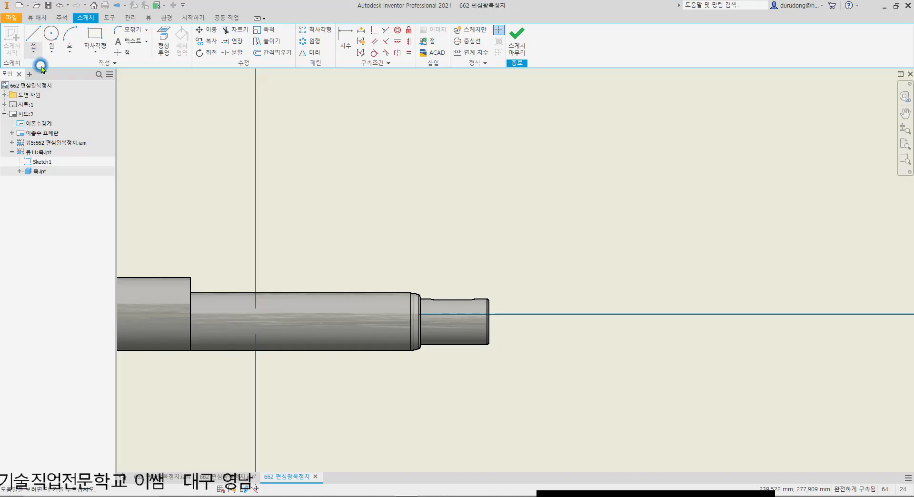
click(33, 51)
click(46, 98)
scroll(449, 306, up, 4)
click(434, 233)
click(425, 281)
click(436, 342)
click(543, 350)
click(620, 315)
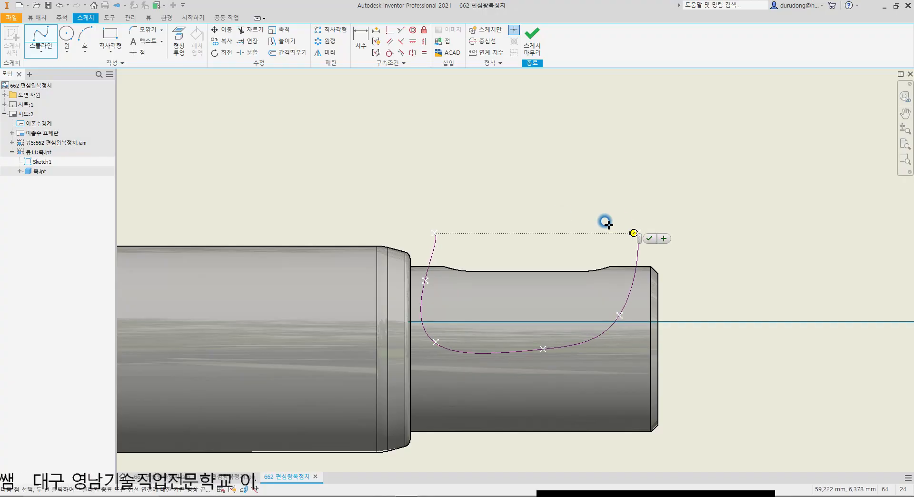
click(434, 233)
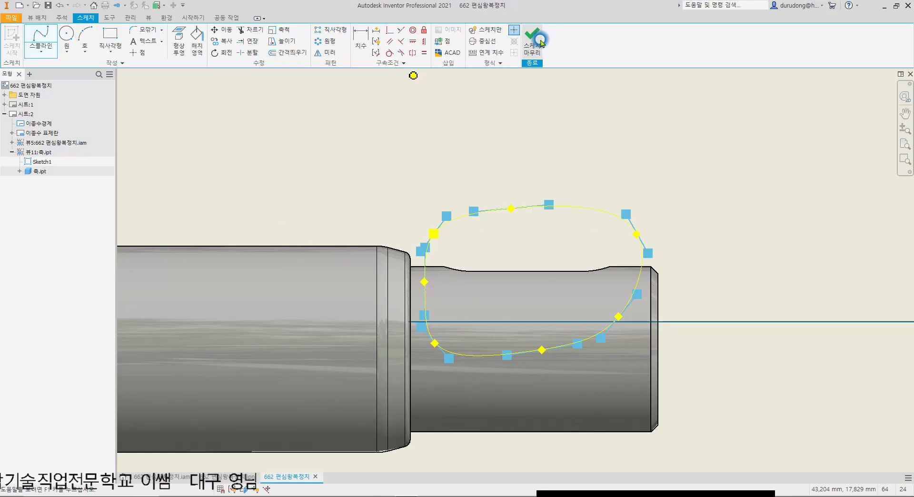
click(532, 39)
Step: Create a break-out in the shaft view from the closed spline, taking its depth start point on the shaft's end edge
click(218, 37)
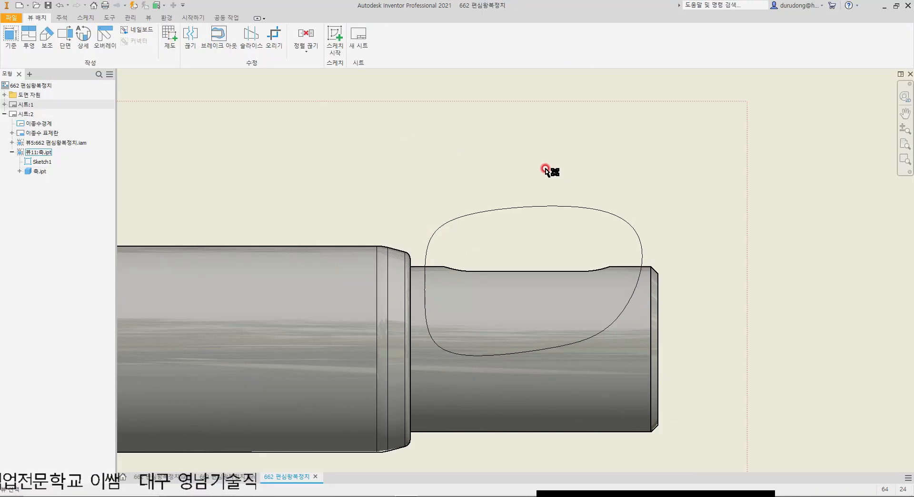
click(603, 279)
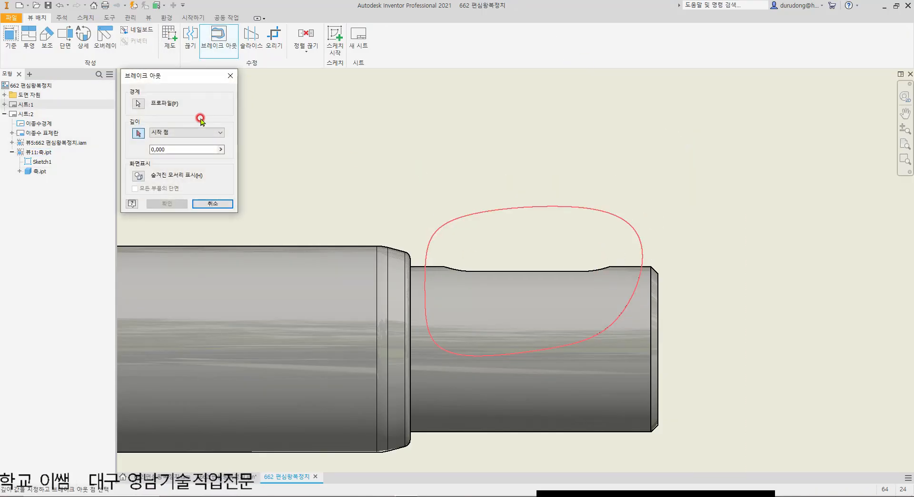
click(138, 133)
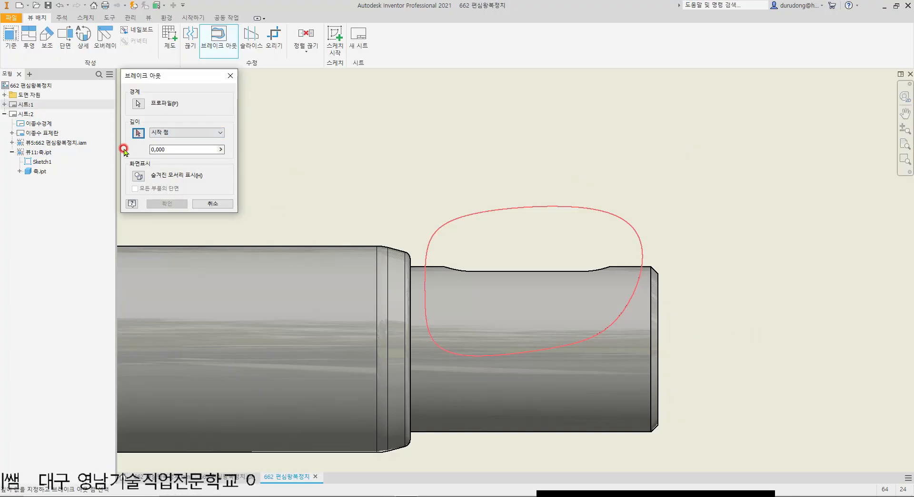
click(657, 347)
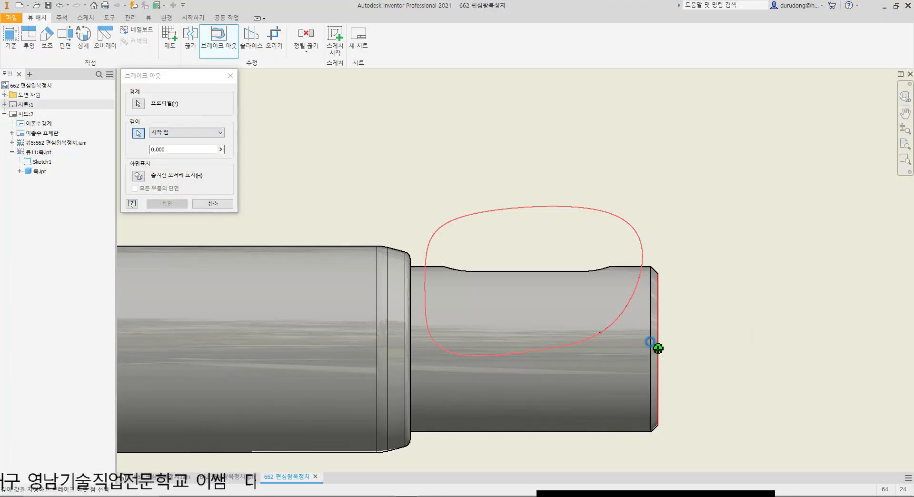
click(167, 203)
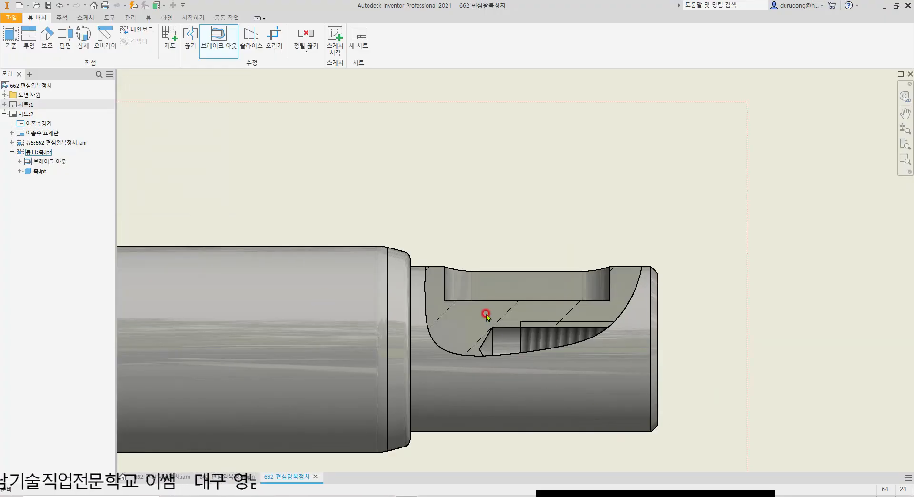
Step: Edit the break-out sketch, moving two lower spline points down and past the shaft end to enclose the whole tapped hole
scroll(480, 313, down, 3)
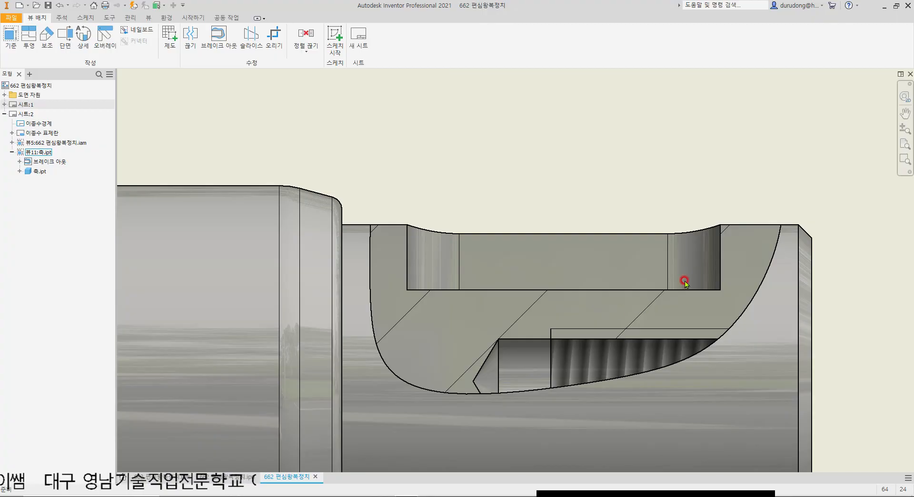
scroll(626, 302, down, 3)
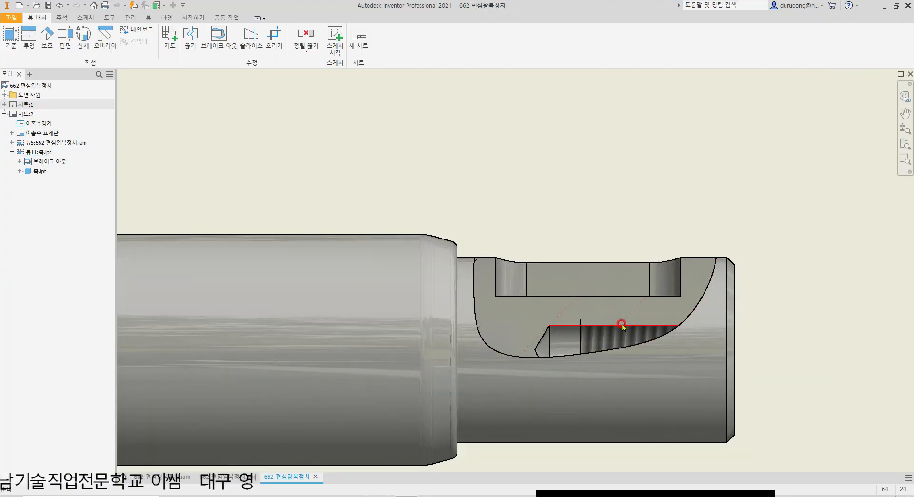
click(20, 161)
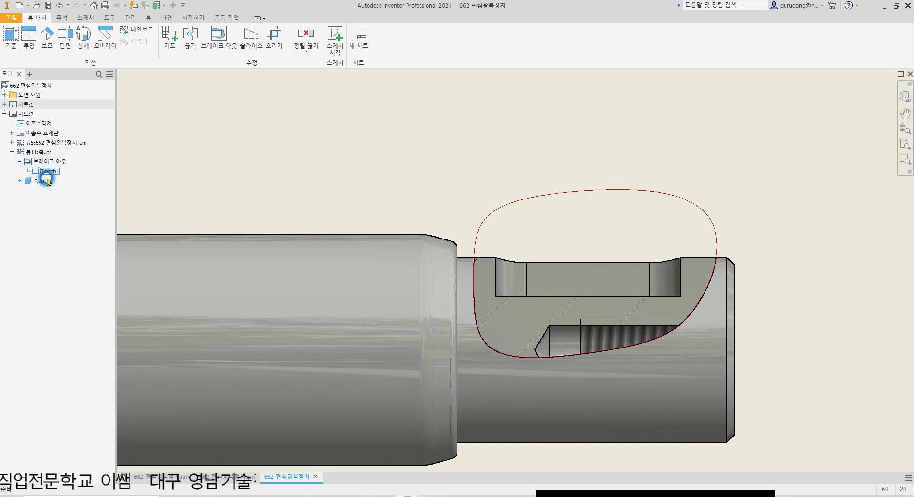
click(46, 172)
double_click(47, 171)
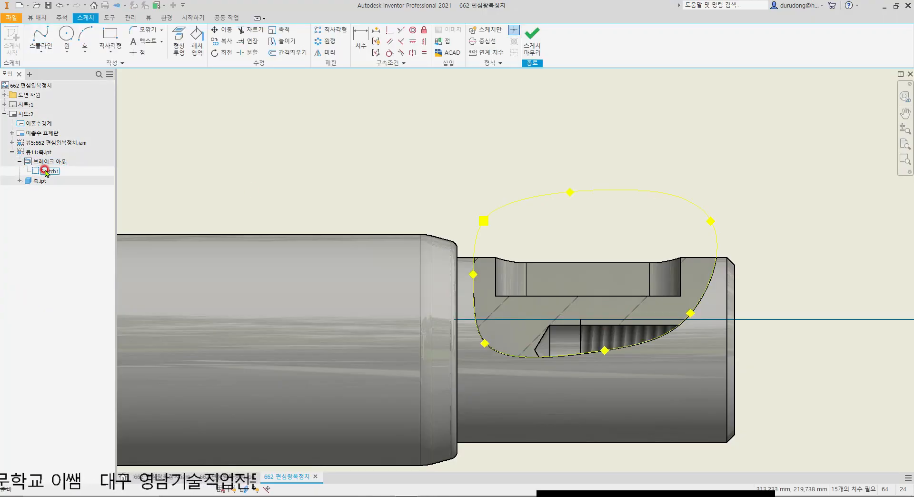
drag(608, 354, 654, 411)
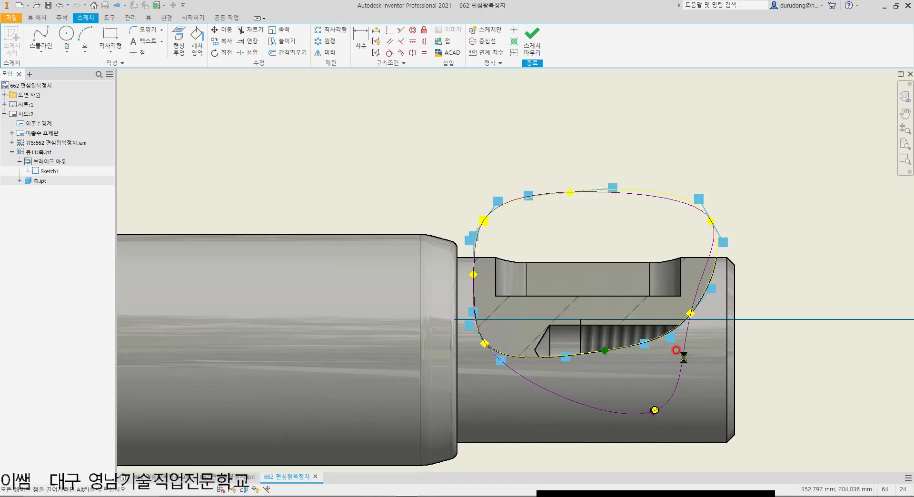
drag(692, 314, 796, 356)
click(532, 38)
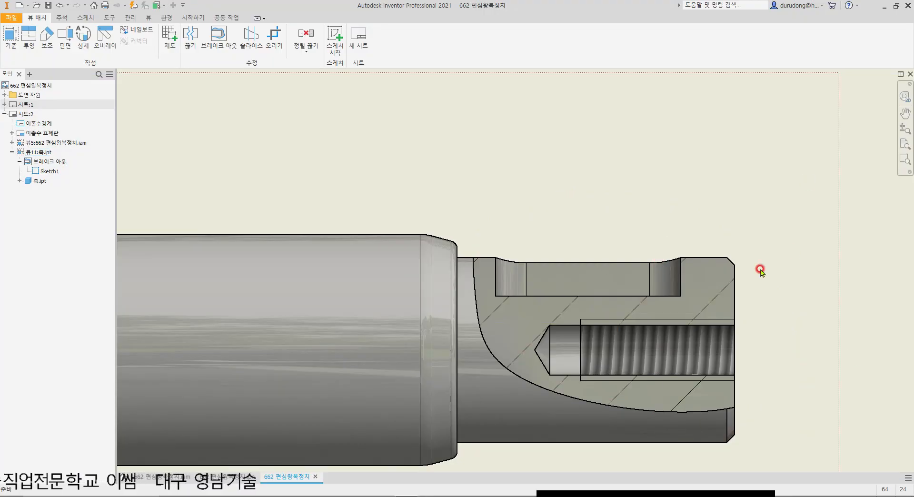
Step: Turn off shading for the shaft view so it is drawn with lines only
scroll(685, 230, down, 5)
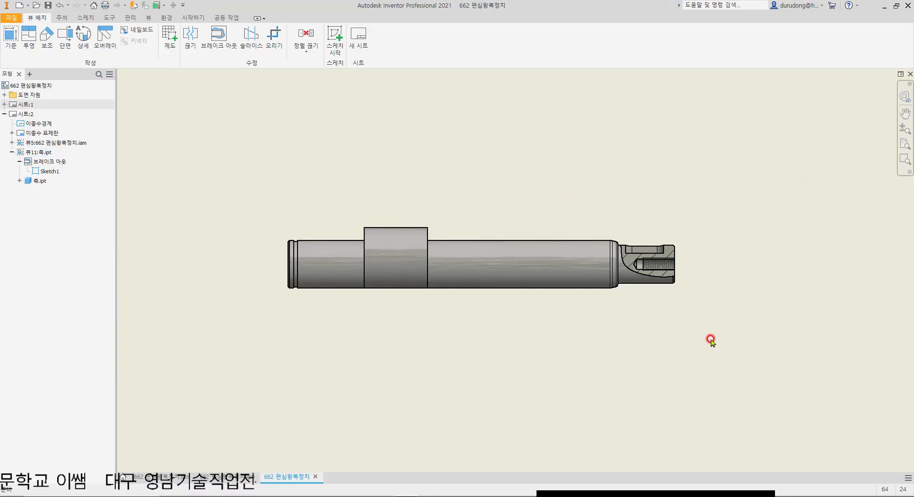
scroll(663, 264, up, 2)
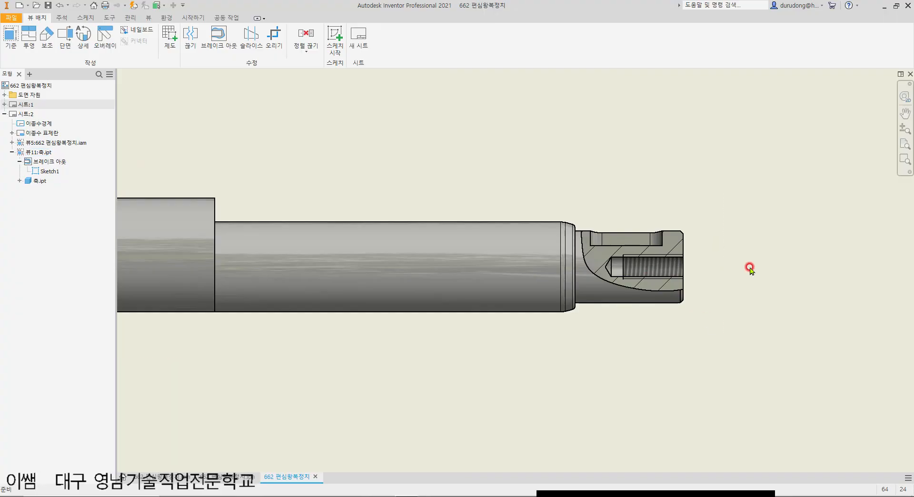
double_click(655, 174)
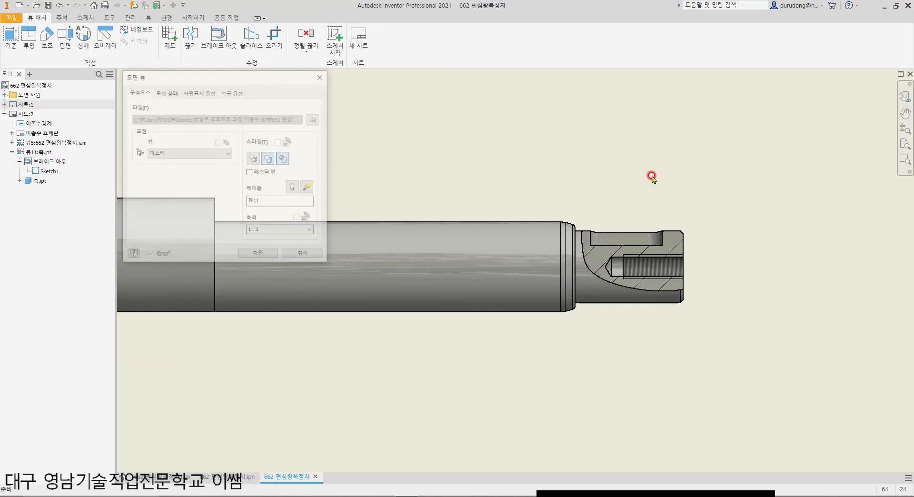
click(258, 160)
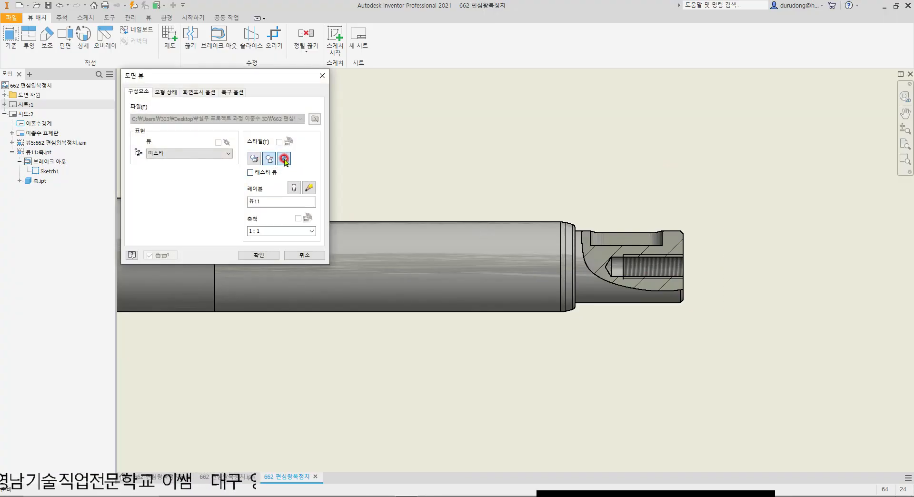
click(245, 255)
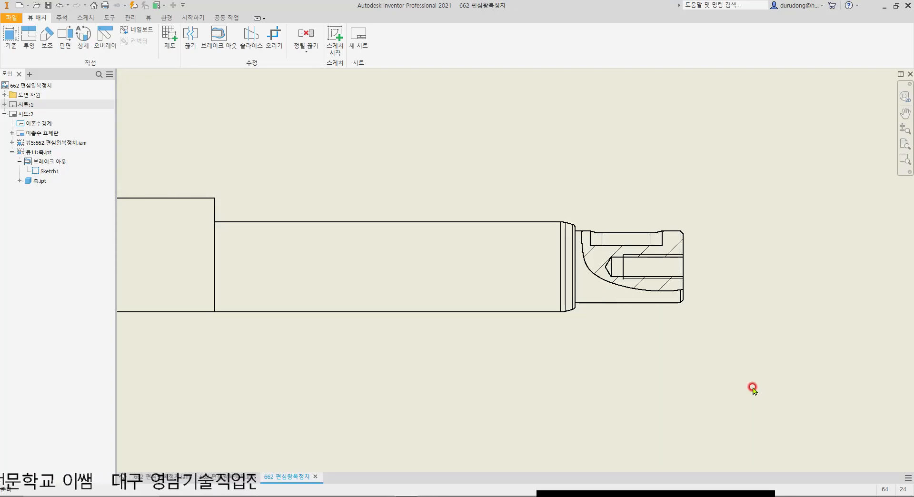
Step: Delete the shaft view from the sheet
scroll(652, 272, up, 3)
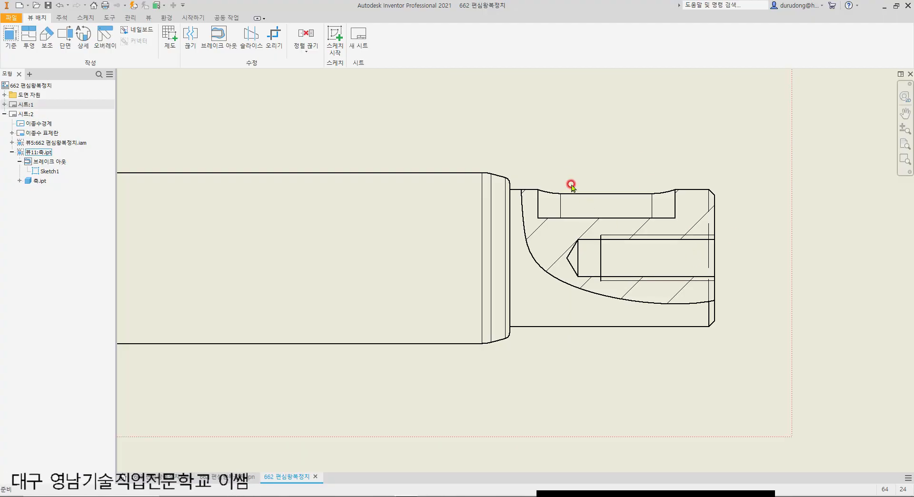
click(218, 35)
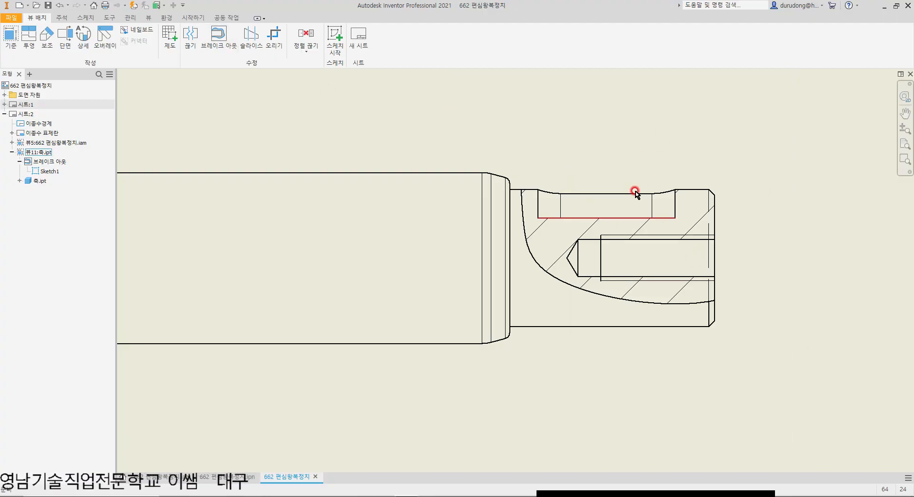
scroll(553, 204, down, 9)
middle_drag(687, 222, 394, 274)
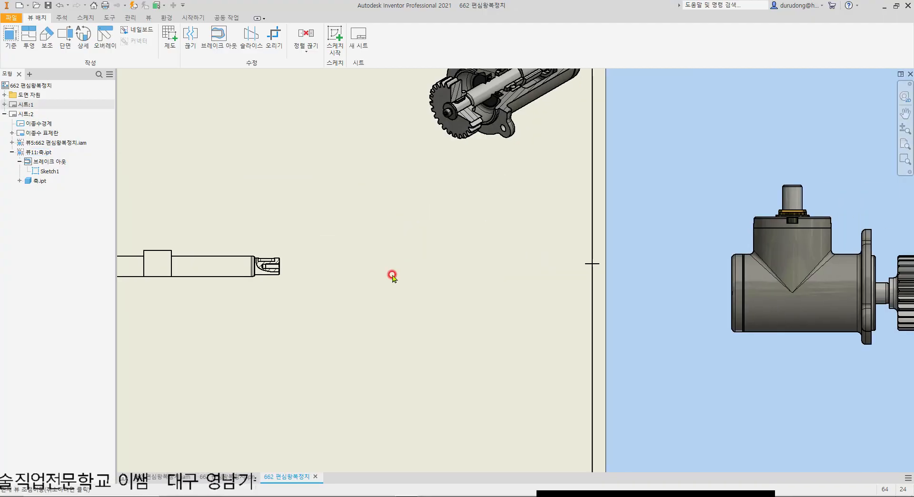
scroll(394, 275, down, 5)
scroll(838, 286, up, 3)
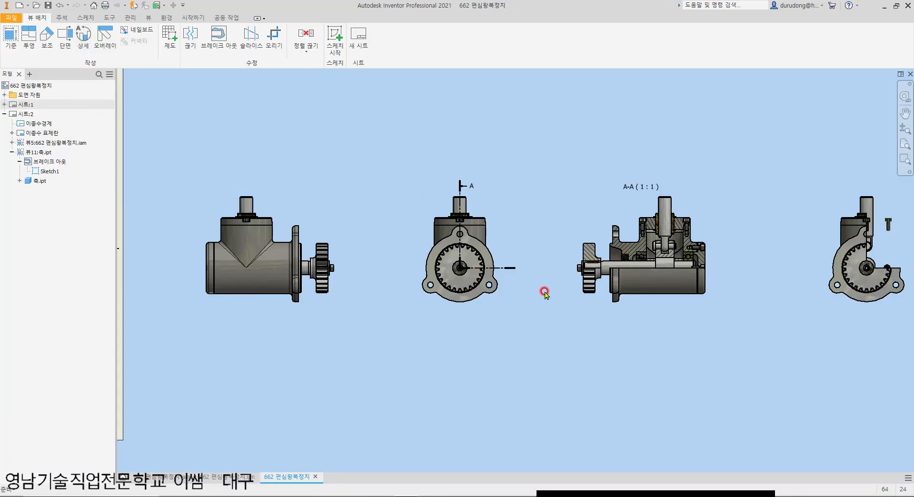
scroll(543, 292, down, 5)
scroll(437, 305, up, 6)
click(344, 262)
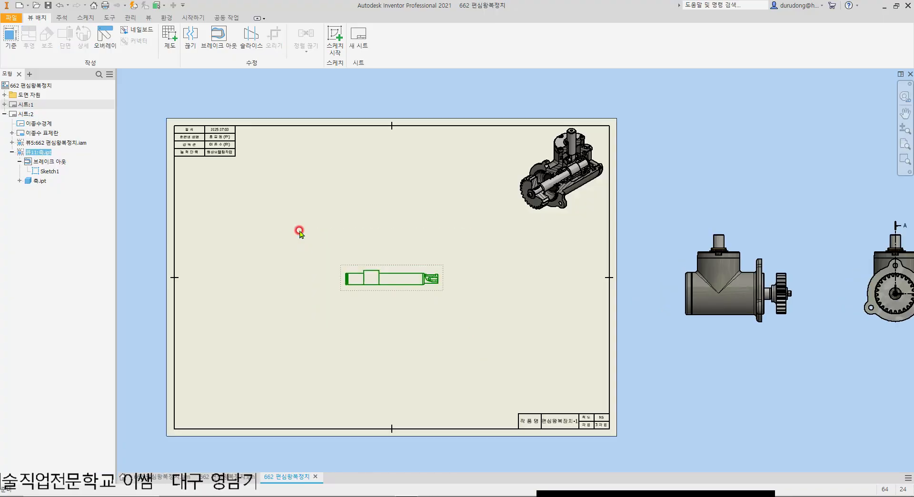
key(Delete)
Step: Start a new base view on sheet 2 from the presentation file 662 편심왕복장치.ipn
click(443, 276)
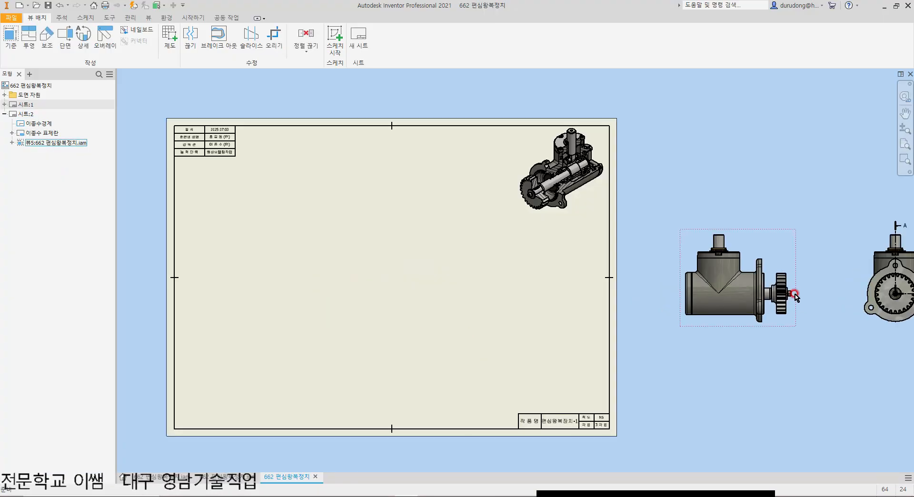
middle_drag(794, 304, 574, 328)
middle_drag(209, 250, 584, 202)
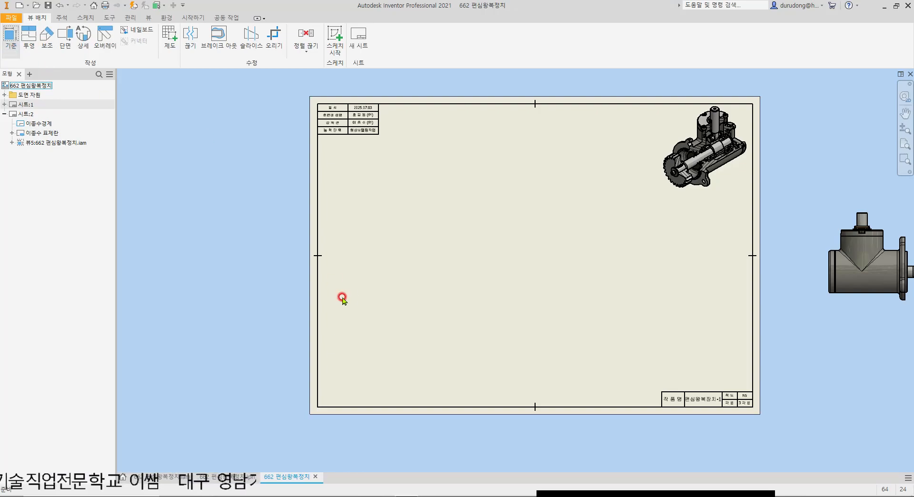
click(315, 119)
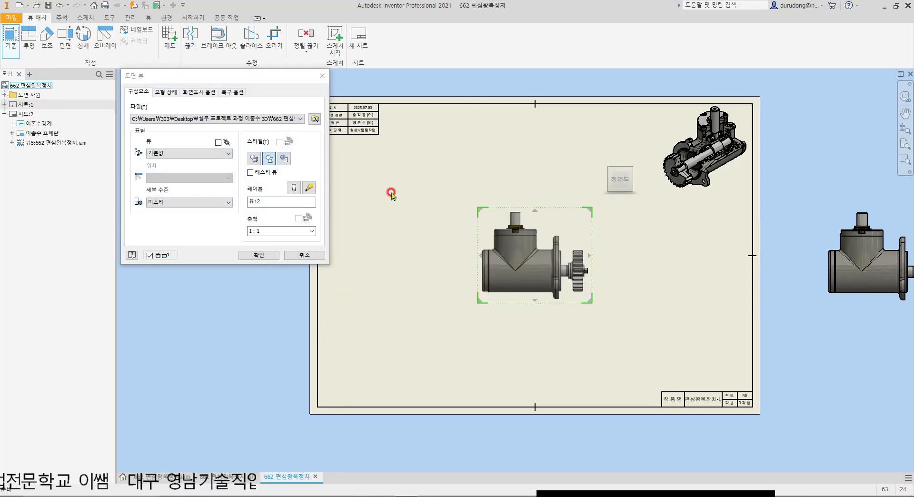
click(433, 222)
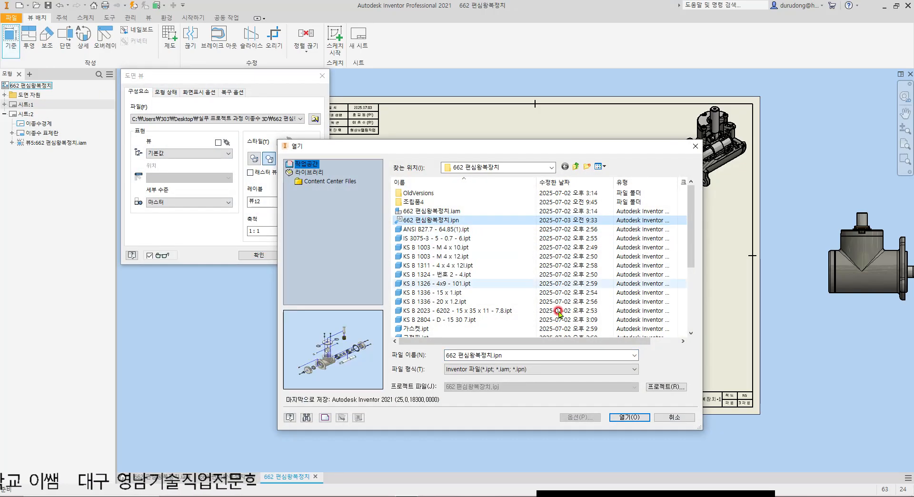
click(632, 418)
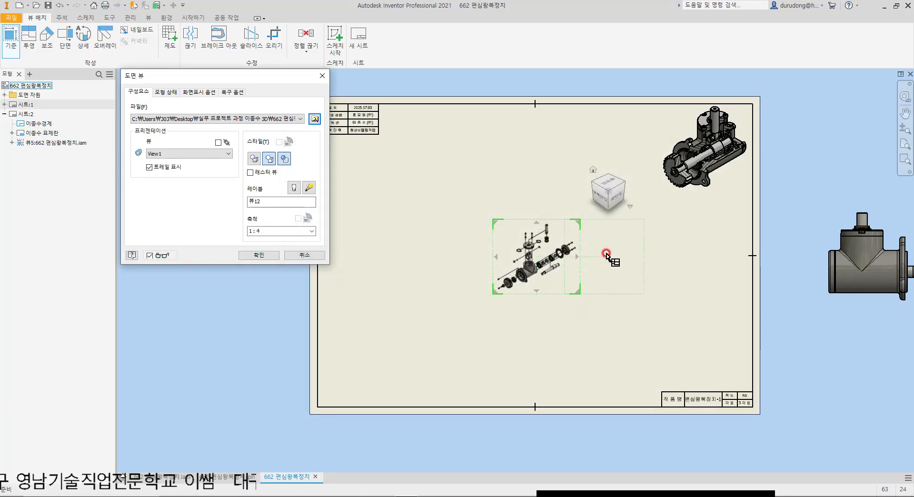
scroll(605, 252, down, 3)
scroll(574, 306, down, 2)
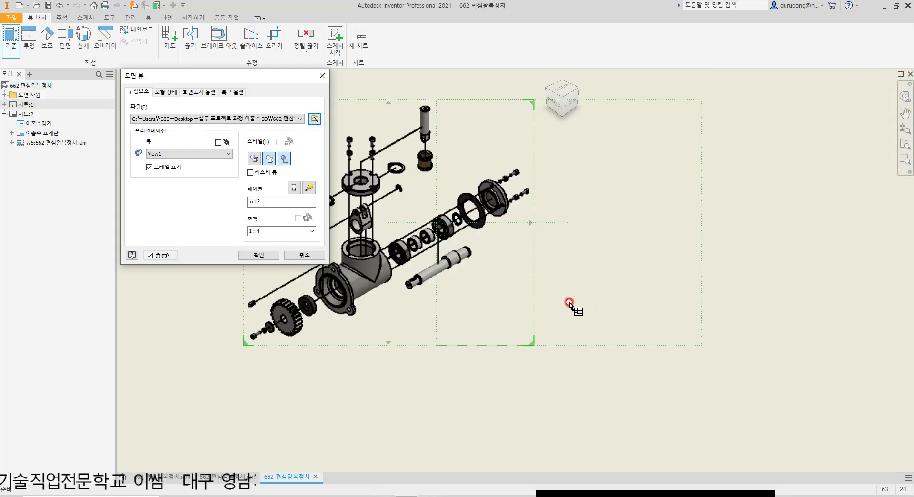
scroll(589, 298, up, 4)
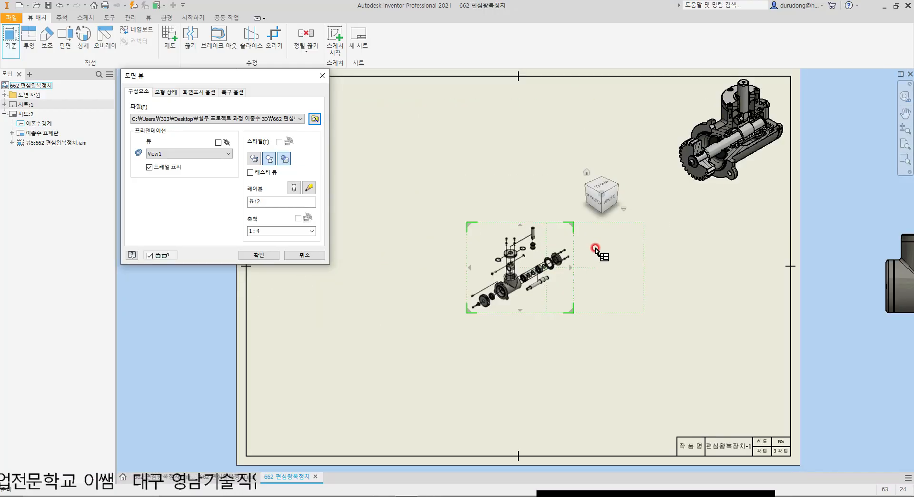
scroll(533, 254, down, 3)
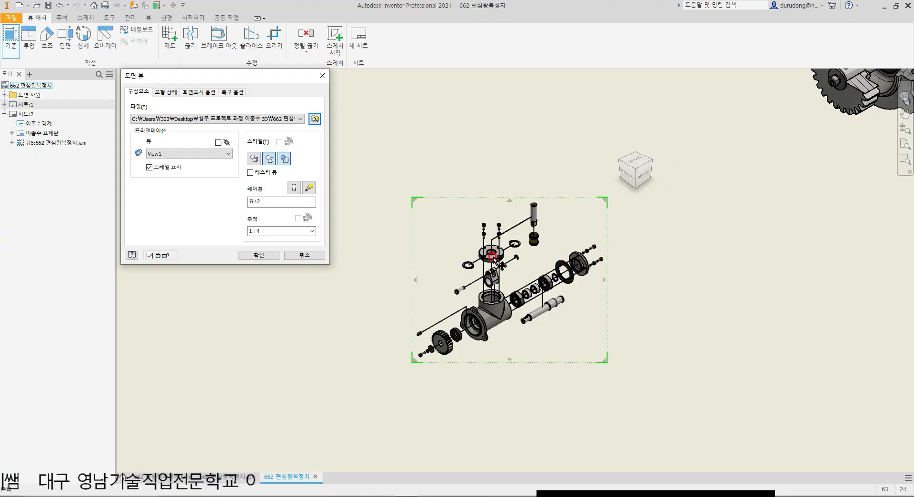
Step: Set the exploded view to 1:1 scale with right-side orientation and shading, and create it on the sheet
click(311, 231)
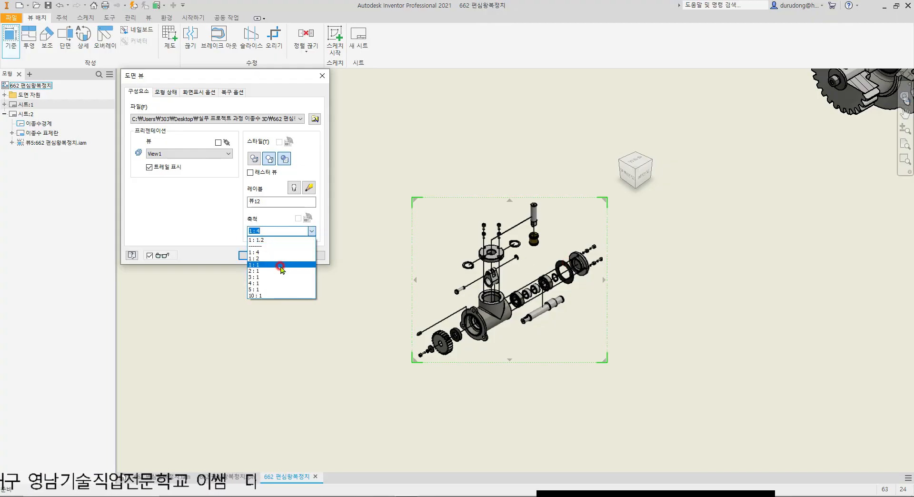
click(281, 265)
scroll(530, 237, down, 3)
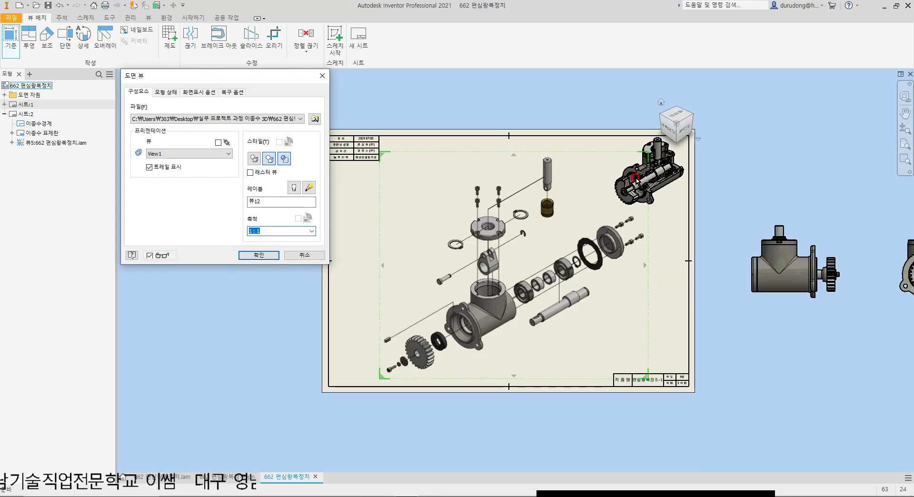
click(669, 133)
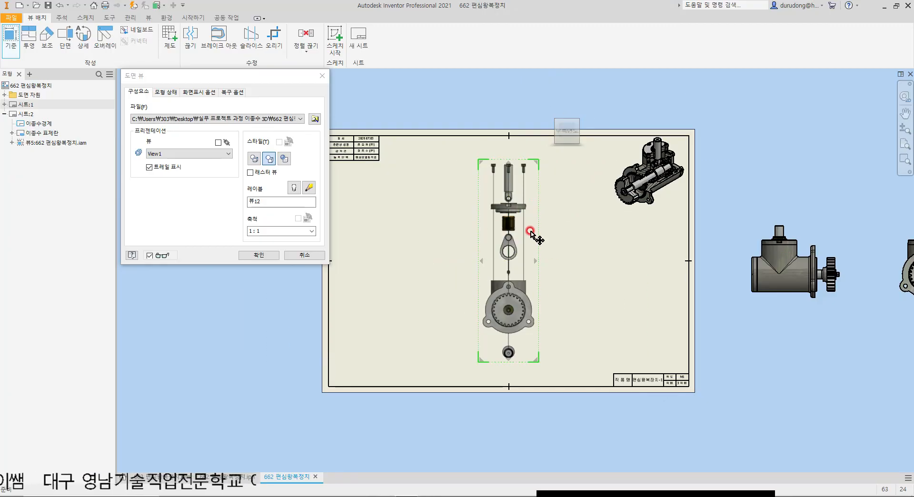
scroll(538, 241, up, 2)
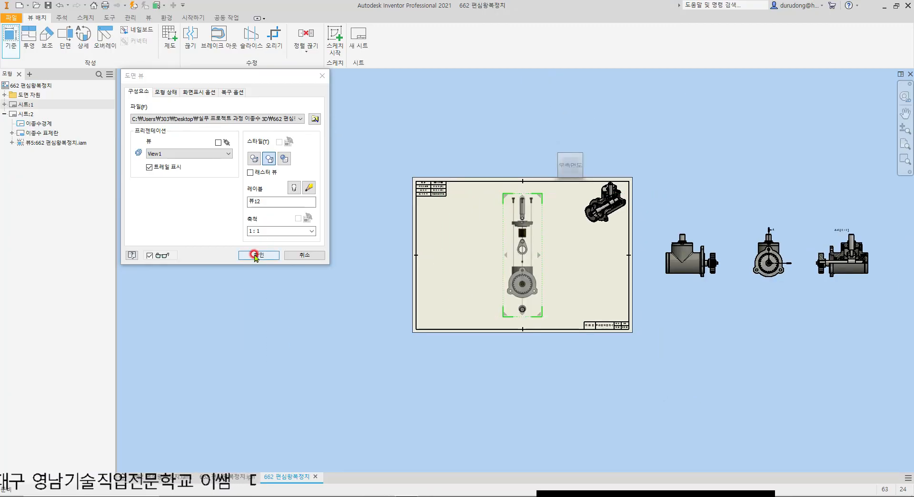
click(284, 159)
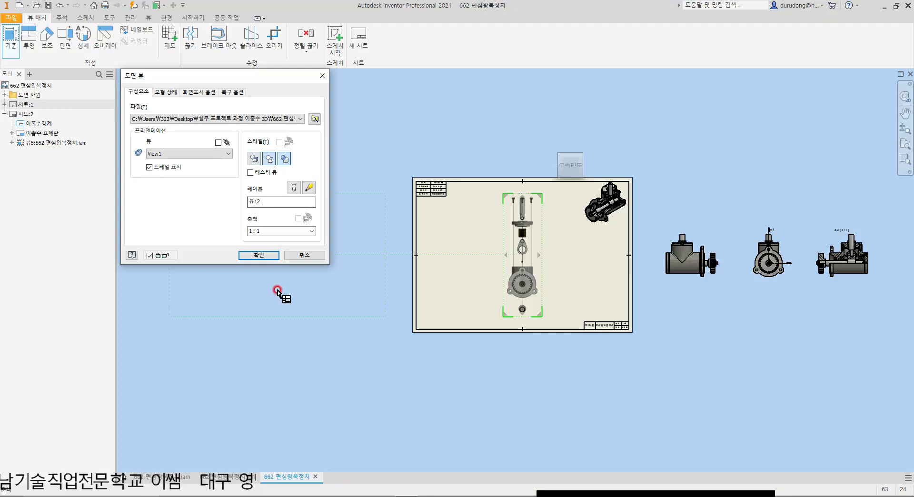
click(259, 255)
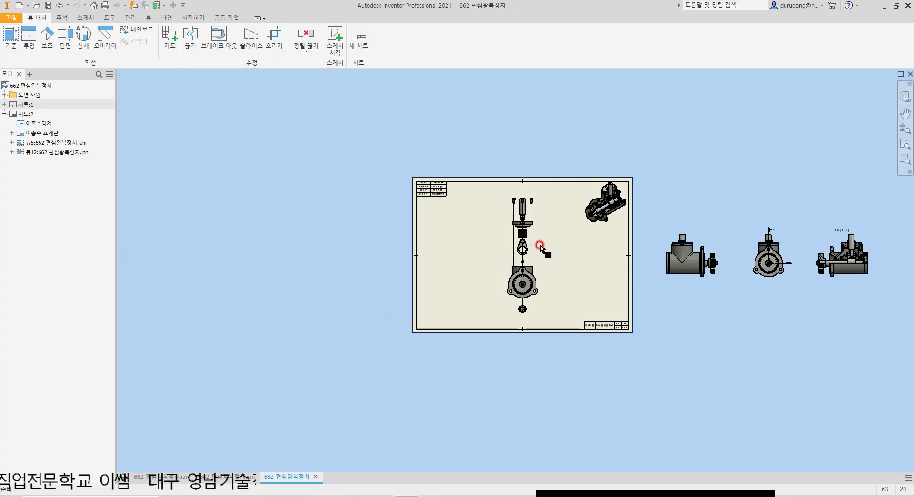
Step: Move the exploded side view off the sheet, above the row of assembly views
mouse_move(505, 262)
mouse_down()
mouse_move(720, 189)
mouse_move(724, 140)
mouse_up()
middle_drag(782, 142, 623, 217)
drag(594, 217, 617, 188)
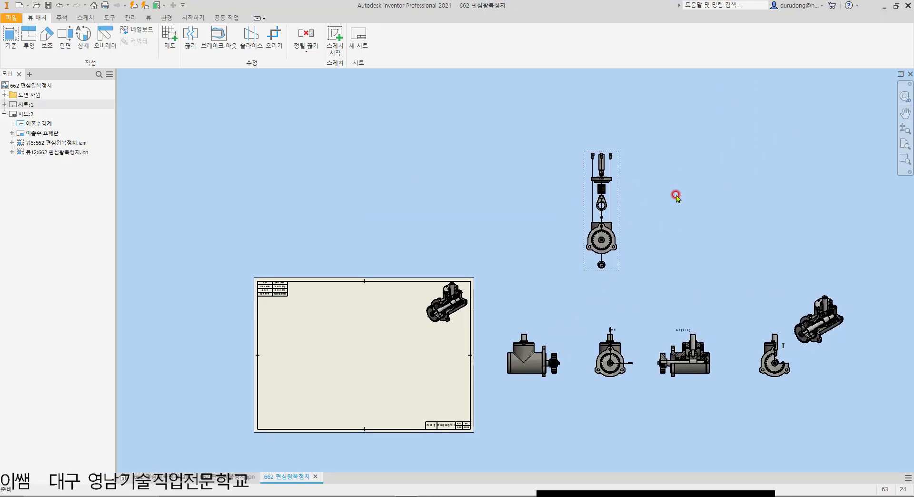
Step: Draw an L-shaped section line on the exploded side view, from above the plunger down to the gear centre and out past the flange
scroll(676, 195, up, 3)
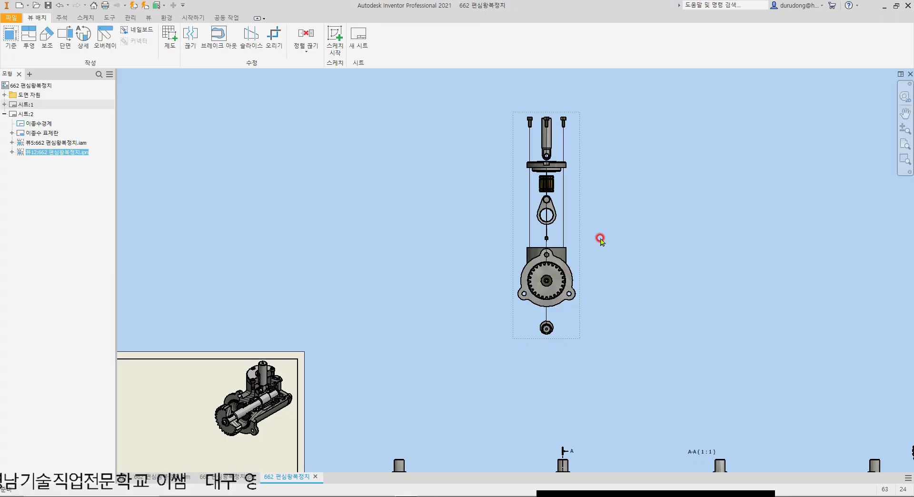
scroll(589, 258, up, 2)
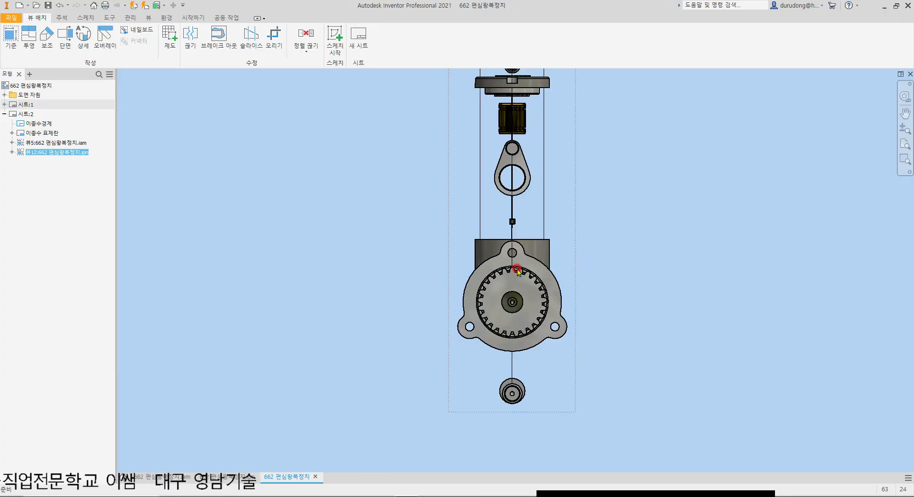
scroll(477, 281, down, 2)
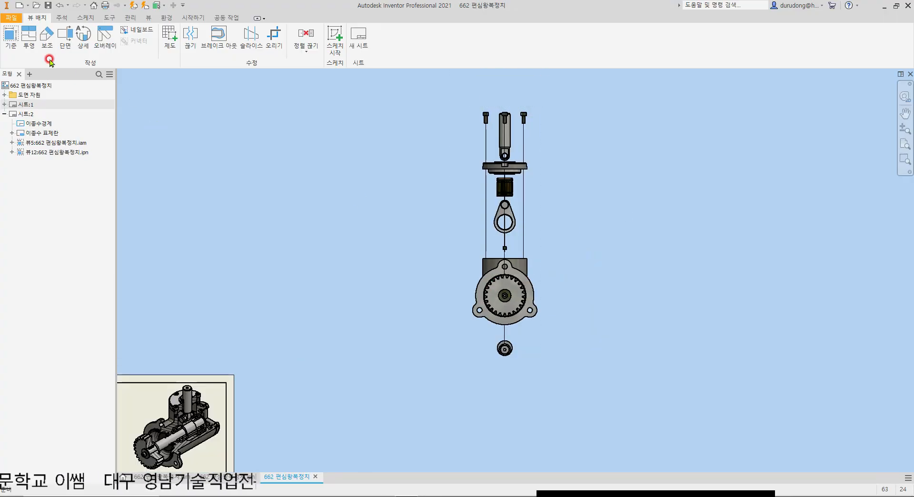
click(62, 44)
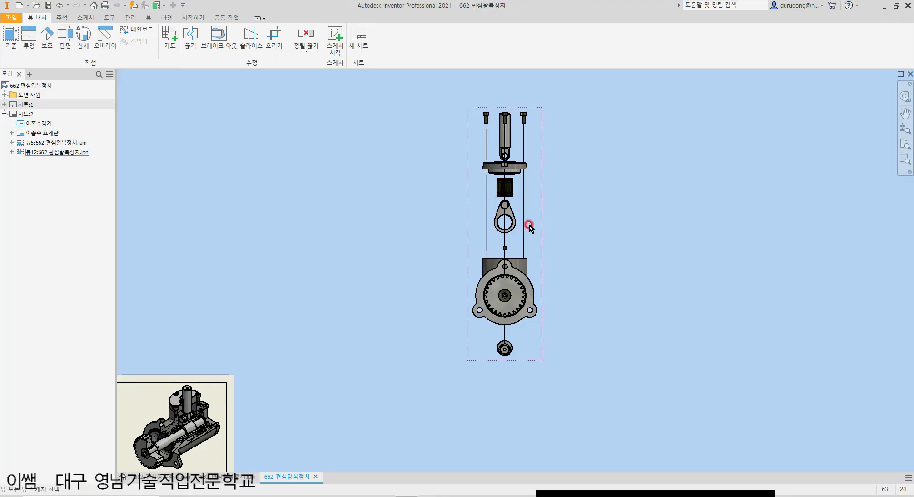
click(535, 188)
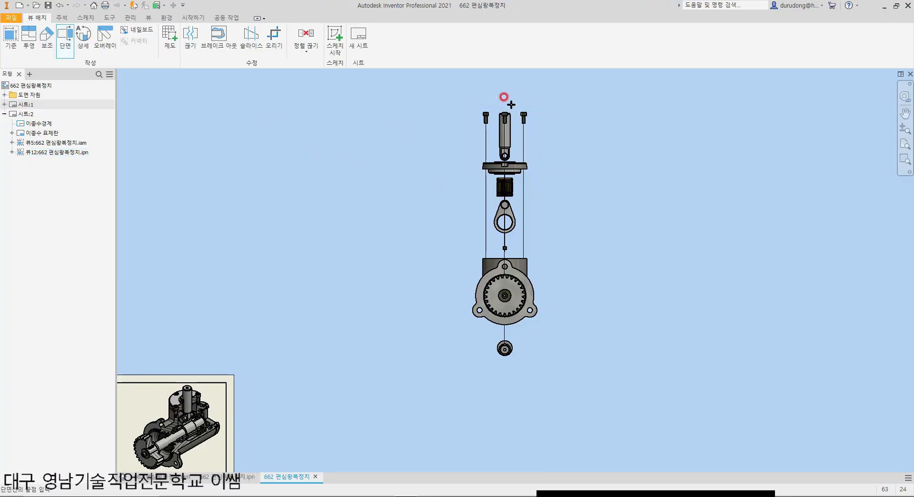
scroll(504, 102, up, 2)
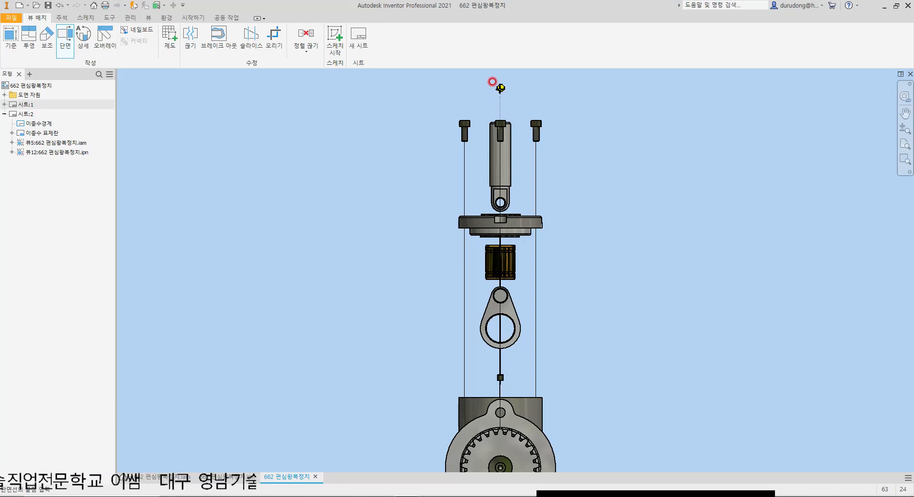
scroll(498, 87, down, 2)
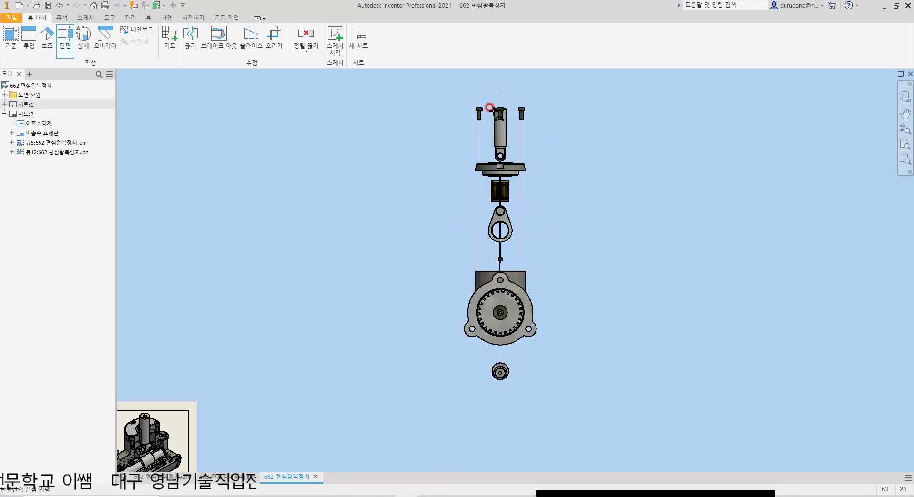
scroll(496, 87, up, 3)
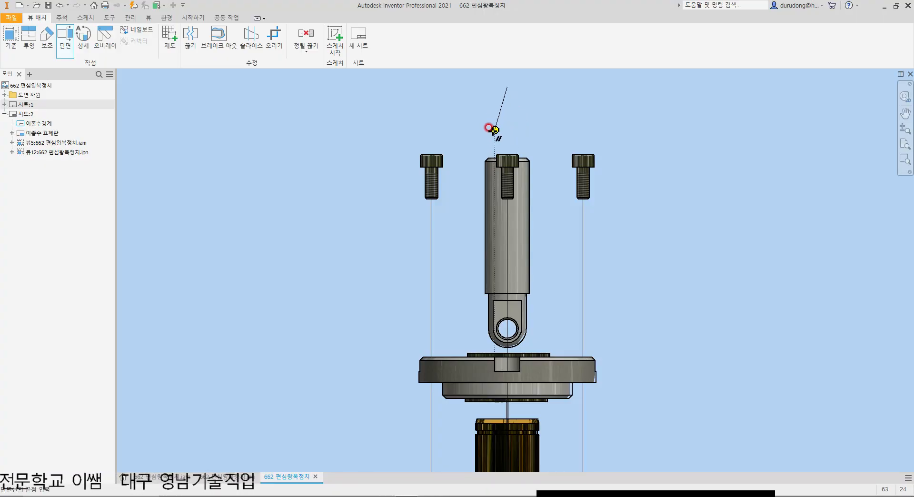
scroll(507, 124, down, 3)
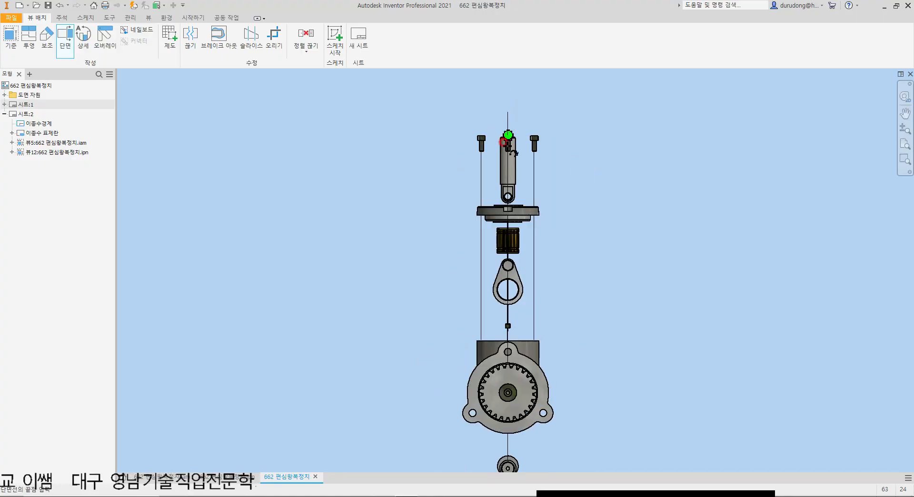
scroll(504, 400, up, 6)
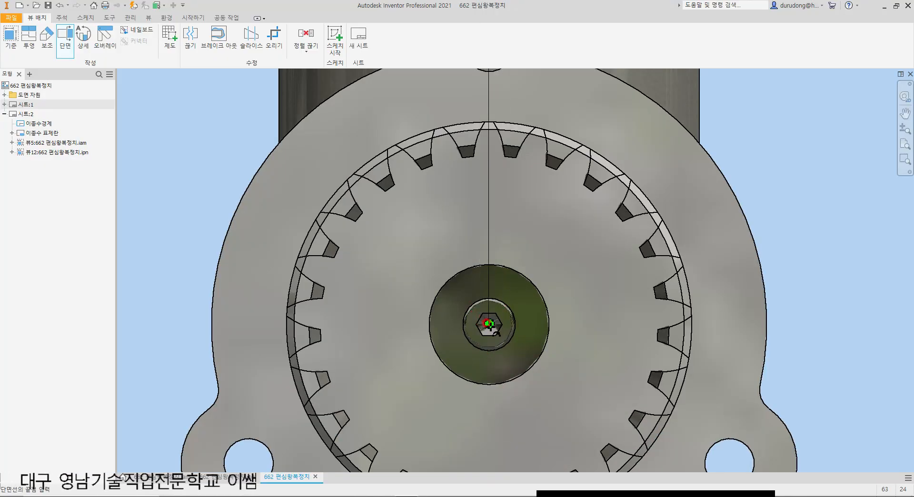
click(489, 324)
scroll(488, 323, down, 3)
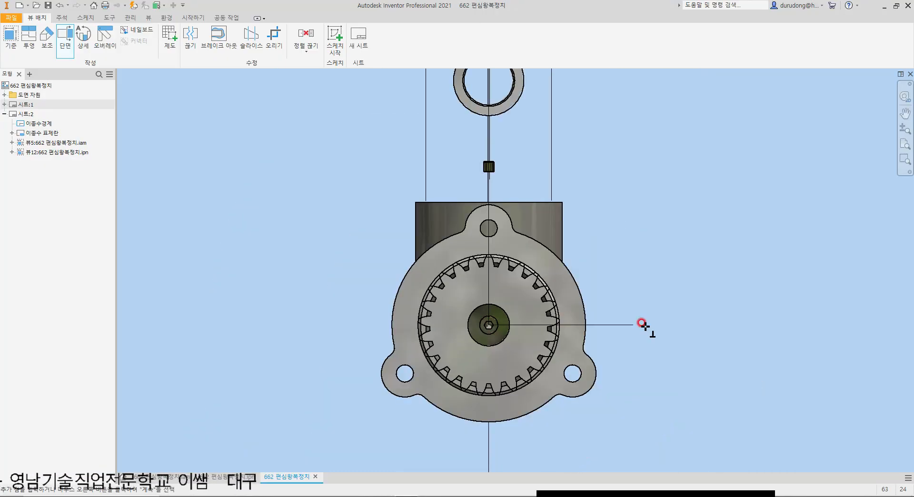
click(681, 325)
right_click(681, 326)
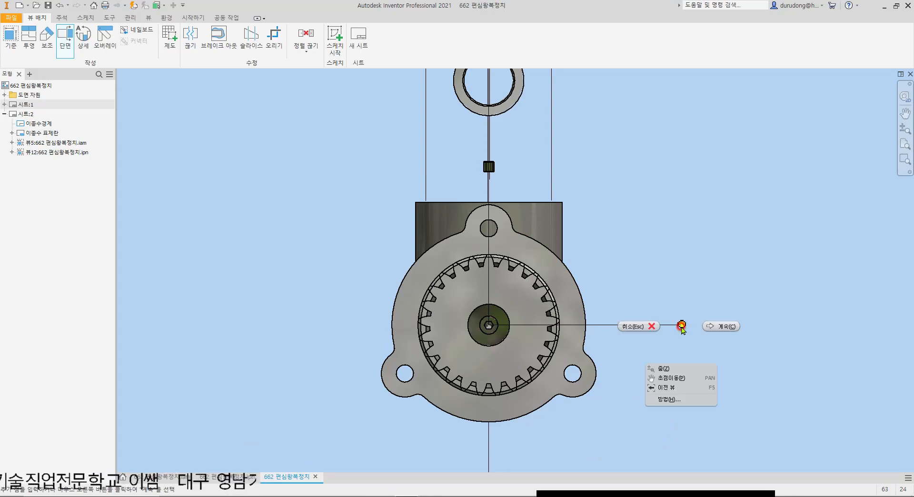
click(696, 369)
Step: Place the projected 1:1 section view with full section depth to the right of the exploded side view
scroll(667, 324, down, 5)
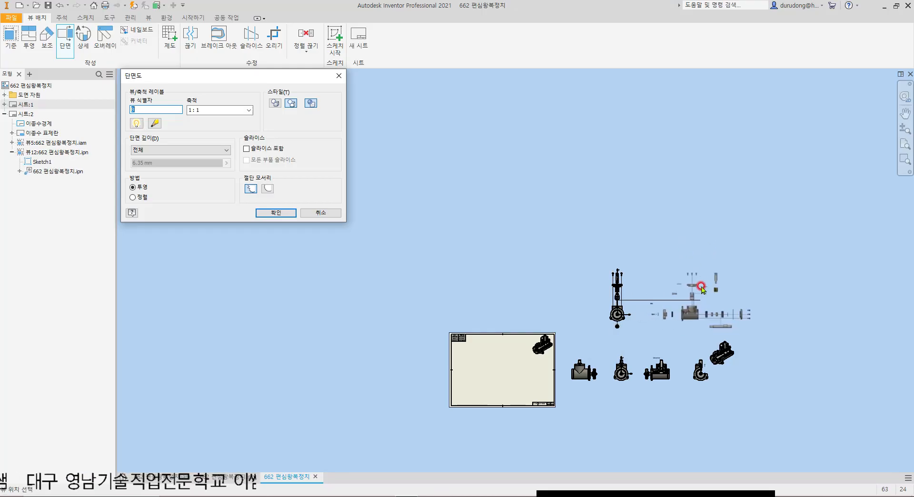
click(709, 273)
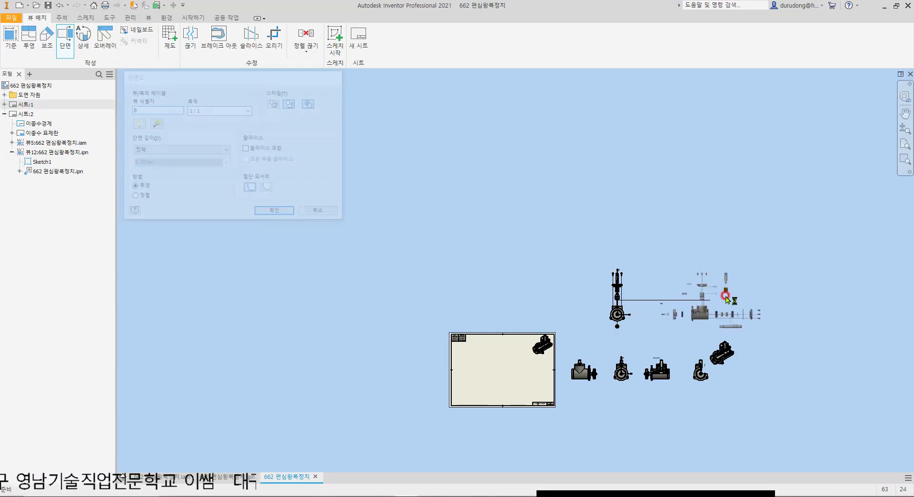
scroll(671, 324, up, 8)
scroll(672, 323, down, 5)
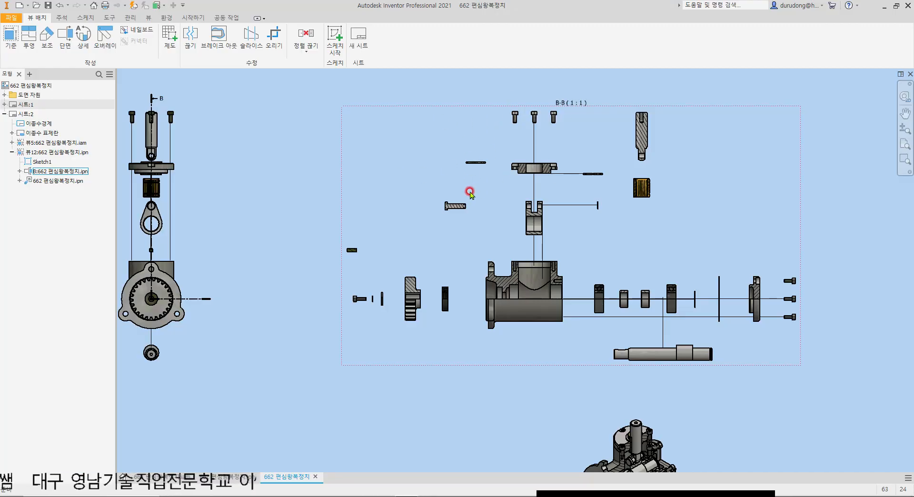
Step: Examine the exploded section view's presentation and assembly entries in the model tree
middle_drag(179, 119, 263, 124)
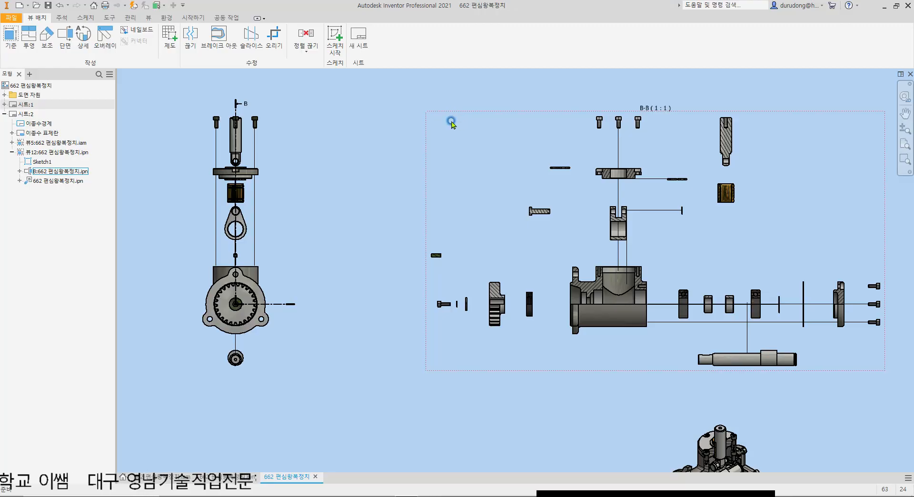
click(466, 115)
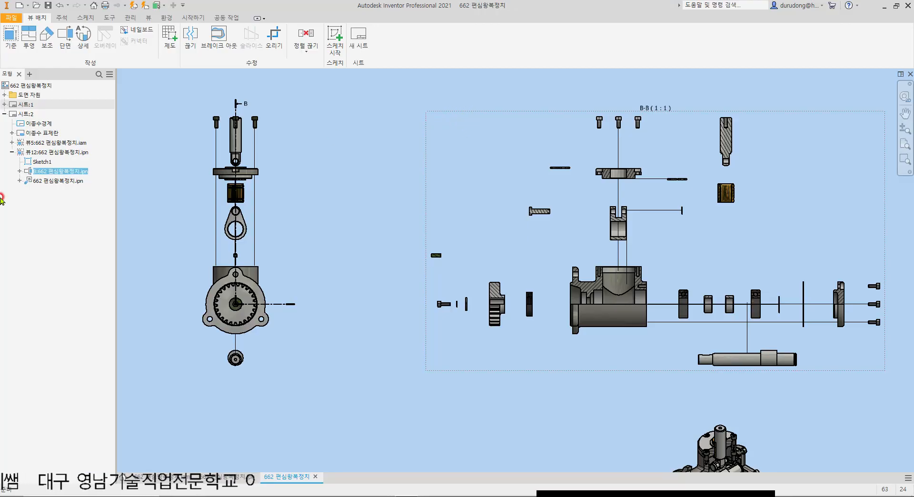
click(18, 171)
click(28, 181)
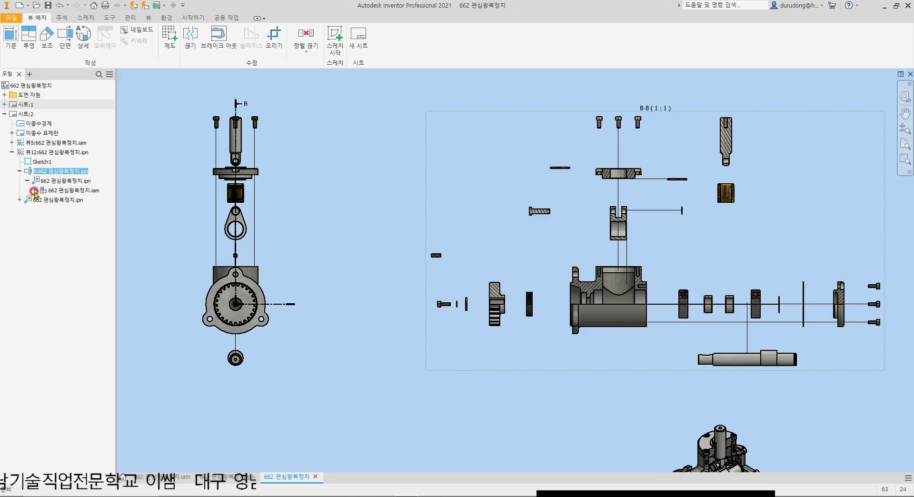
click(55, 191)
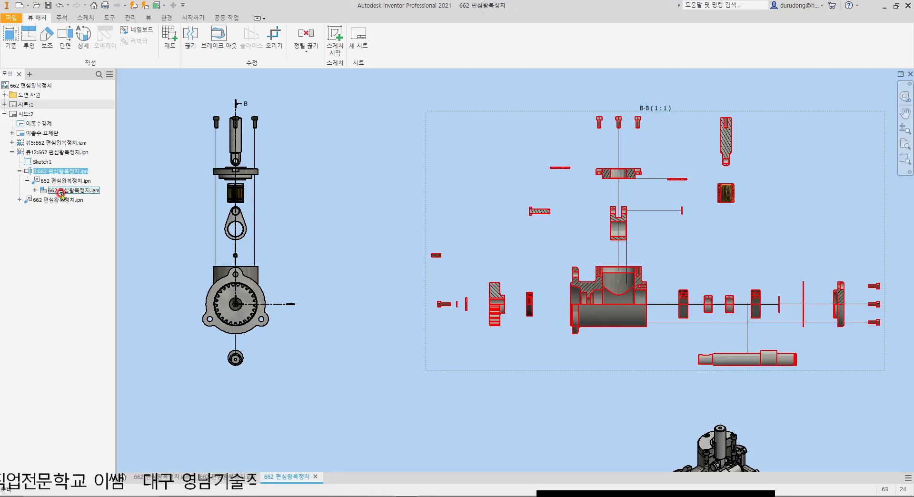
click(27, 180)
click(25, 181)
click(20, 171)
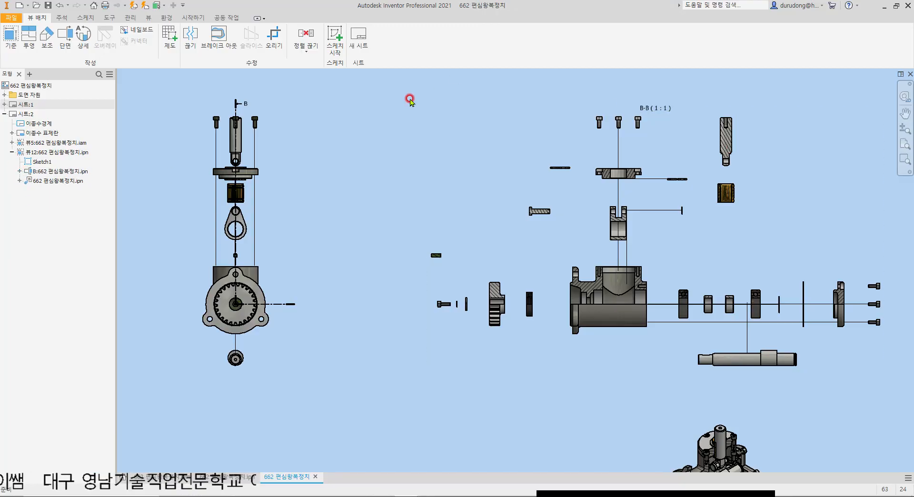
Step: Exclude the shaft (축:1), the slider, the fixing pin (고정핀:1) and the KS B 1311 key from sectioning in exploded section view B-B
click(37, 172)
click(19, 171)
click(27, 181)
click(34, 190)
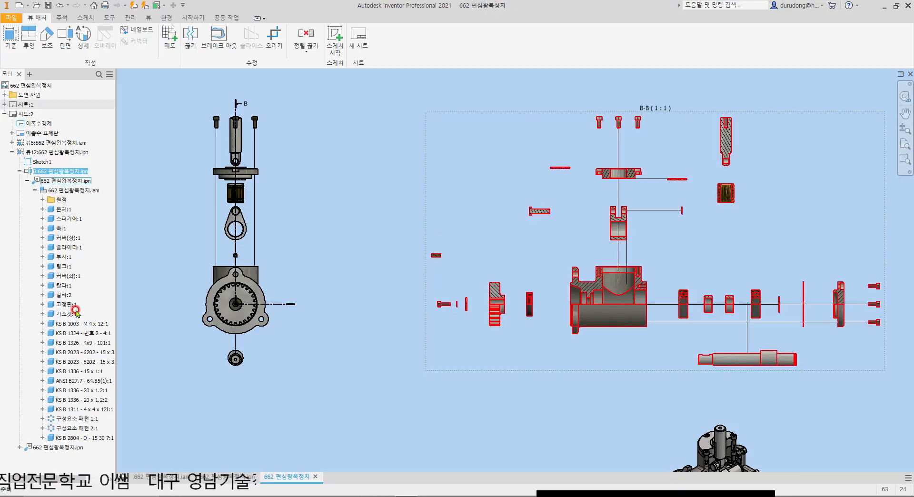
click(61, 229)
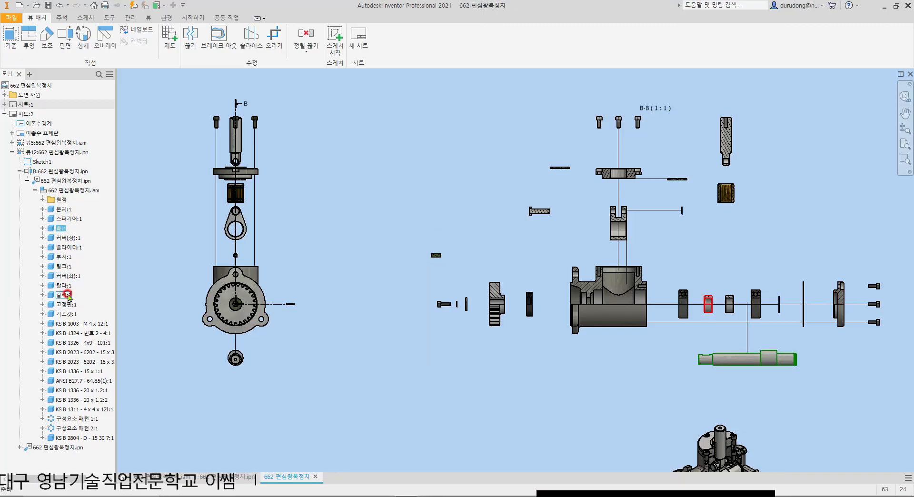
ctrl+click(67, 248)
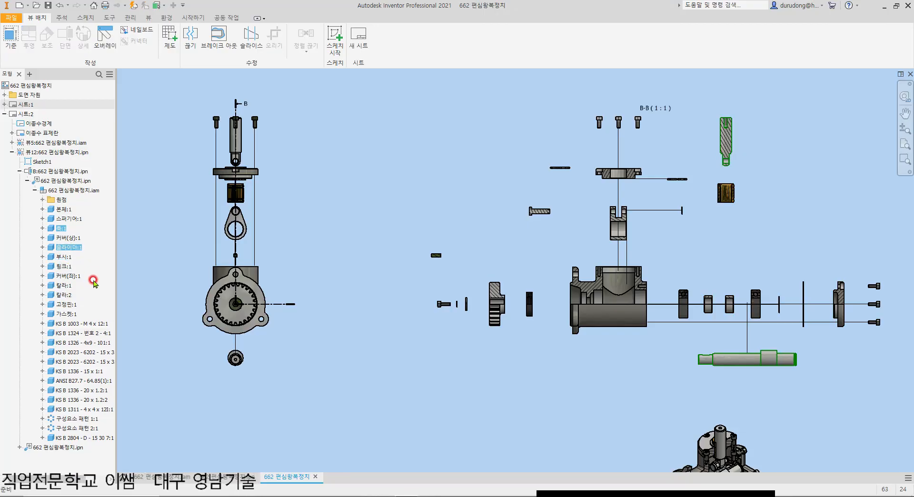
ctrl+click(69, 305)
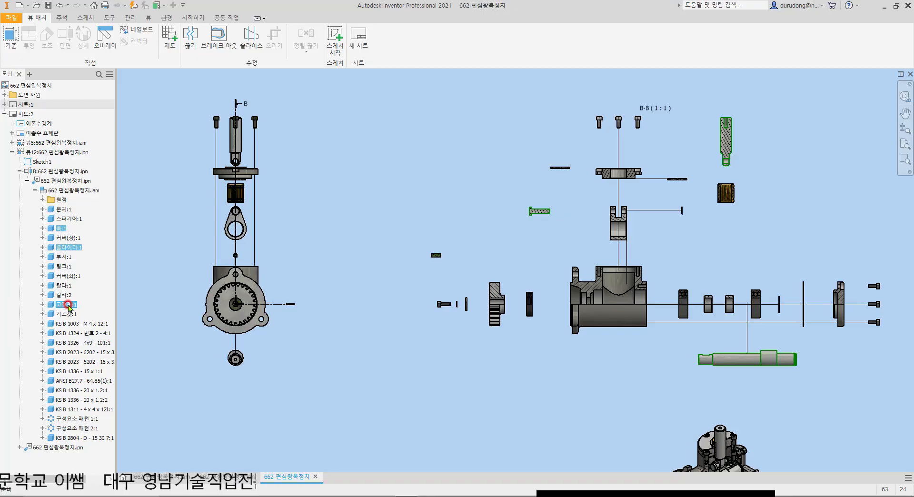
ctrl+click(90, 409)
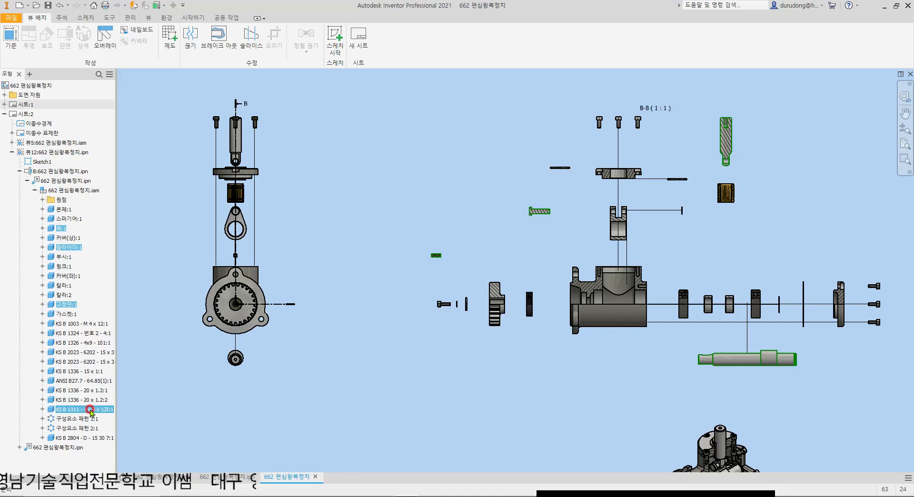
right_click(58, 228)
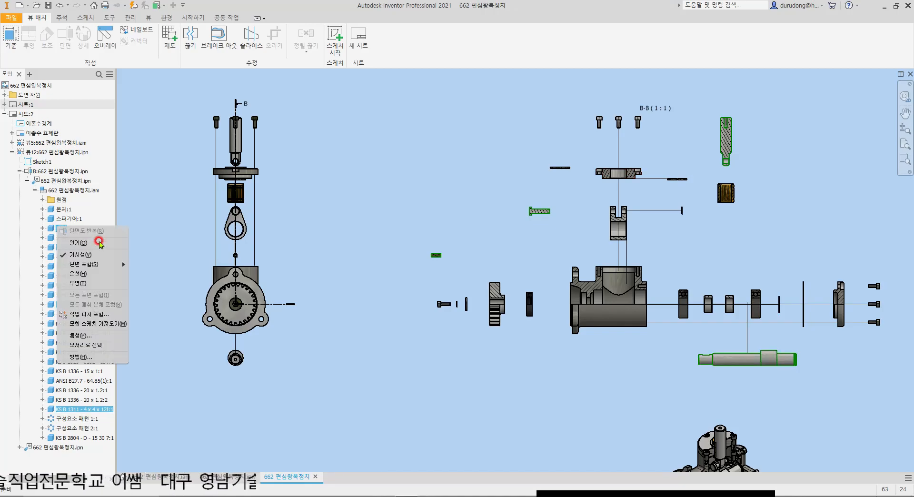
mouse_move(102, 264)
click(157, 286)
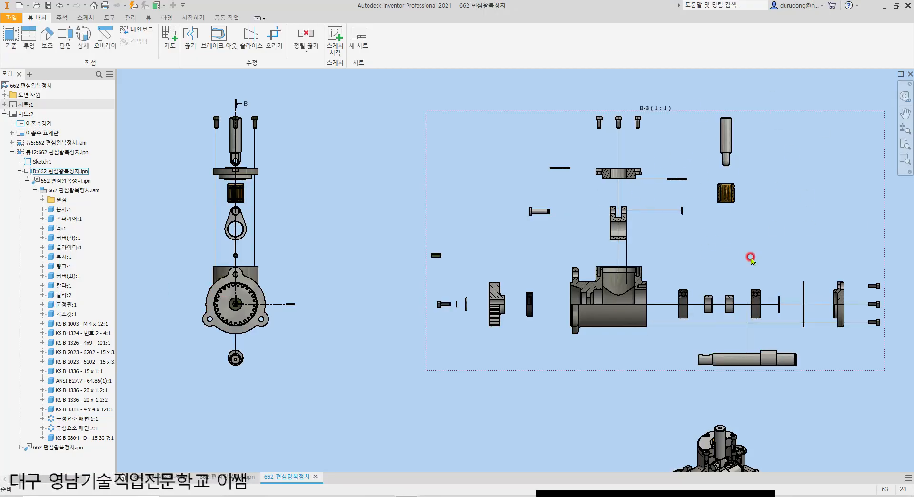
Step: Project an isometric view from exploded section view B-B and place it above the exploded side view
scroll(650, 172, up, 3)
scroll(590, 190, down, 5)
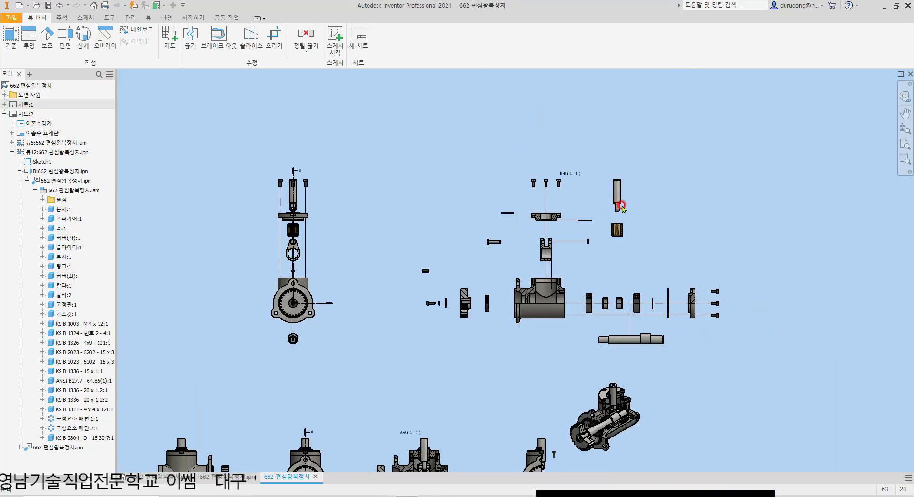
click(29, 38)
click(453, 180)
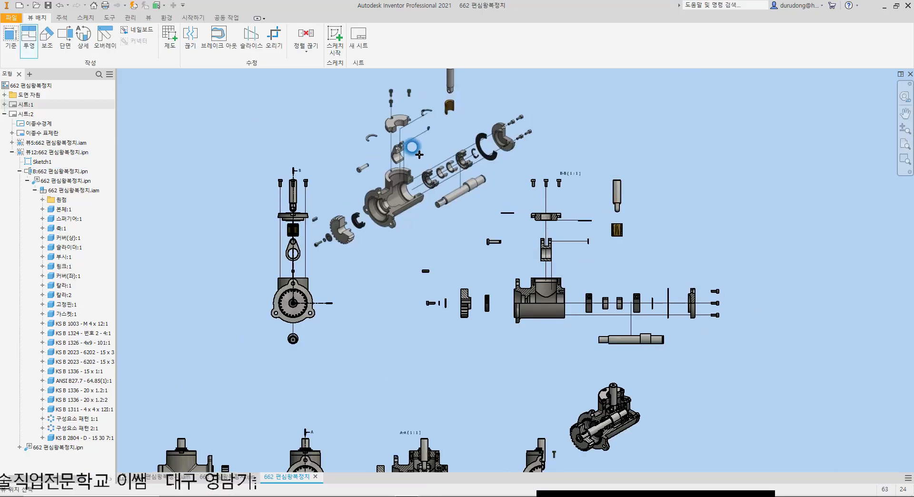
middle_drag(422, 157, 513, 285)
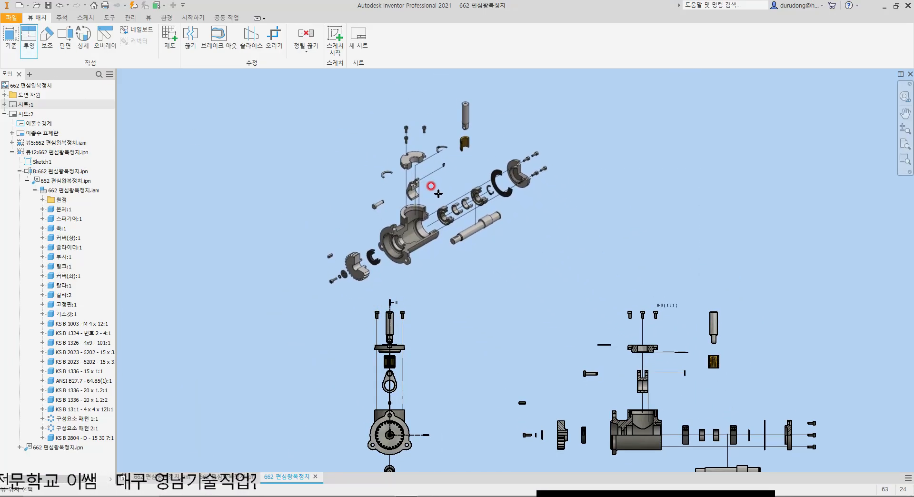
click(444, 186)
right_click(461, 194)
click(475, 186)
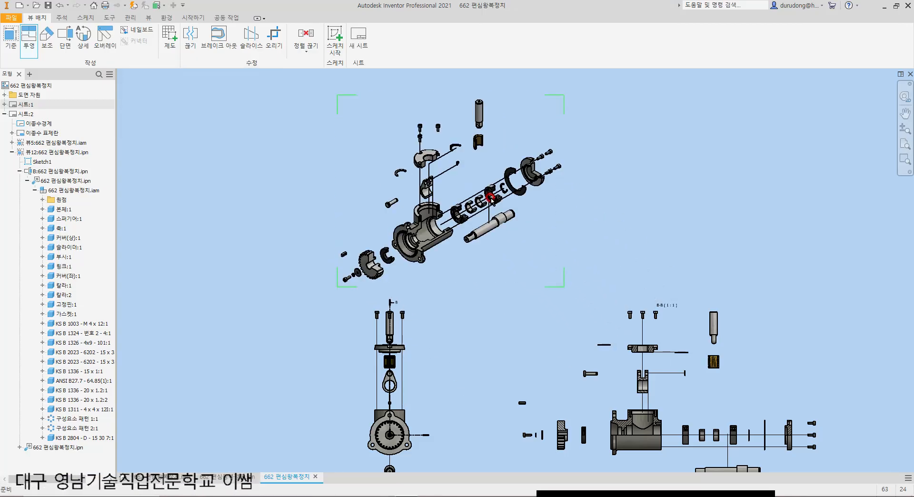
Step: Examine the sectioned exploded isometric view, including the cut body, bearings, collars and the uncut shaft
scroll(399, 276, down, 4)
scroll(576, 319, up, 3)
middle_drag(555, 160, 556, 163)
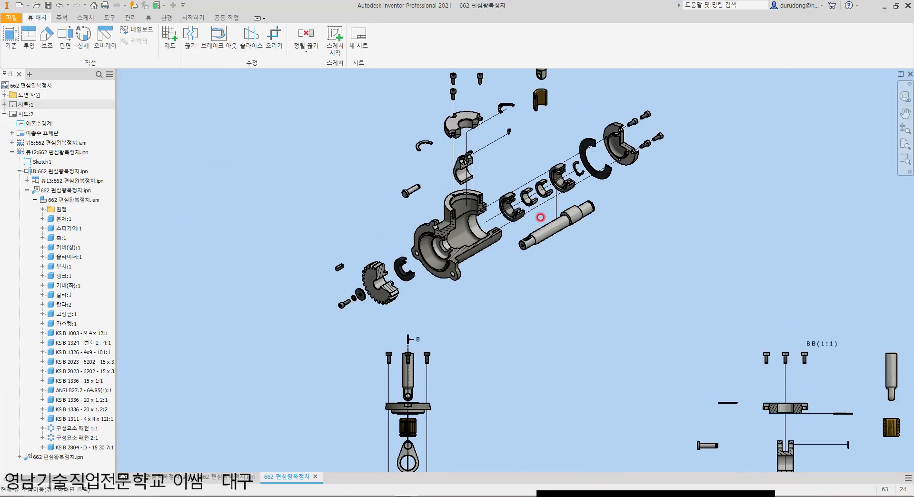
scroll(555, 163, down, 4)
scroll(407, 353, up, 3)
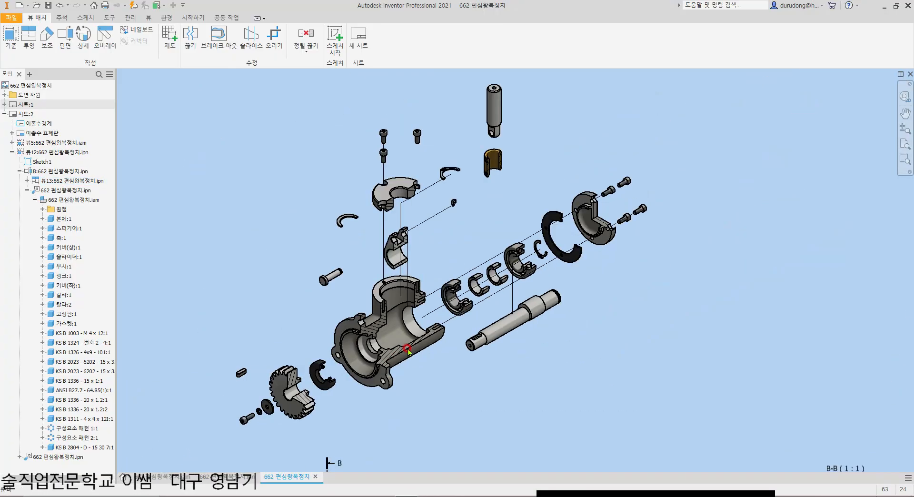
scroll(408, 351, down, 2)
scroll(665, 180, up, 2)
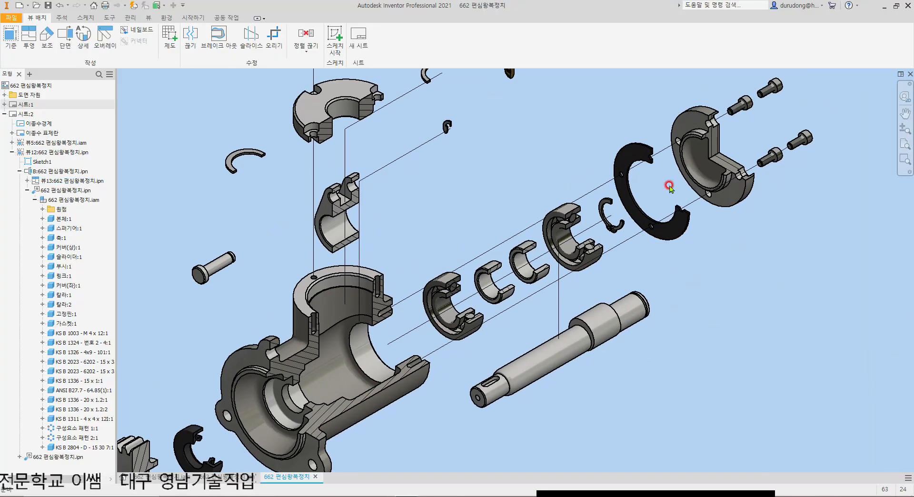
scroll(599, 286, up, 1)
scroll(541, 218, up, 3)
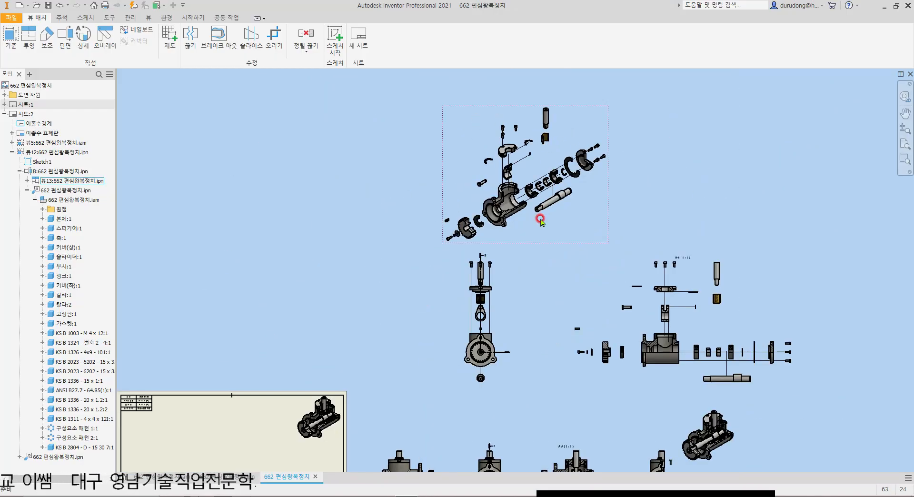
Step: Move the sectioned exploded isometric view onto the second sheet, between the information table and the title block
drag(602, 138, 415, 316)
scroll(381, 364, down, 4)
middle_drag(452, 354, 529, 347)
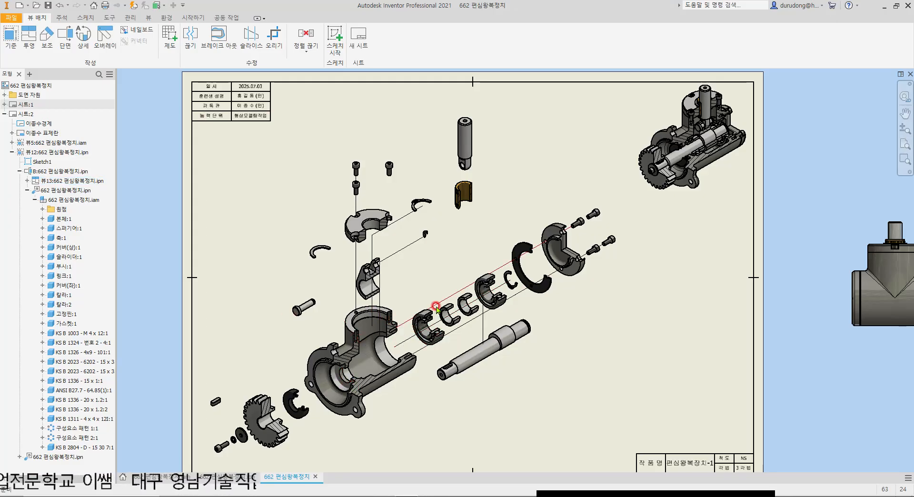
Step: Compare off-sheet section view B-B with the sectioned exploded isometric view placed on the sheet
scroll(473, 322, down, 6)
scroll(595, 261, up, 5)
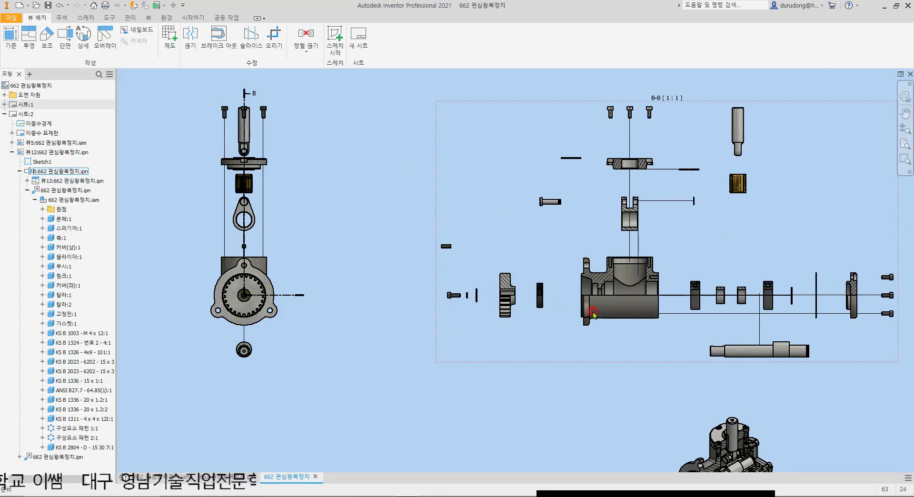
scroll(646, 302, down, 5)
scroll(415, 374, up, 5)
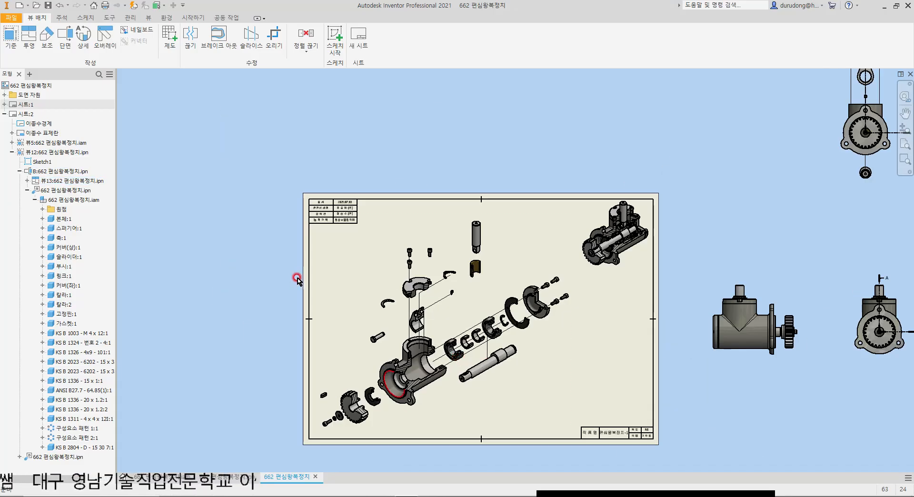
scroll(499, 353, up, 3)
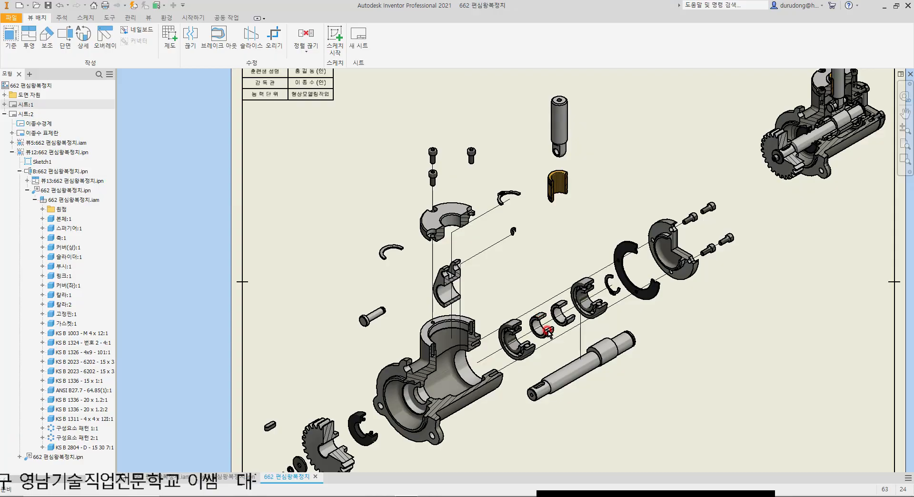
scroll(592, 342, down, 4)
scroll(587, 341, up, 3)
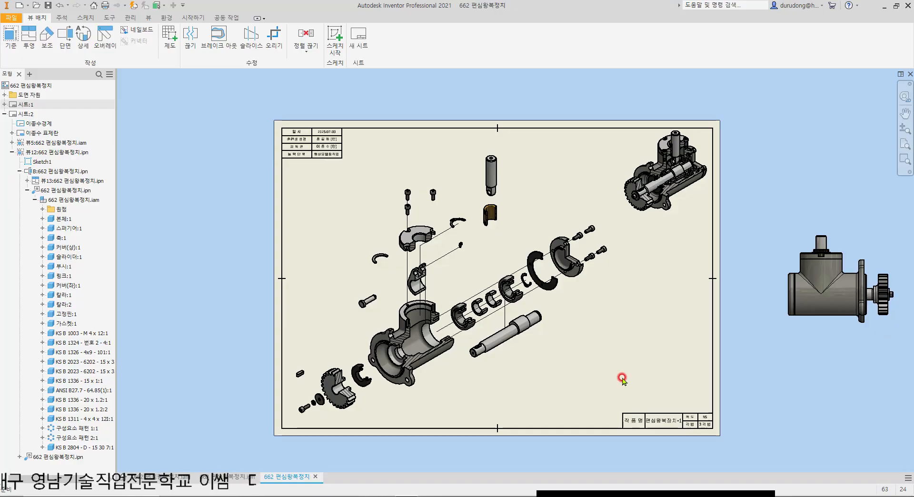
Step: Inspect the edges and cut faces of the end cover and the body in the sectioned exploded isometric view
scroll(478, 292, up, 6)
scroll(524, 329, up, 4)
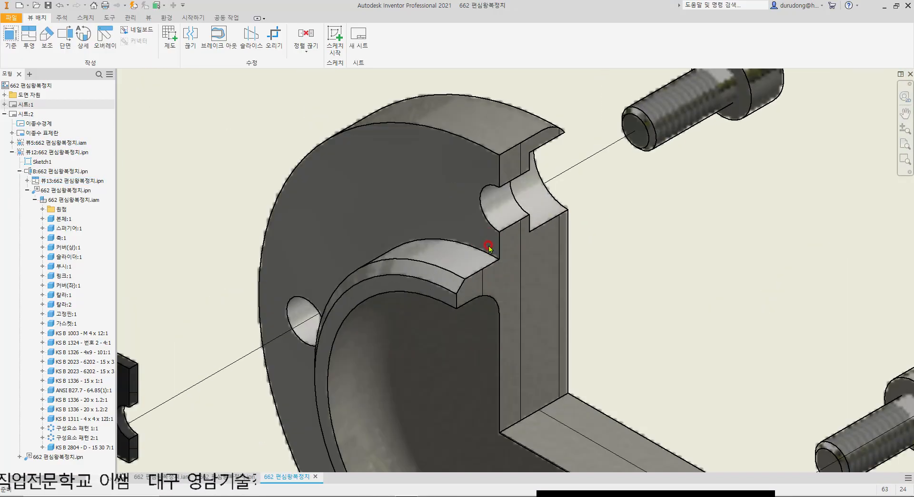
scroll(490, 265, down, 10)
scroll(570, 259, up, 5)
scroll(715, 170, down, 6)
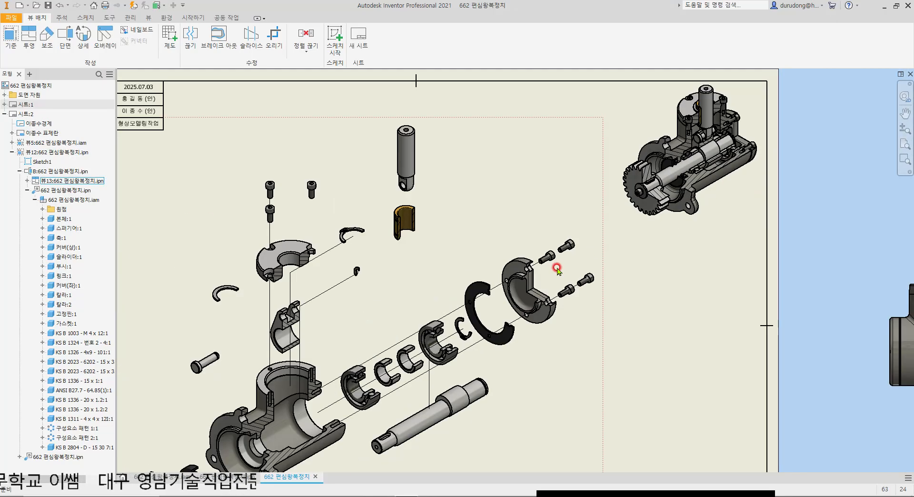
scroll(286, 431, up, 8)
scroll(431, 254, down, 7)
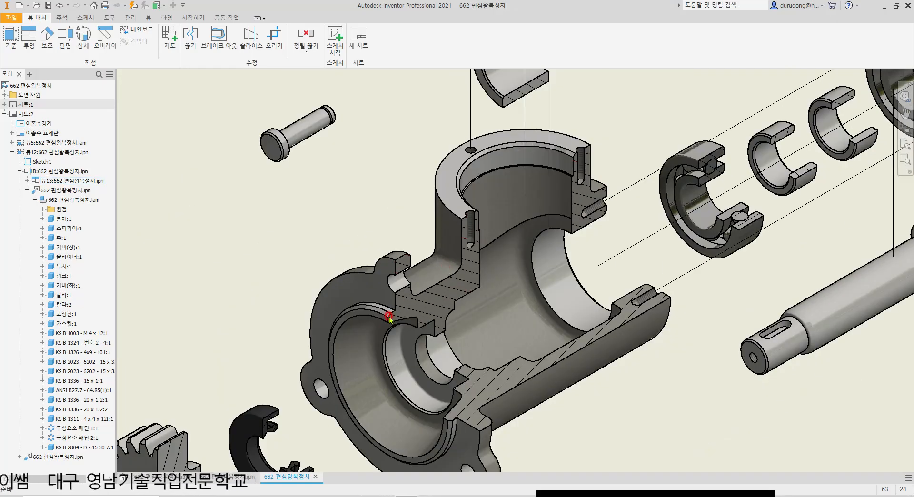
scroll(451, 243, up, 2)
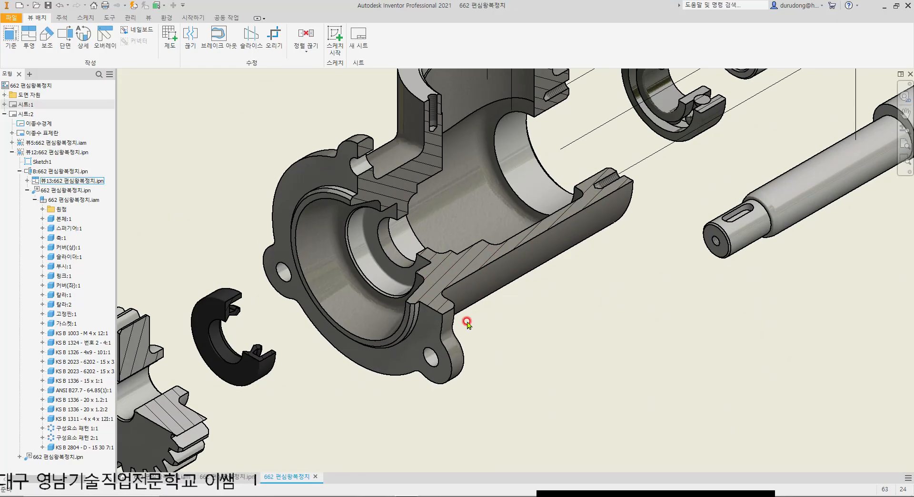
scroll(467, 322, down, 6)
scroll(527, 283, up, 2)
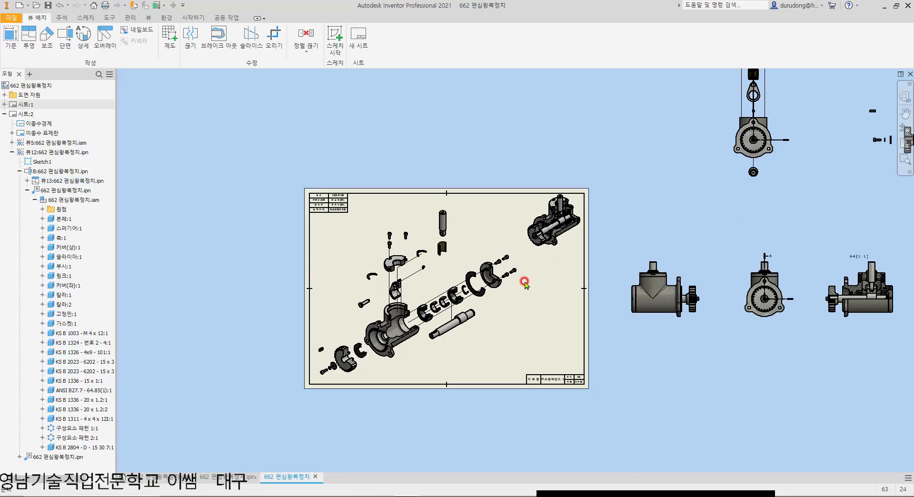
Step: Detach the exploded isometric view's style and scale from its parent view, keeping the view shaded
double_click(517, 235)
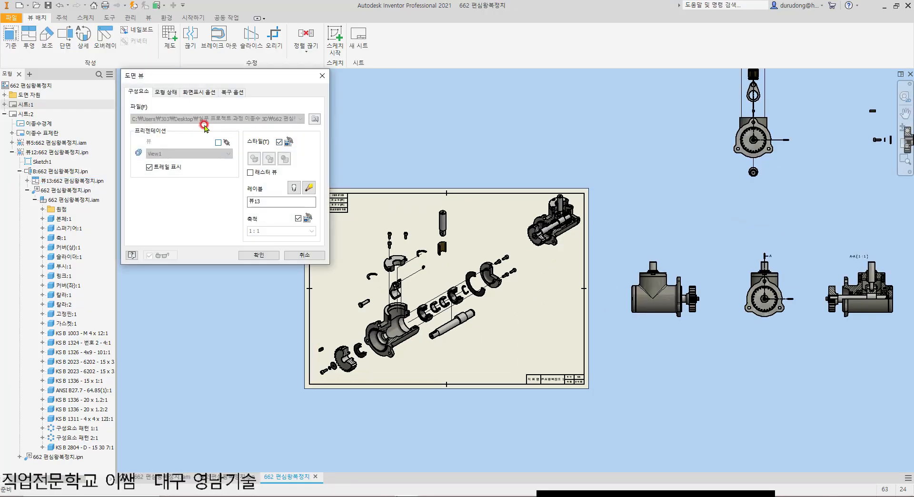
click(195, 93)
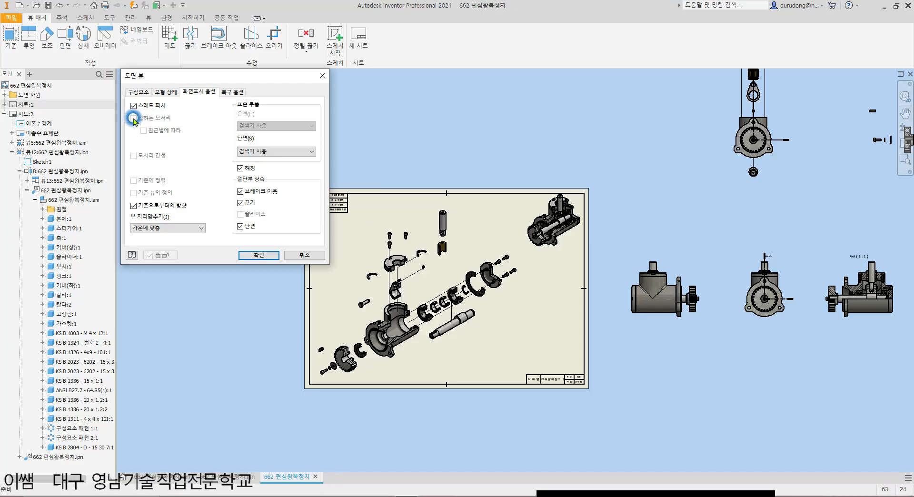
click(138, 92)
click(266, 159)
click(279, 142)
click(285, 159)
click(296, 220)
Step: Turn on tangent edges for the sectioned exploded isometric view and check them on the body's fillets
click(193, 91)
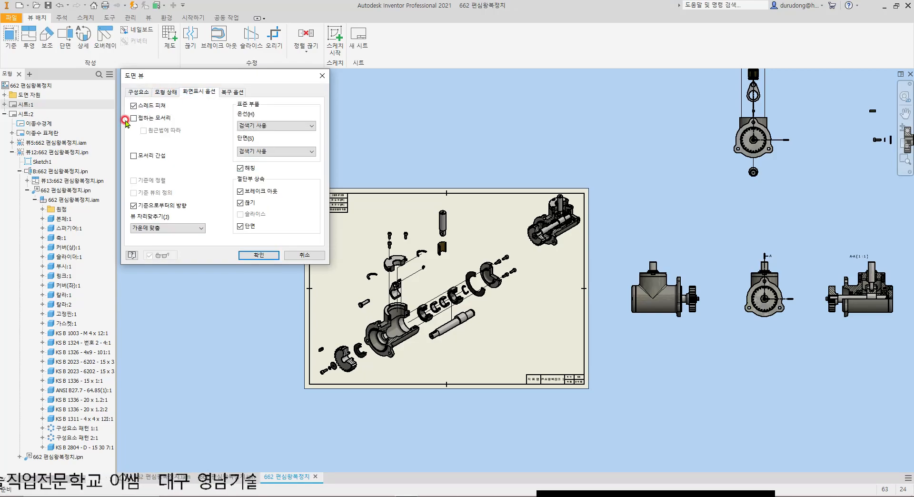
click(134, 118)
click(259, 256)
click(390, 344)
scroll(390, 344, up, 10)
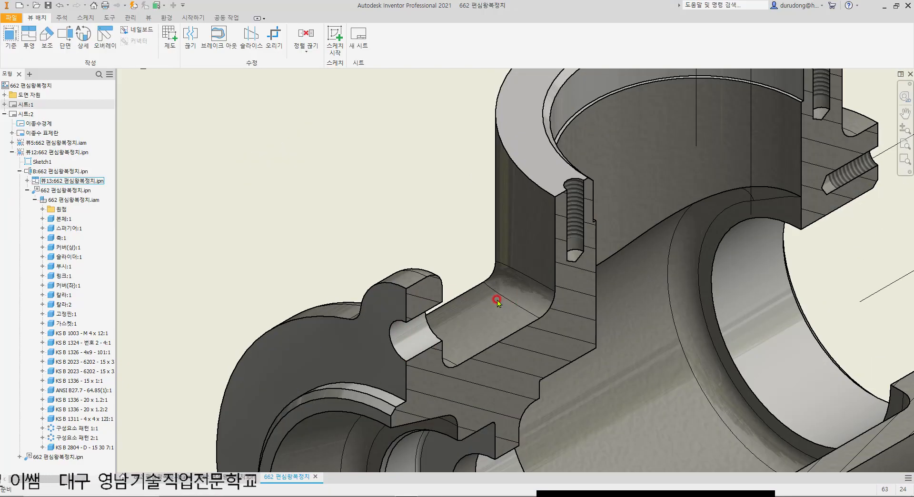
scroll(493, 301, down, 10)
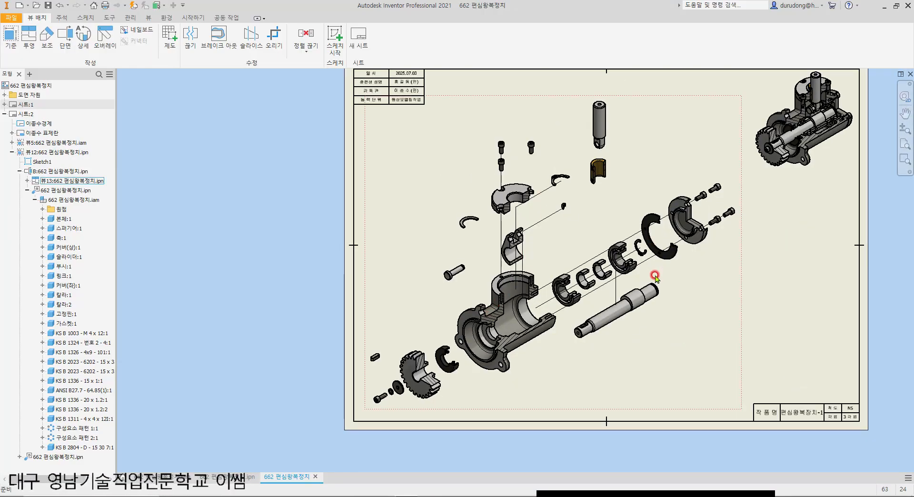
Step: Move the off-sheet assembly front view farther from the sheet and bring it closer to the neighbouring side view
middle_drag(654, 273, 570, 303)
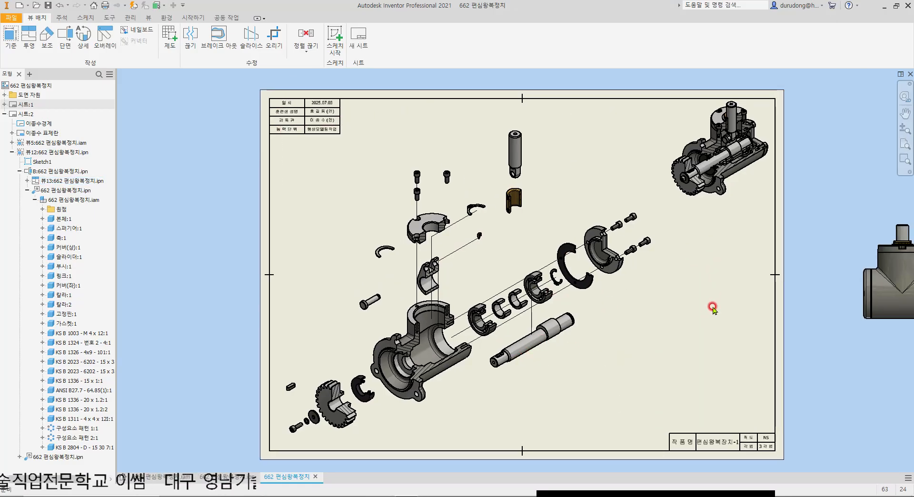
scroll(657, 286, down, 4)
drag(639, 263, 677, 262)
drag(785, 261, 772, 261)
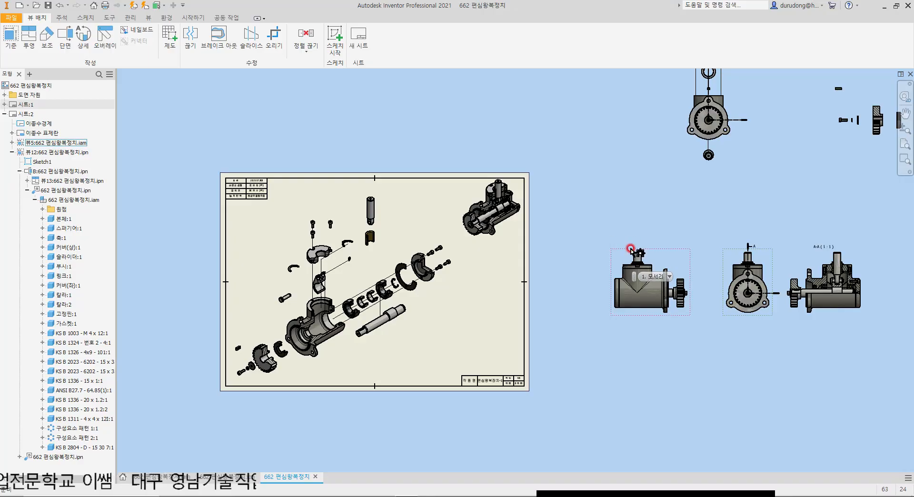
scroll(633, 249, down, 2)
scroll(725, 282, up, 3)
drag(633, 222, 634, 223)
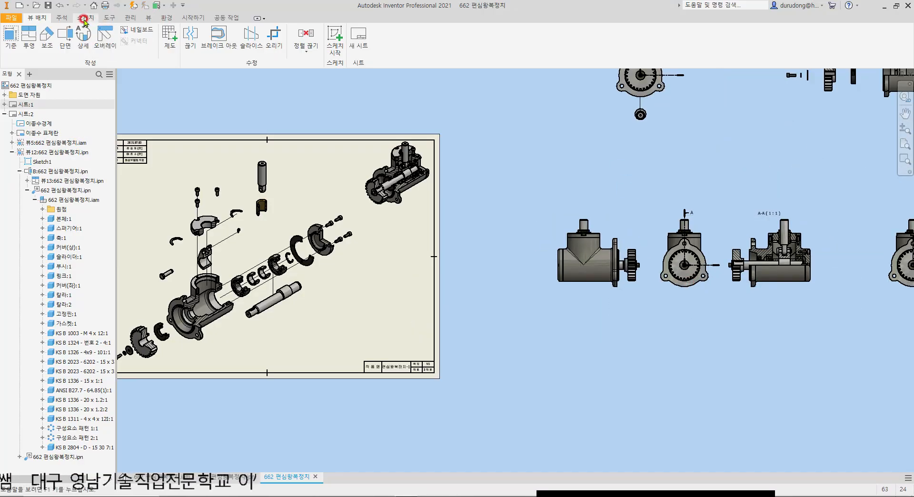
Step: Set up a new parts list using the assembly file 662 편심왕복장치.iam as its source, with the structured BOM view
click(61, 18)
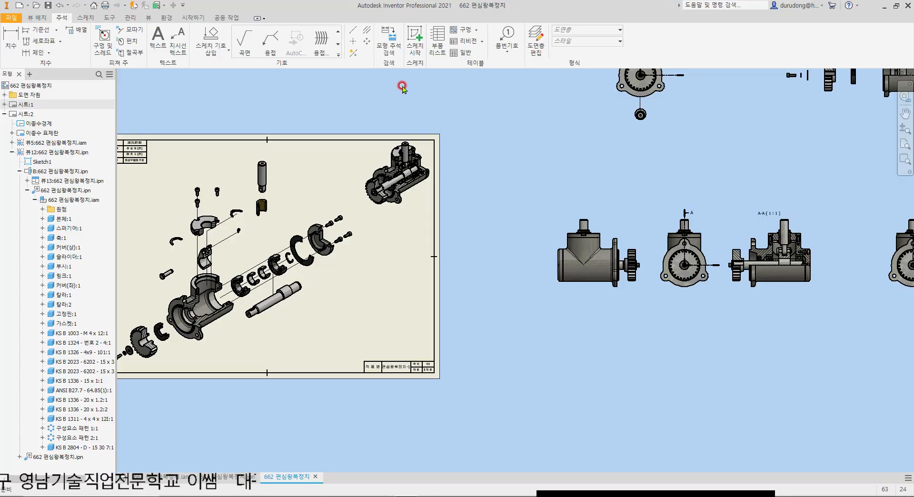
click(439, 41)
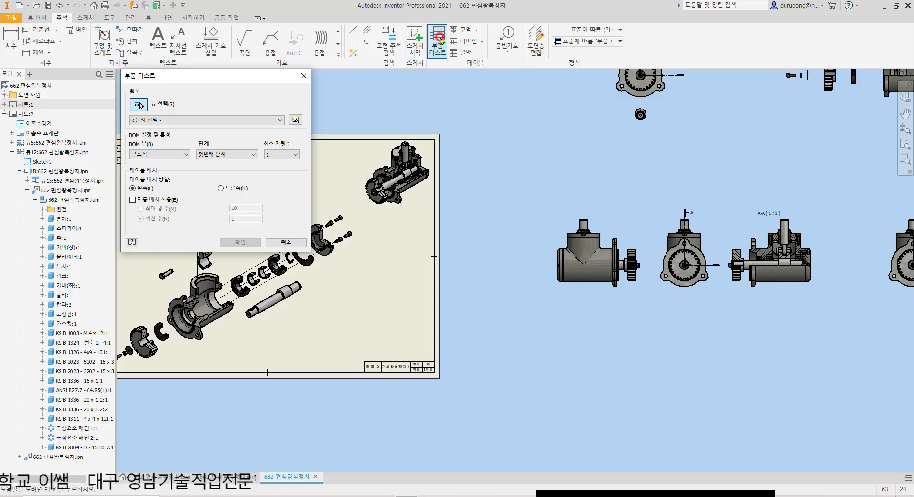
click(295, 120)
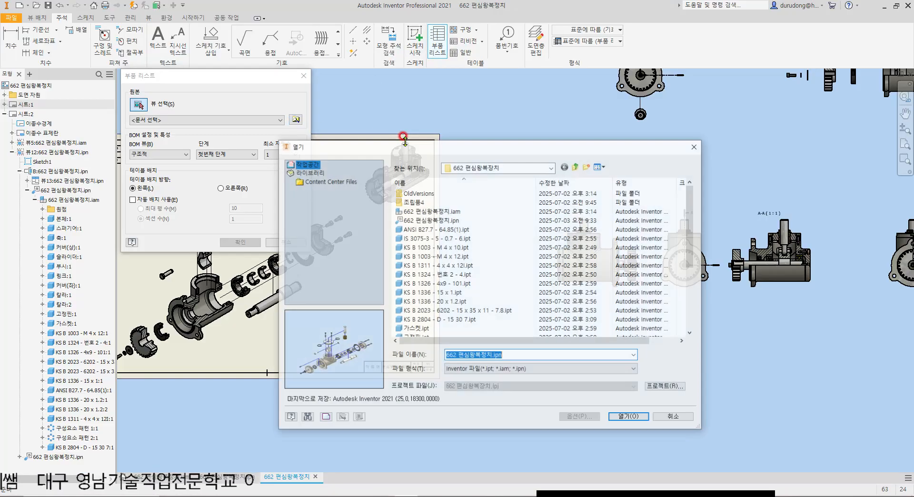
double_click(427, 211)
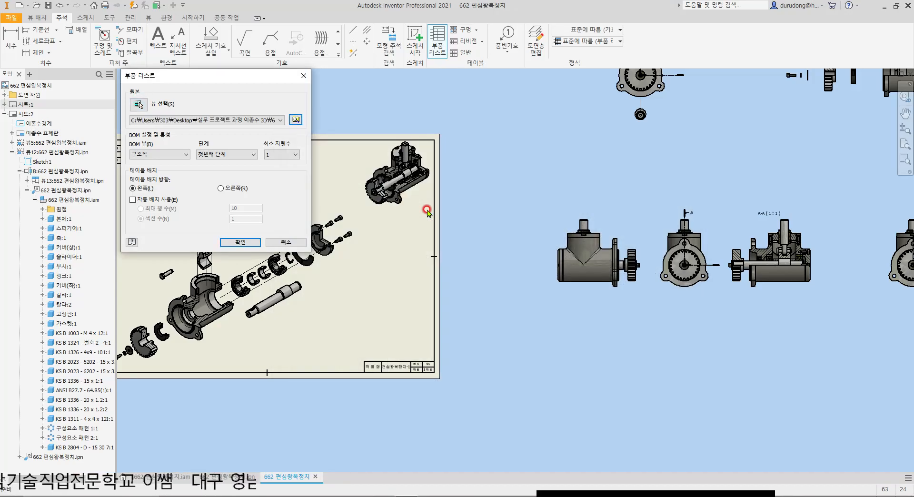
click(296, 120)
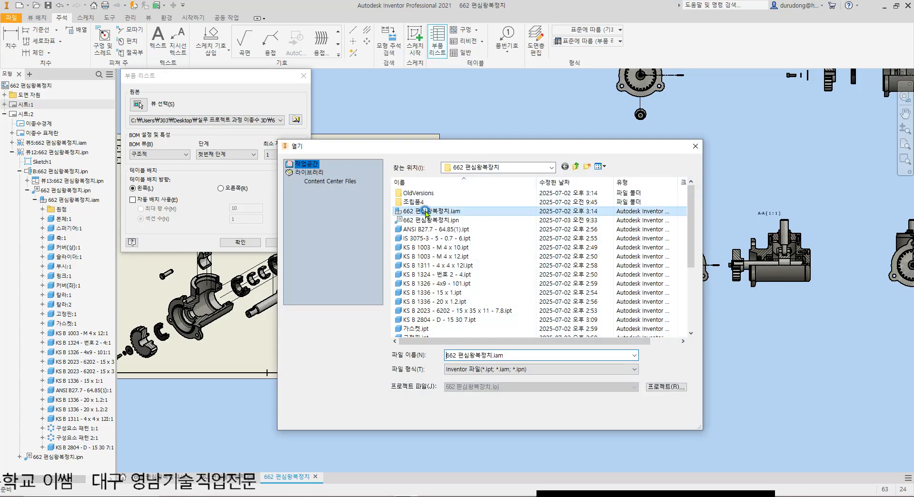
double_click(422, 210)
Step: Enable the assembly's BOM view and place the parts list off the sheet, below the row of assembly views
click(240, 242)
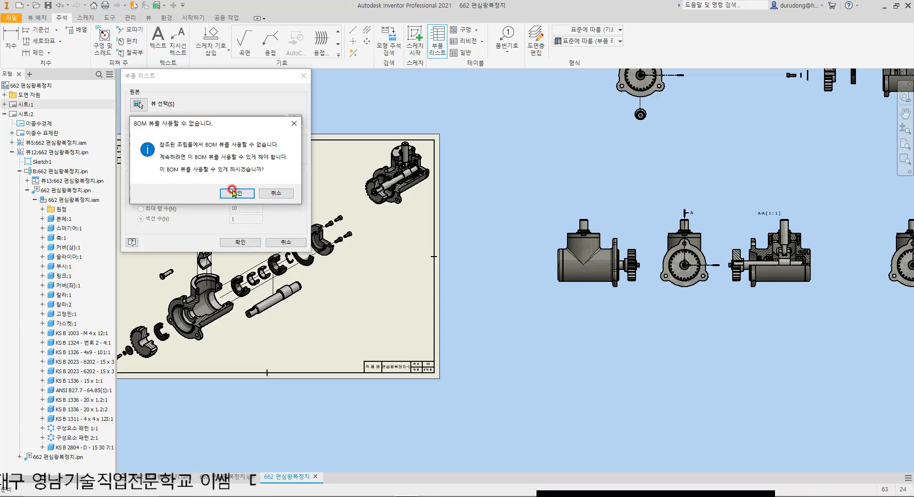
click(234, 193)
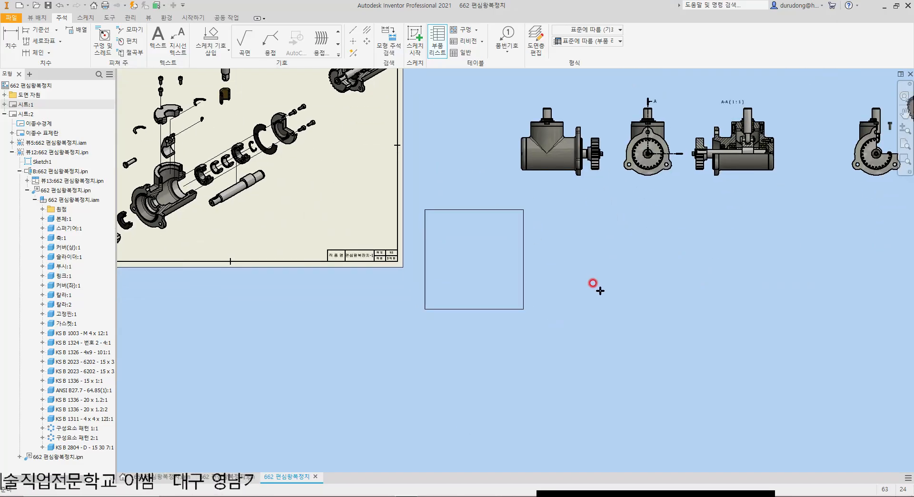
click(603, 255)
scroll(556, 328, up, 3)
click(557, 328)
scroll(556, 328, up, 2)
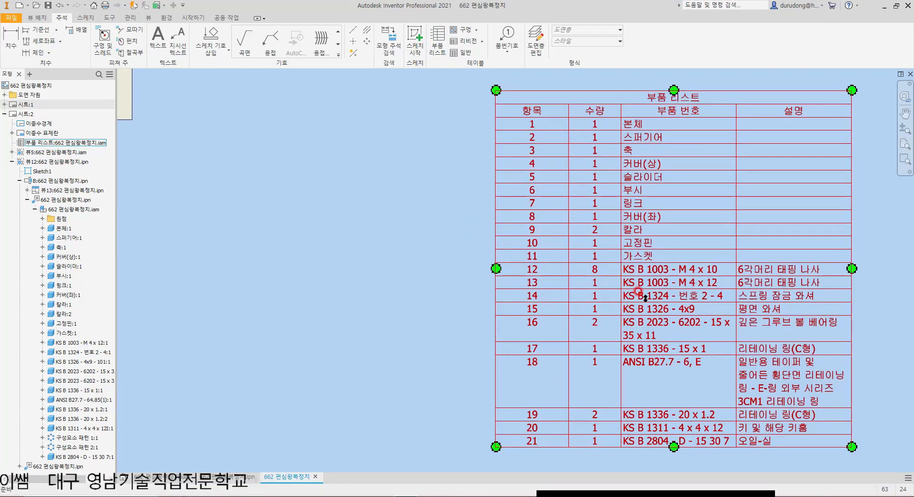
Step: Put the parts list heading at the bottom of the table and make the item rows run upward
double_click(678, 101)
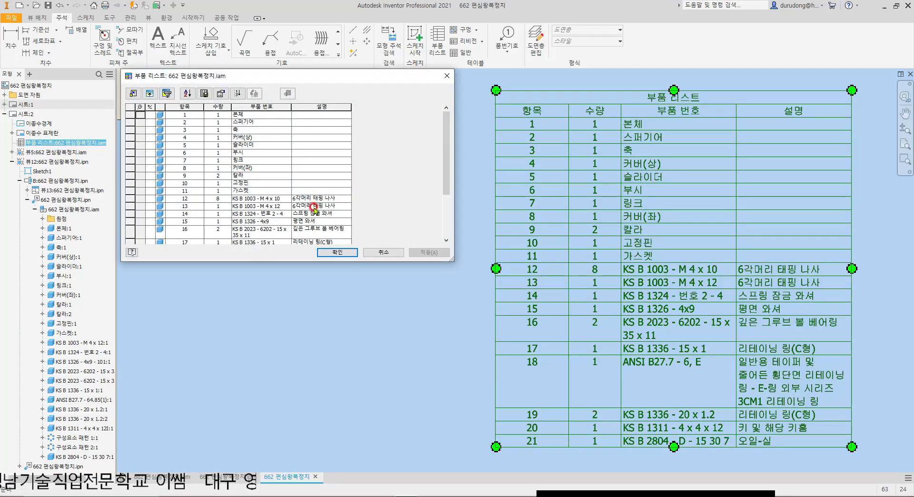
click(220, 95)
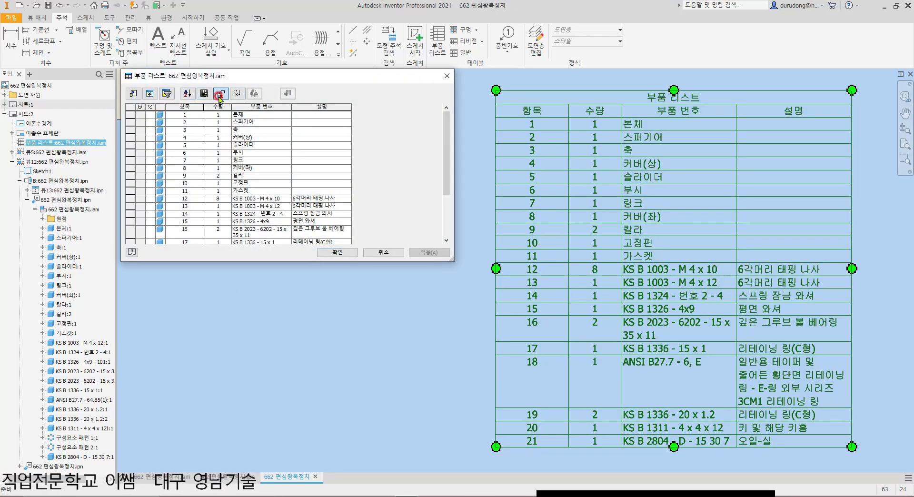
click(197, 209)
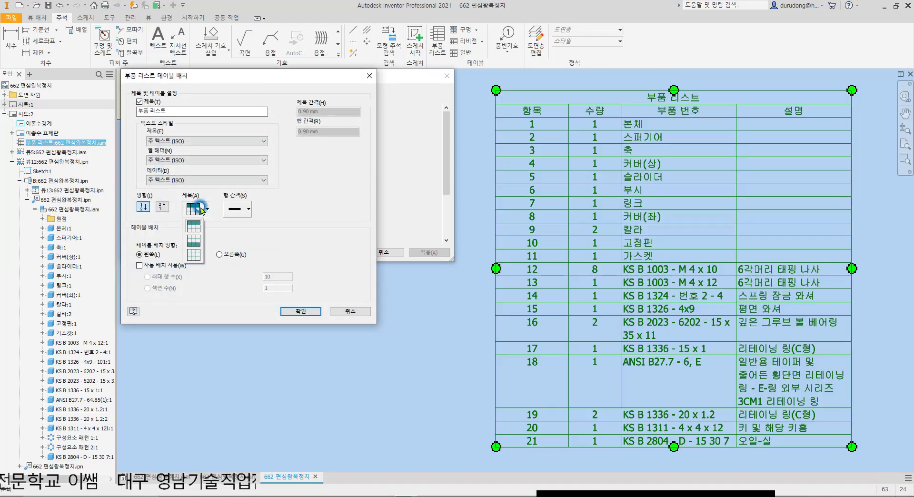
click(197, 241)
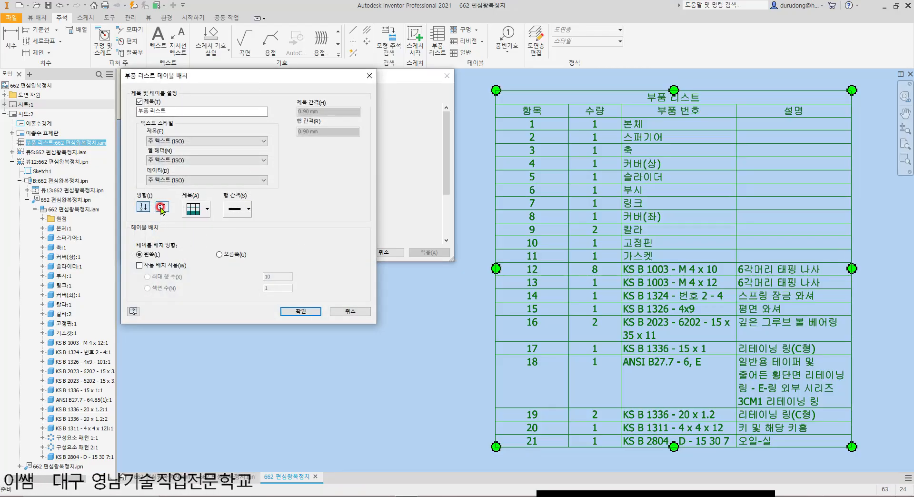
click(162, 208)
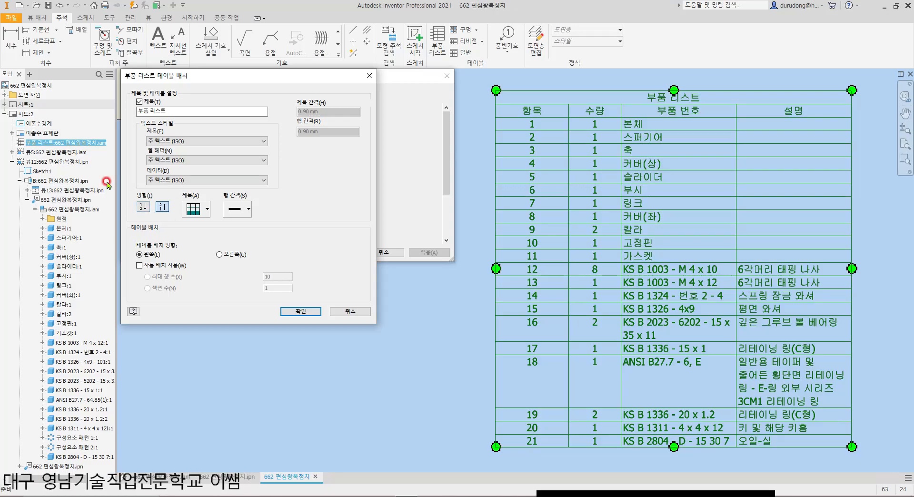
click(301, 311)
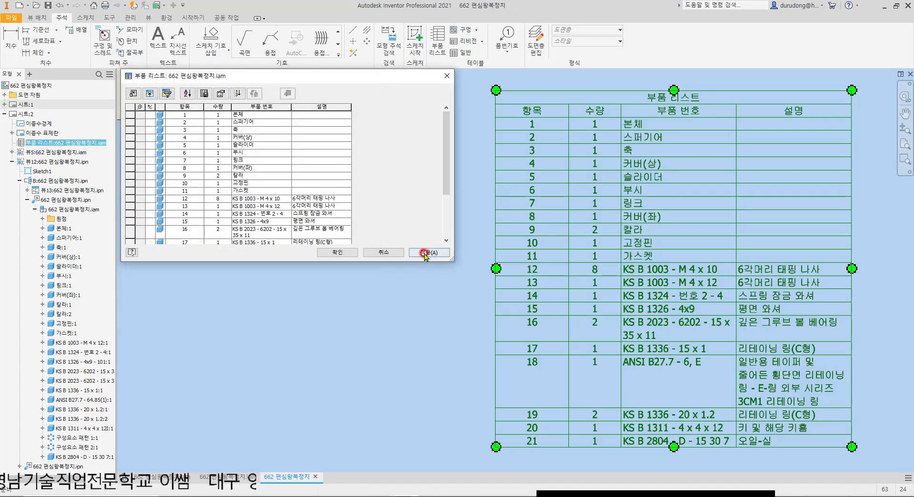
click(440, 253)
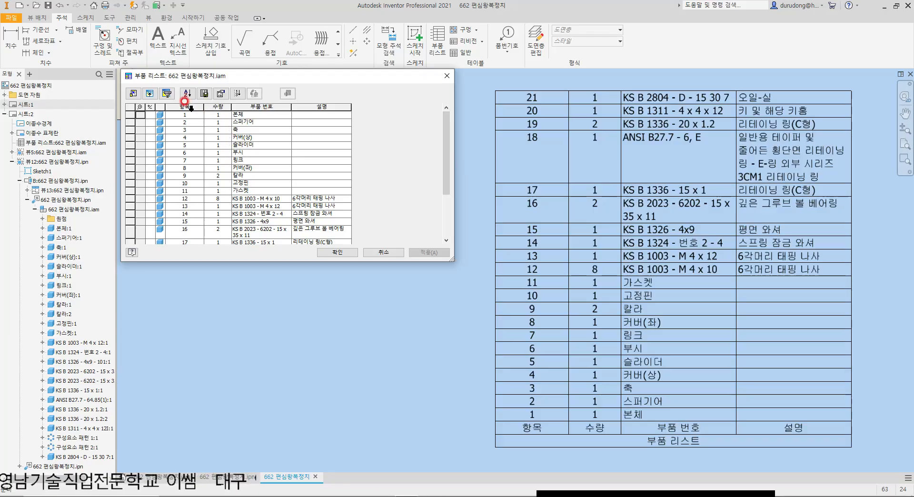
Step: Clear the 설명 text of items 12 to 21 in the parts list and apply the change
click(337, 198)
click(318, 199)
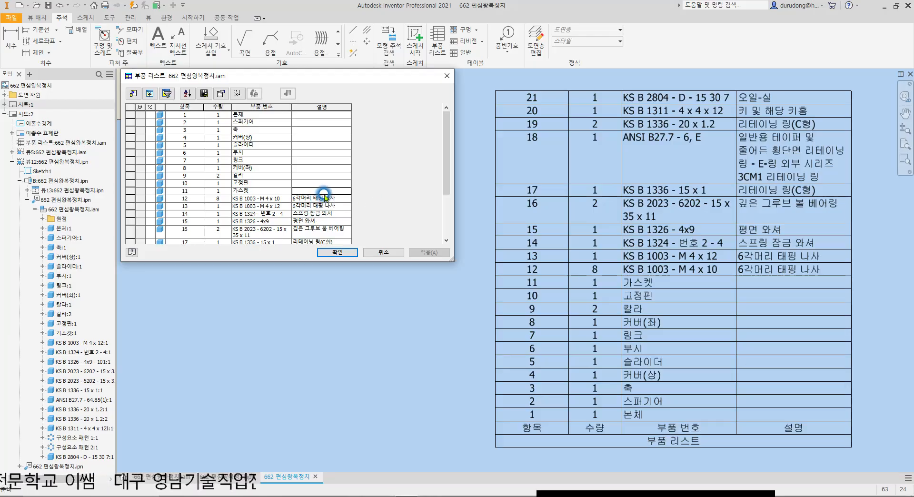
drag(342, 197, 285, 197)
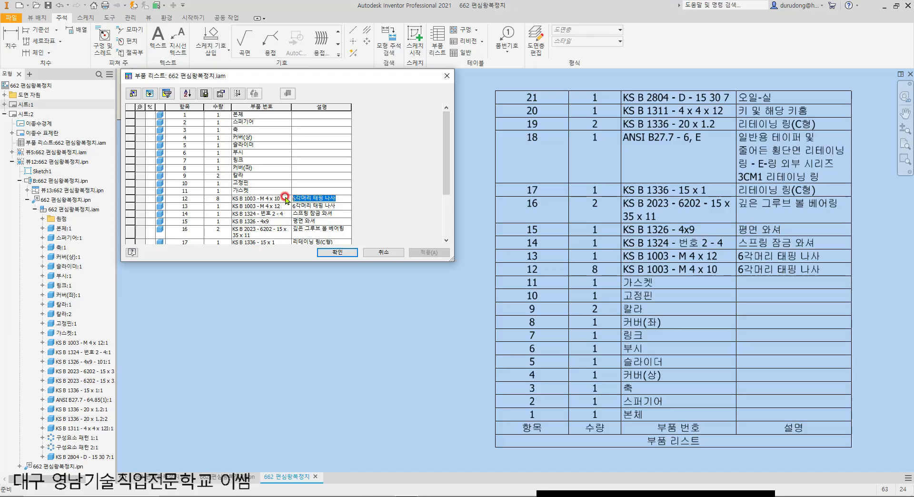
key(Delete)
key(Return)
key(Down)
key(Up)
key(Delete)
key(Return)
key(Delete)
key(Return)
key(Delete)
key(Return)
key(Delete)
key(Return)
key(Delete)
key(Return)
key(Delete)
key(Return)
key(Delete)
key(Return)
key(Delete)
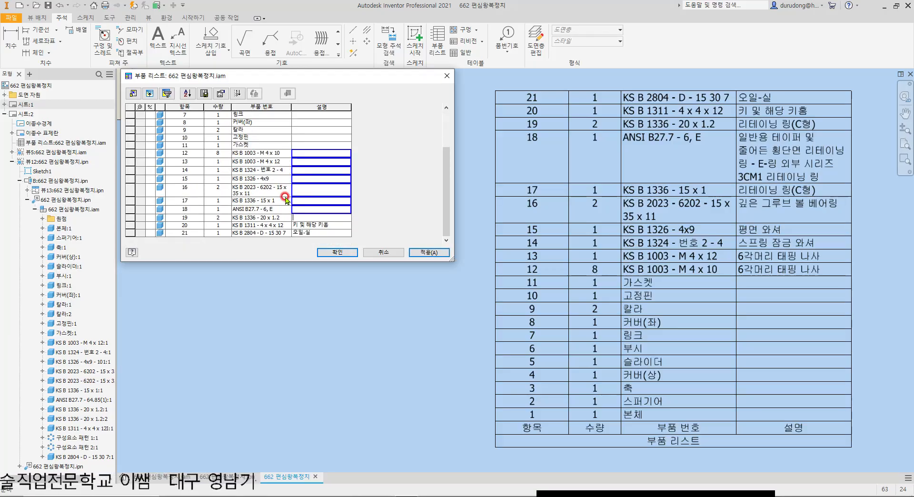
key(Return)
key(Delete)
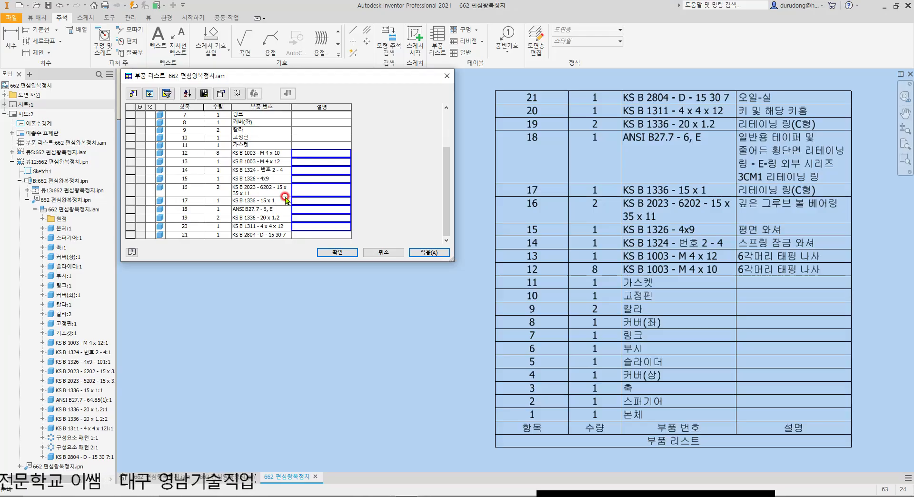
click(430, 252)
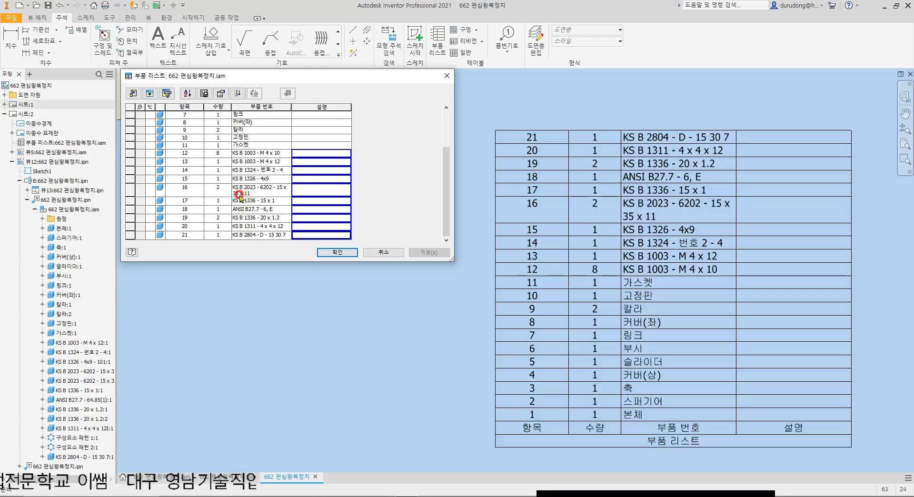
Step: Move the 부품 번호 column ahead of the 수량 column in the parts list's column selection
scroll(231, 197, up, 2)
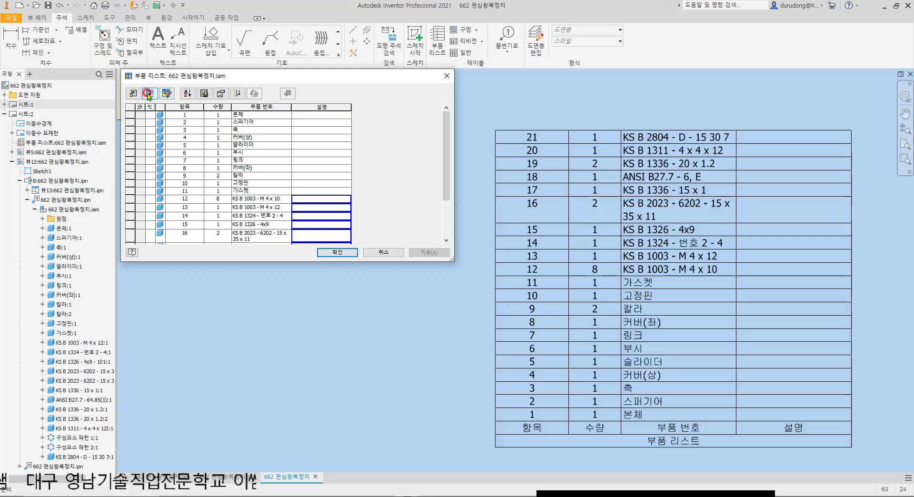
click(137, 94)
drag(257, 75, 197, 116)
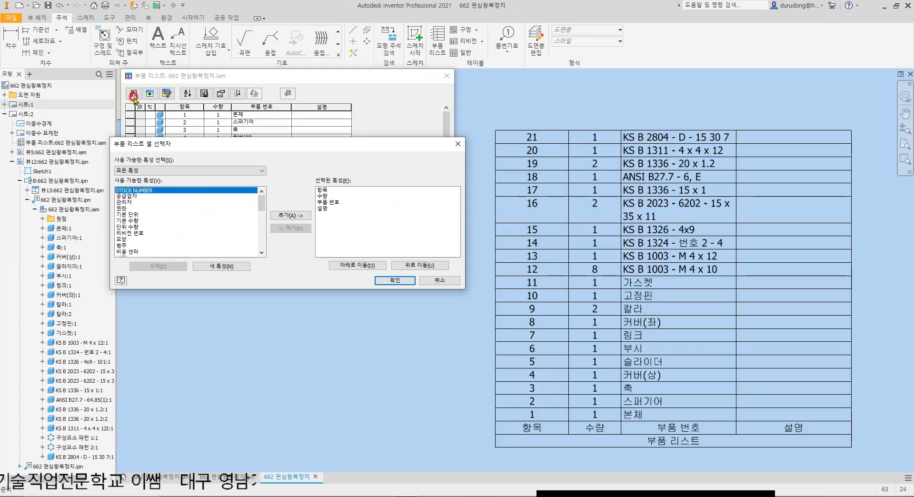
drag(162, 144, 197, 149)
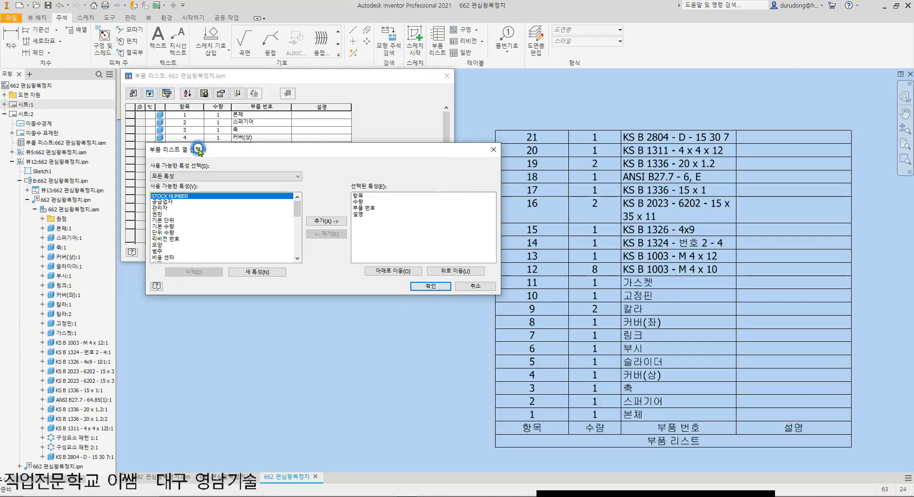
click(364, 208)
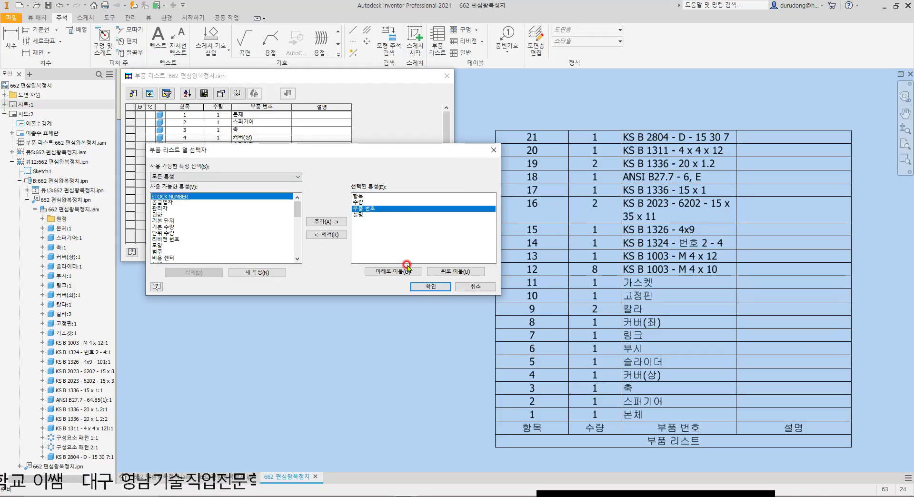
click(458, 273)
click(369, 203)
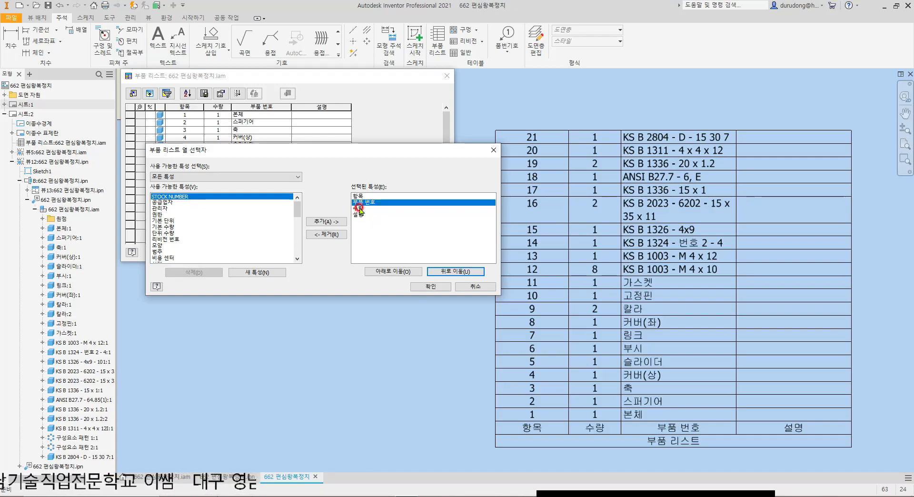
Step: Add the 재질 property as a parts list column between 부품 번호 and 수량
click(176, 233)
scroll(178, 238, down, 6)
click(165, 246)
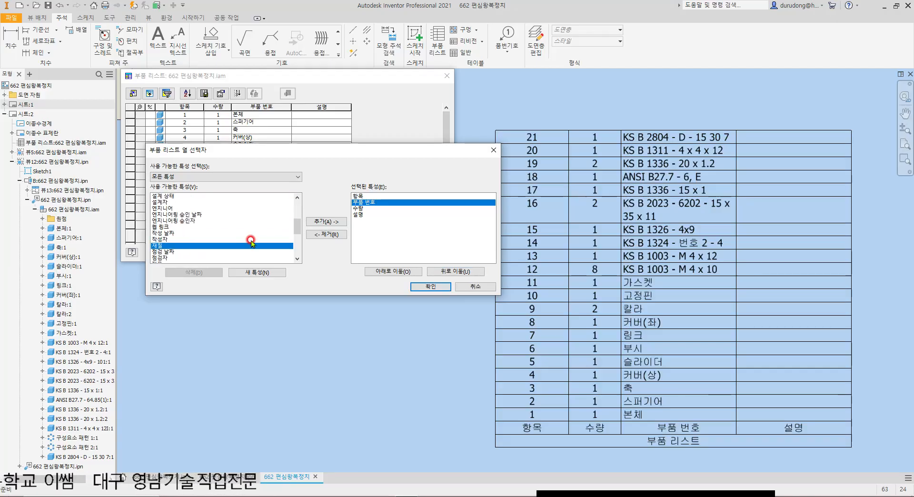
click(317, 222)
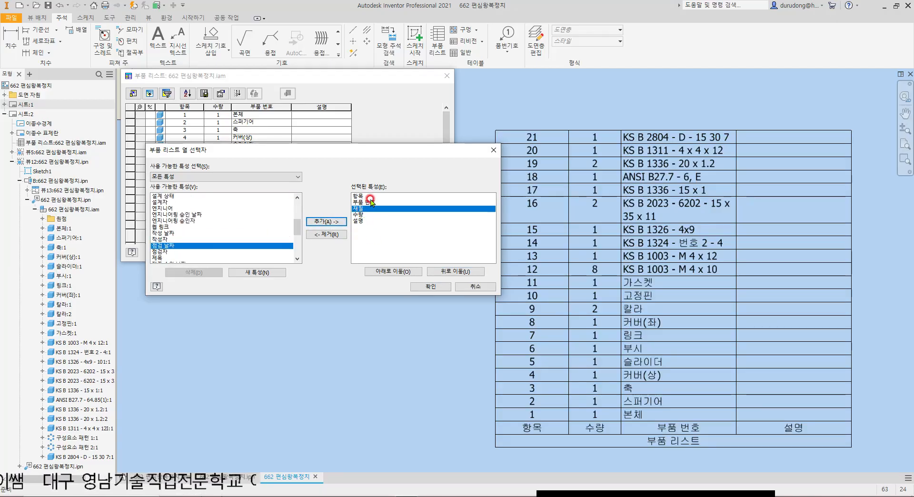
click(360, 215)
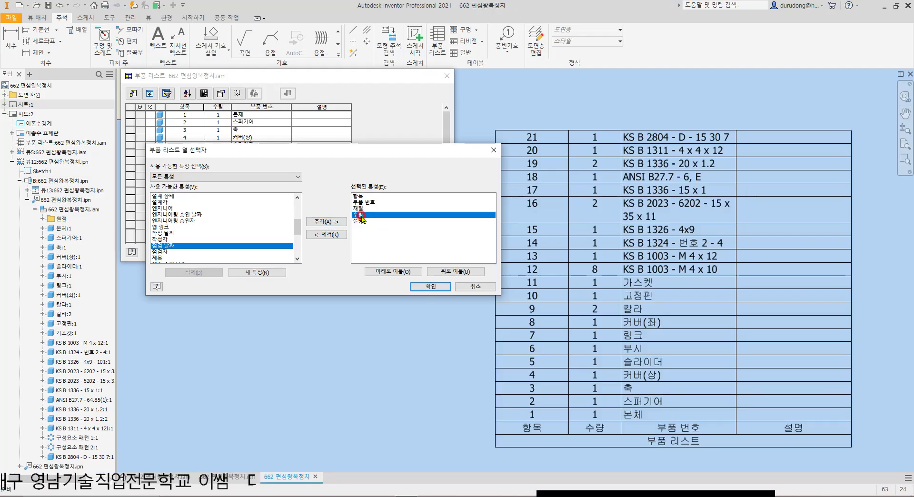
click(361, 221)
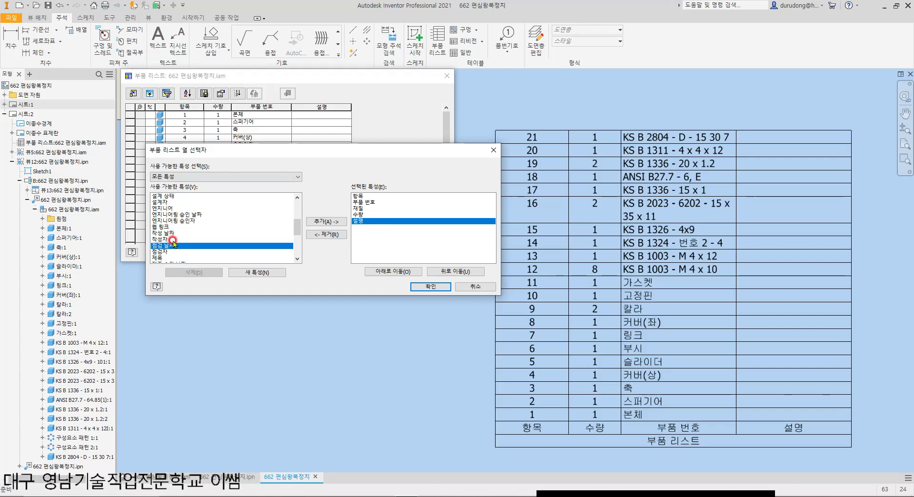
scroll(168, 240, down, 2)
scroll(157, 248, down, 1)
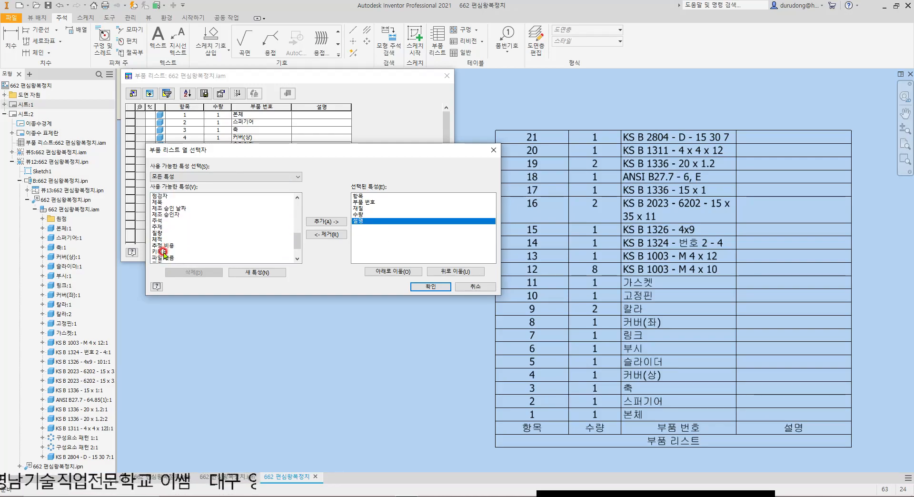
click(162, 239)
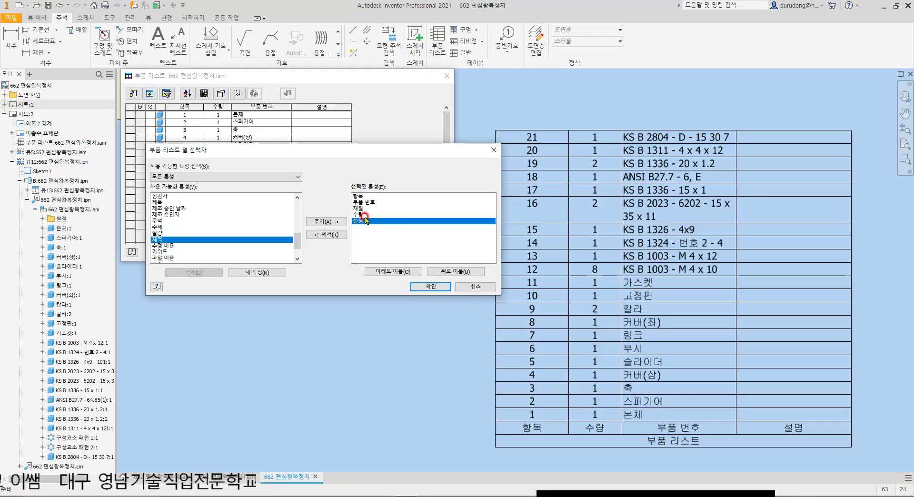
click(156, 234)
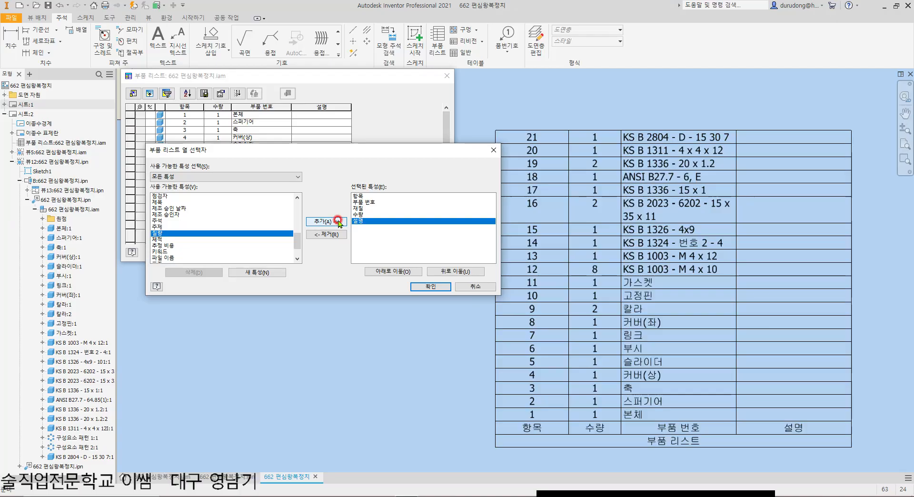
click(364, 222)
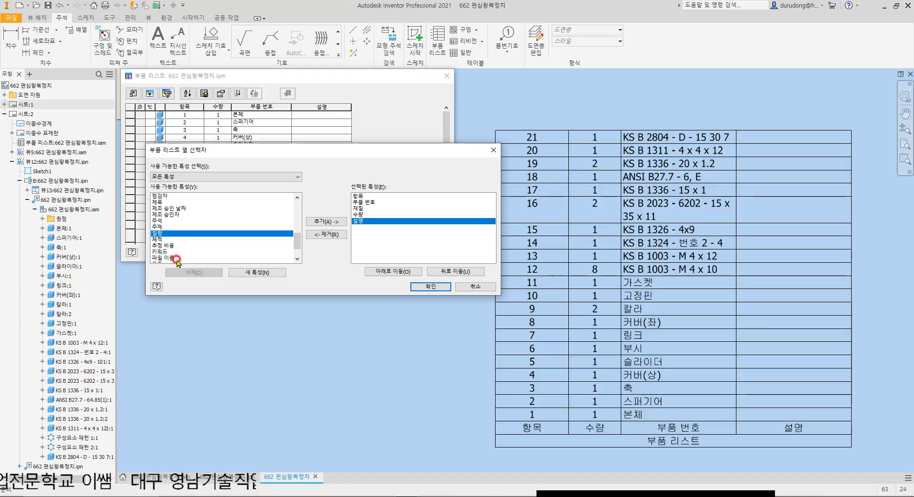
click(420, 286)
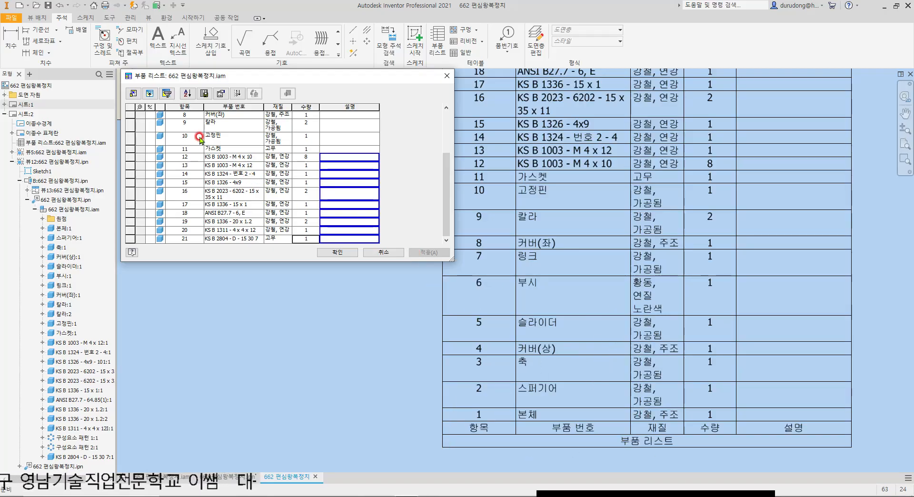
Step: Narrow the 항목, 재질, 수량 and 설명 columns of the parts list to one common width
click(192, 106)
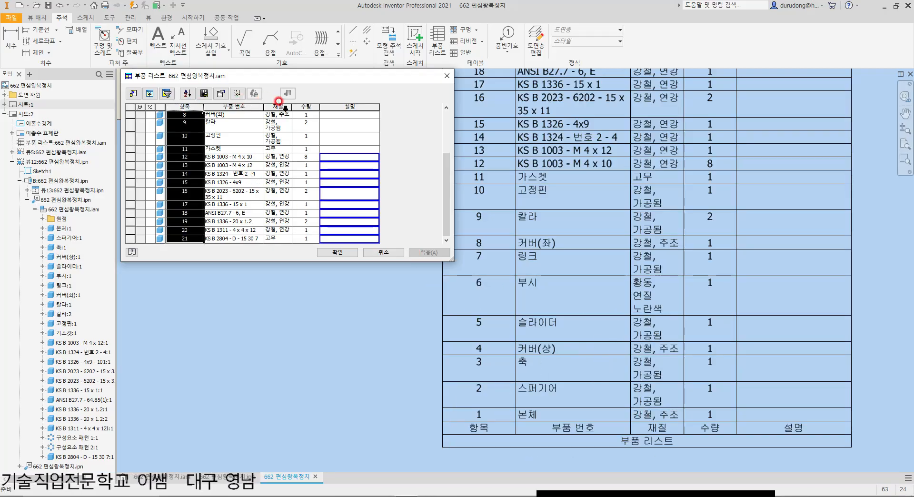
ctrl+click(288, 106)
ctrl+click(302, 106)
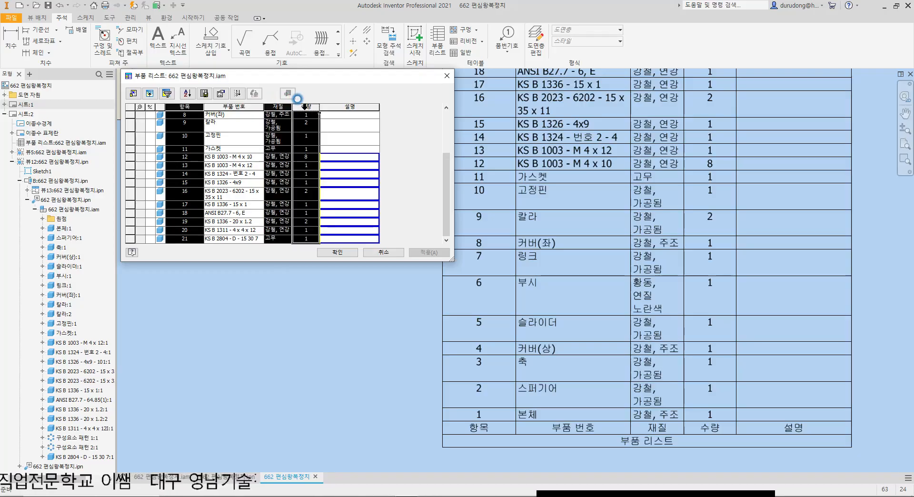
ctrl+click(349, 107)
right_click(349, 107)
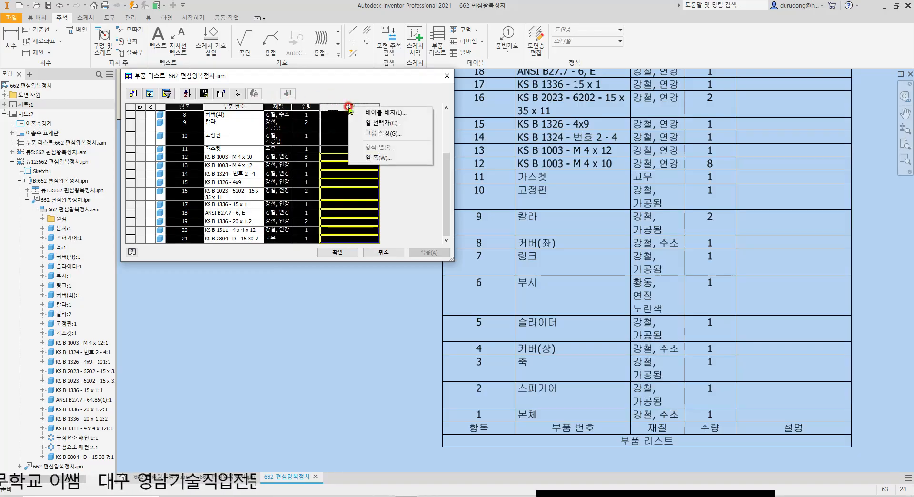
click(374, 159)
text(13)
key(Return)
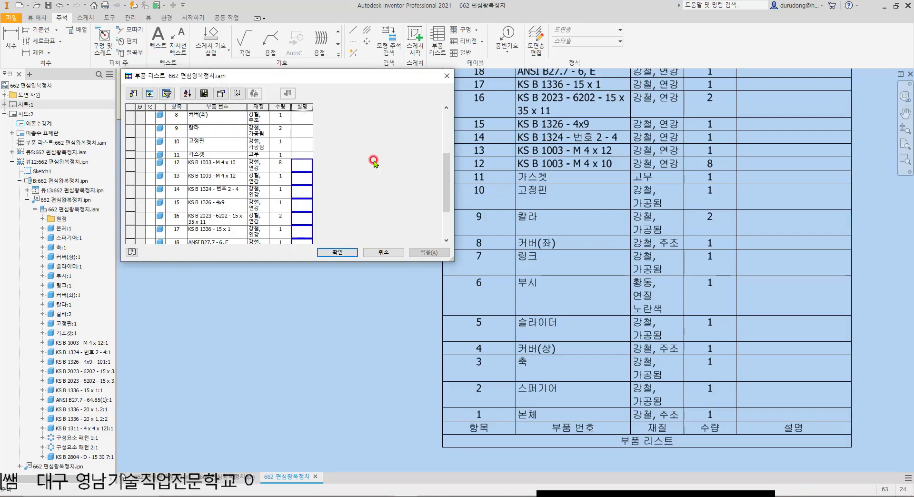
Step: Narrow the 부품 번호 column to about twice the width of the other columns and apply the parts list changes
click(236, 105)
right_click(238, 105)
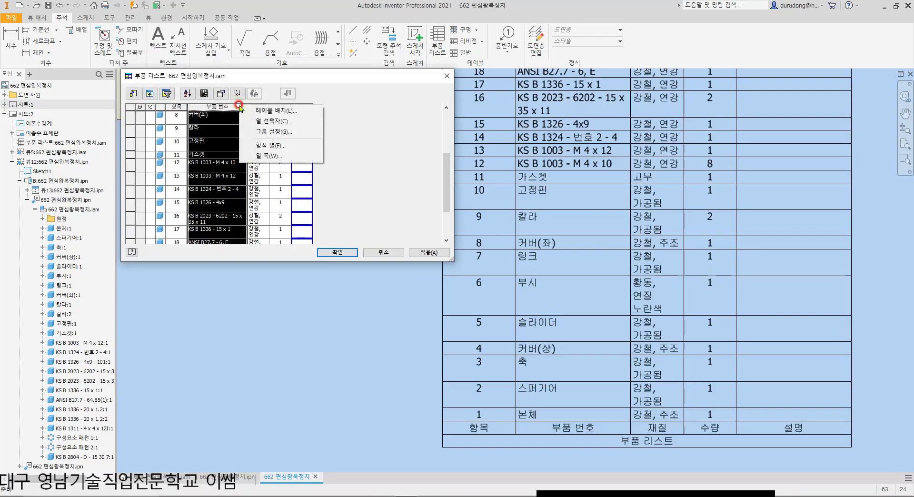
click(289, 156)
text(40)
key(Return)
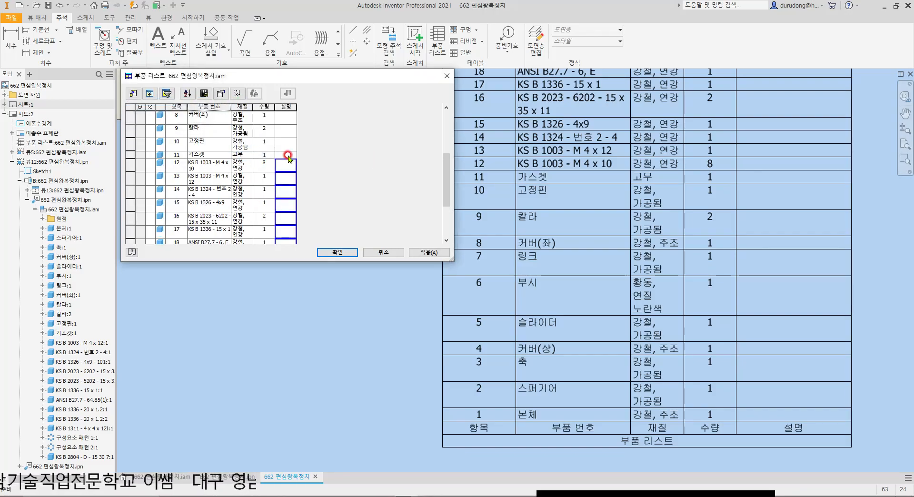
click(429, 253)
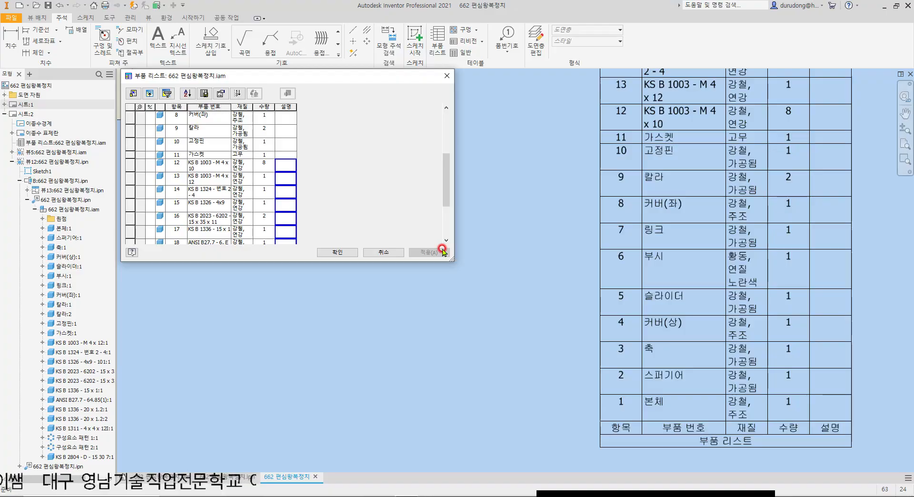
Step: Change the heading of the 항목 column to 품 번 in its column format
scroll(230, 191, up, 3)
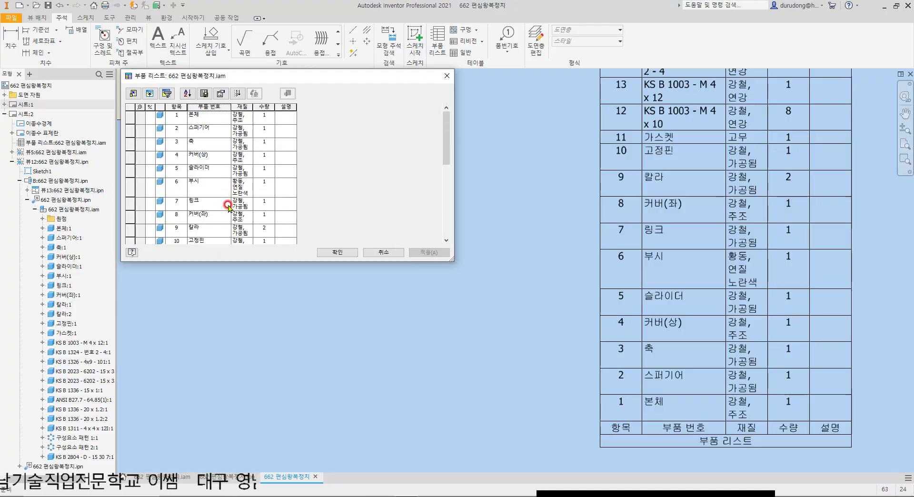
click(176, 107)
right_click(176, 108)
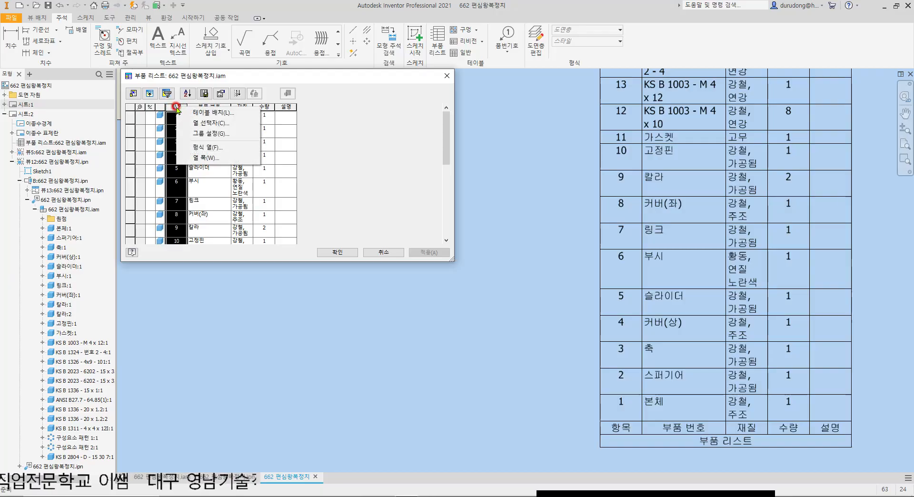
click(207, 147)
text(ㅍ)
text(품)
text( 번)
click(363, 324)
Step: Change the heading of the 부품 번호 column to 품 명, with wide spacing between the two characters
click(210, 106)
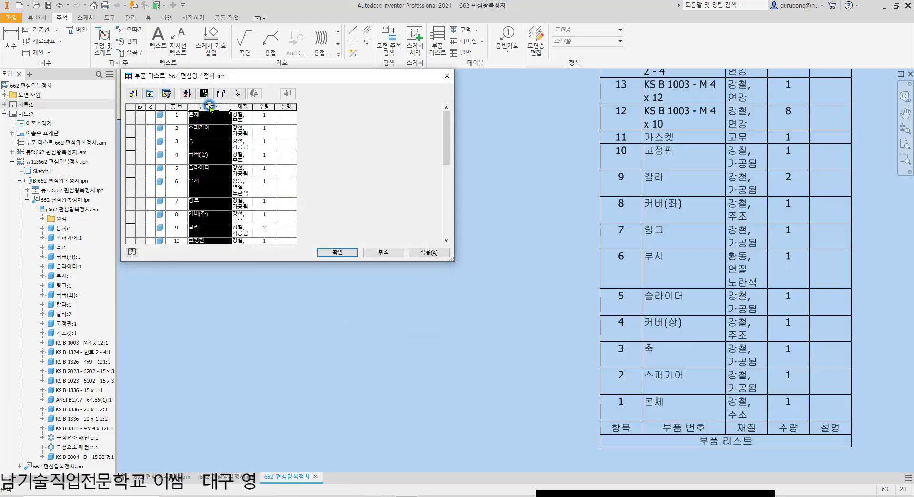
right_click(209, 106)
click(210, 107)
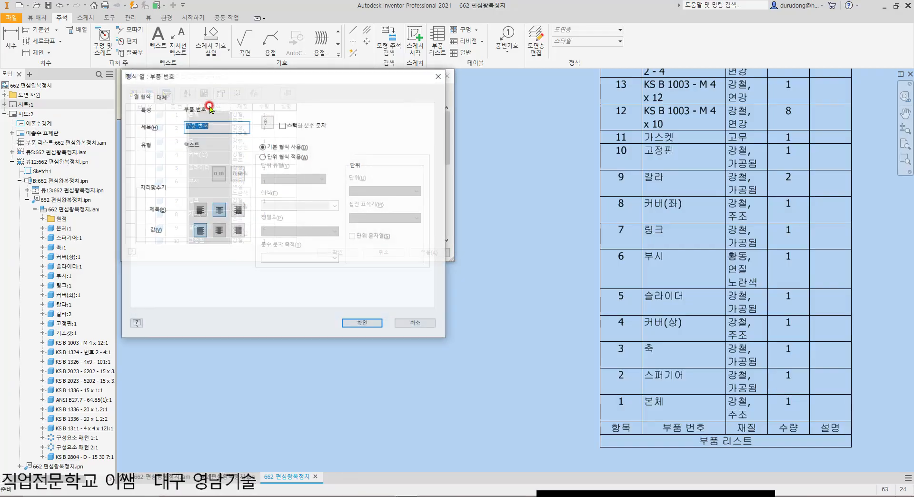
key(BackSpace)
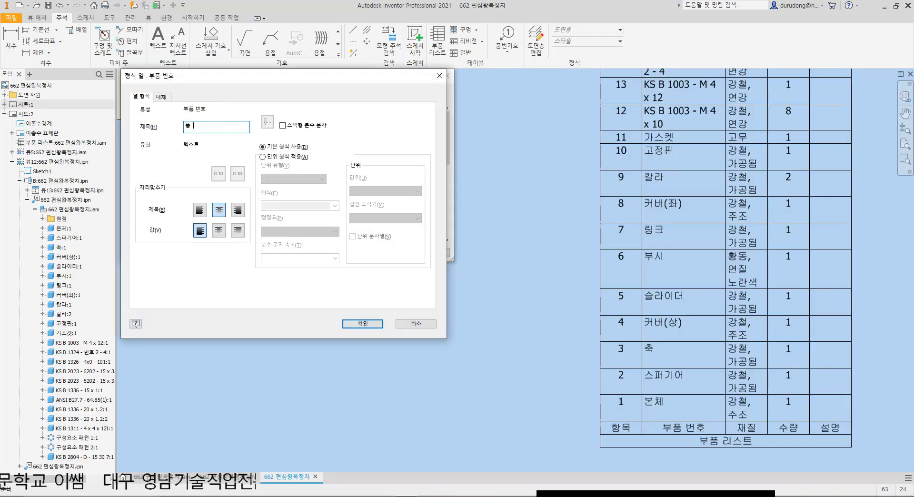
text(품 명)
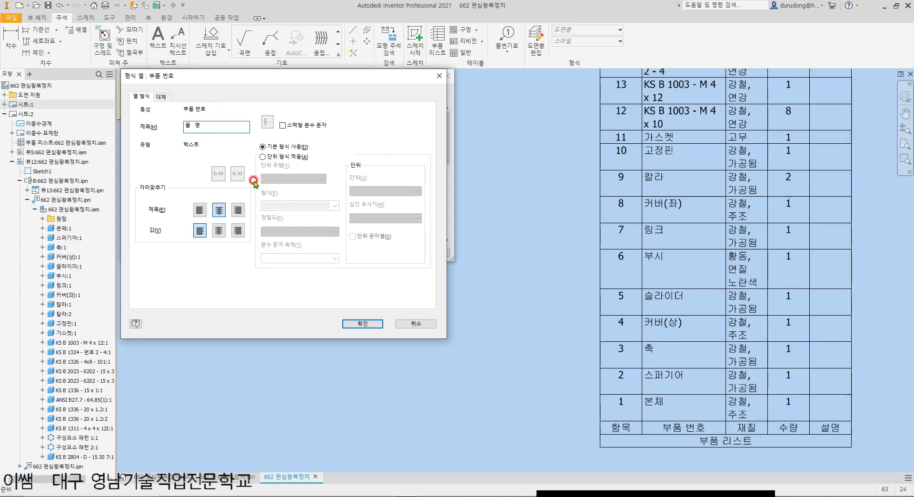
click(364, 323)
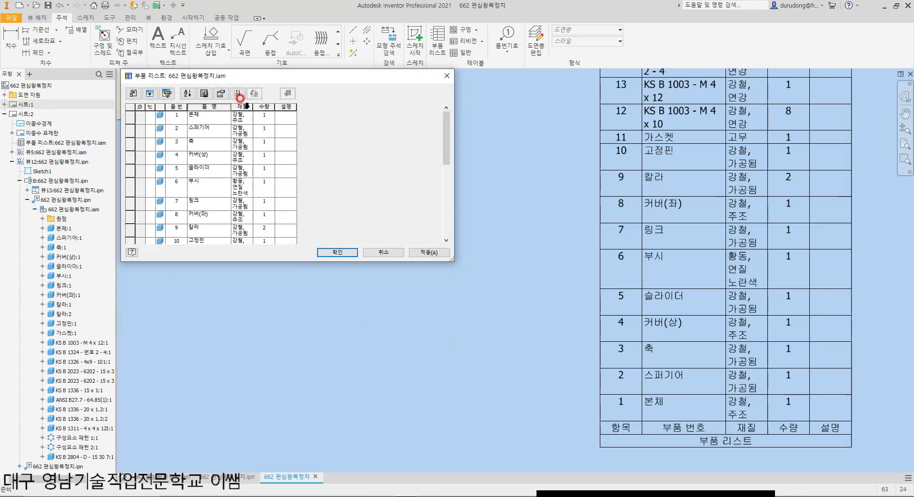
Step: Retitle the 재질 column as 재 질, with a space between the characters
right_click(247, 106)
text(fㅈㅐ 질)
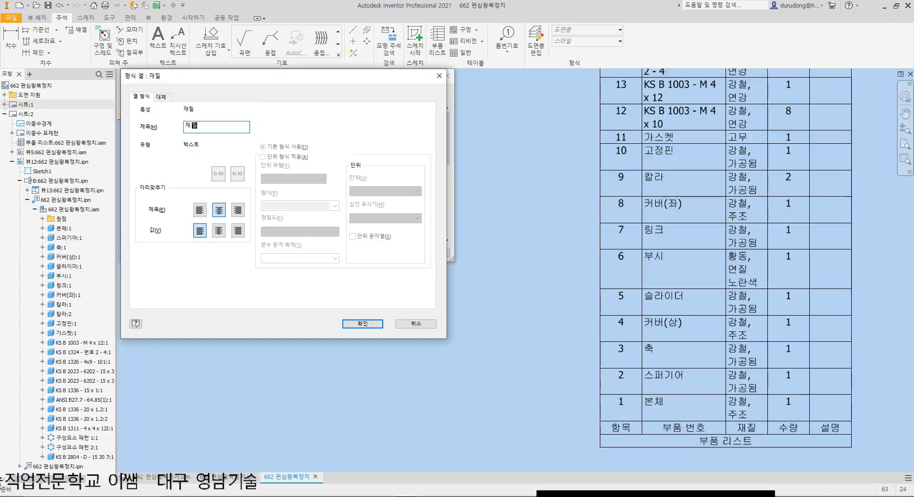
click(363, 324)
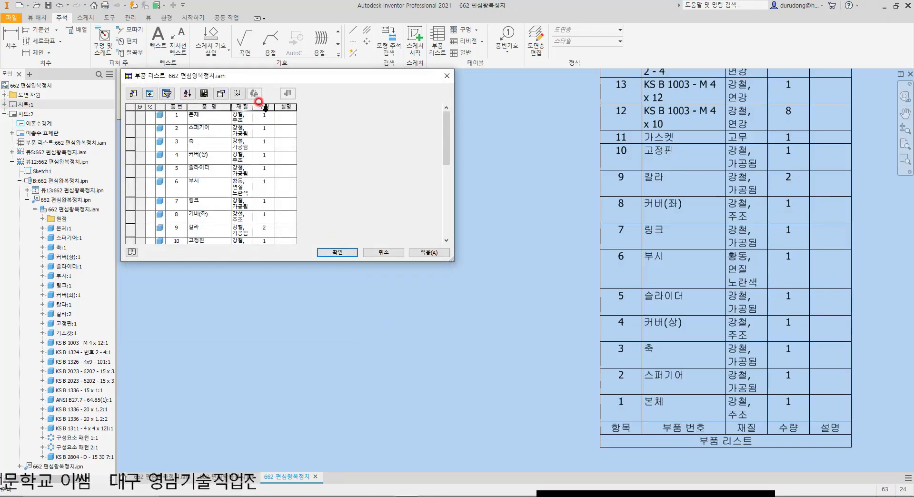
Step: Insert a space in the 수량 column's heading so that it reads 수 량
right_click(264, 107)
key(f)
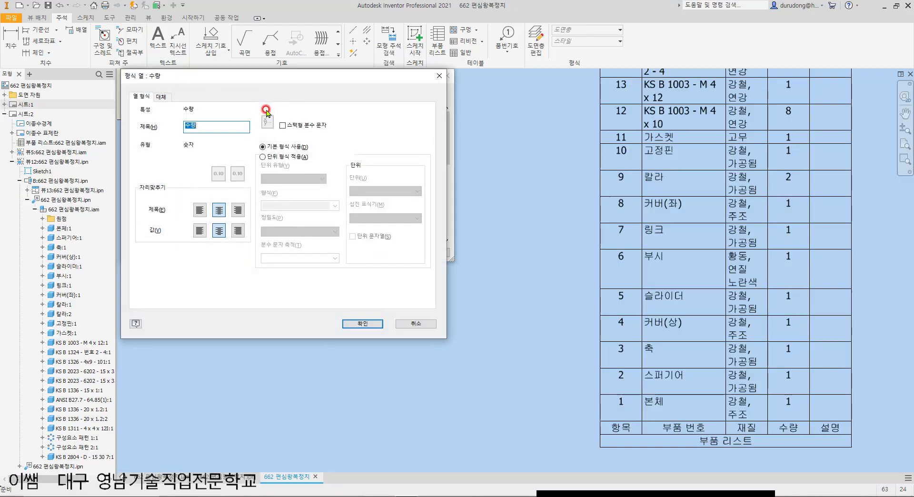
click(188, 125)
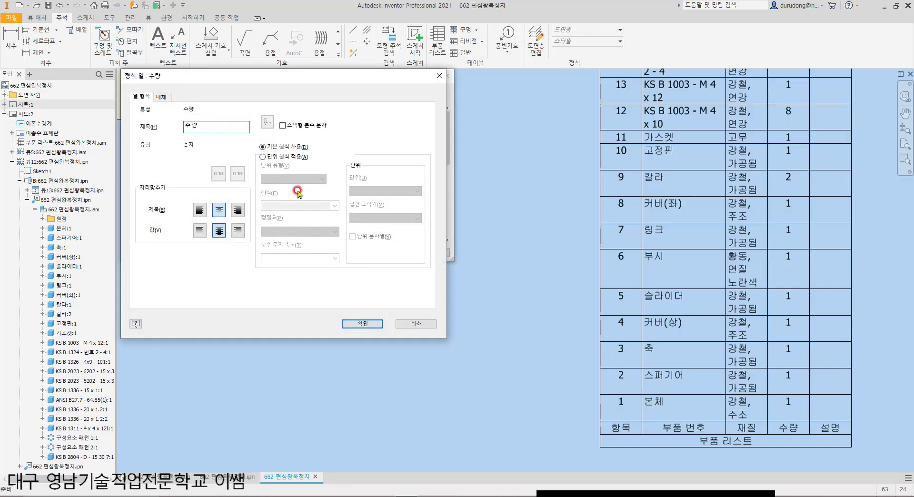
click(352, 323)
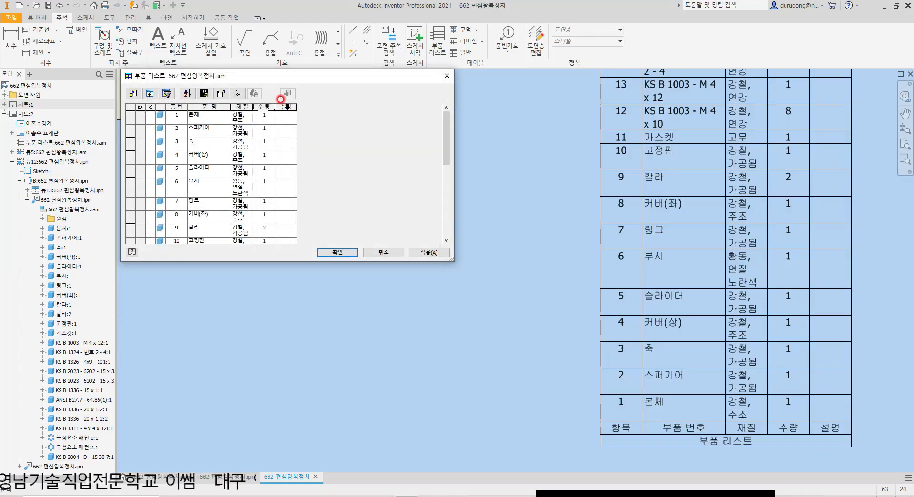
Step: Change the heading of the 설명 column to 비 고 and apply the new headings to the parts list
click(286, 107)
right_click(285, 107)
text(f)
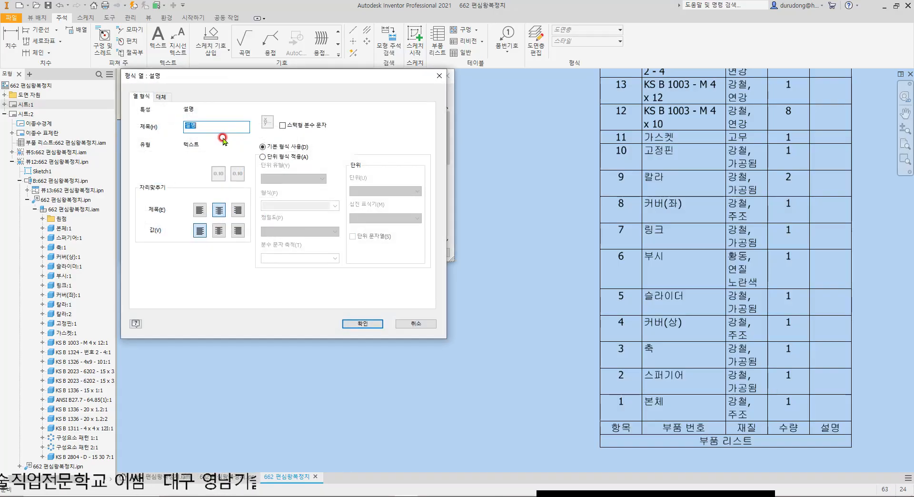
text(비고)
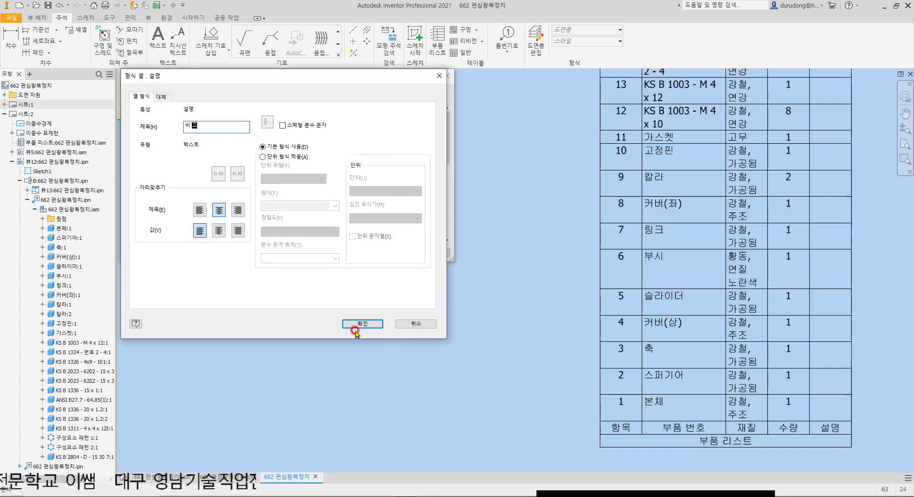
click(367, 323)
click(428, 253)
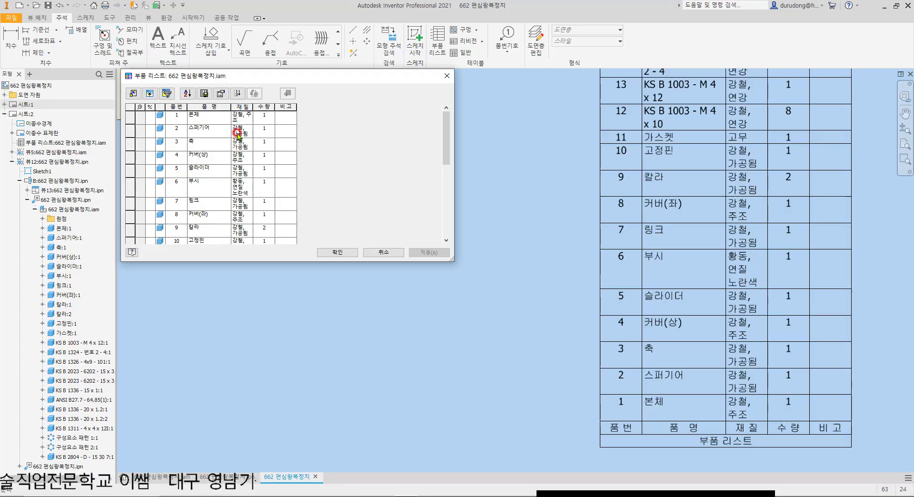
Step: Set the 재 질 value of item 1, 본체, to GC200
double_click(233, 115)
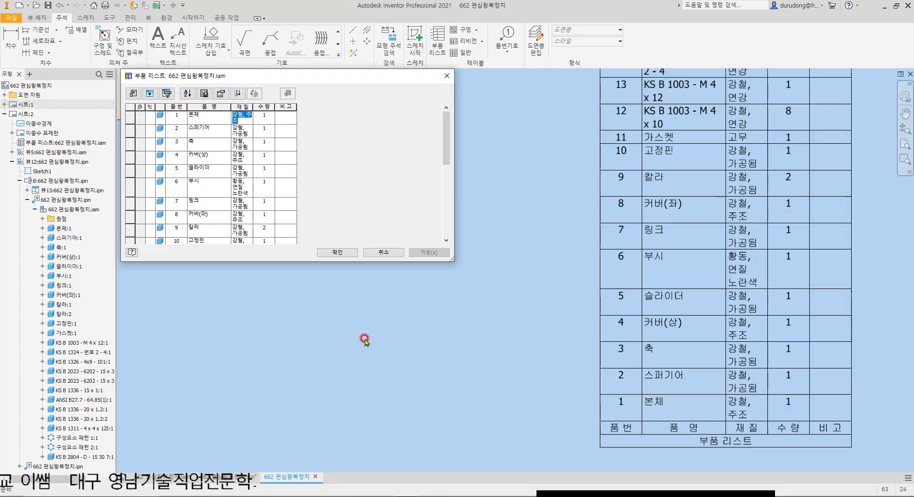
text(GC200)
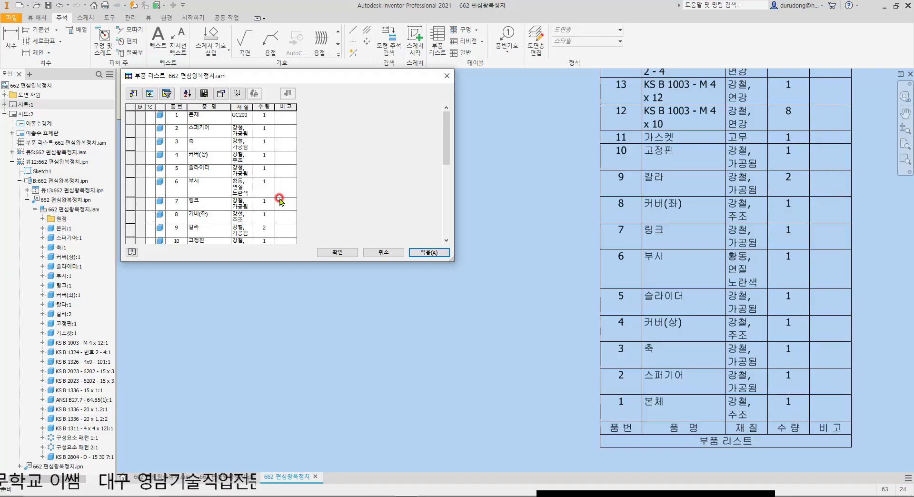
key(Return)
key(ctrl+c)
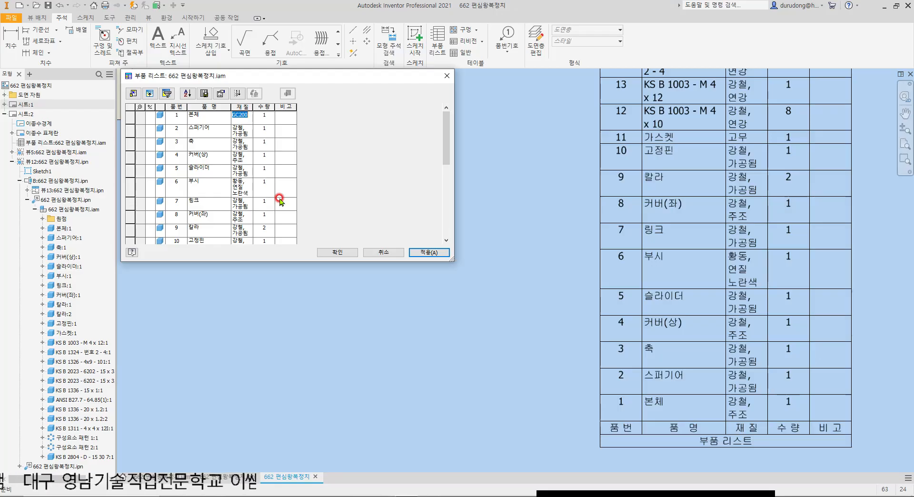
key(Return)
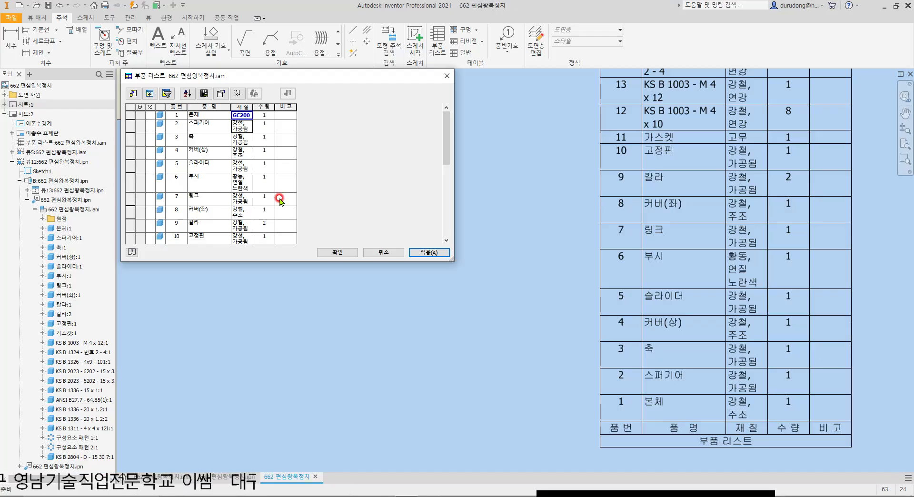
Step: Copy the GC200 material into the 재 질 cells of item 4, 커버(상), and item 8, 커버(좌)
key(Down)
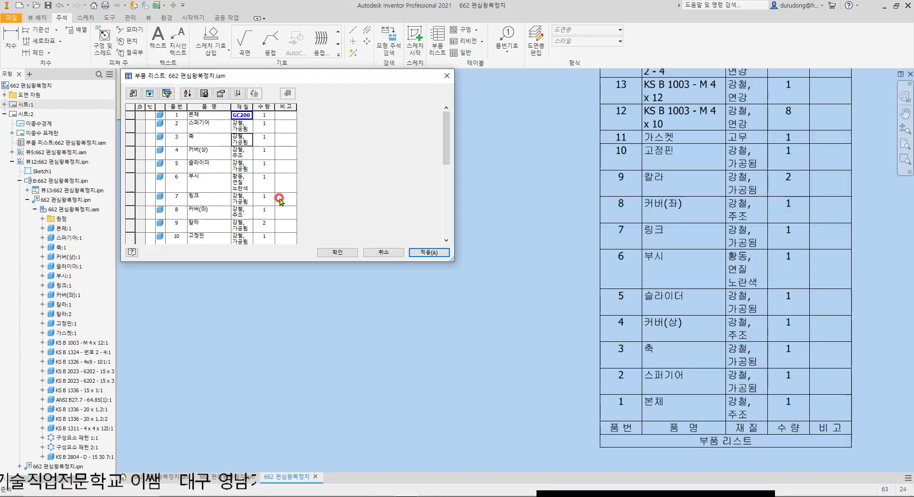
key(Down)
key(ctrl+v)
key(Return)
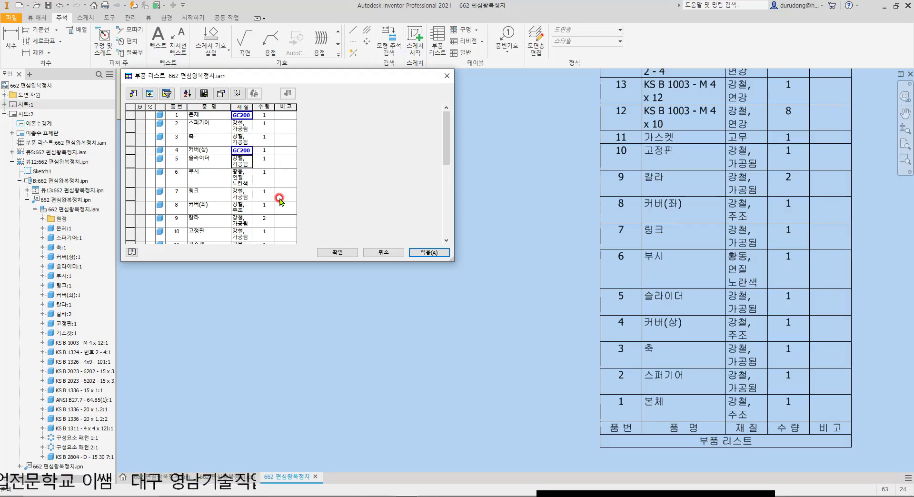
key(Down)
key(Down)
key(Down)
key(ctrl+v)
key(Return)
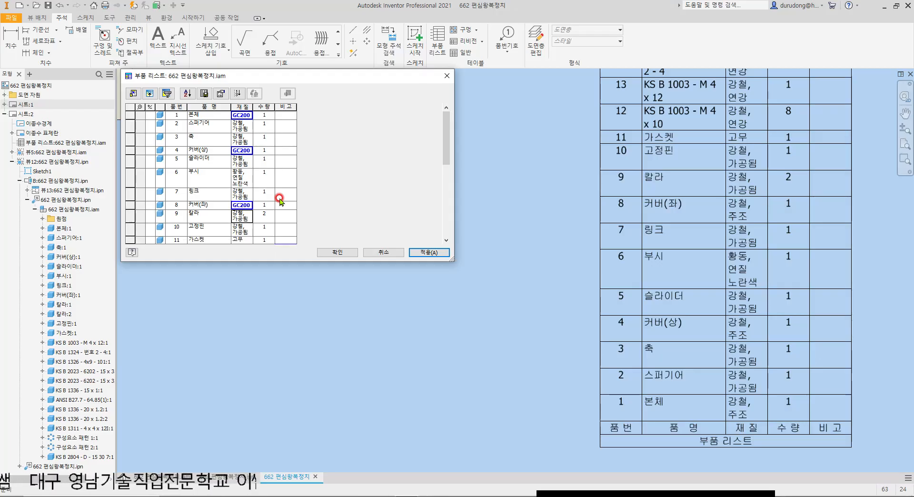
key(Down)
key(Down)
key(Up)
key(Up)
key(Up)
key(Up)
key(Up)
key(Up)
key(Up)
key(Up)
key(Up)
key(Up)
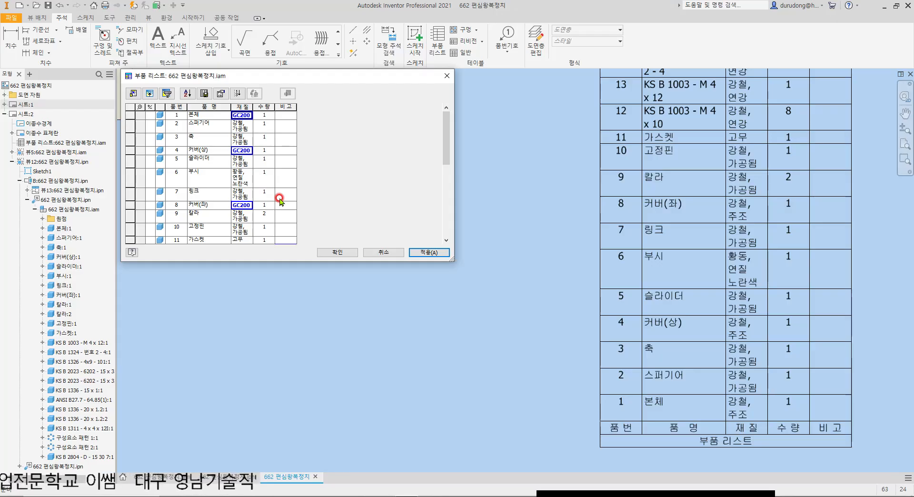
key(Down)
key(Down)
key(Down)
key(Down)
key(Down)
key(Down)
key(Down)
Step: Set the 재 질 value of item 3, 축, to SCM430
key(Up)
key(Up)
key(Up)
key(Up)
key(Up)
key(Down)
key(Up)
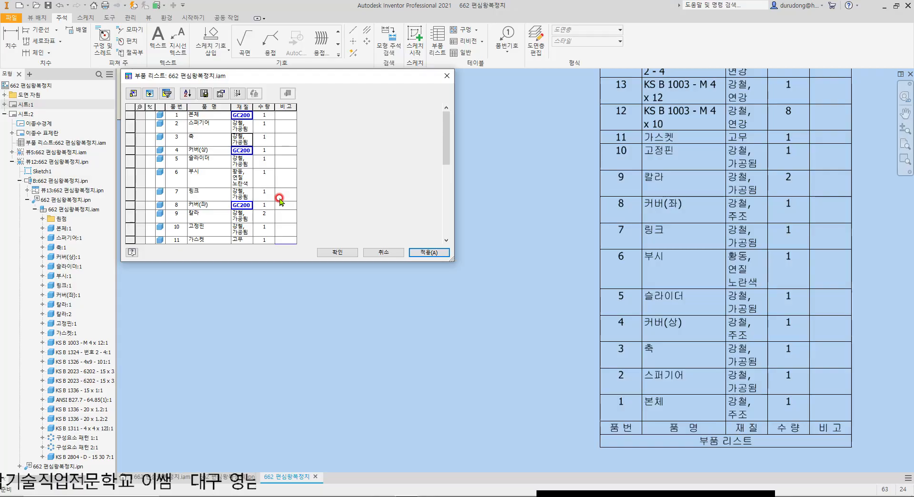
text(S)
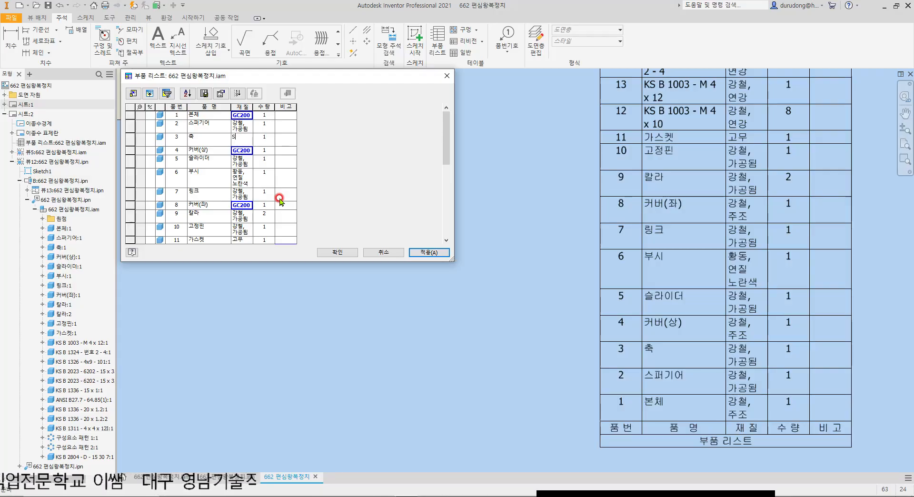
text(CM)
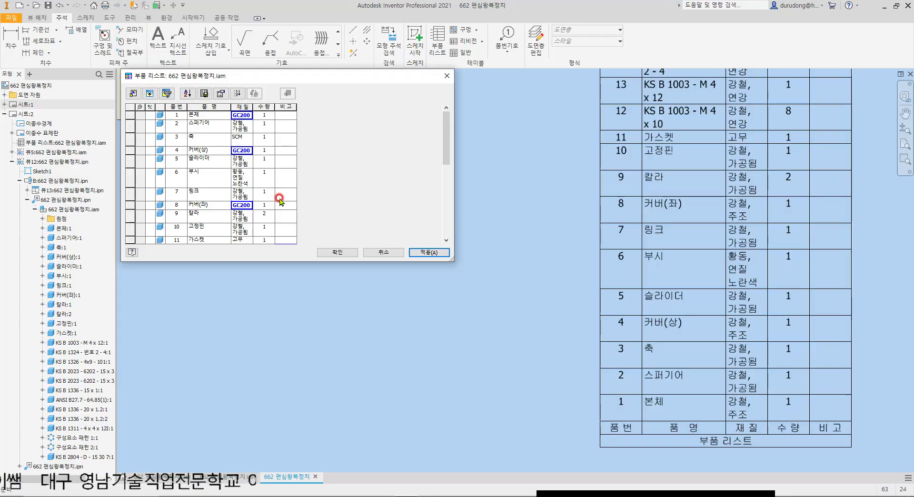
text(430)
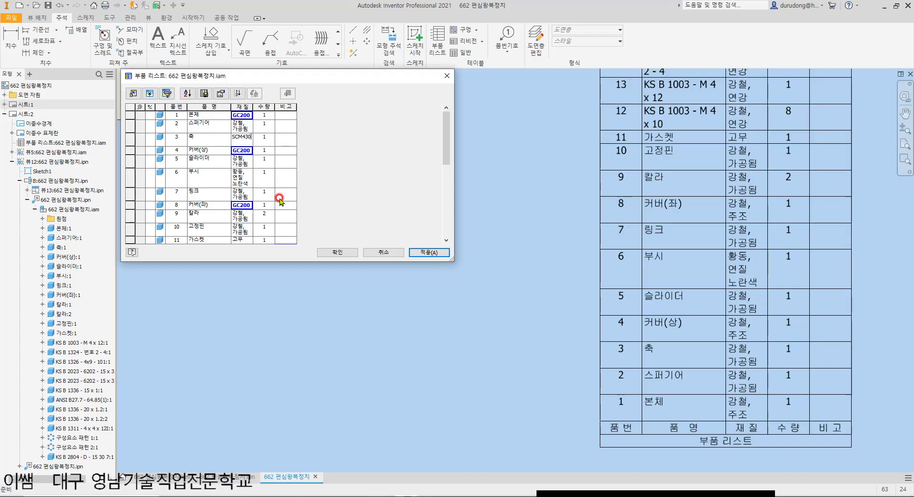
key(Return)
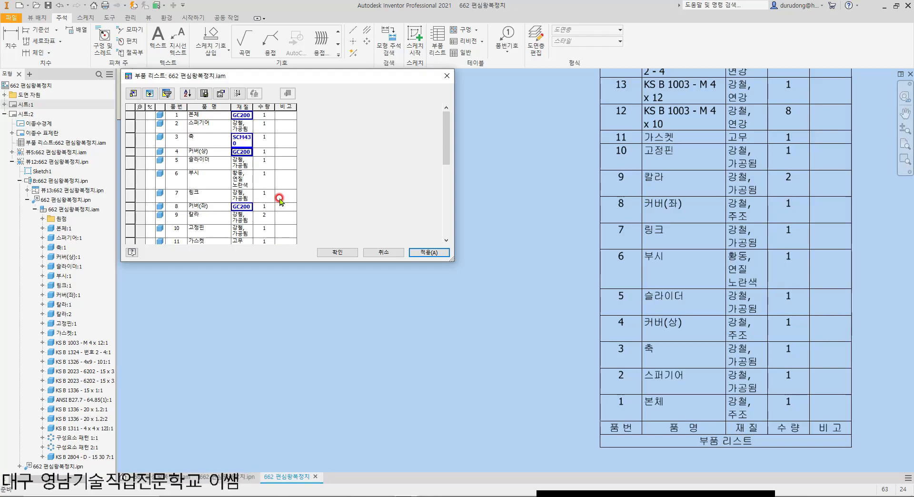
Step: Copy the SCM430 material from item 3 into the 재 질 cells of item 5, 슬라이더, and item 10, 고정핀
click(238, 139)
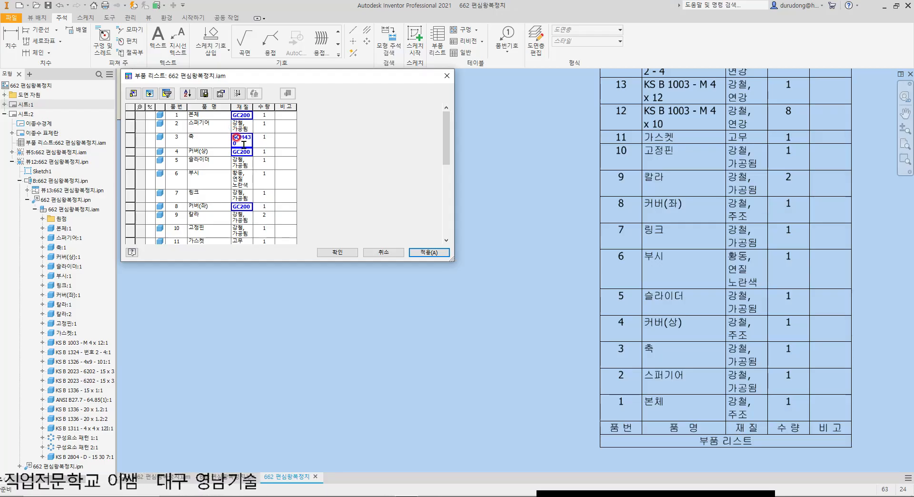
double_click(239, 139)
key(ctrl+c)
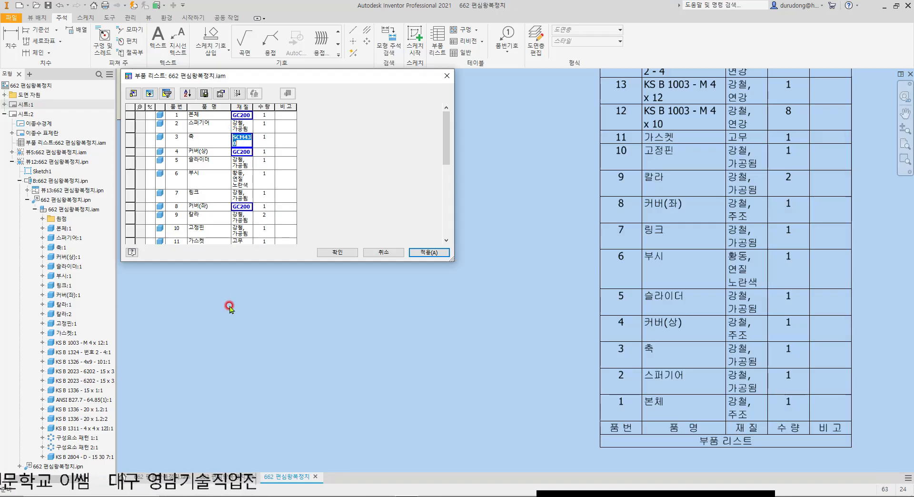
key(Down)
key(Down)
key(ctrl+v)
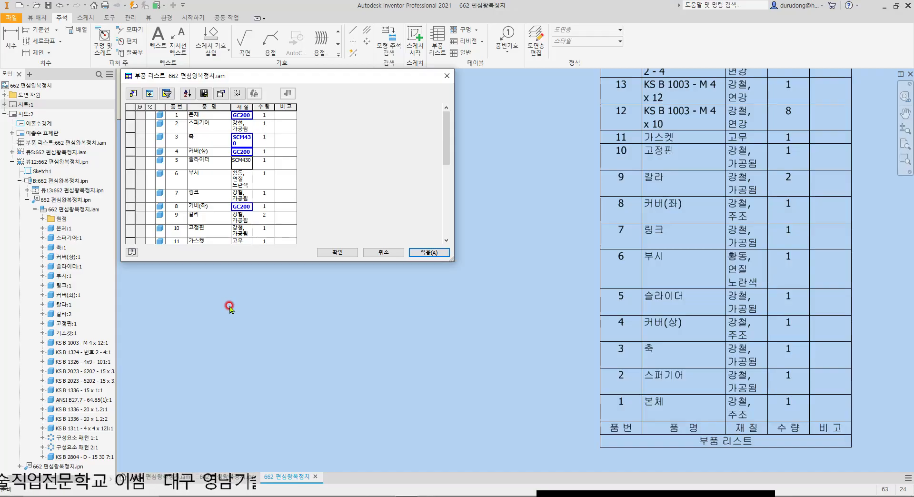
key(Down)
key(Down)
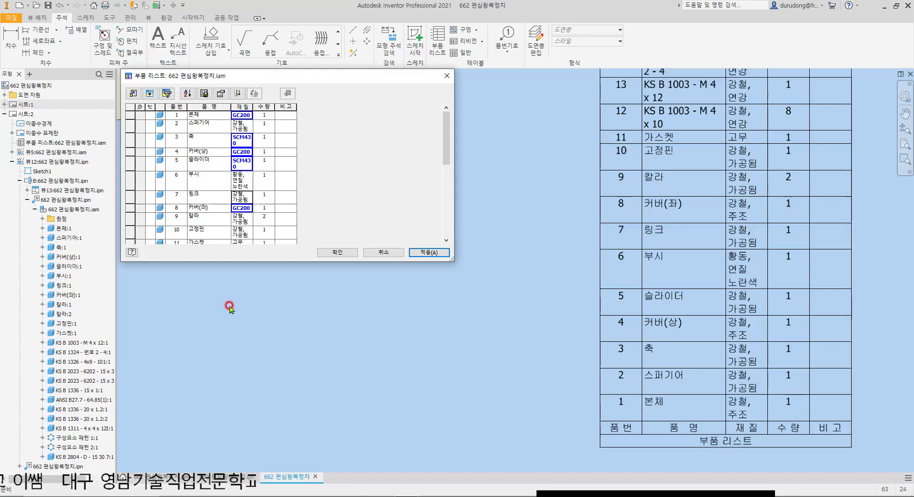
key(Down)
key(Down)
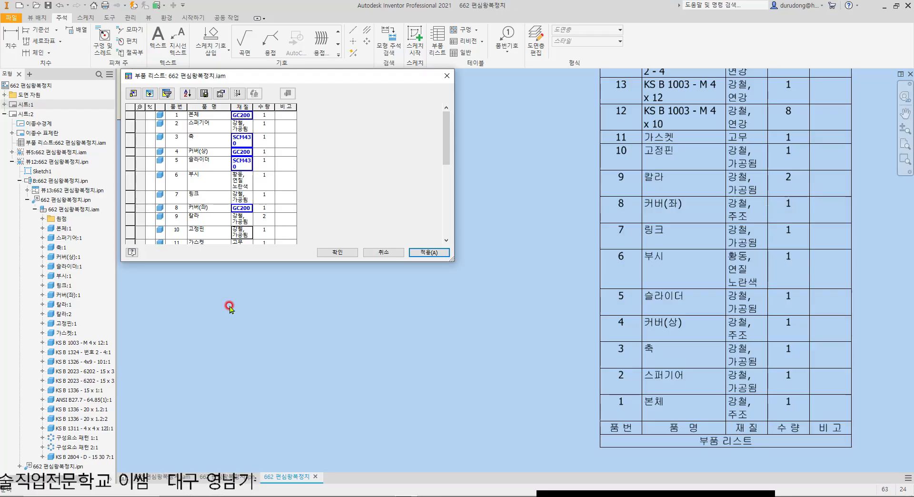
key(ctrl+v)
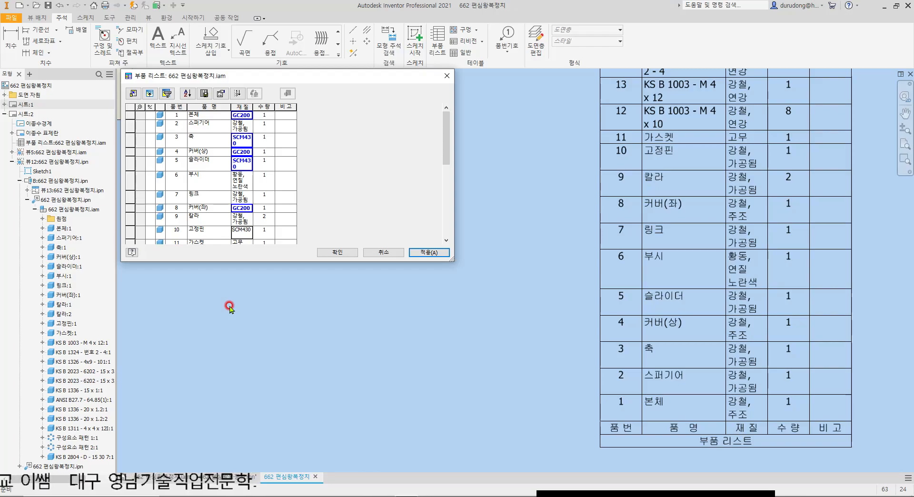
key(Return)
Step: Set the 재 질 value of item 2, 스퍼기어, to SM45C
key(Up)
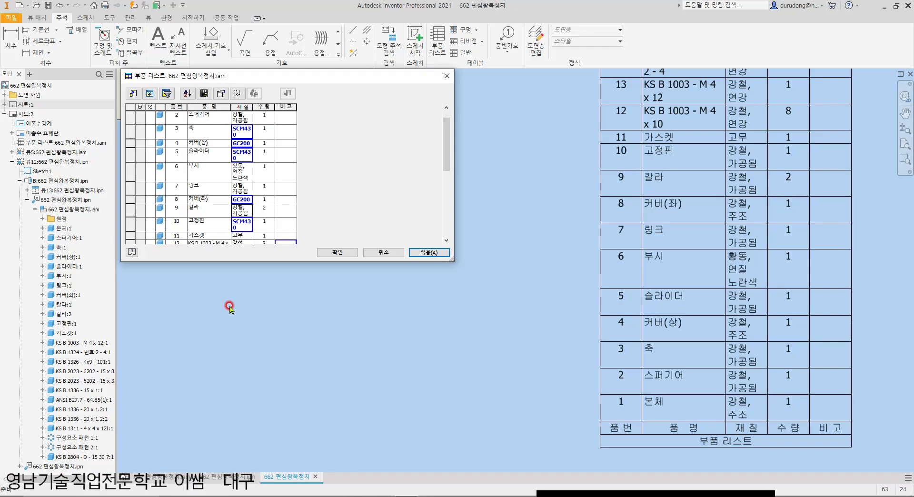
key(Up)
key(Up)
key(Up)
key(Up)
key(Up)
key(Up)
key(Up)
key(Up)
key(Up)
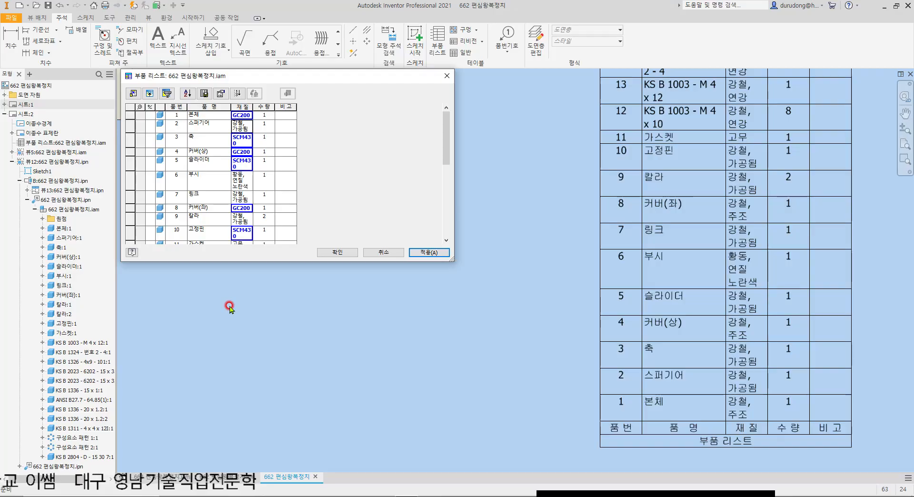
text(S)
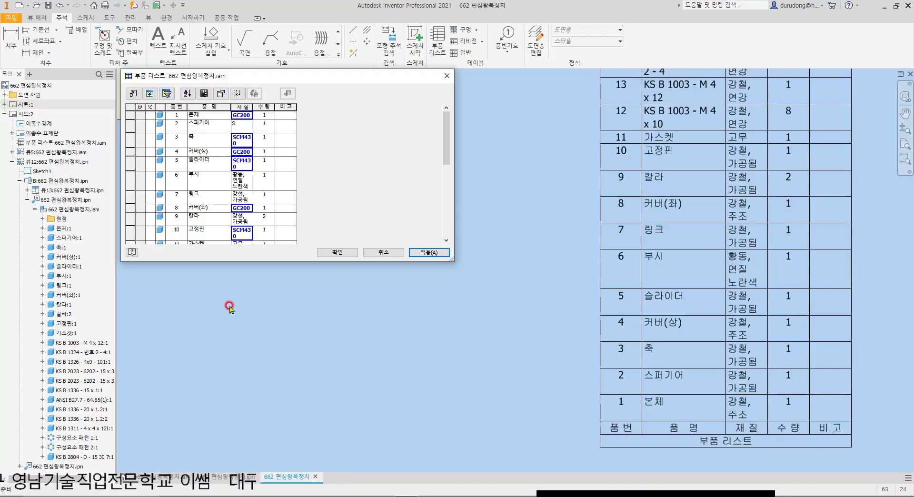
text(M45C)
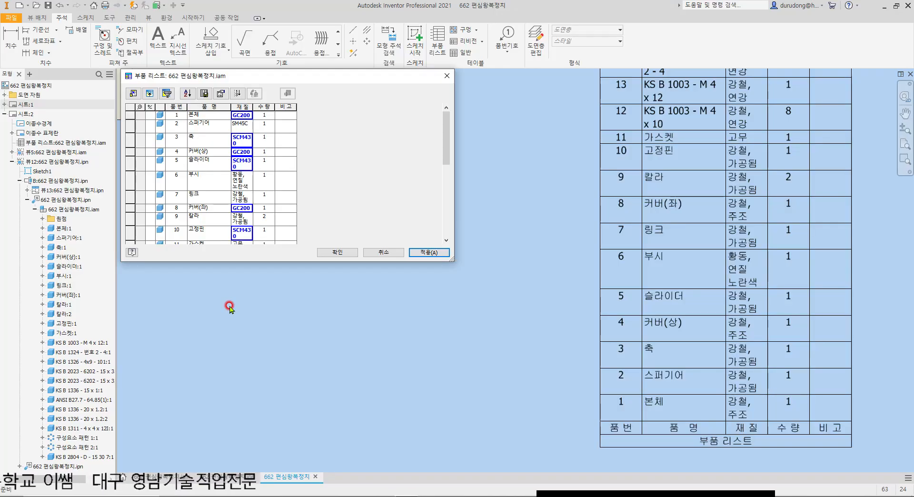
key(ctrl+a)
key(ctrl+c)
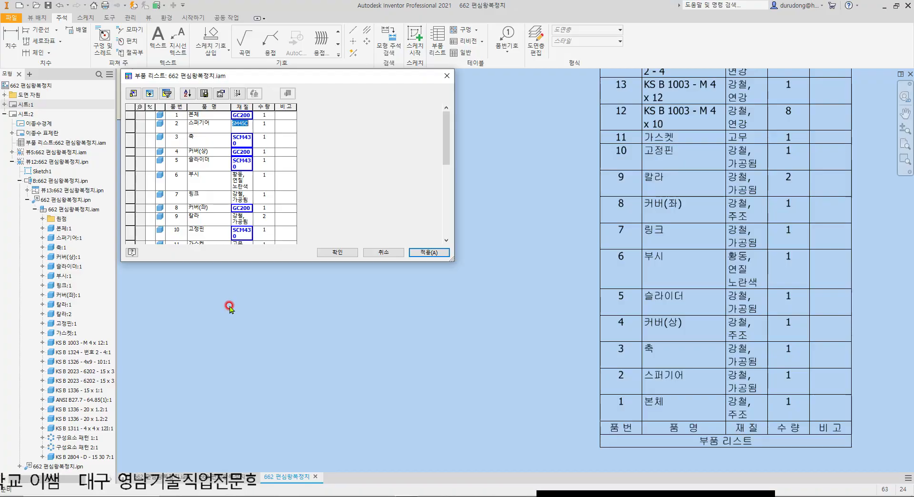
key(Return)
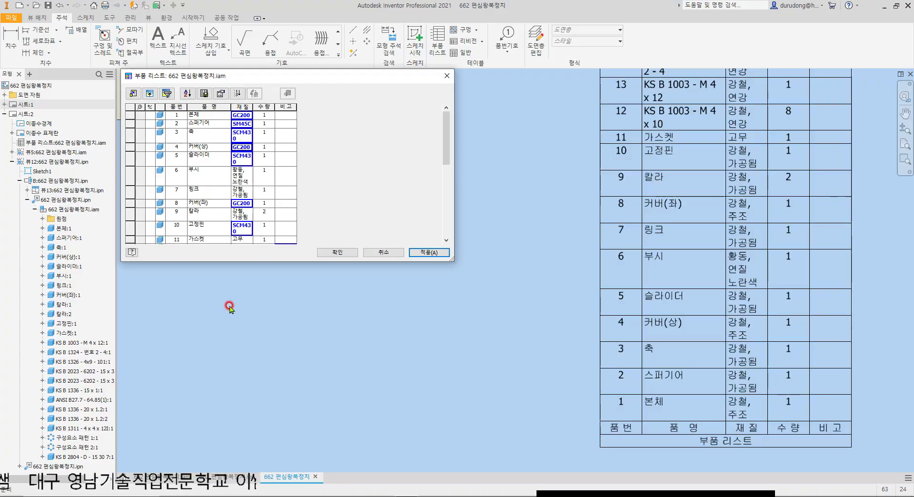
Step: Copy the SM45C material into the 재 질 cells of item 7, 링크, and item 9, 칼라
key(ctrl+v)
key(Return)
key(Down)
key(ctrl+v)
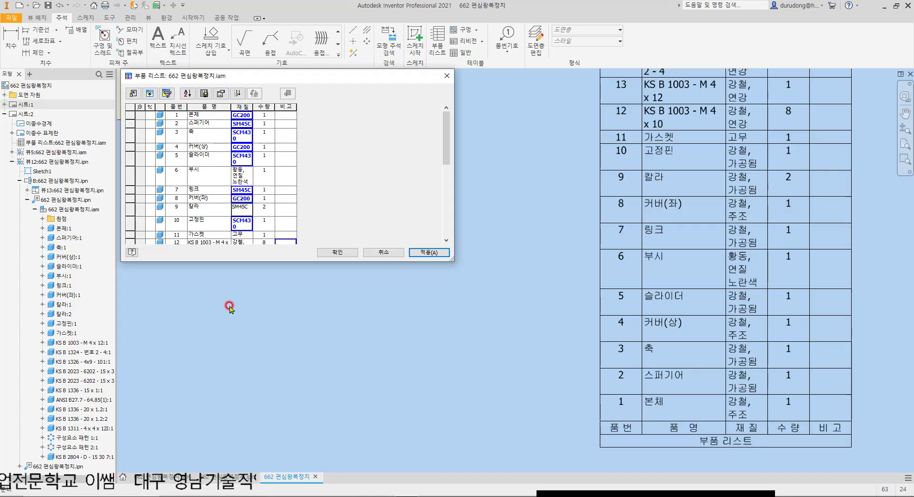
key(Return)
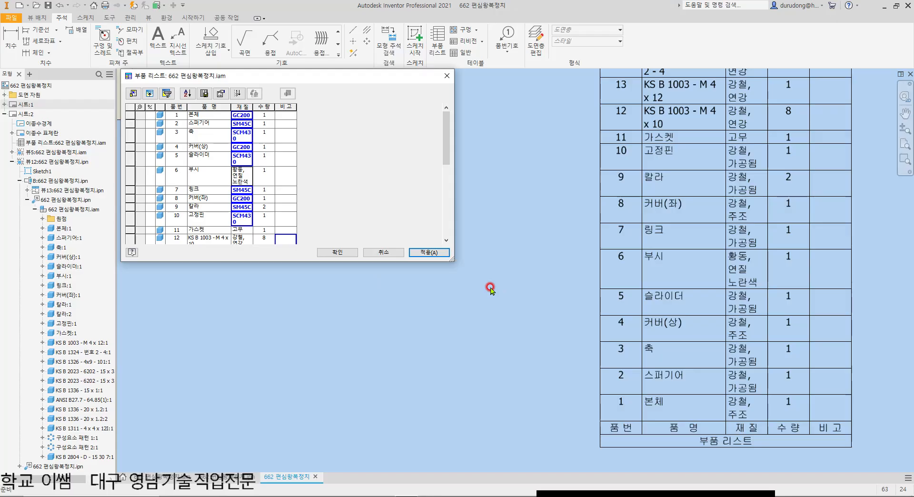
Step: Switch to the desktop and open the 국가기술자격 CAD 실기시험용 KS 기계제도 규격(2025) PDF
click(509, 285)
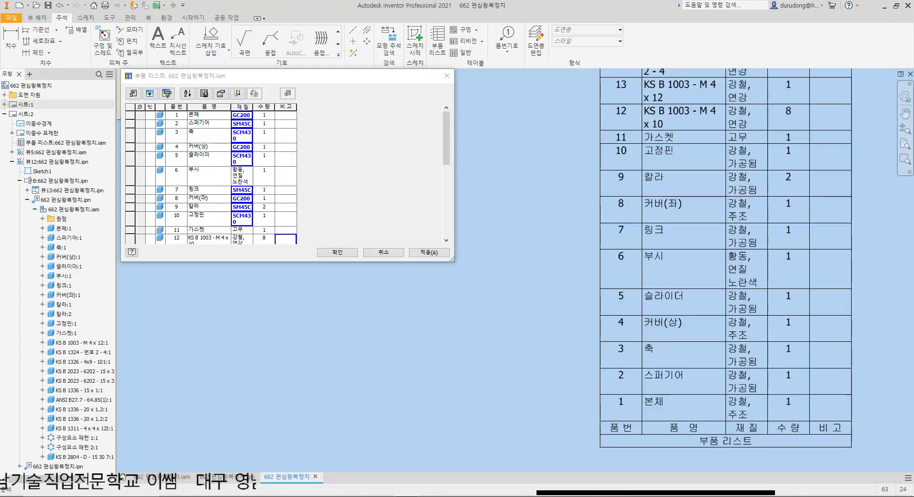
key(super+d)
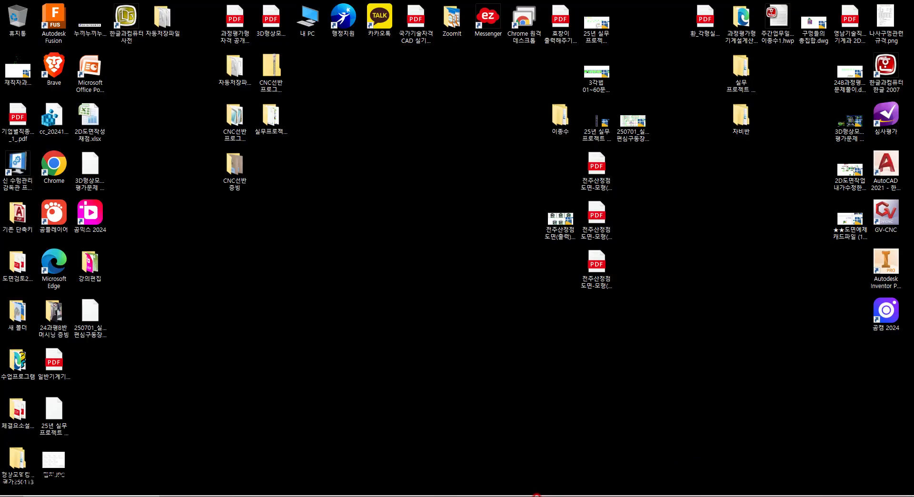
click(387, 493)
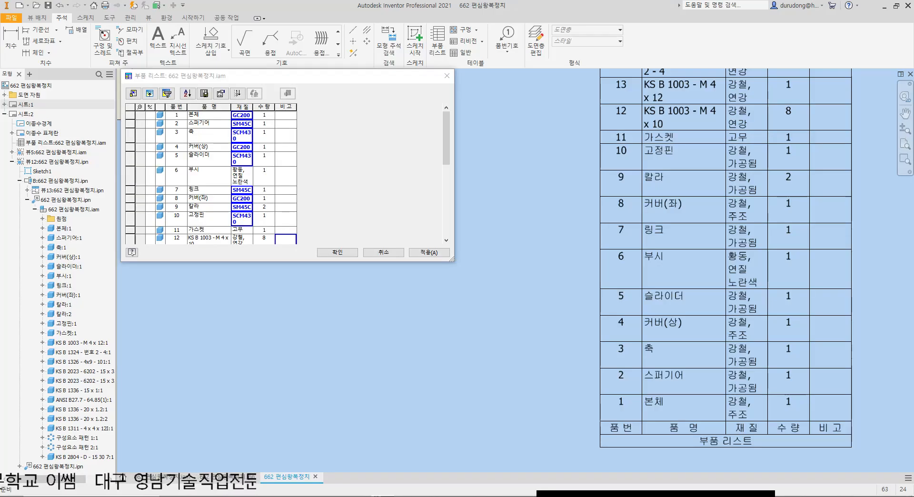
key(super+d)
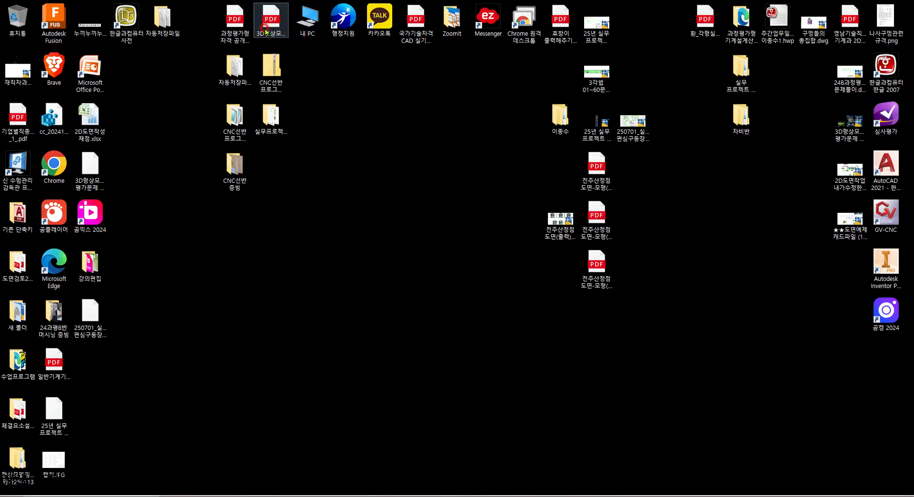
click(419, 20)
double_click(418, 20)
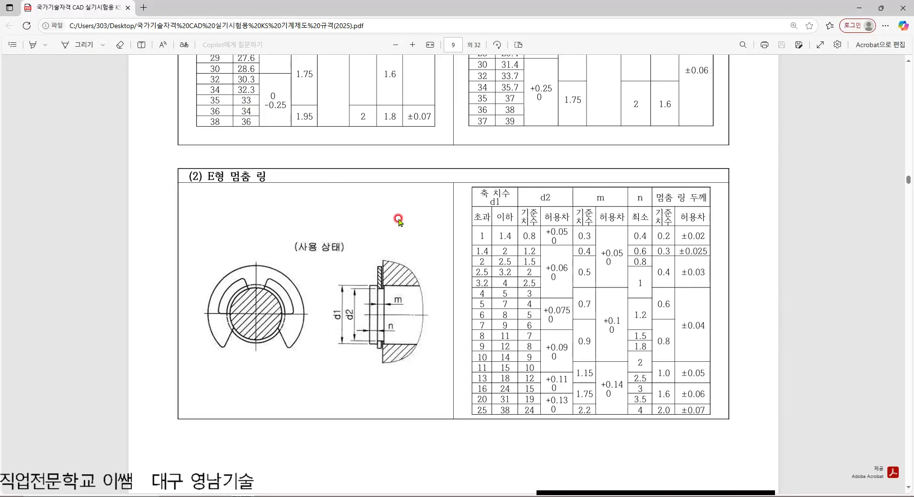
Step: Look up the material symbol table on page 31 of the PDF and select the 청동 주물 symbol CAC402
ctrl+scroll(415, 228, down, 5)
scroll(458, 245, down, 20)
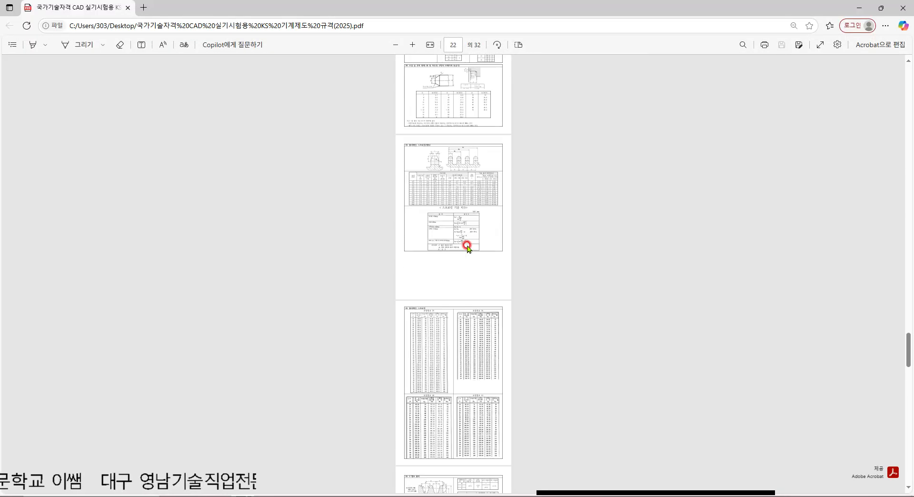
scroll(468, 247, down, 10)
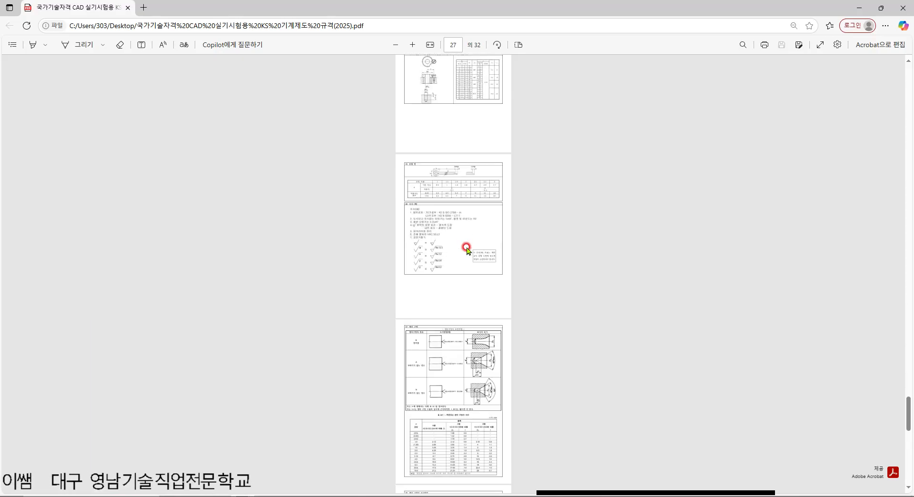
scroll(467, 248, down, 6)
ctrl+scroll(462, 247, up, 5)
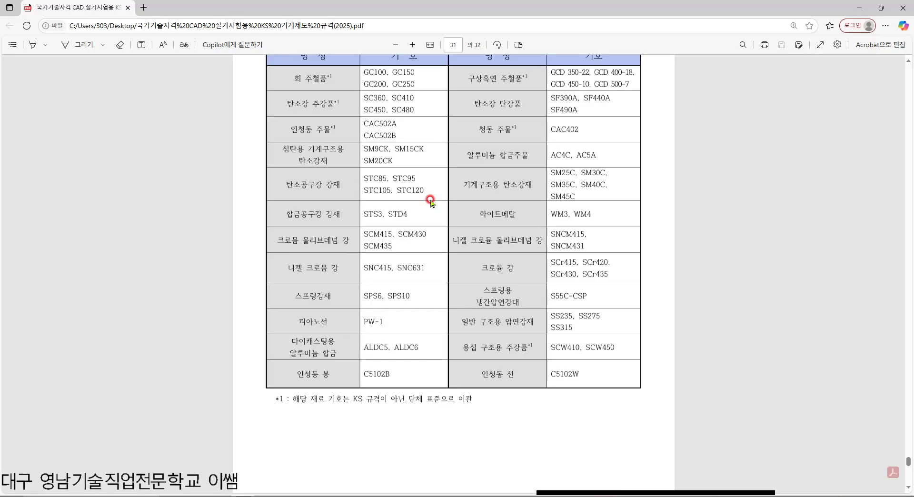
ctrl+scroll(471, 150, up, 2)
ctrl+scroll(472, 149, up, 2)
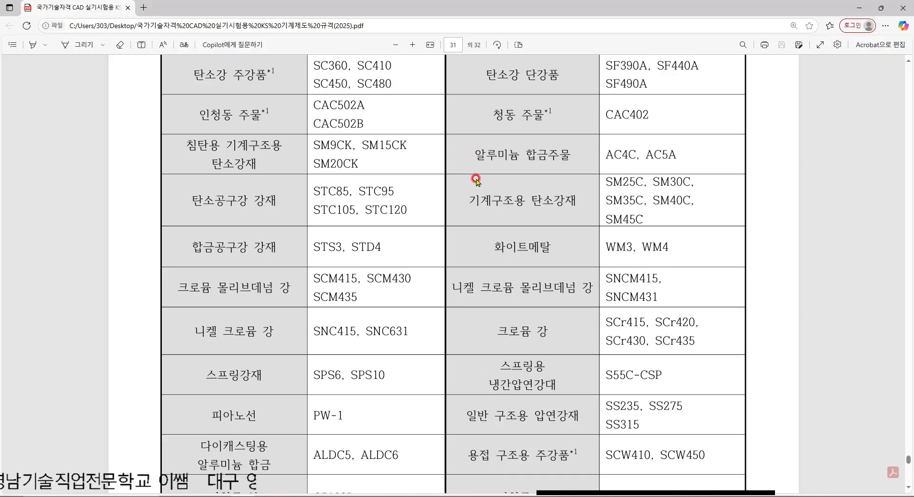
ctrl+scroll(476, 180, down, 2)
scroll(585, 252, up, 1)
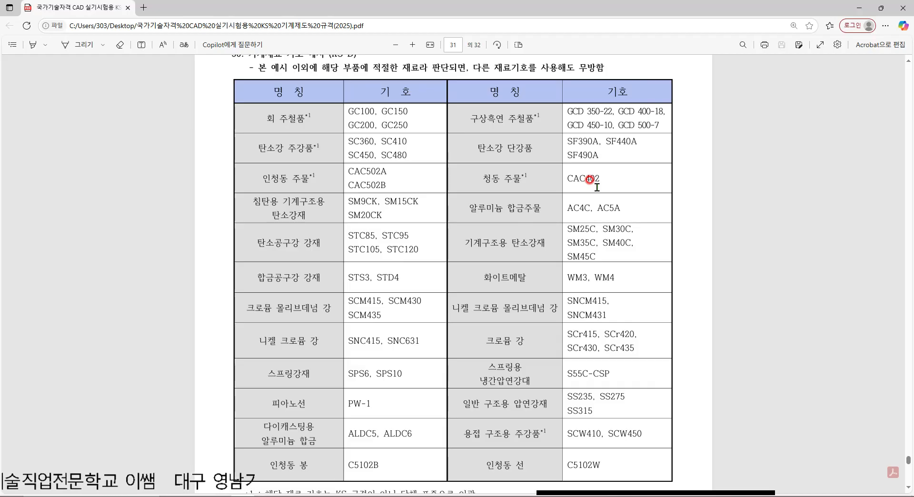
drag(598, 186, 554, 179)
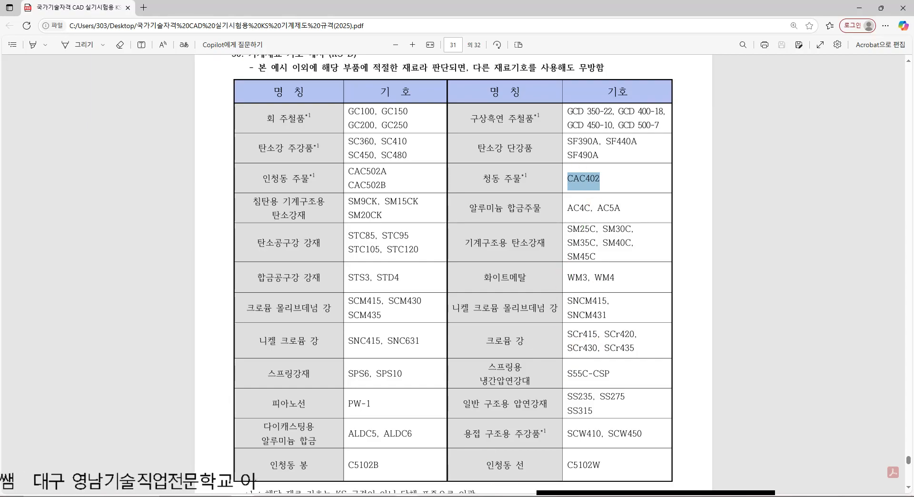
Step: Return to Inventor and set the 재 질 value of item 6, 부시, to CAC402
click(407, 496)
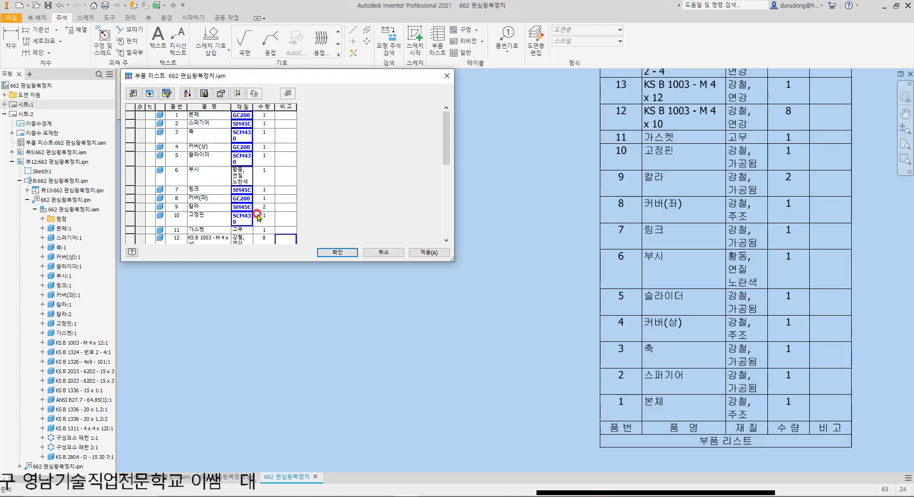
click(243, 177)
double_click(244, 179)
key(Delete)
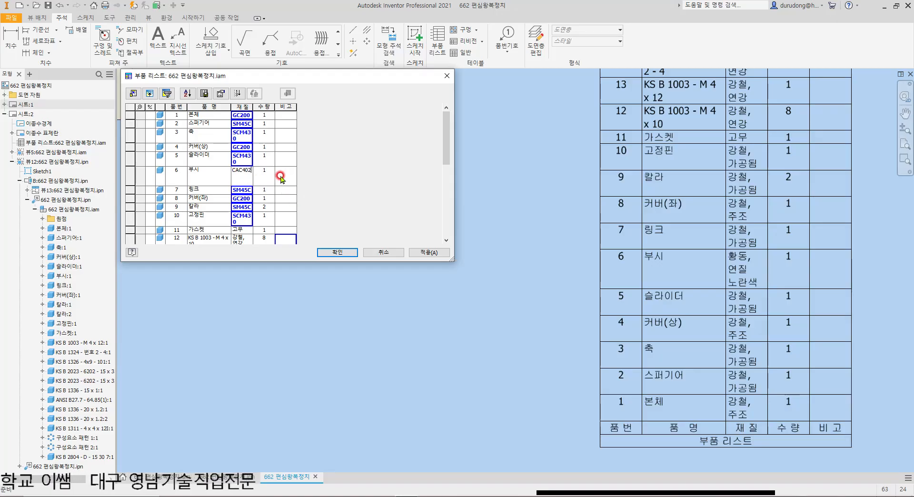
click(280, 178)
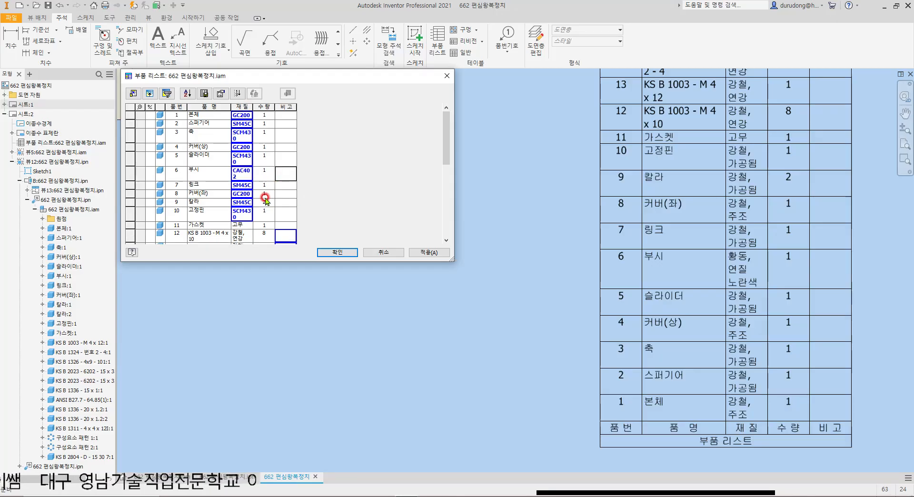
Step: Set the 재 질 value of item 12, KS B 1003 - M 4 x 10, to STD
scroll(261, 202, down, 1)
scroll(260, 203, down, 1)
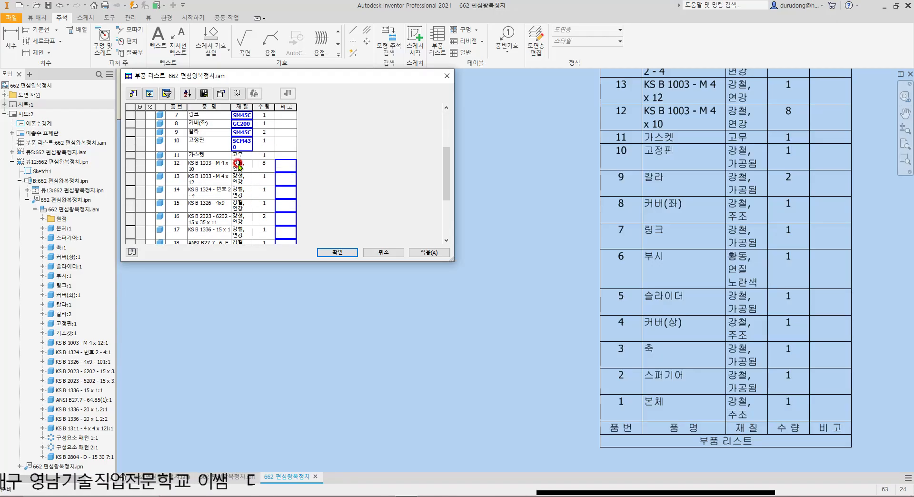
drag(239, 169, 217, 163)
text(STD)
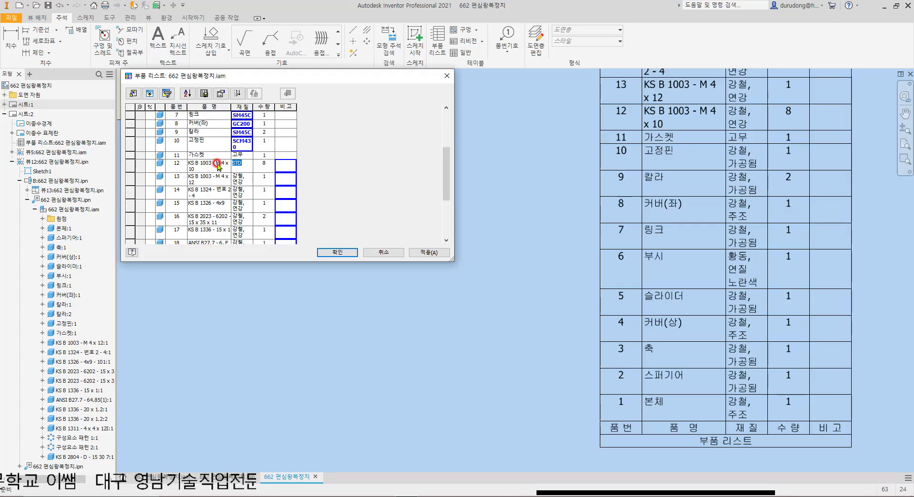
key(Return)
Step: Copy the STD material into the 재 질 cells of items 13 to 21, then apply the changes and finish editing the parts list
text(STD)
key(Return)
key(ctrl+v)
key(Return)
key(ctrl+v)
key(Return)
text(STD)
key(Return)
text(STD)
key(Return)
text(STD)
key(Return)
text(STD)
key(Return)
key(ctrl+v)
key(Return)
key(ctrl+v)
key(Up)
key(Up)
key(Up)
key(Up)
key(Up)
key(Up)
key(Up)
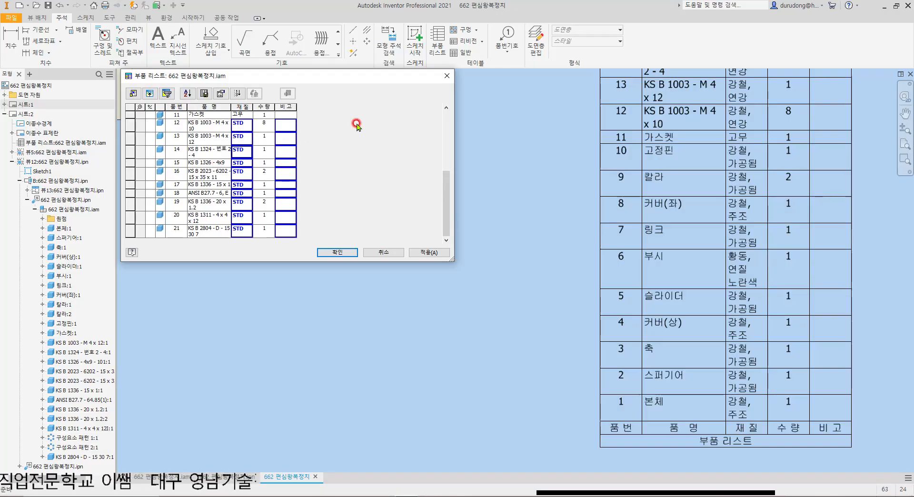
click(433, 253)
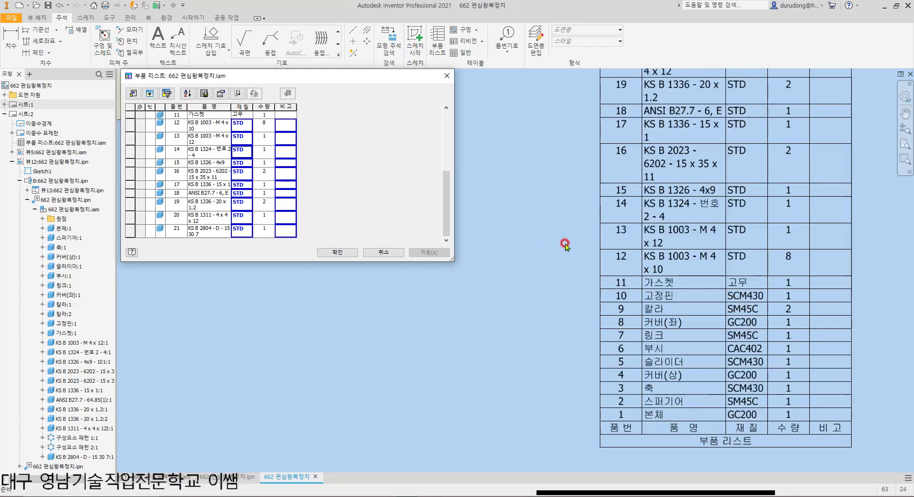
click(336, 253)
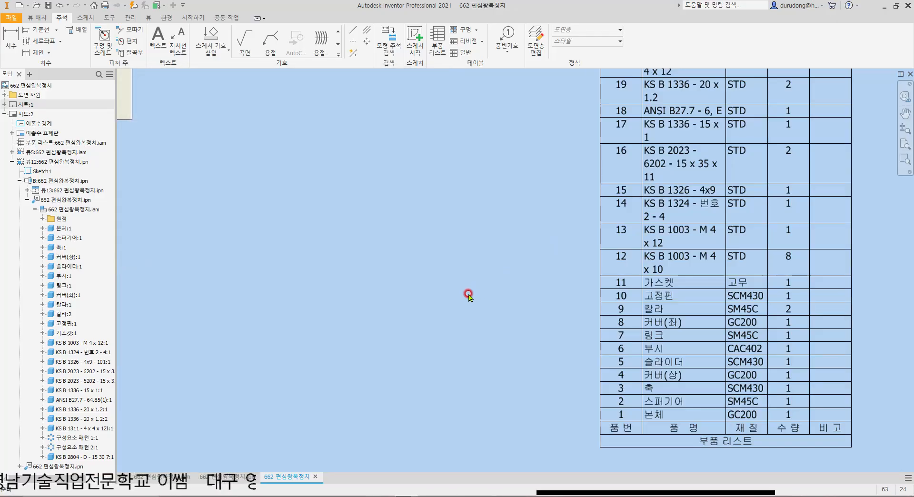
Step: Enlarge the title row of the parts list by stretching the table's bottom edge downward
scroll(470, 294, down, 5)
scroll(540, 292, up, 3)
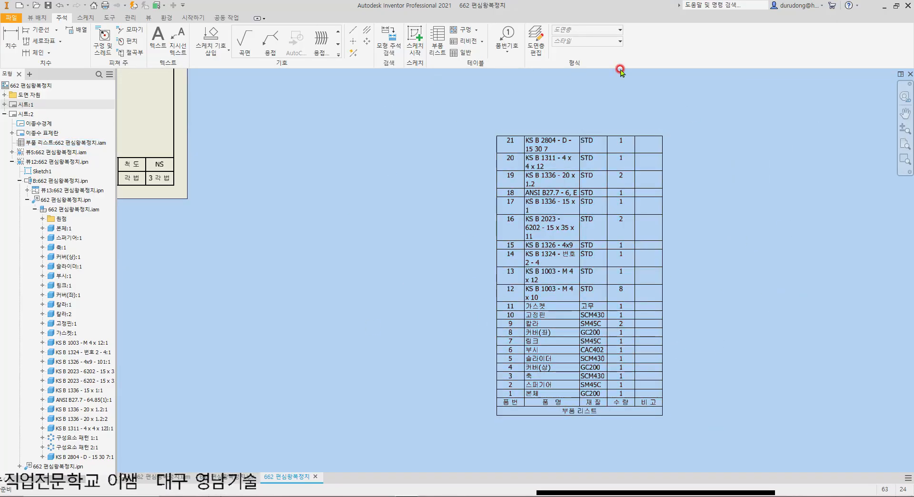
click(634, 291)
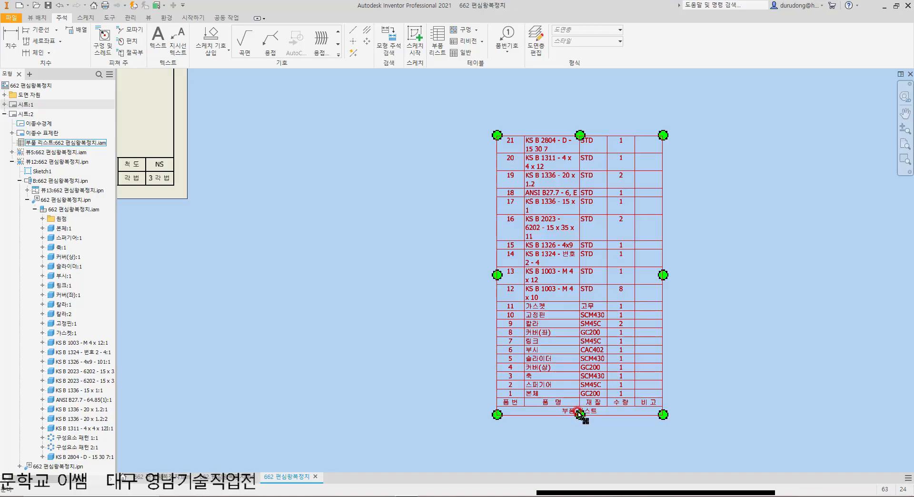
drag(580, 414, 545, 421)
key(Escape)
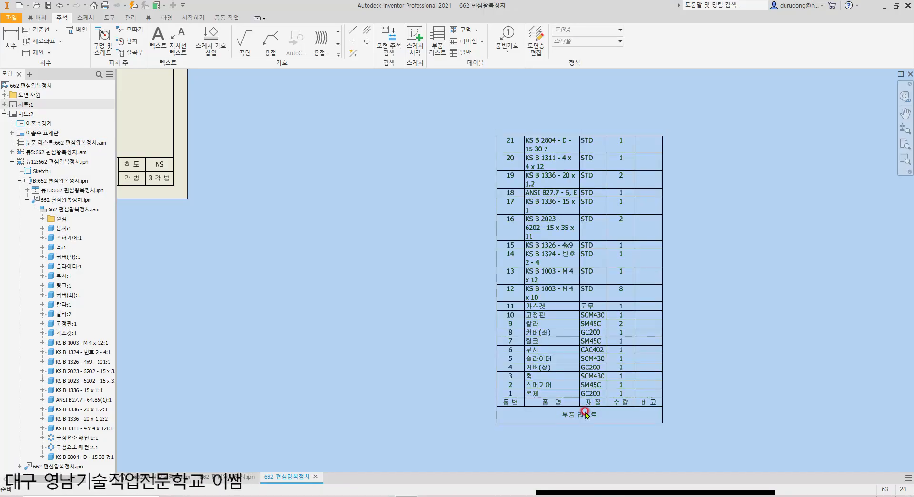
Step: Change the parts list title to 영남기술직업전문학교 기계과 in the table layout settings and apply the edit
double_click(586, 414)
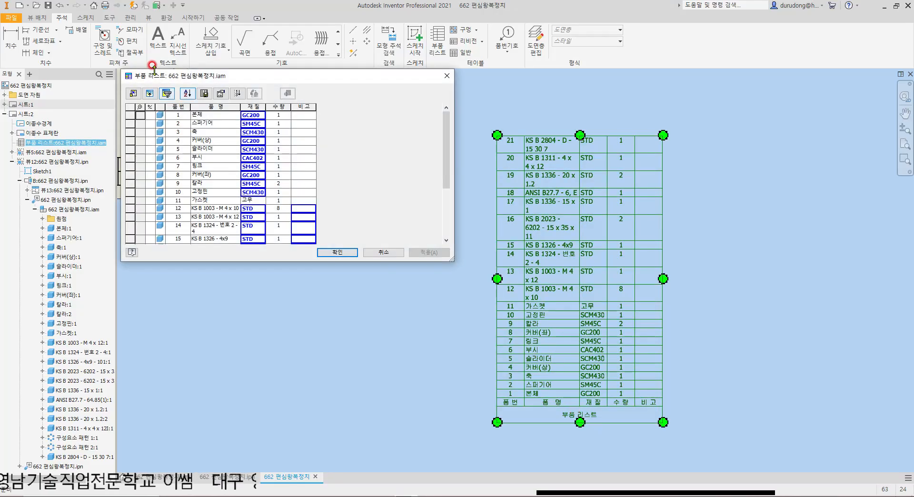
click(135, 95)
key(Return)
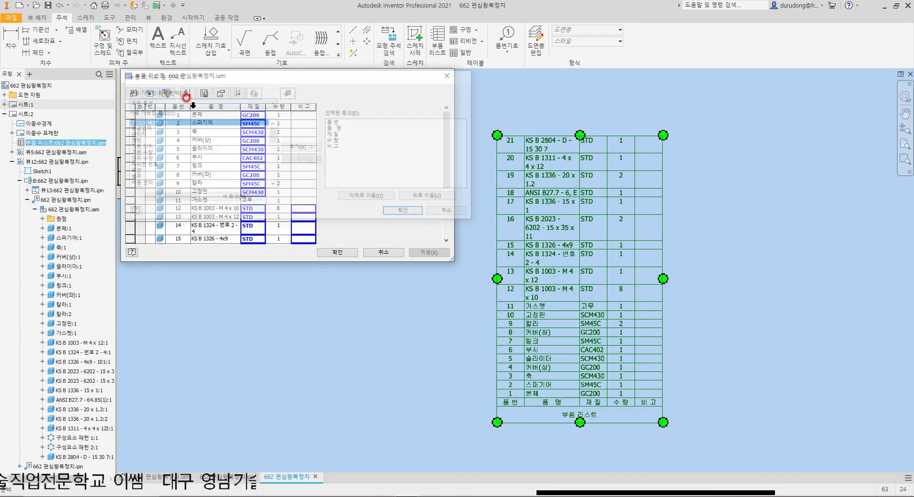
click(222, 94)
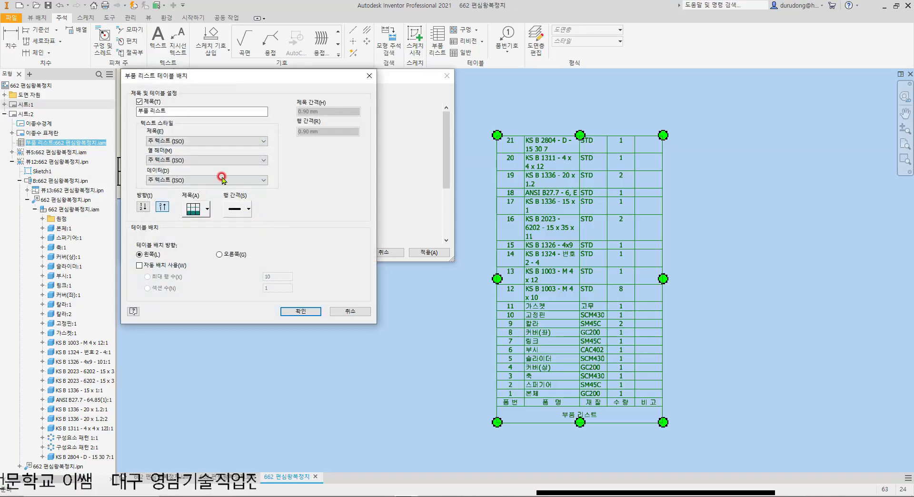
drag(202, 110, 75, 112)
text(d)
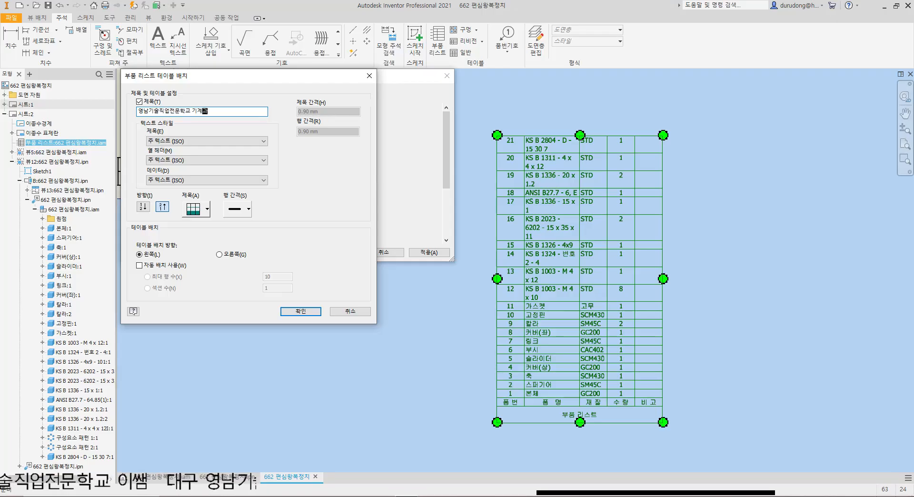
click(301, 313)
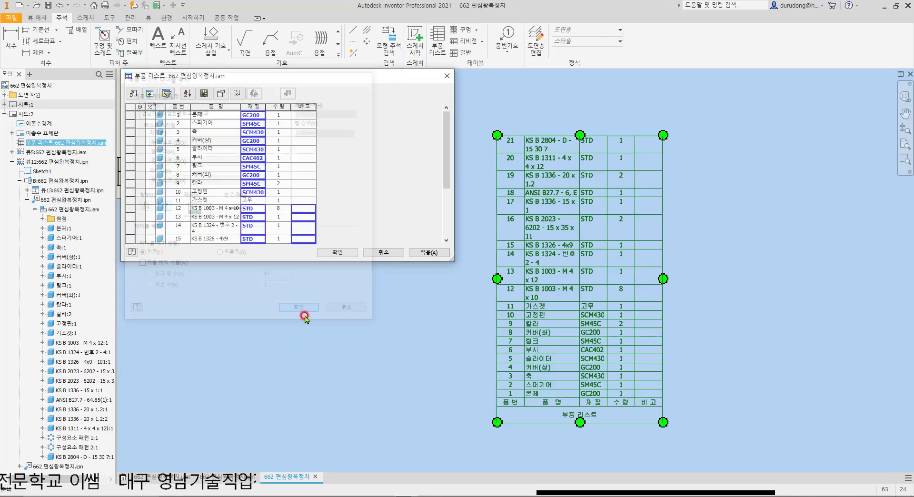
click(419, 258)
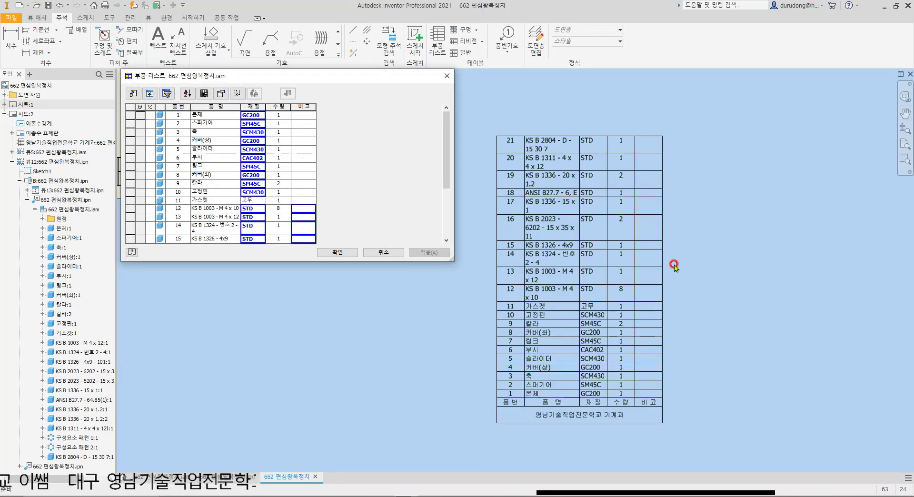
click(353, 256)
Step: Move the parts list onto sheet 2 so it sits directly on top of the title block, flush with the border
scroll(447, 278, down, 3)
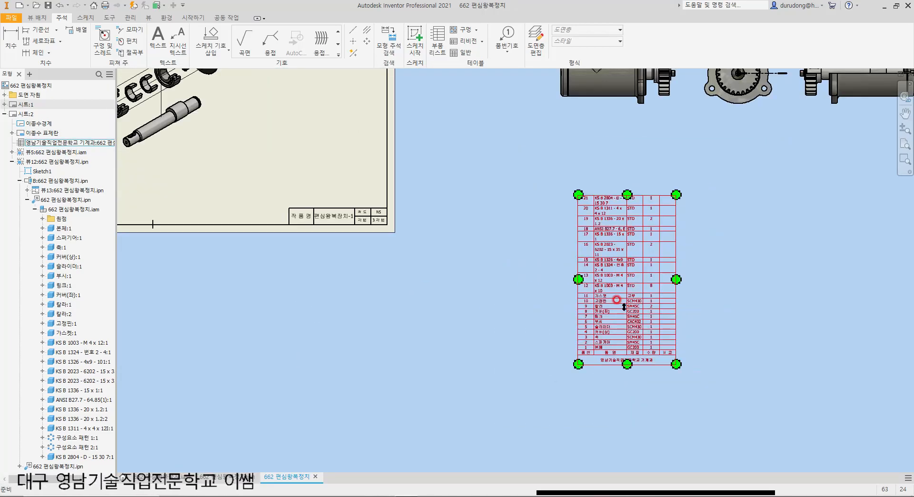
mouse_move(608, 362)
mouse_down()
mouse_move(337, 179)
mouse_move(316, 188)
mouse_move(318, 201)
mouse_up()
middle_drag(333, 184, 390, 296)
scroll(389, 296, up, 3)
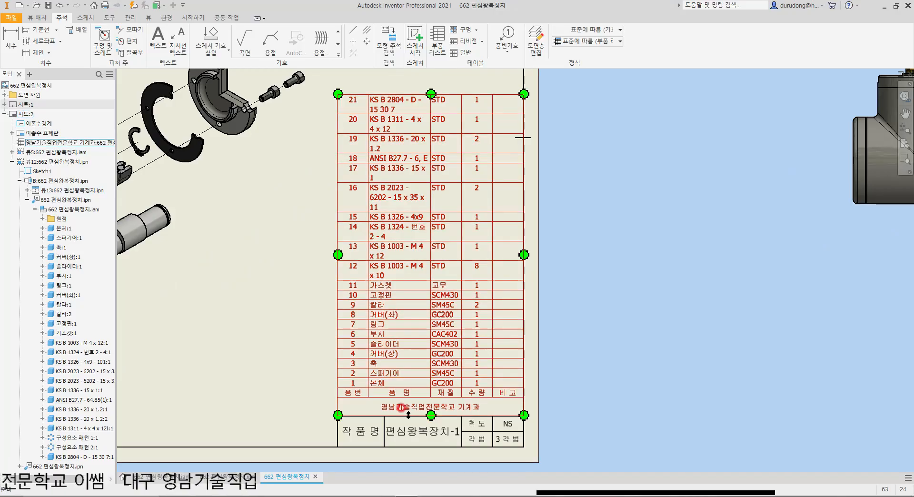
click(569, 359)
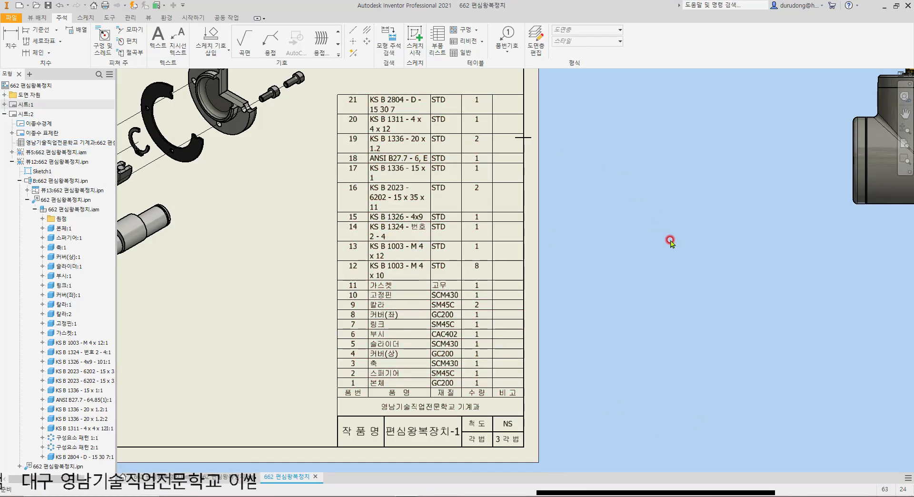
Step: Start a text note below the assembled isometric view, centred both ways, 5 mm high, bold and underlined
scroll(671, 241, down, 3)
middle_drag(430, 201, 482, 304)
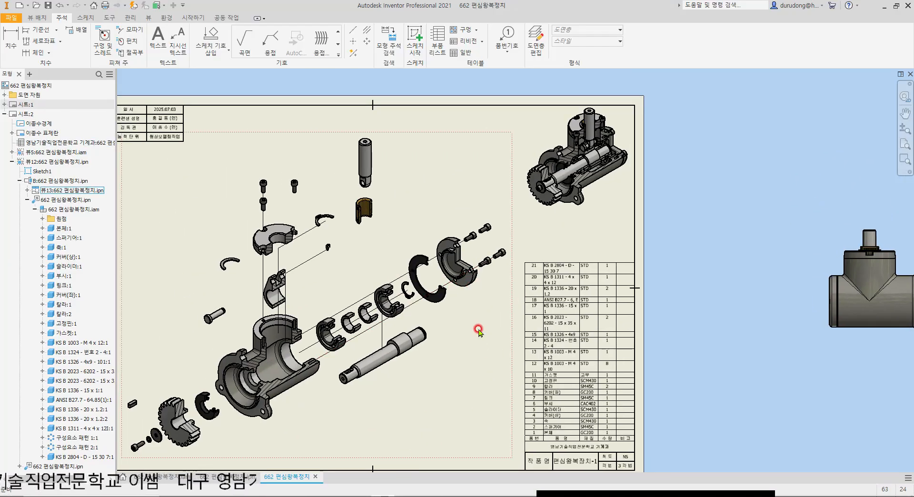
click(178, 35)
scroll(572, 229, up, 3)
mouse_move(521, 201)
mouse_down()
mouse_move(648, 225)
mouse_move(639, 231)
mouse_up()
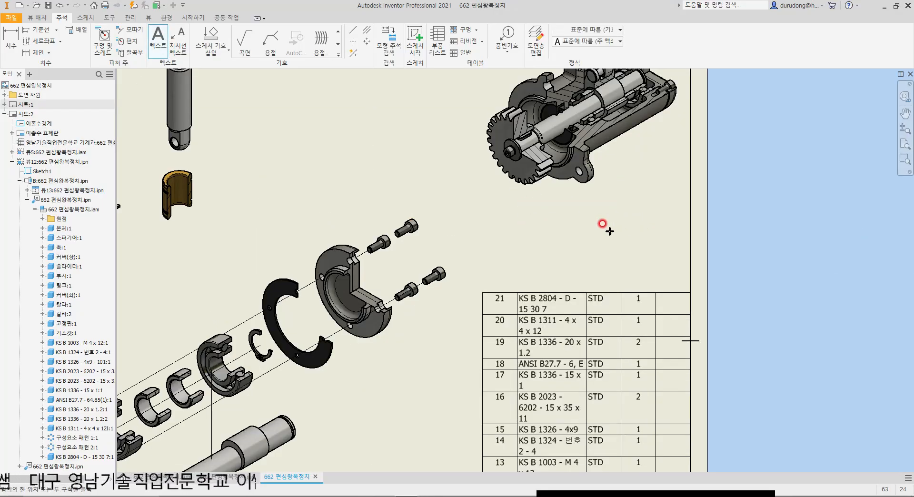
click(436, 225)
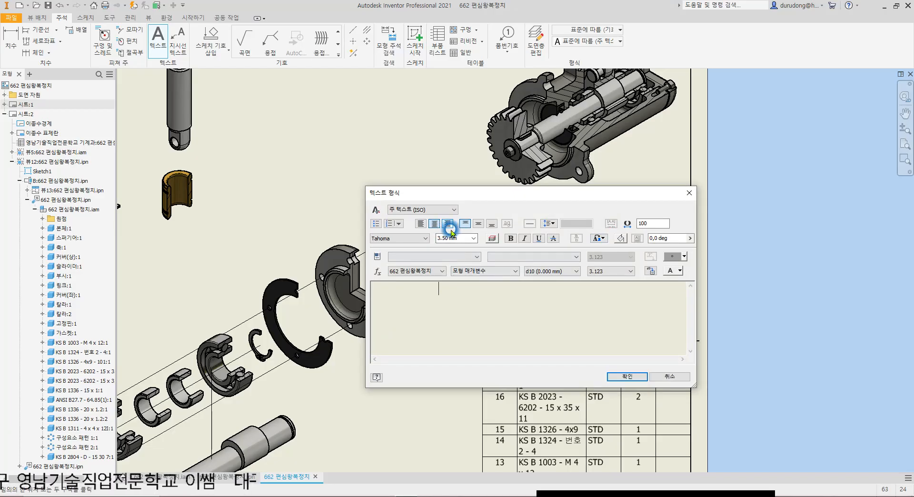
click(479, 224)
click(416, 289)
click(456, 238)
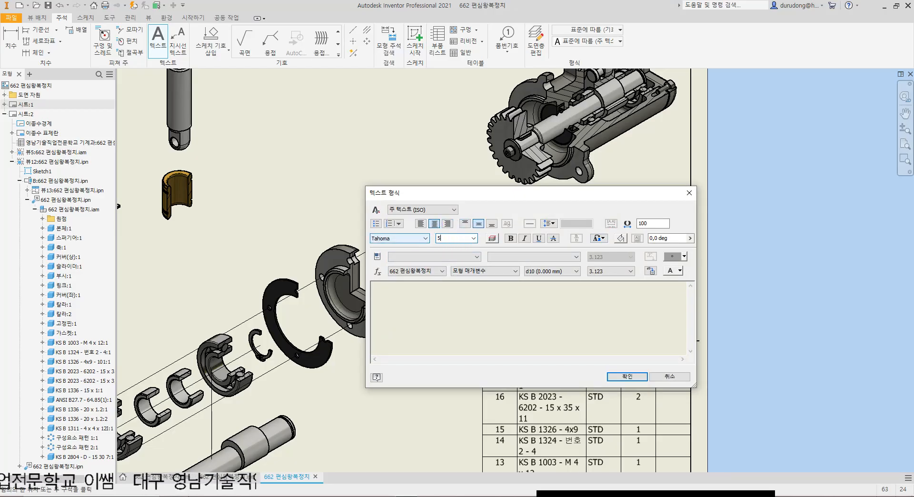
click(513, 237)
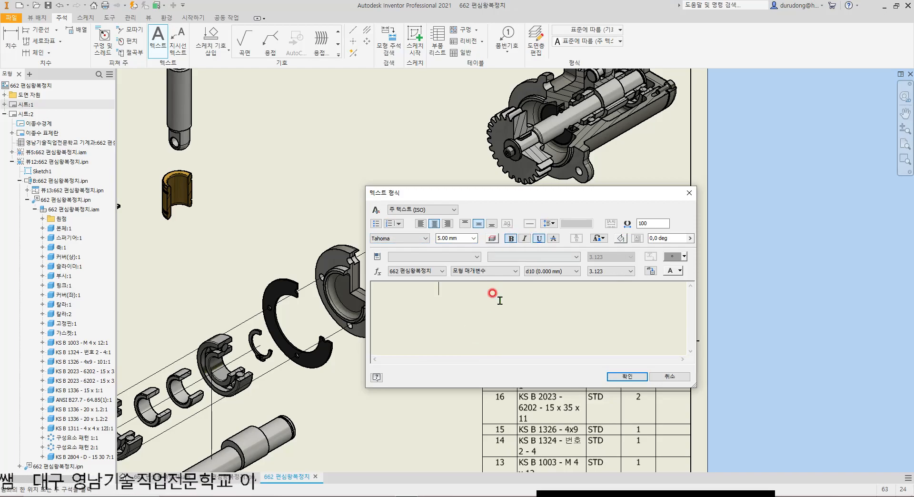
Step: Write the caption text 조립도 등각뷰 in the note
text(조립 등ㄱ)
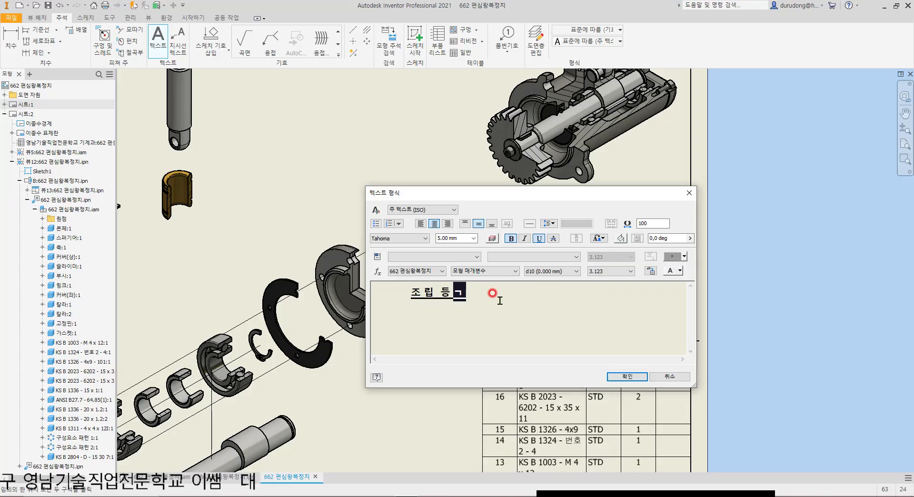
key(BackSpace)
key(BackSpace)
key(BackSpace)
key(BackSpace)
text(조리)
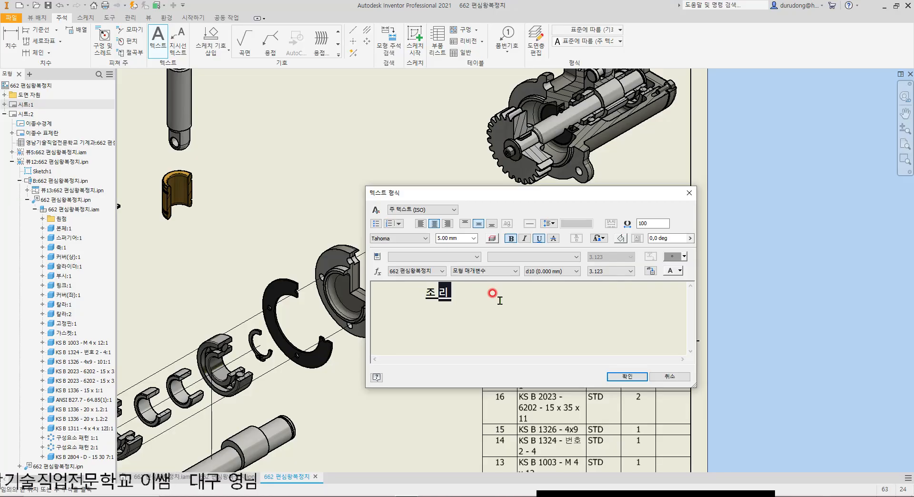
text(ㅂ도 등각뷰)
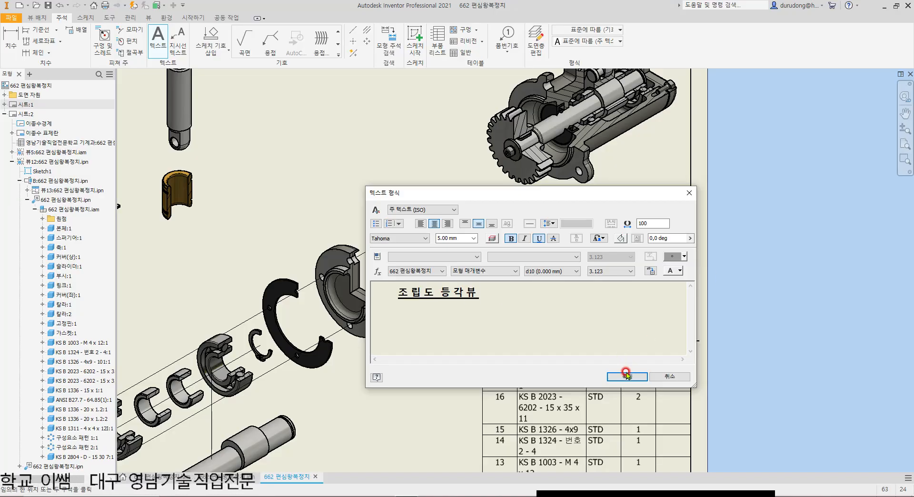
text(()
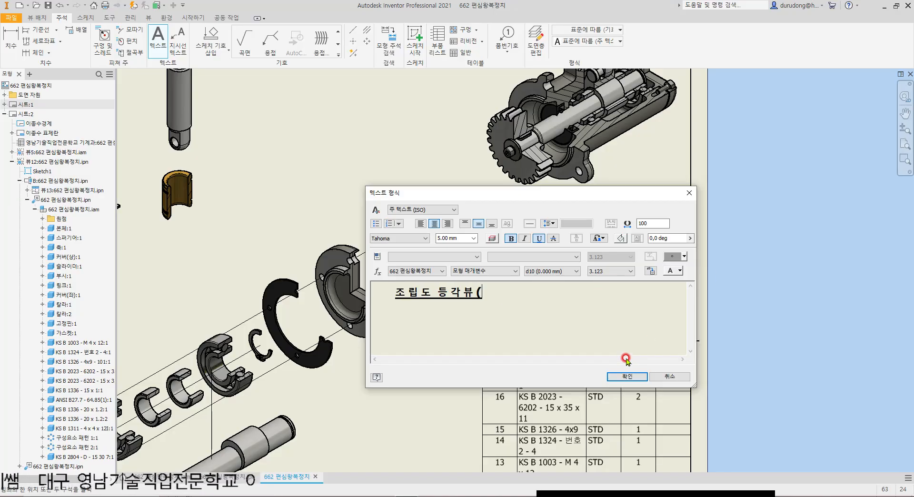
text(1/4)
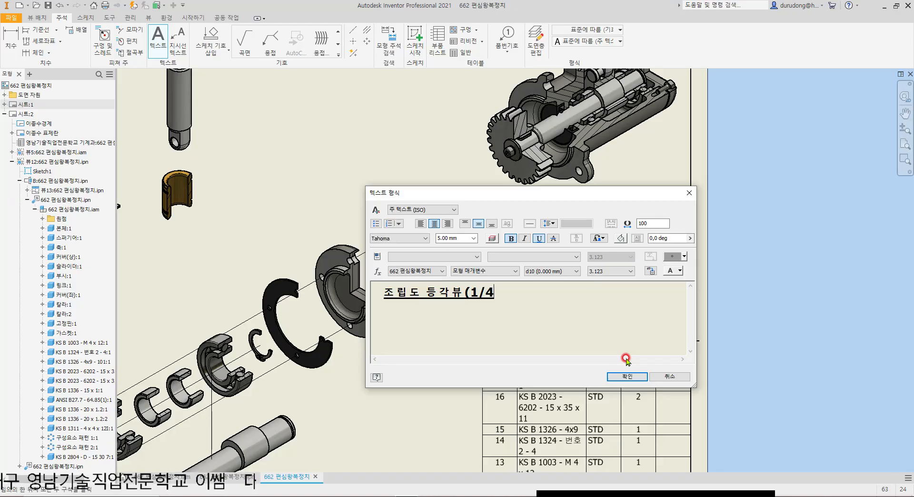
text())
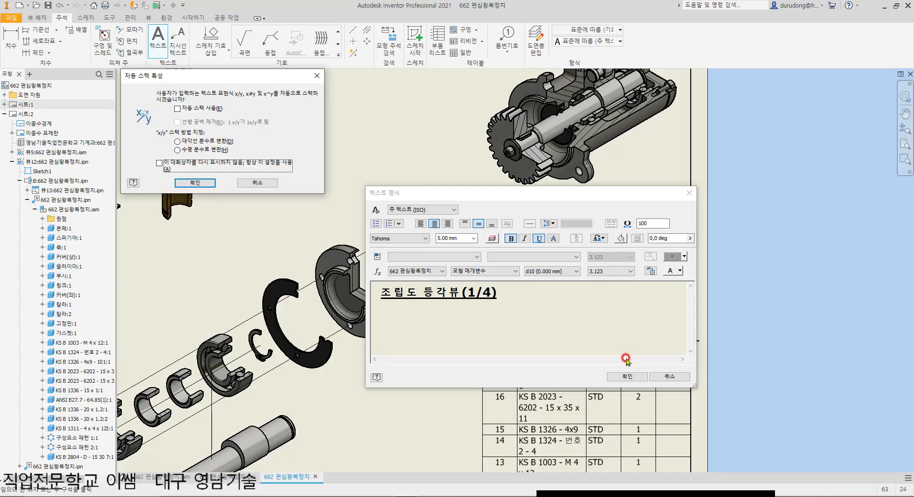
Step: Try a (1/4) suffix on the 조립도 등각뷰 caption, remove it, and finish the text note
key(Return)
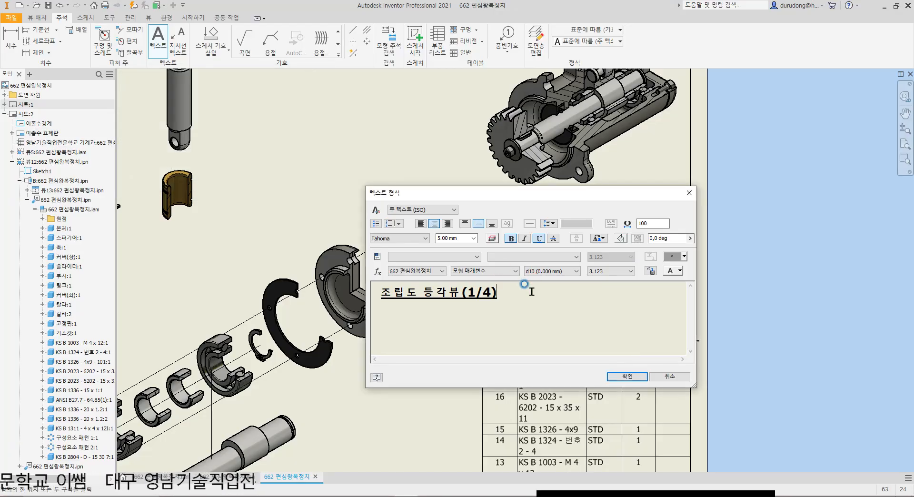
key(BackSpace)
key(BackSpace)
key(BackSpace)
key(BackSpace)
key(BackSpace)
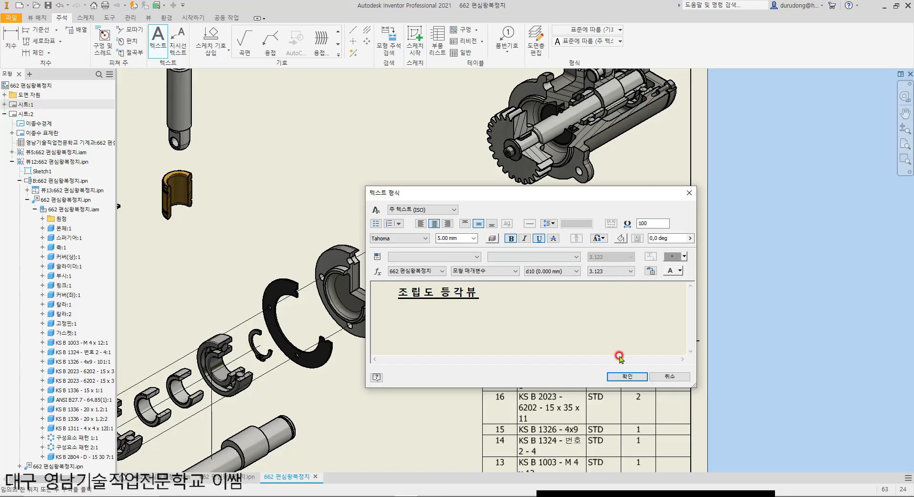
click(627, 376)
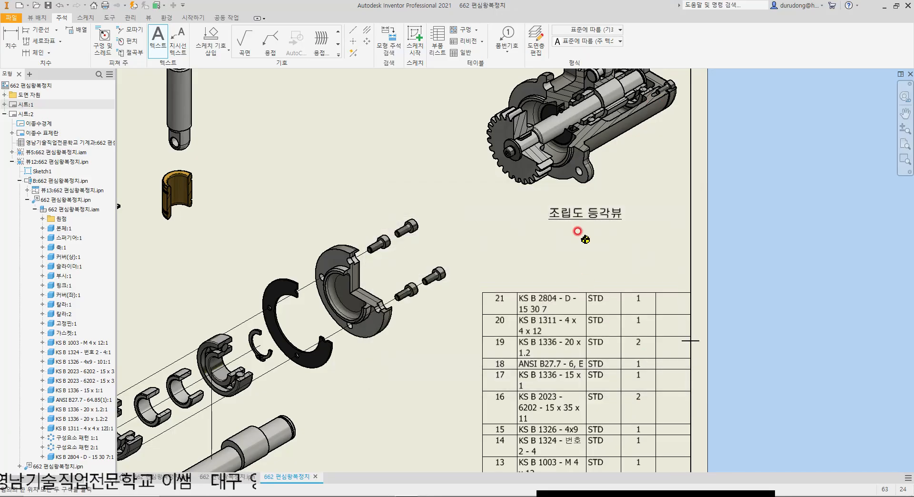
Step: Add the caption 분해도 등각뷰 below the exploded view as centred, bold, underlined 5 mm text
scroll(600, 203, down, 2)
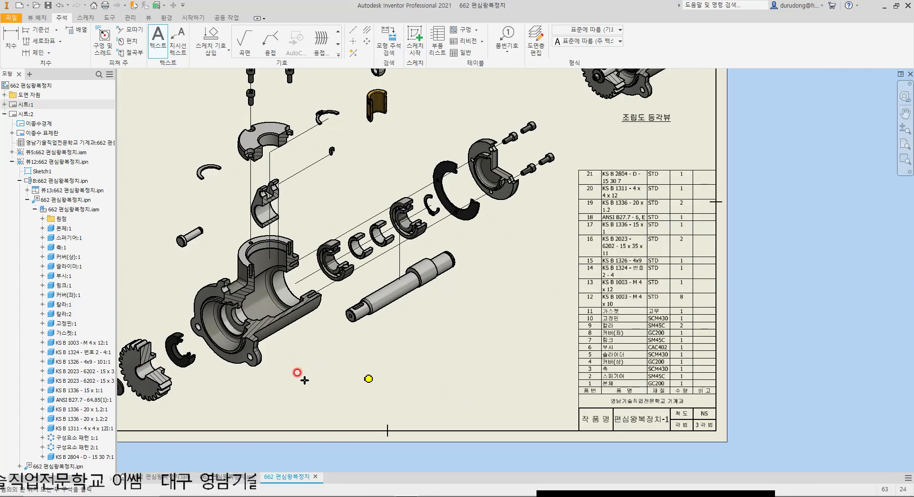
drag(310, 377, 426, 401)
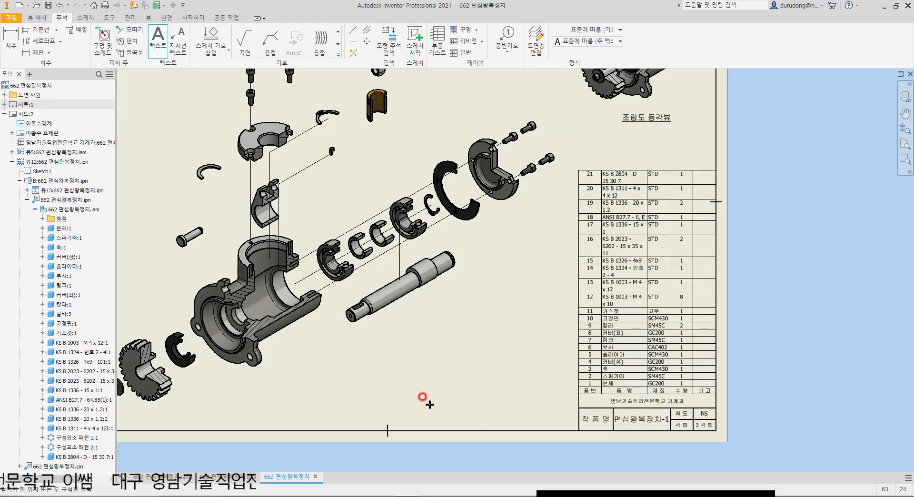
click(367, 151)
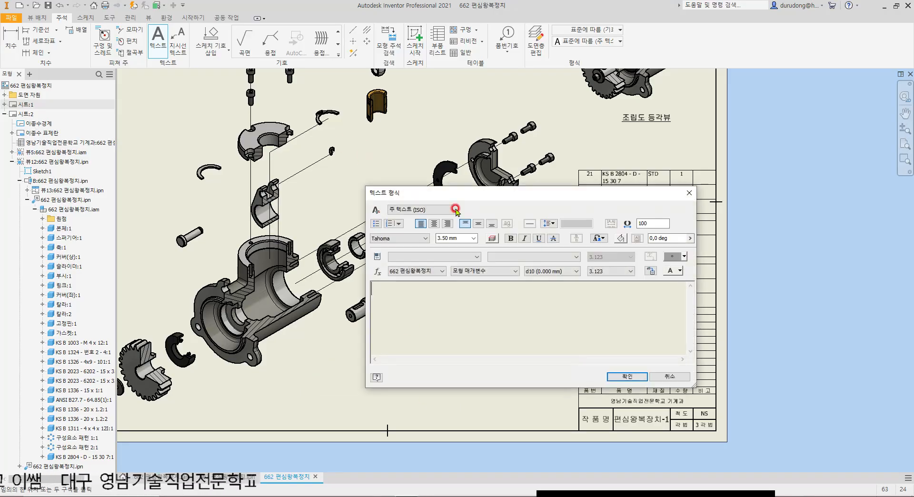
click(477, 224)
click(461, 238)
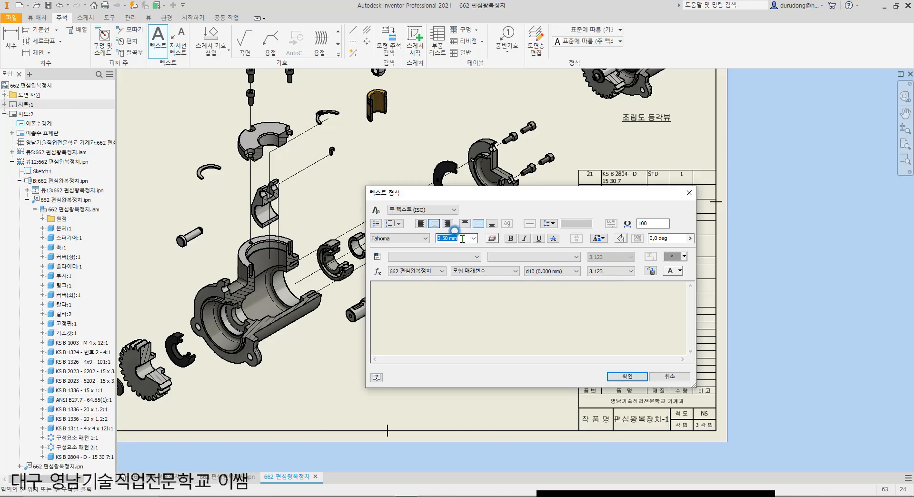
text(5)
click(511, 238)
click(540, 238)
click(506, 324)
text(분해도 등각뷰)
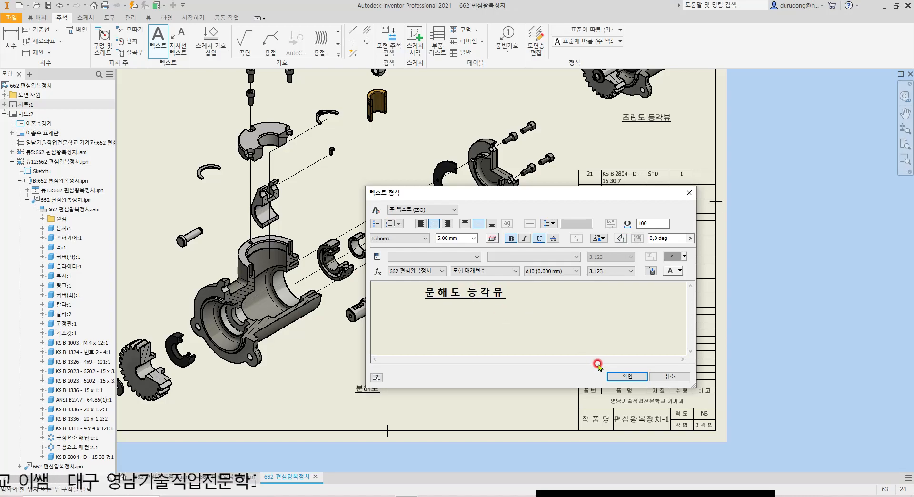
click(620, 377)
Step: Leave the text command and shift the 분해도 등각뷰 caption left beneath the exploded view
scroll(366, 405, up, 5)
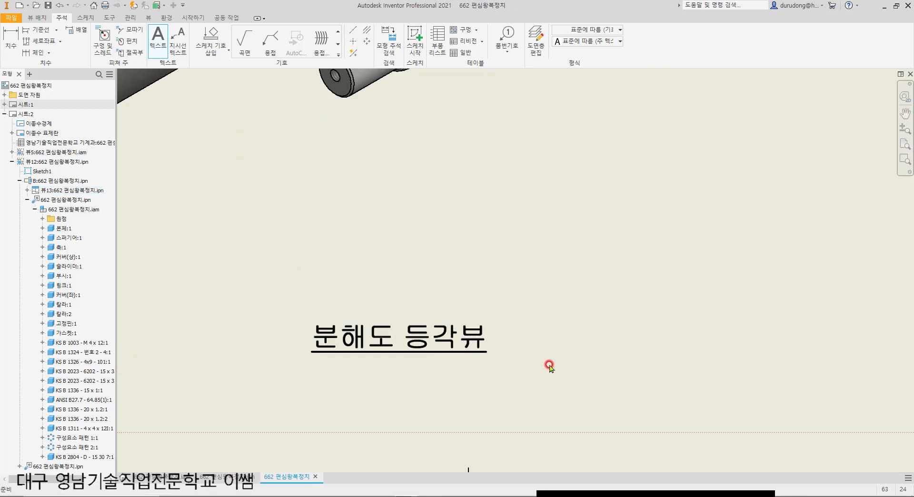
scroll(550, 367, down, 2)
key(Escape)
click(460, 345)
drag(452, 337, 379, 343)
Step: Attach an item balloon to the 본체 housing in the exploded view, placing it above and left of the flange
scroll(525, 329, down, 4)
middle_drag(585, 297, 581, 333)
middle_drag(614, 268, 569, 322)
click(508, 45)
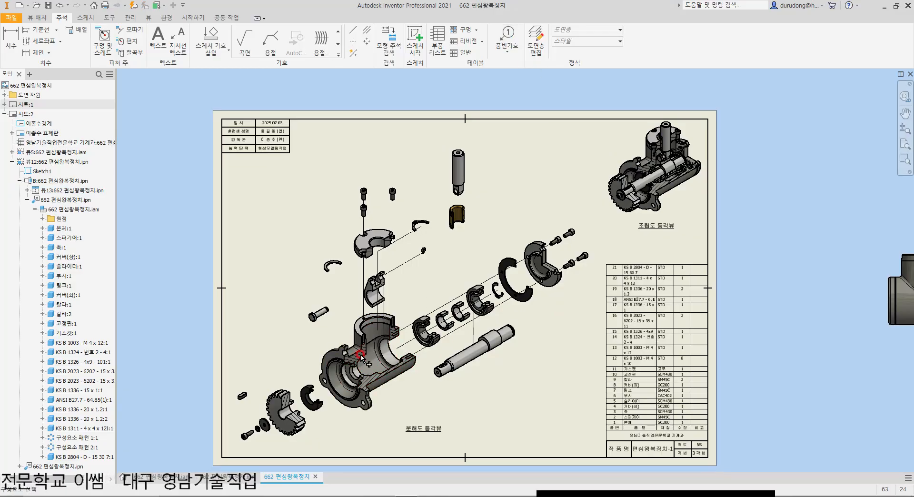
scroll(333, 360, up, 3)
click(309, 315)
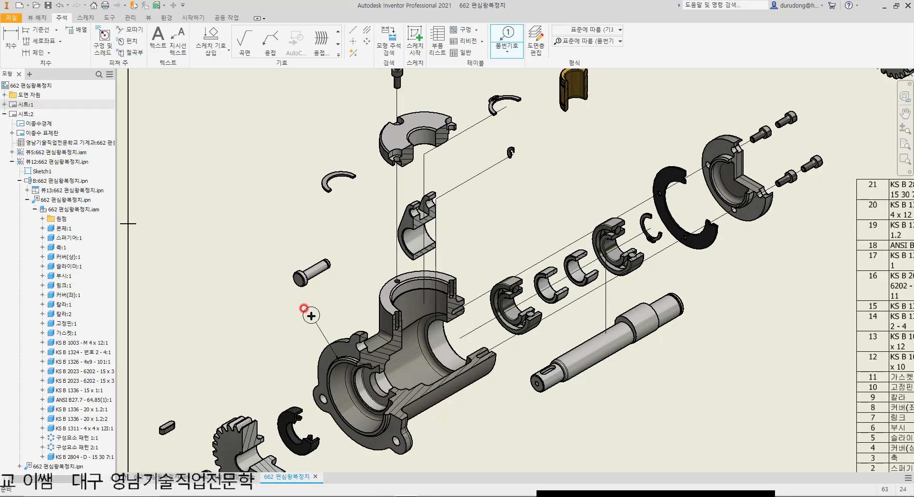
click(331, 308)
right_click(354, 308)
click(355, 310)
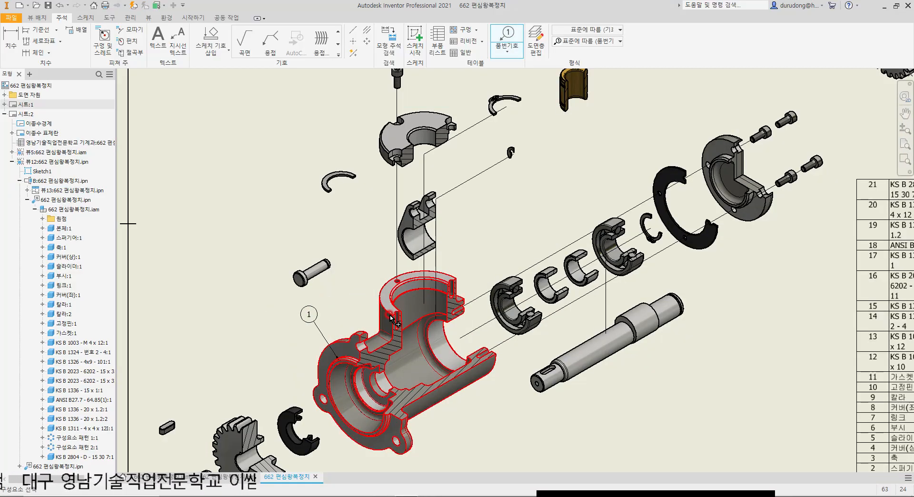
Step: Attach item balloons to the 축 shaft and the 스퍼기어 gear, placing them below the shaft and above the gear
middle_drag(419, 260, 425, 303)
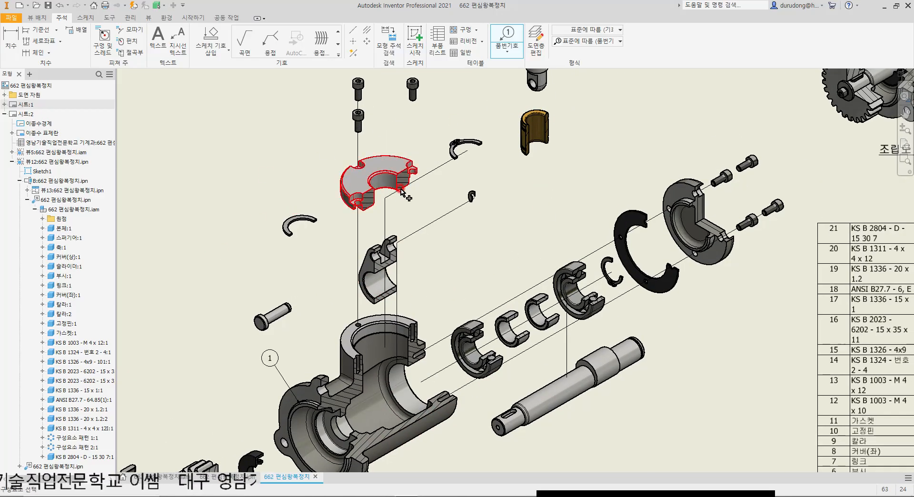
scroll(537, 146, up, 3)
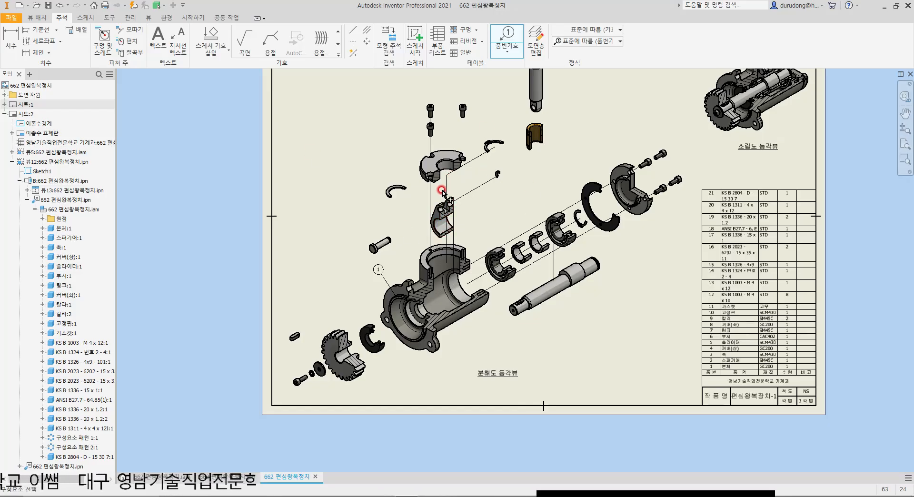
click(557, 296)
click(581, 319)
right_click(581, 318)
click(613, 320)
click(328, 335)
click(310, 309)
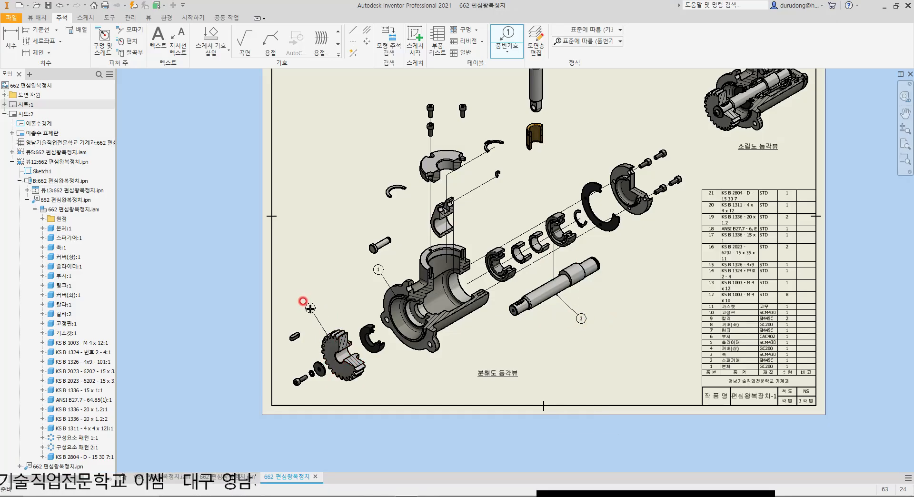
right_click(312, 311)
click(337, 313)
Step: Add item balloons above and left of the small parallel key and of the M4 socket screw in front of the gear
scroll(282, 348, up, 3)
click(302, 328)
click(288, 294)
right_click(279, 285)
click(303, 288)
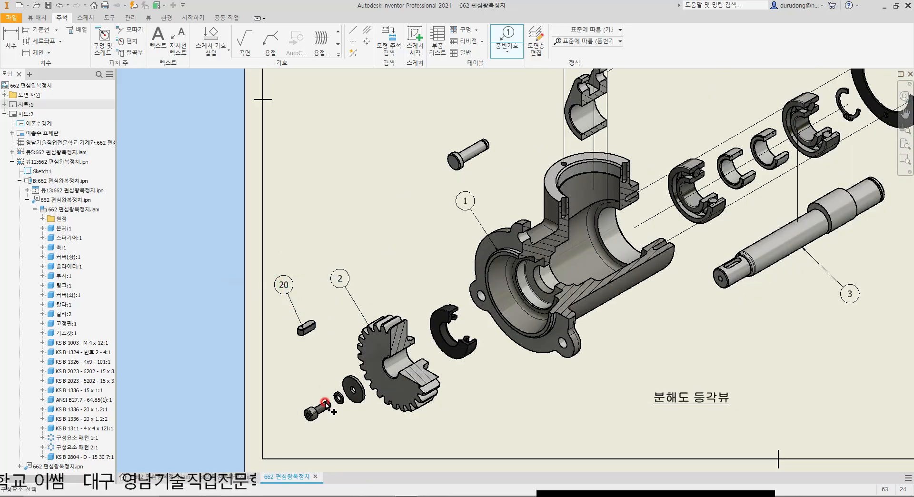
click(308, 418)
click(281, 365)
right_click(288, 366)
click(324, 368)
Step: Add item balloons below and right of the spring washer and the flat washer in front of the gear
click(341, 399)
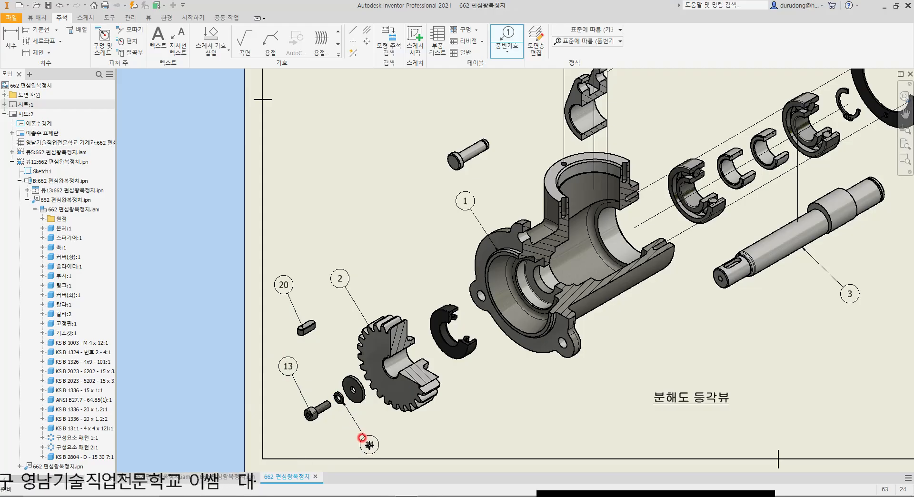
right_click(369, 446)
click(395, 446)
click(363, 401)
click(404, 437)
right_click(404, 437)
click(430, 439)
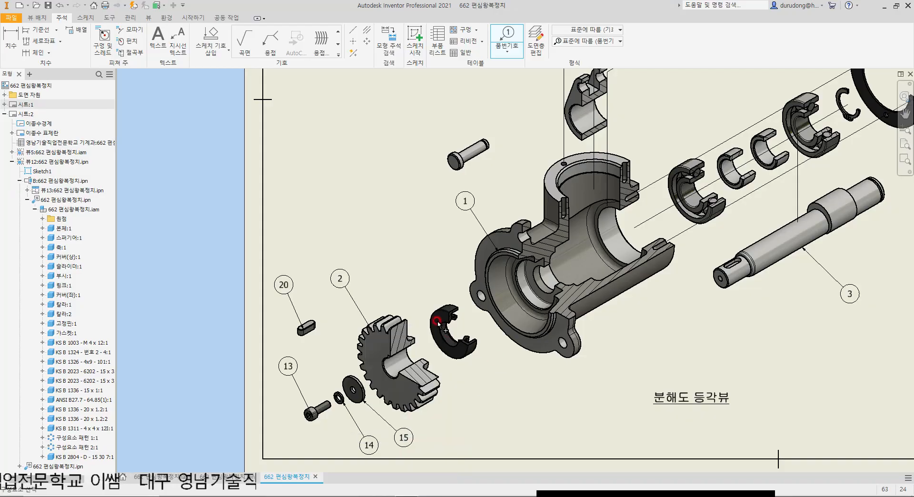
Step: Attach item balloons to the oil seal beside the gear and to the 고정핀 pin, each above and left of its part
click(438, 308)
click(396, 246)
right_click(395, 246)
click(422, 247)
middle_drag(466, 170, 450, 290)
click(440, 272)
click(404, 223)
right_click(404, 223)
click(430, 222)
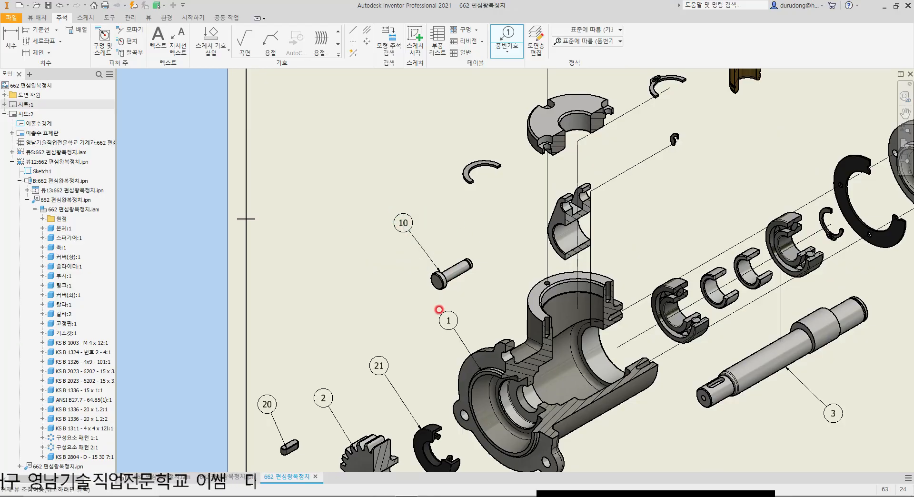
Step: Add item balloons above and left of the loose snap ring beside the top cover and of the top cover's left upper screw
middle_drag(490, 178, 464, 314)
click(452, 298)
click(407, 249)
right_click(407, 249)
click(434, 248)
click(522, 150)
click(479, 103)
right_click(478, 102)
click(512, 103)
Step: Attach an item balloon above and left of the 슬라이더 rod and move its leader arrow to the rod's left edge
scroll(486, 255, down, 5)
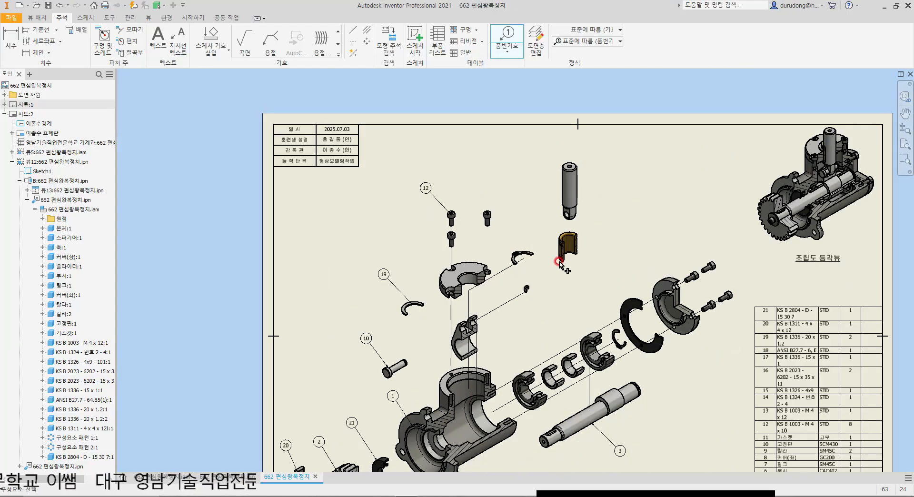
scroll(602, 251, up, 5)
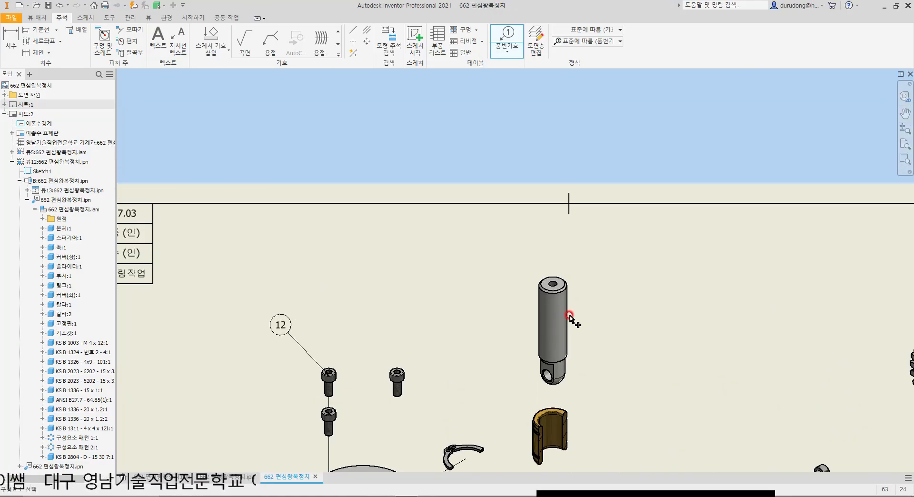
click(569, 314)
click(491, 267)
right_click(491, 266)
click(530, 269)
key(Escape)
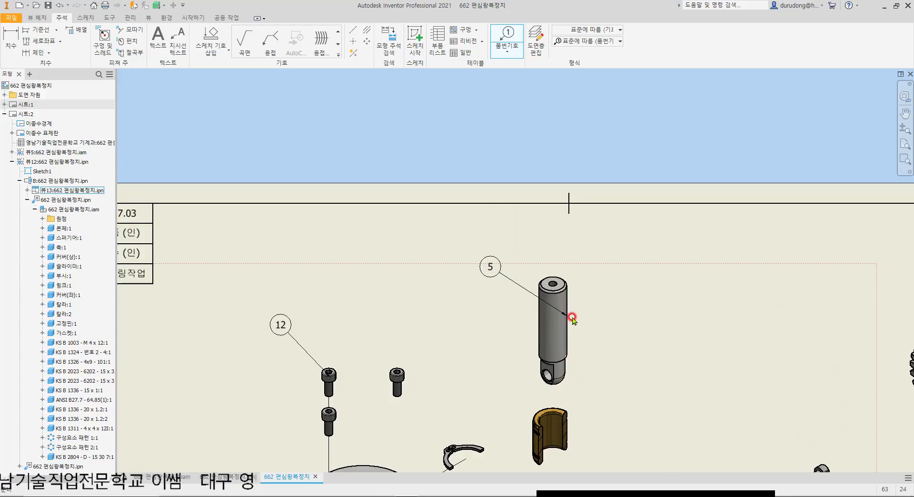
drag(567, 316, 538, 326)
Step: Attach an item balloon to the 부시 bushing under the slider, placing it above and left of the bushing
click(512, 90)
scroll(561, 195, down, 4)
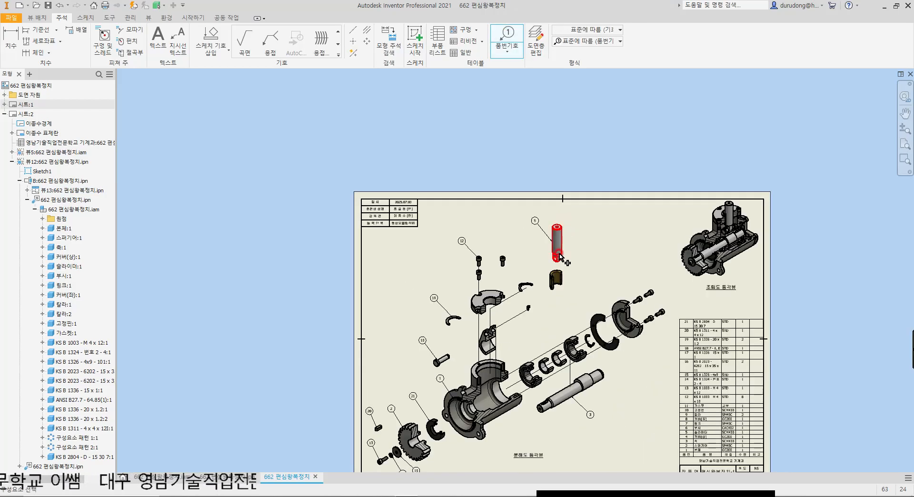
scroll(572, 287, up, 5)
click(502, 240)
click(433, 172)
right_click(435, 175)
click(457, 227)
Step: Attach an item balloon to the tiny retaining ring above the link, placing it below and right of the ring
scroll(503, 289, down, 2)
scroll(452, 312, up, 3)
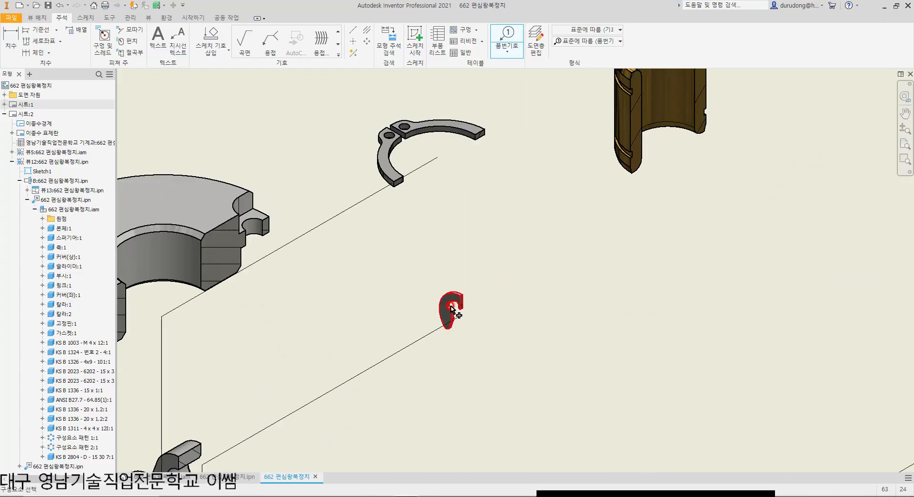
click(437, 295)
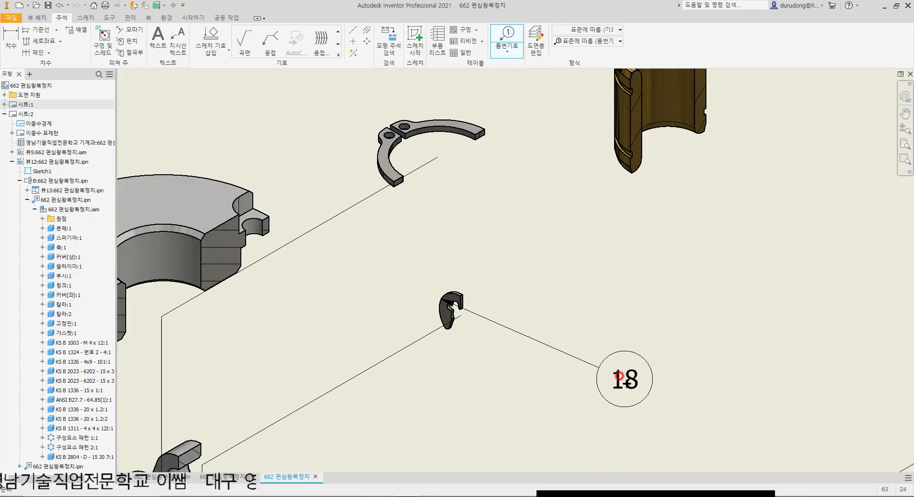
right_click(583, 422)
click(614, 421)
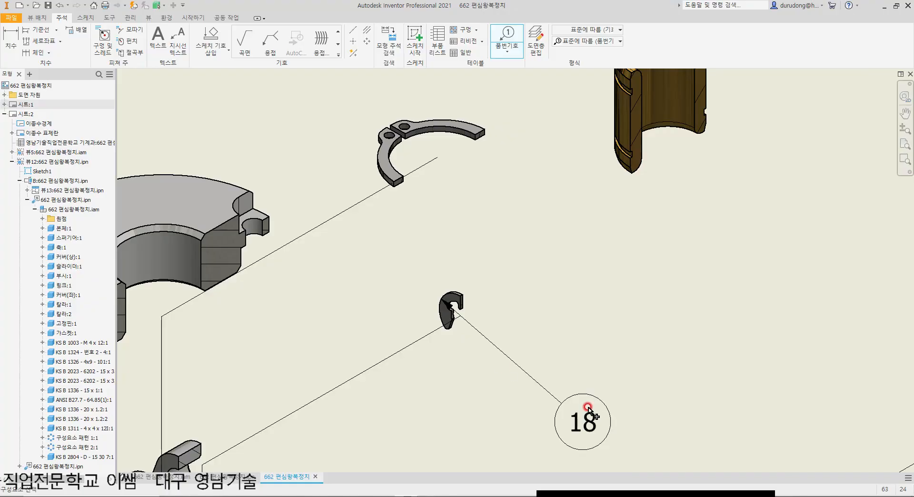
key(Escape)
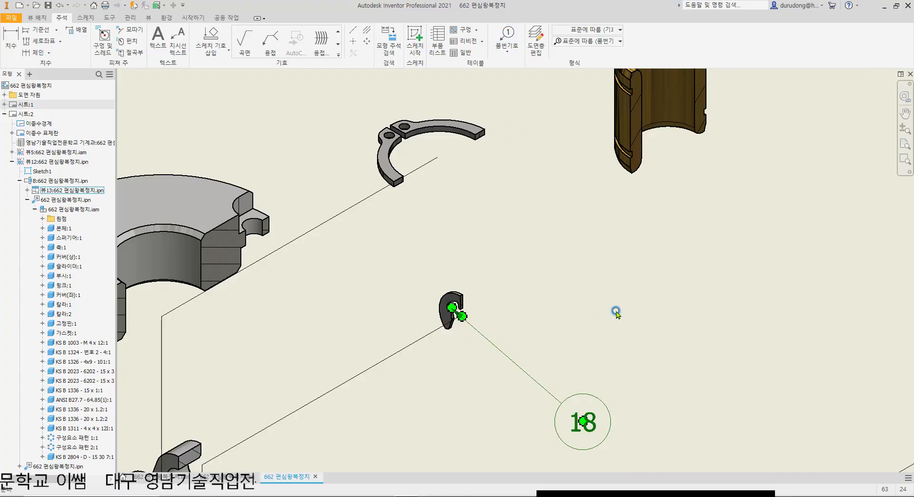
Step: Add item balloons above and left of the bearing nearest the housing and of the first 칼라 collar
scroll(544, 282, down, 8)
click(272, 50)
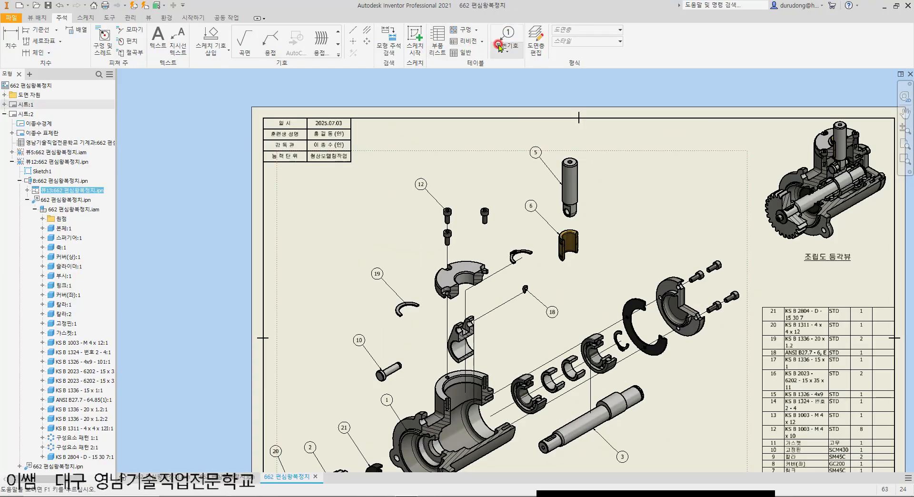
scroll(567, 389, up, 5)
click(480, 360)
click(456, 322)
right_click(455, 323)
click(488, 325)
click(540, 361)
click(499, 295)
right_click(518, 296)
click(526, 296)
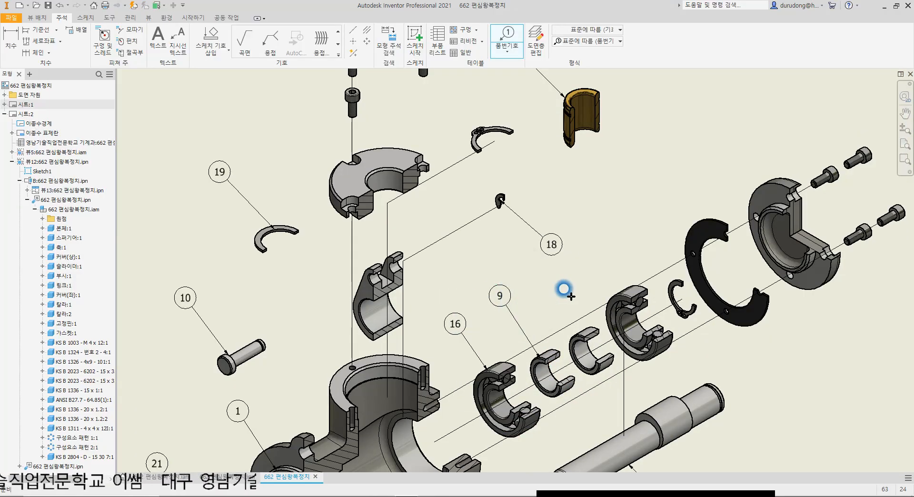
Step: Add item balloons above and left of the snap ring behind the far bearing and of the black 가스켓 gasket
scroll(596, 274, down, 5)
scroll(589, 290, up, 3)
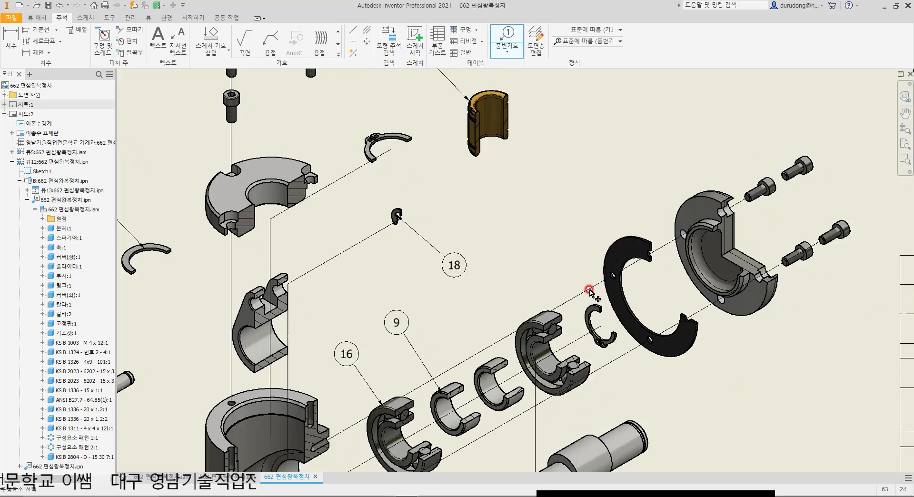
click(595, 312)
click(543, 237)
right_click(544, 238)
click(582, 238)
click(622, 238)
click(576, 176)
right_click(576, 177)
click(621, 184)
Step: Add item balloons above and left of the 커버(좌) side cover and of its uppermost fixing screw
click(697, 196)
click(644, 135)
right_click(645, 136)
click(685, 135)
middle_drag(733, 142, 599, 310)
click(685, 317)
click(621, 248)
right_click(633, 257)
click(662, 255)
Step: Check the exploded view for parts that still lack an item balloon, and leave the balloon command
scroll(667, 274, down, 3)
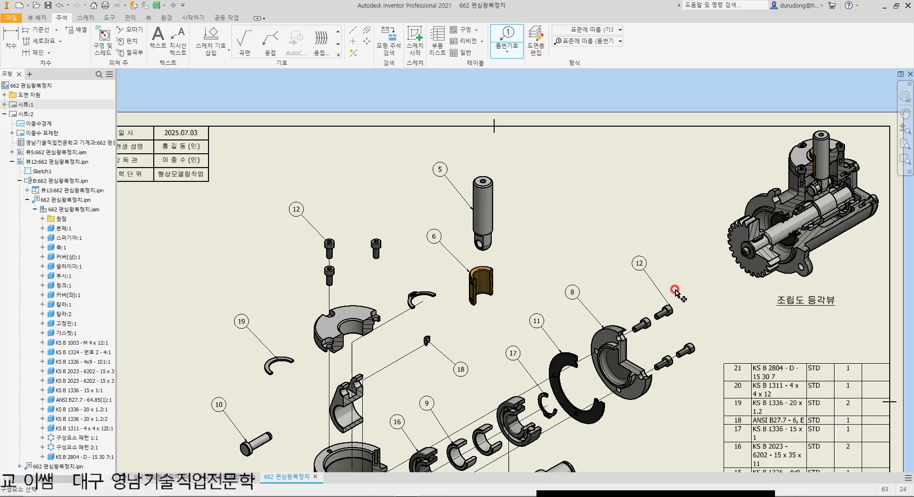
middle_drag(621, 256, 604, 209)
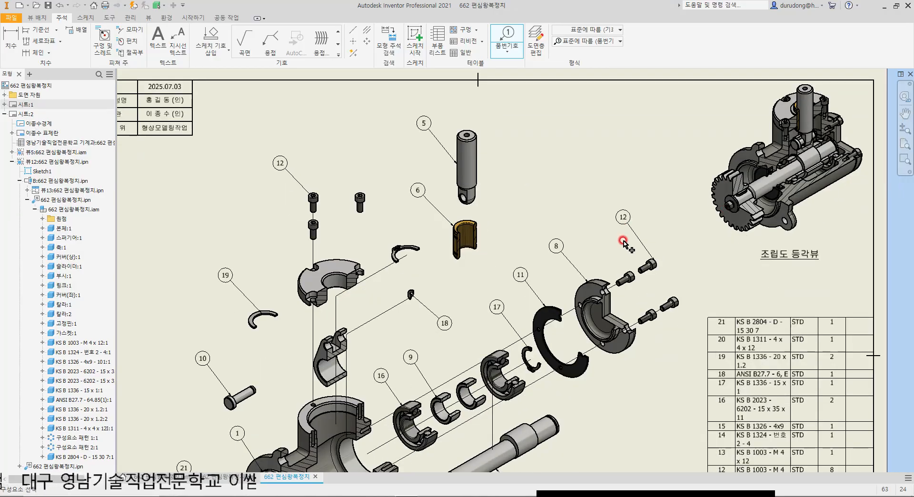
middle_drag(633, 361, 633, 306)
middle_drag(398, 321, 541, 233)
middle_drag(654, 181, 611, 232)
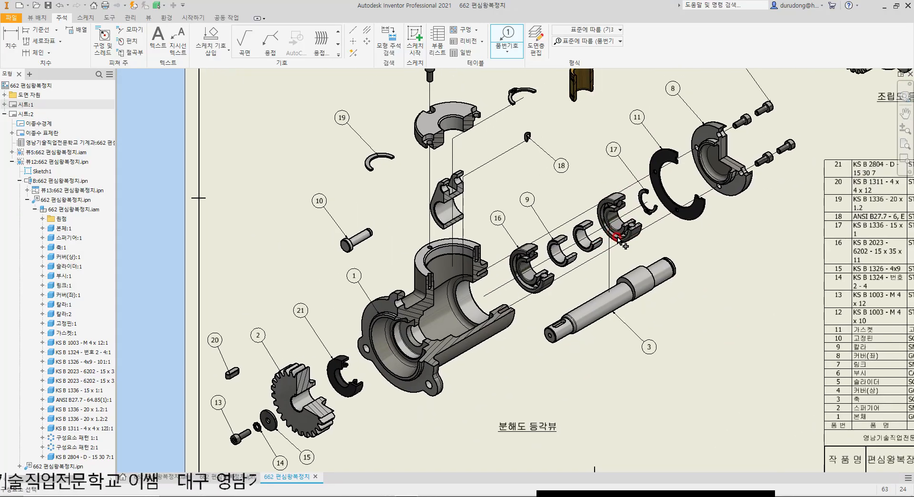
scroll(586, 286, up, 2)
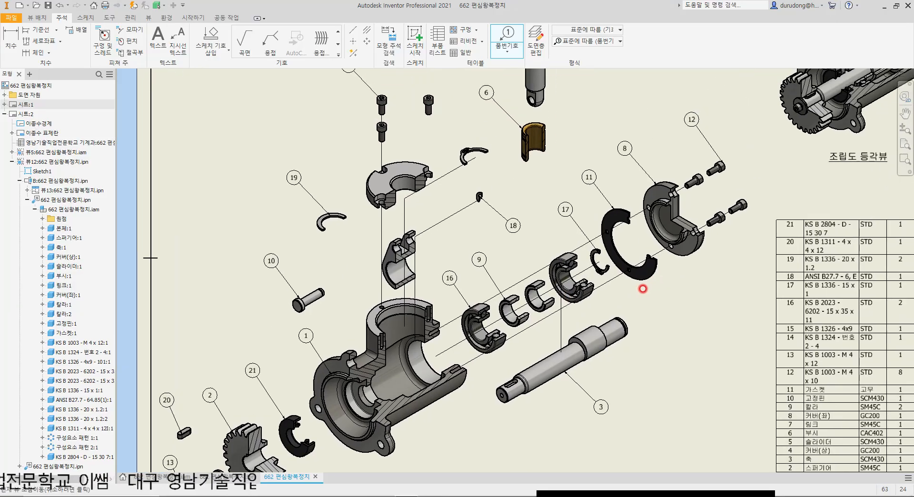
scroll(552, 293, up, 1)
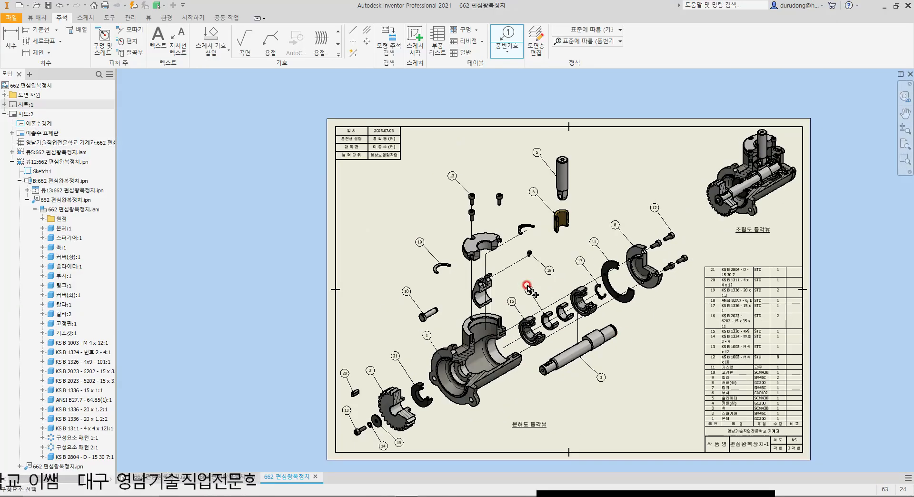
scroll(471, 275, down, 2)
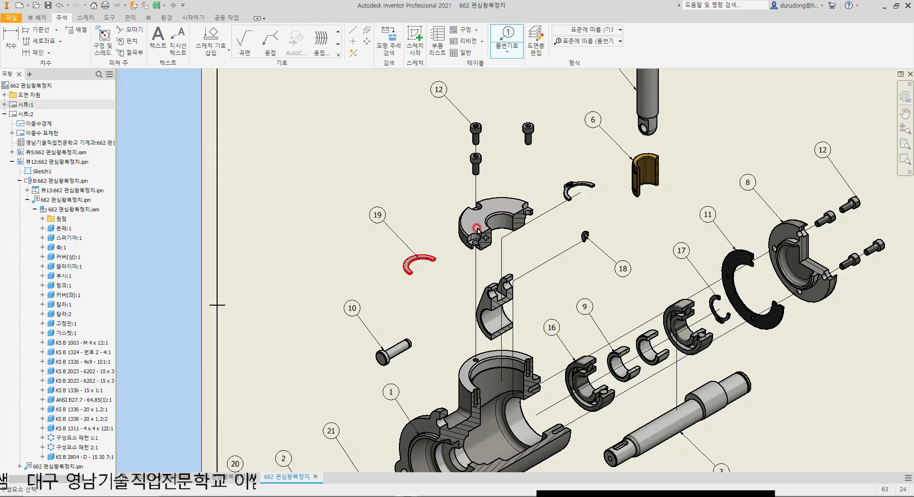
scroll(575, 231, up, 3)
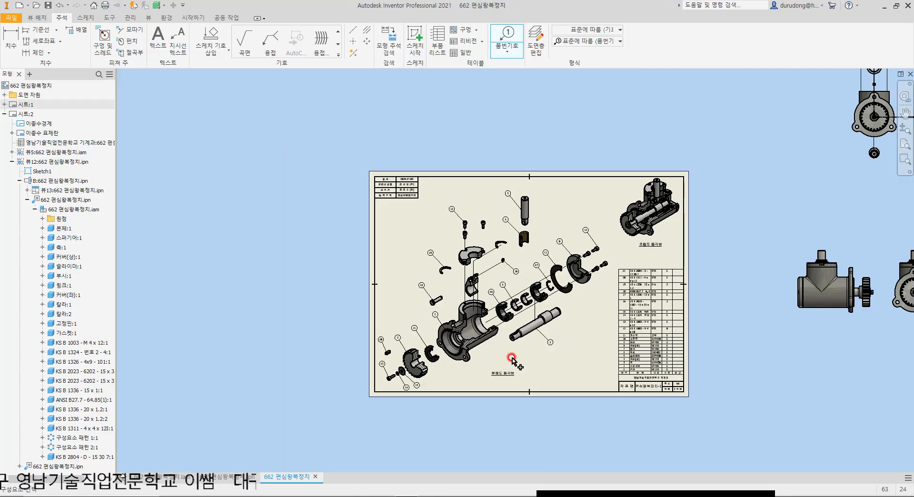
key(Escape)
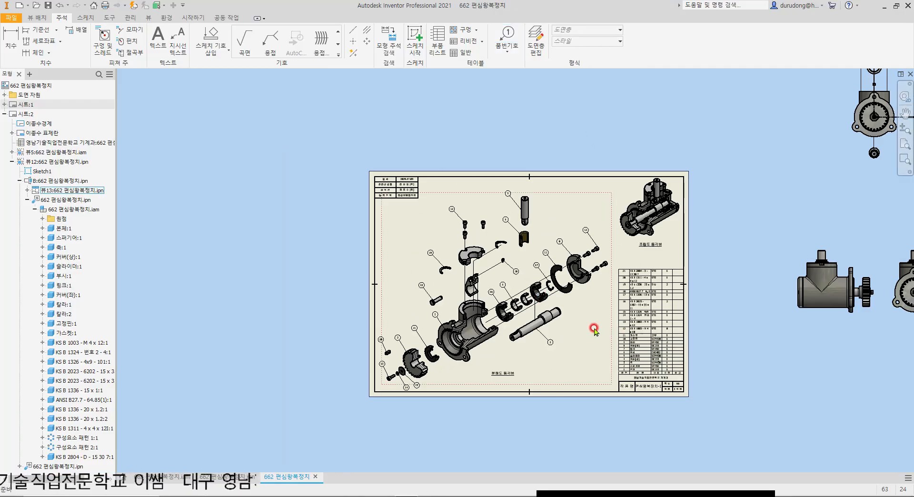
Step: Save the drawing as 662 편심왕복정치.idw in the 662 편심왕복장치 folder, together with its changed dependent file
key(Home)
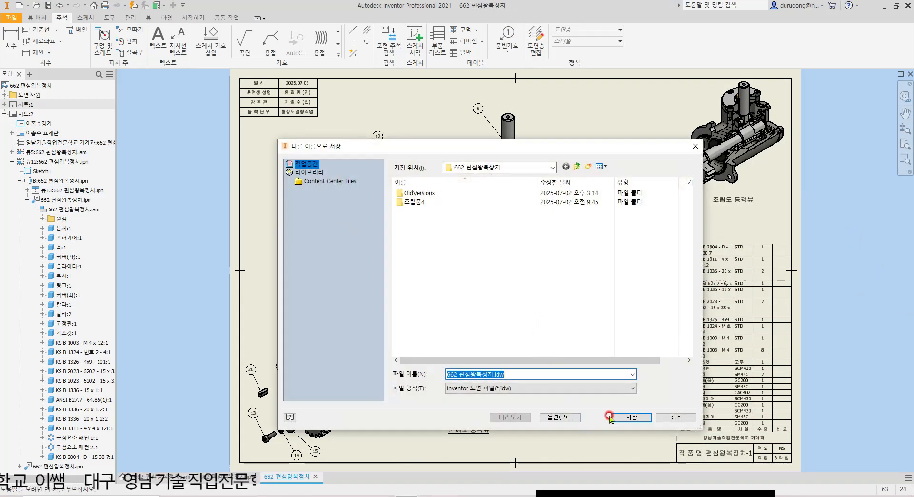
click(637, 418)
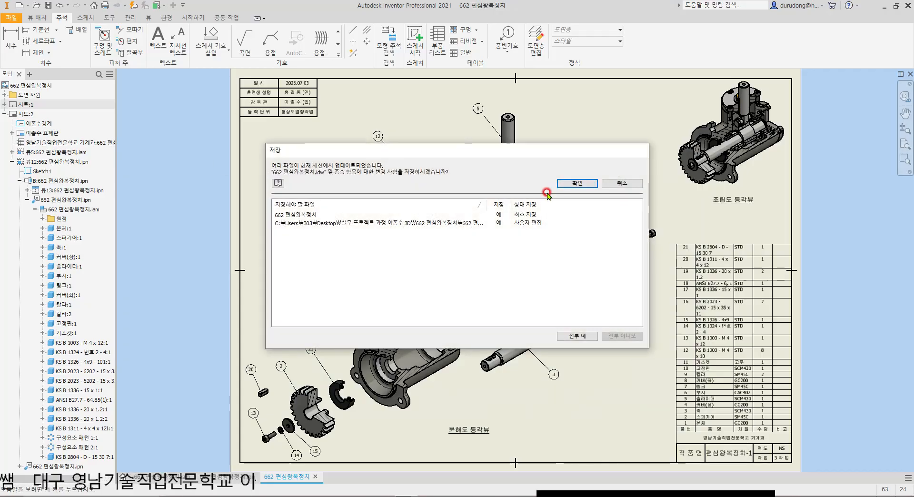
click(579, 186)
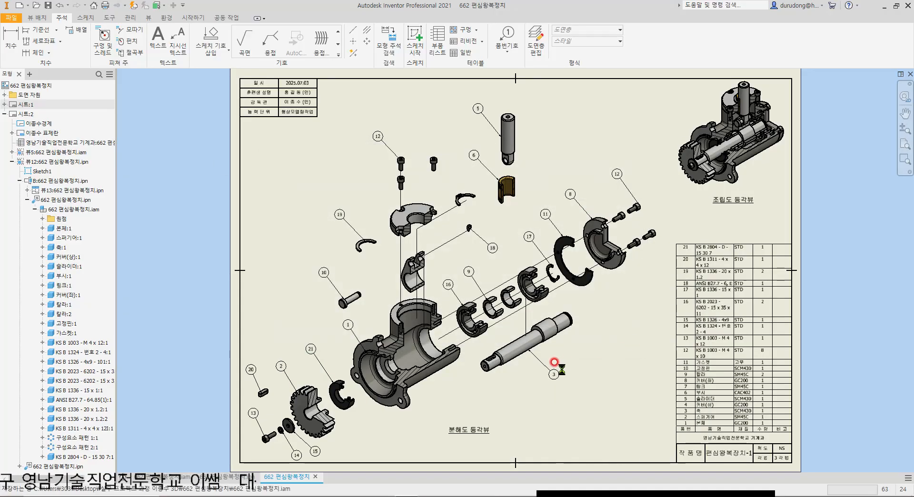